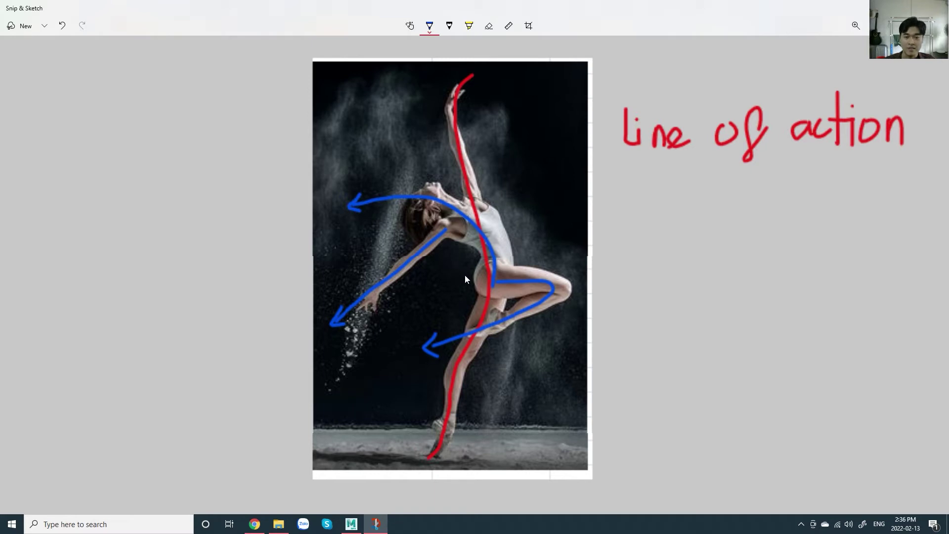
# Step: Restore the Snip & Sketch window to a smaller size and zoom out to fit the annotated dancer and the "line of action" note
pyautogui.doubleClick(814, 10)
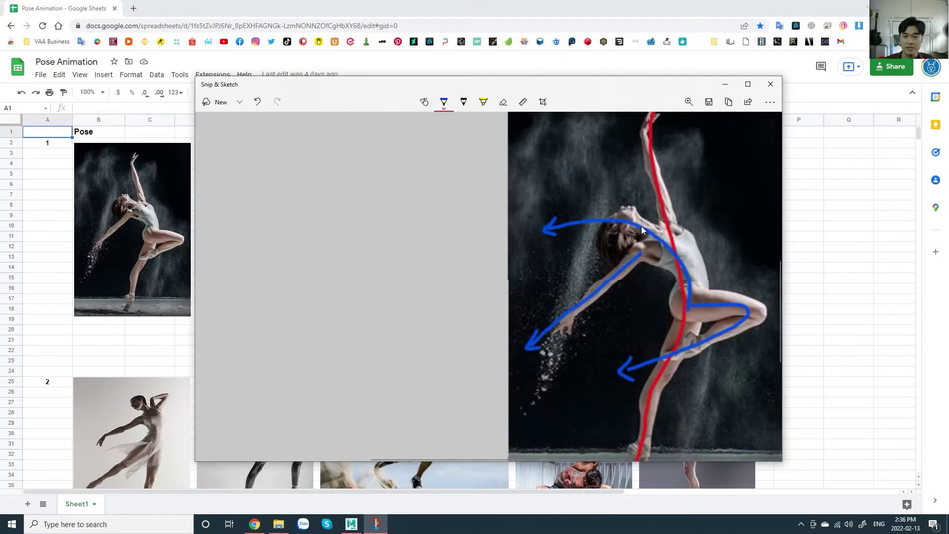
pyautogui.scroll(-5, 642, 226)
pyautogui.scroll(5, 641, 226)
pyautogui.scroll(-5, 641, 226)
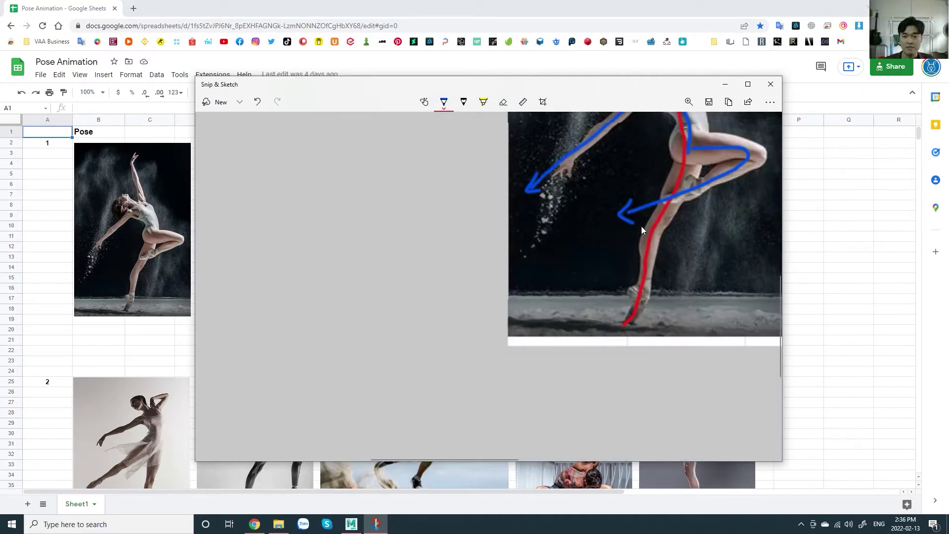
pyautogui.scroll(5, 641, 227)
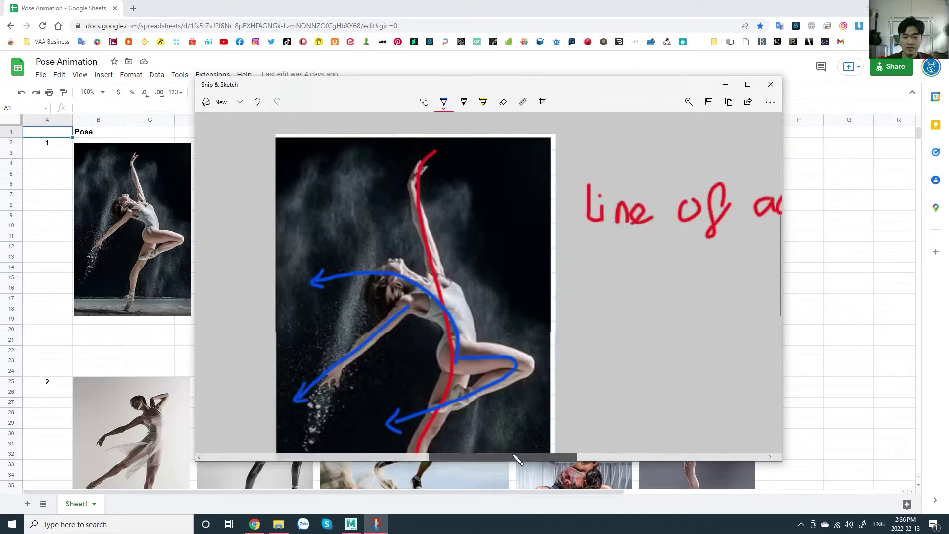
pyautogui.moveTo(442, 457)
pyautogui.mouseDown()
pyautogui.moveTo(505, 460)
pyautogui.moveTo(494, 457)
pyautogui.mouseUp()
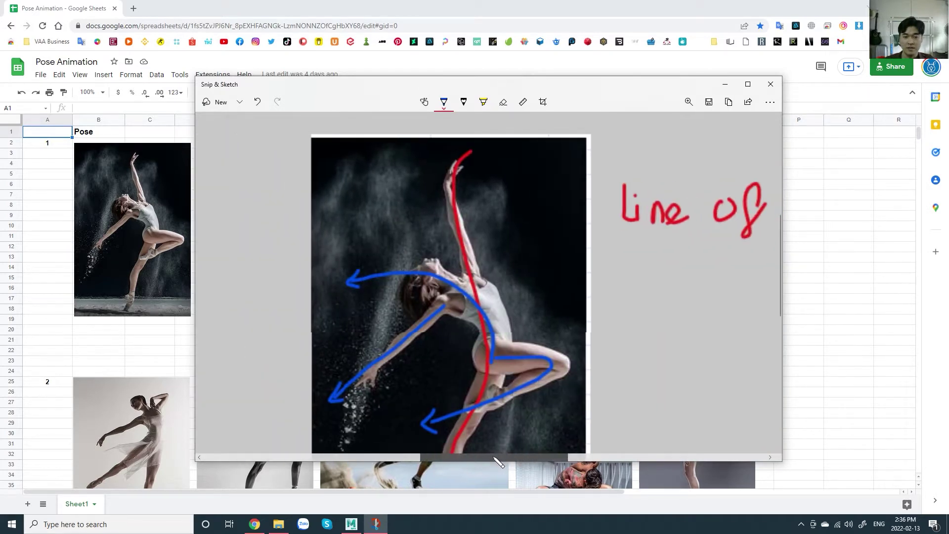
pyautogui.scroll(-2, 511, 337)
pyautogui.keyDown('ctrl'); pyautogui.scroll(-2, 511, 335); pyautogui.keyUp('ctrl')
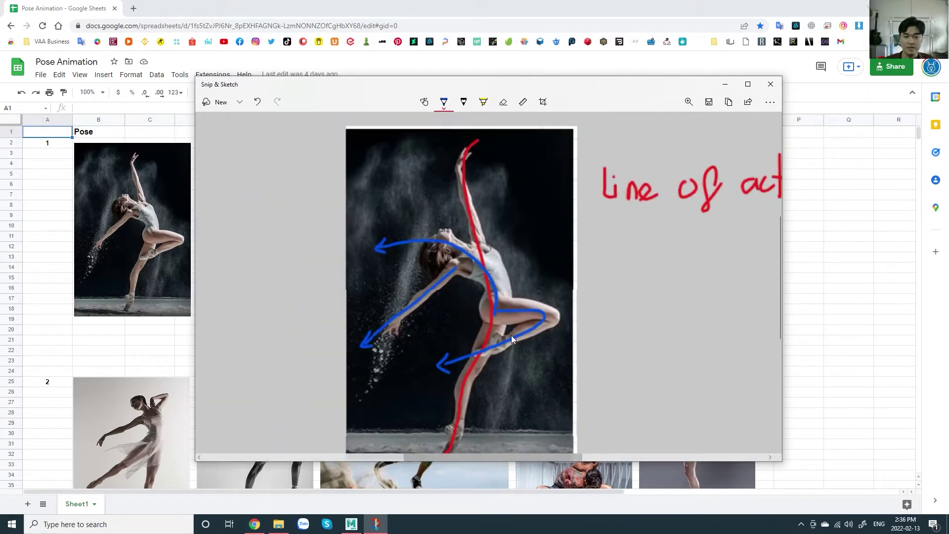
pyautogui.keyDown('ctrl'); pyautogui.scroll(1, 511, 335); pyautogui.keyUp('ctrl')
pyautogui.scroll(-1, 514, 340)
# Step: Undo the last ink action, recentre the annotated dancer image and reposition the Snip & Sketch window higher on the screen
pyautogui.press('space')
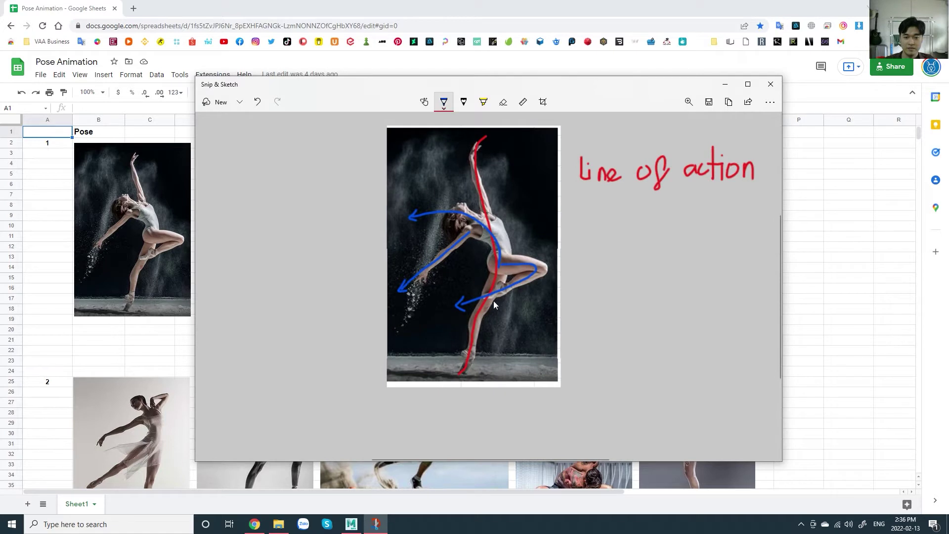
pyautogui.hotkey('ctrl', 'z')
pyautogui.click(543, 327)
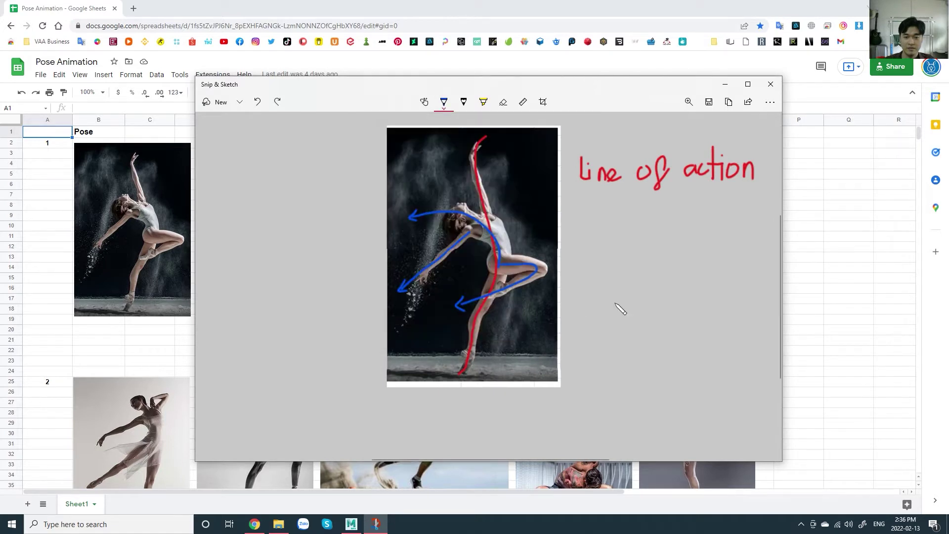
pyautogui.scroll(1, 545, 302)
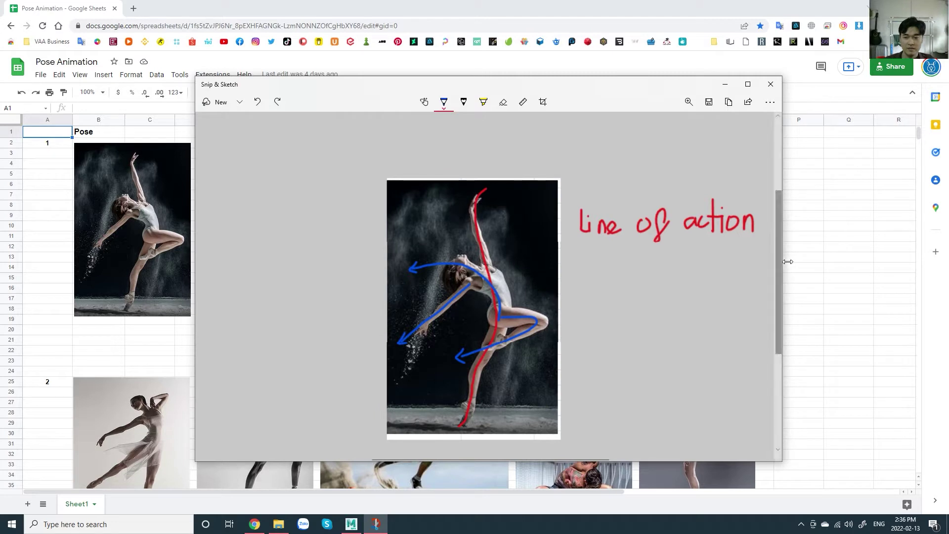
pyautogui.scroll(-1, 788, 270)
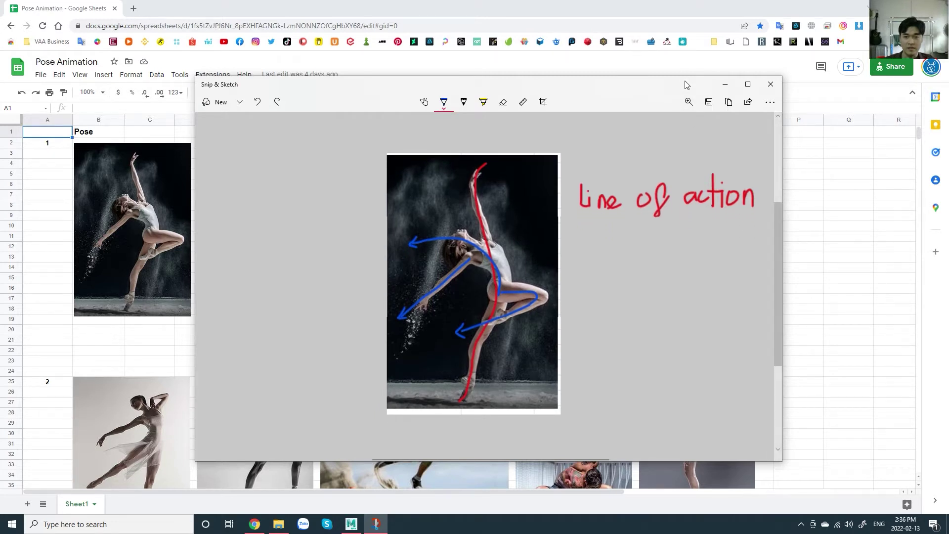
pyautogui.moveTo(686, 85); pyautogui.dragTo(675, 41)
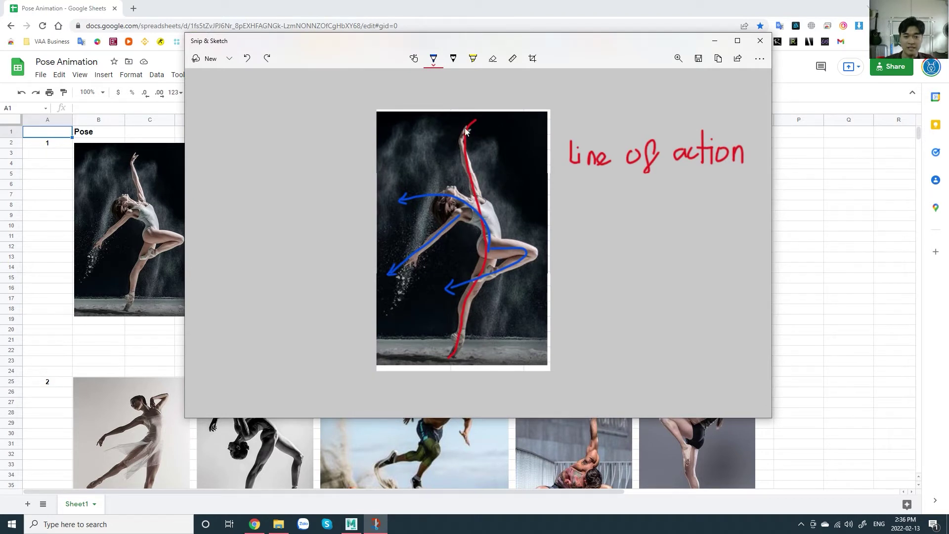
# Step: Minimize the reference, switch to Maya, and move the right foot IK control to about Translate Y 124, Z 70 to lift the knee
pyautogui.click(723, 45)
pyautogui.click(352, 524)
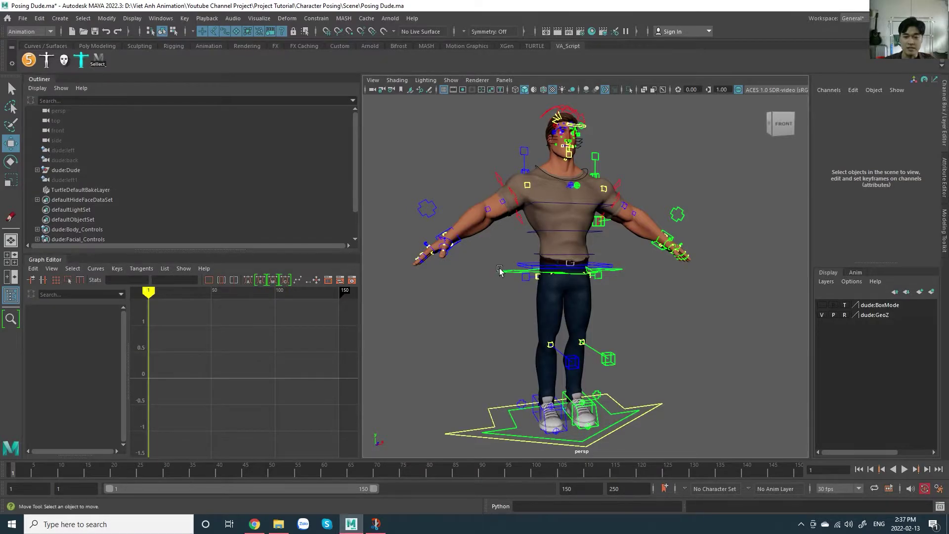
pyautogui.keyDown('alt'); pyautogui.moveTo(499, 271); pyautogui.dragTo(656, 314); pyautogui.keyUp('alt')
pyautogui.click(522, 384)
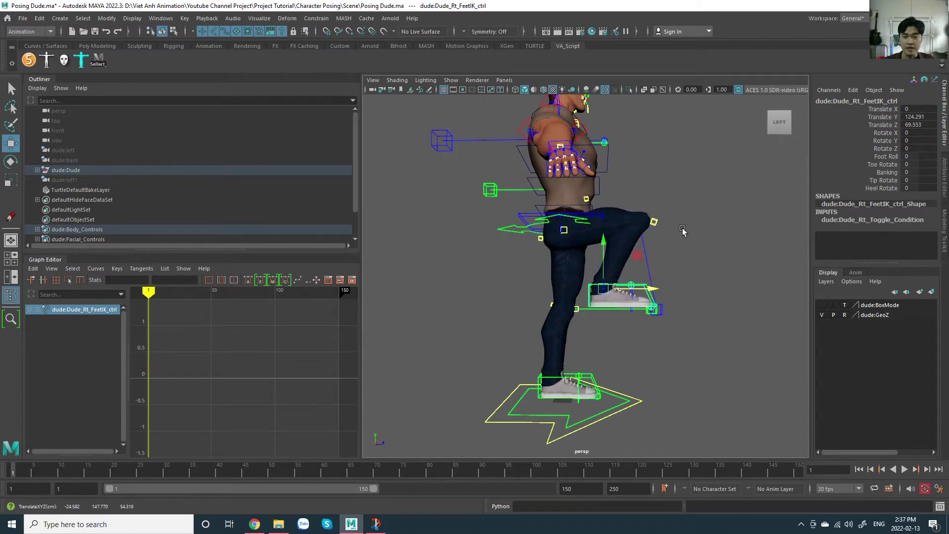
pyautogui.keyDown('alt'); pyautogui.moveTo(681, 227); pyautogui.dragTo(646, 290, button='middle'); pyautogui.keyUp('alt')
# Step: Switch to the annotated dancer in Snip & Sketch, examine the arm and leg directions, and return to Maya
pyautogui.hotkey('alt', 'Tab')
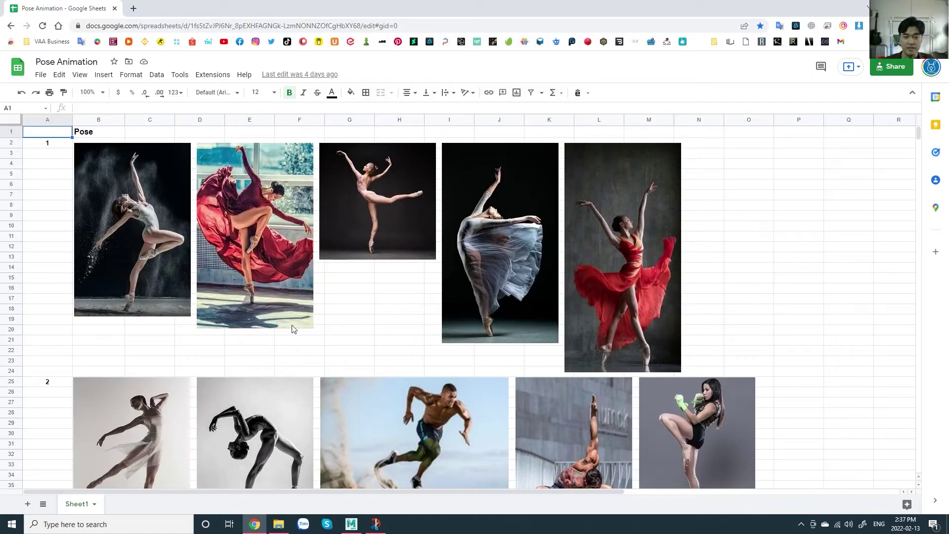
pyautogui.hotkey('alt', 'Tab')
pyautogui.hotkey('alt', 'Tab')
pyautogui.press('Tab')
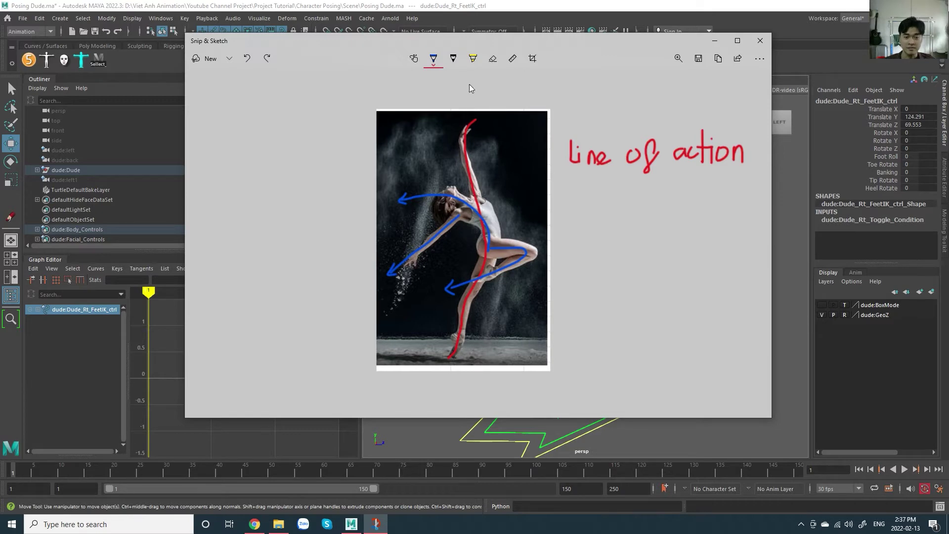
pyautogui.hotkey('alt', 'Tab')
# Step: Select the character's right hand IK control and set the Move tool's axis orientation to Object
pyautogui.keyDown('alt'); pyautogui.moveTo(621, 244); pyautogui.dragTo(678, 294); pyautogui.keyUp('alt')
pyautogui.click(433, 299)
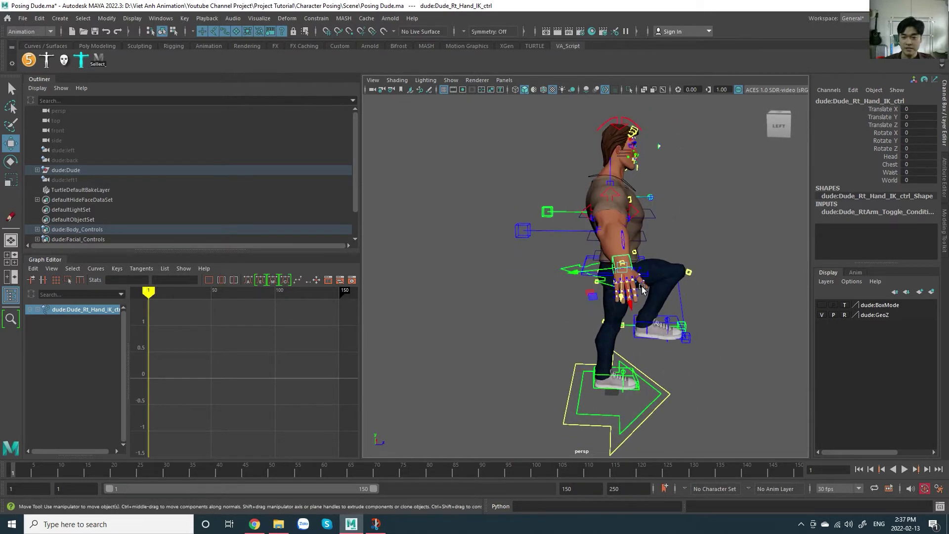
pyautogui.keyDown('alt'); pyautogui.moveTo(678, 295); pyautogui.dragTo(654, 271, button='middle'); pyautogui.keyUp('alt')
pyautogui.keyDown('alt'); pyautogui.moveTo(653, 271); pyautogui.dragTo(630, 254); pyautogui.keyUp('alt')
pyautogui.keyDown('alt'); pyautogui.moveTo(630, 254); pyautogui.dragTo(661, 263, button='right'); pyautogui.keyUp('alt')
pyautogui.keyDown('alt'); pyautogui.moveTo(661, 266); pyautogui.dragTo(648, 317, button='middle'); pyautogui.keyUp('alt')
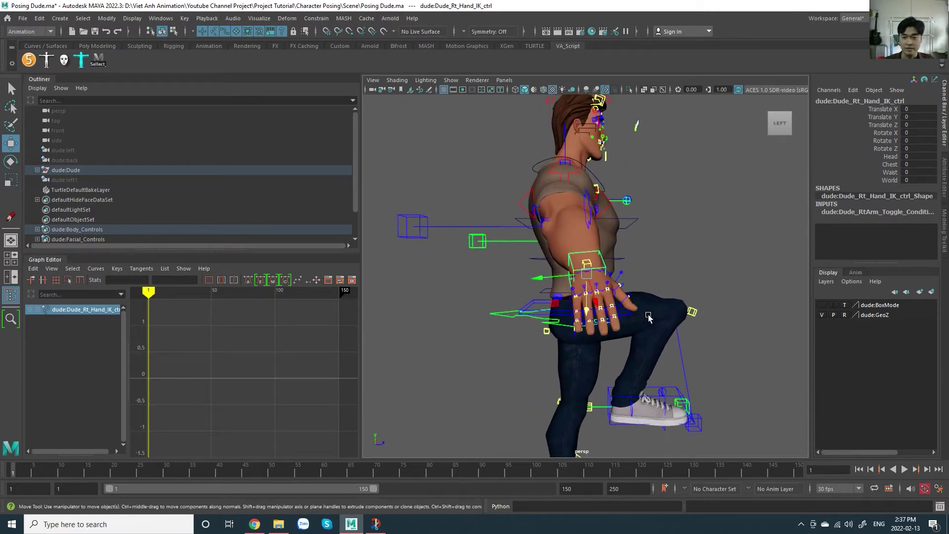
pyautogui.keyDown('alt'); pyautogui.moveTo(663, 300); pyautogui.dragTo(646, 319); pyautogui.keyUp('alt')
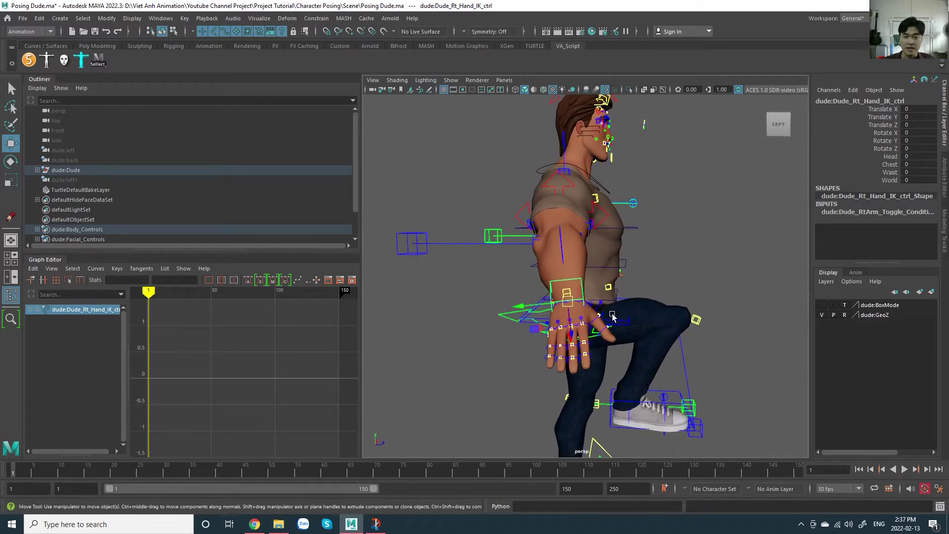
pyautogui.moveTo(662, 306)
pyautogui.keyDown('alt'); pyautogui.mouseDown()
pyautogui.moveTo(627, 311)
pyautogui.moveTo(662, 310)
pyautogui.mouseUp(); pyautogui.keyUp('alt')
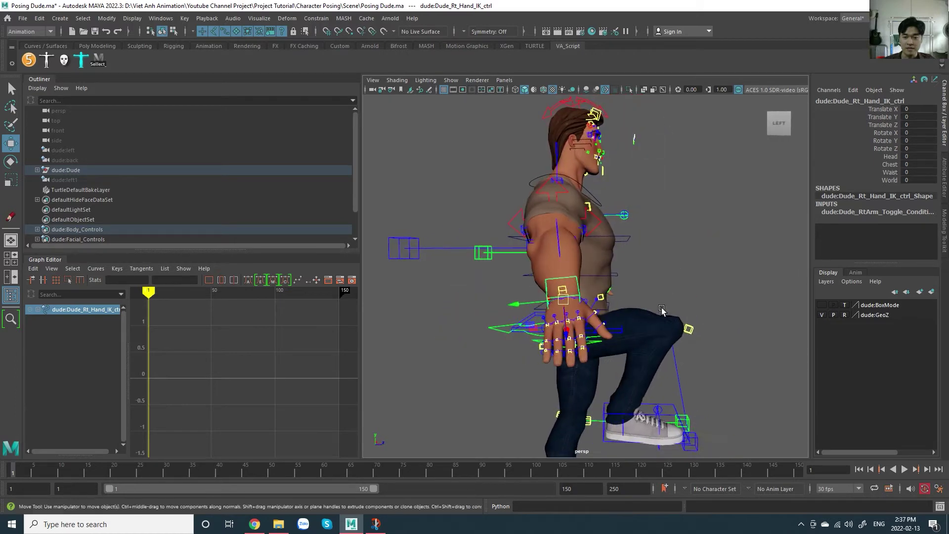
pyautogui.click(697, 260)
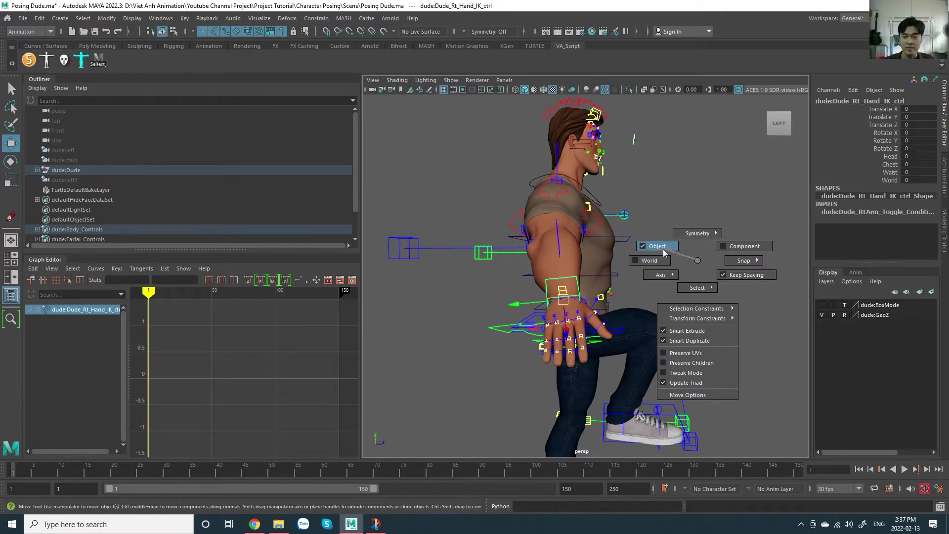
pyautogui.moveTo(656, 244); pyautogui.dragTo(663, 248)
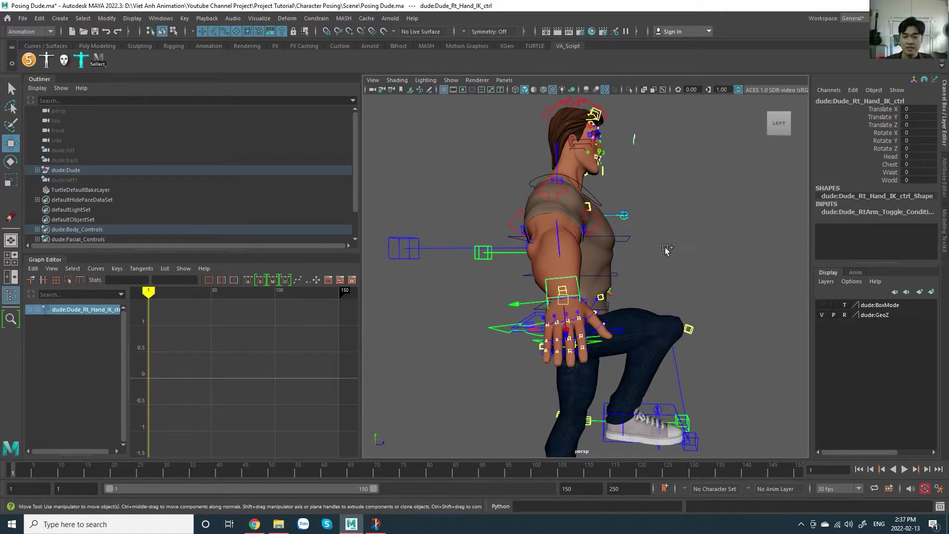
# Step: Move the right hand IK control behind the body to about Translate X -51, Y 100, Z 21
pyautogui.keyDown('alt'); pyautogui.moveTo(690, 297); pyautogui.dragTo(581, 182); pyautogui.keyUp('alt')
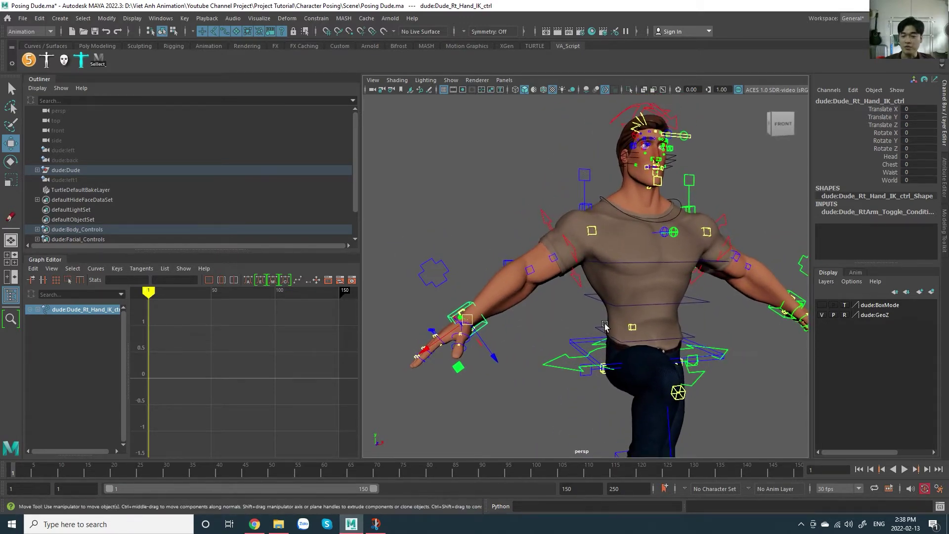
pyautogui.keyDown('alt'); pyautogui.moveTo(606, 326); pyautogui.dragTo(708, 356); pyautogui.keyUp('alt')
pyautogui.scroll(-6, 728, 333)
pyautogui.moveTo(667, 321); pyautogui.dragTo(640, 296, button='middle')
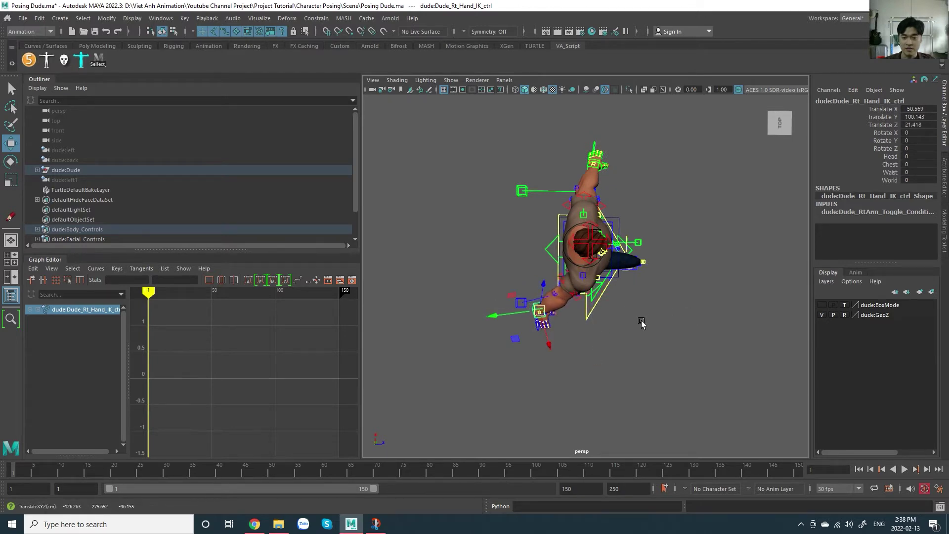
pyautogui.keyDown('alt'); pyautogui.moveTo(641, 323); pyautogui.dragTo(645, 239); pyautogui.keyUp('alt')
pyautogui.scroll(7, 623, 272)
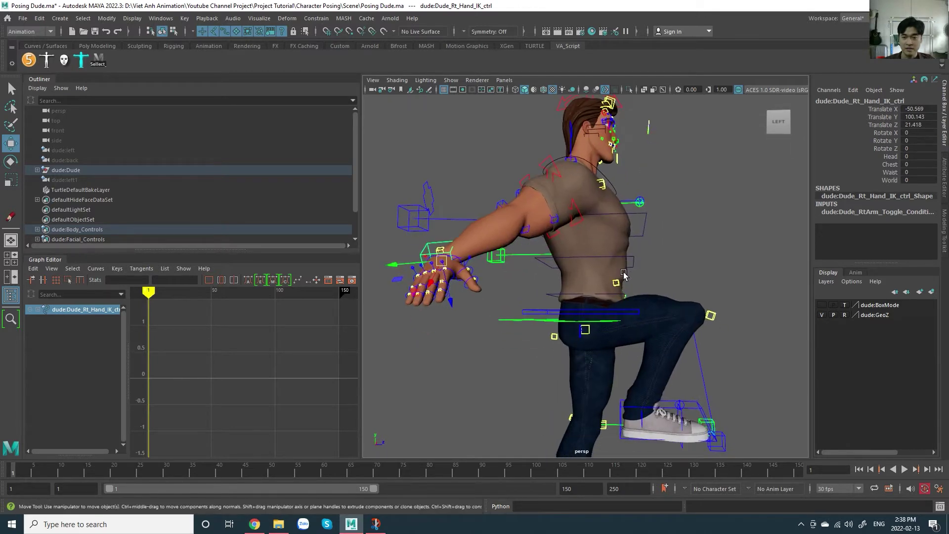
# Step: Refine the right hand IK control's position to about Translate X -79, Y 106, Z 49, extending the arm backward
pyautogui.keyDown('alt'); pyautogui.moveTo(623, 272); pyautogui.dragTo(646, 287); pyautogui.keyUp('alt')
pyautogui.keyDown('alt'); pyautogui.moveTo(645, 287); pyautogui.dragTo(669, 271, button='middle'); pyautogui.keyUp('alt')
pyautogui.scroll(-5, 692, 243)
pyautogui.keyDown('alt'); pyautogui.moveTo(668, 271); pyautogui.dragTo(701, 296); pyautogui.keyUp('alt')
pyautogui.keyDown('alt'); pyautogui.moveTo(701, 296); pyautogui.dragTo(683, 266, button='middle'); pyautogui.keyUp('alt')
pyautogui.keyDown('alt'); pyautogui.moveTo(691, 270); pyautogui.dragTo(579, 271); pyautogui.keyUp('alt')
pyautogui.moveTo(622, 256); pyautogui.dragTo(612, 259, button='middle')
pyautogui.keyDown('alt'); pyautogui.moveTo(576, 261); pyautogui.dragTo(604, 262, button='right'); pyautogui.keyUp('alt')
pyautogui.keyDown('alt'); pyautogui.moveTo(604, 262); pyautogui.dragTo(605, 280, button='middle'); pyautogui.keyUp('alt')
# Step: Rotate the right hand IK control to about X -40, Y 2, Z 31 and compare the arm with the annotated reference in Snip & Sketch
pyautogui.press('e')
pyautogui.moveTo(615, 217); pyautogui.dragTo(632, 266, button='middle')
pyautogui.keyDown('alt'); pyautogui.moveTo(675, 220); pyautogui.dragTo(656, 250, button='middle'); pyautogui.keyUp('alt')
pyautogui.moveTo(657, 250)
pyautogui.keyDown('alt'); pyautogui.mouseDown()
pyautogui.moveTo(571, 254)
pyautogui.moveTo(656, 257)
pyautogui.mouseUp(); pyautogui.keyUp('alt')
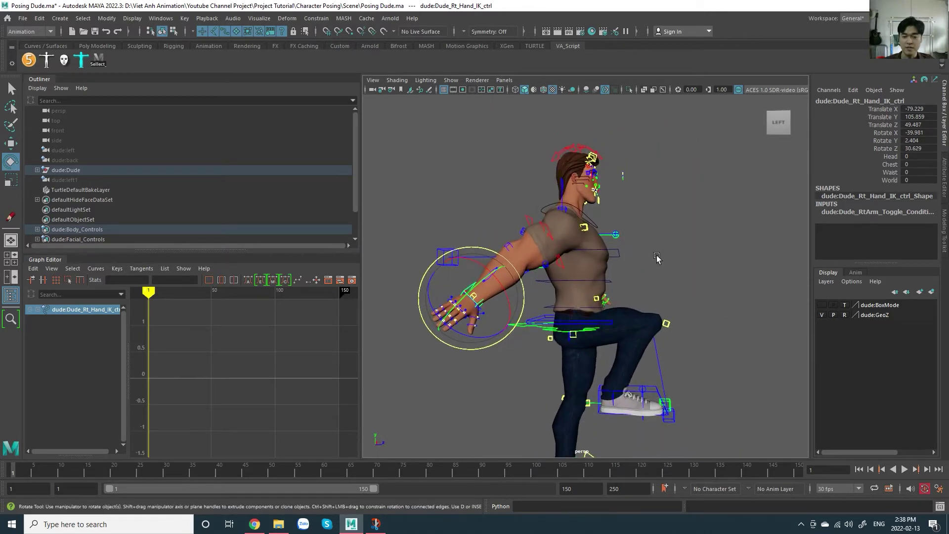
pyautogui.hotkey('alt', 'Tab')
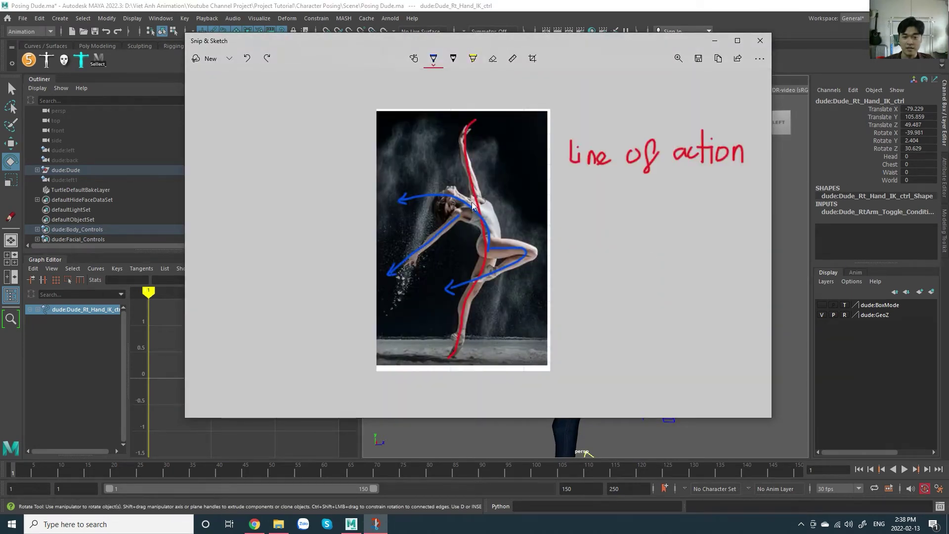
pyautogui.hotkey('alt', 'Tab')
# Step: Raise the left hand IK control above the shoulder to about Translate X 134, Y 12, Z 98
pyautogui.keyDown('alt'); pyautogui.moveTo(633, 255); pyautogui.dragTo(587, 295, button='middle'); pyautogui.keyUp('alt')
pyautogui.keyDown('alt'); pyautogui.moveTo(645, 303); pyautogui.dragTo(551, 326); pyautogui.keyUp('alt')
pyautogui.click(587, 318)
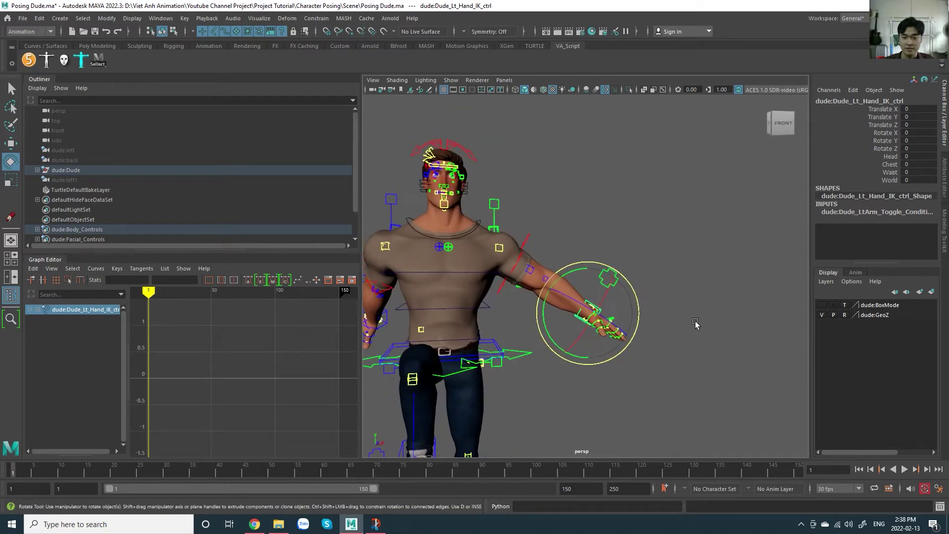
pyautogui.scroll(5, 695, 325)
pyautogui.keyDown('alt'); pyautogui.moveTo(694, 324); pyautogui.dragTo(670, 289, button='middle'); pyautogui.keyUp('alt')
pyautogui.click(670, 288)
pyautogui.click(563, 341)
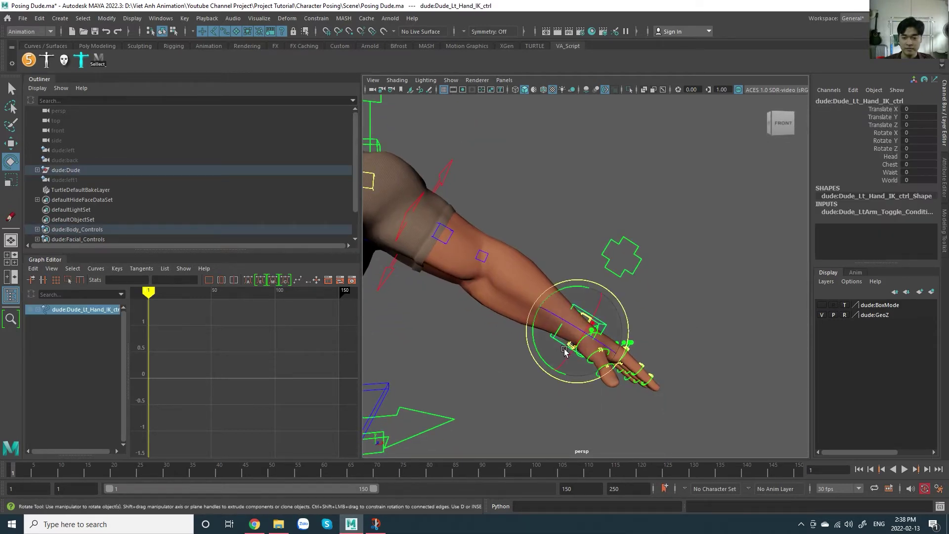
pyautogui.scroll(-5, 542, 366)
pyautogui.keyDown('alt'); pyautogui.moveTo(542, 366); pyautogui.dragTo(611, 366); pyautogui.keyUp('alt')
pyautogui.press('w')
pyautogui.moveTo(640, 349); pyautogui.dragTo(634, 243, button='middle')
pyautogui.keyDown('alt'); pyautogui.moveTo(637, 292); pyautogui.dragTo(557, 288); pyautogui.keyUp('alt')
pyautogui.moveTo(557, 289); pyautogui.dragTo(617, 289, button='middle')
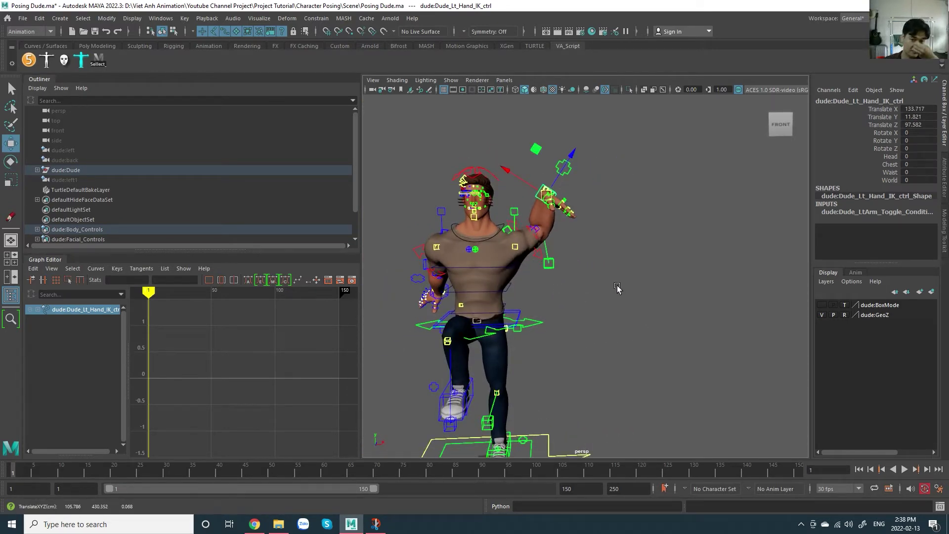
pyautogui.scroll(3, 620, 277)
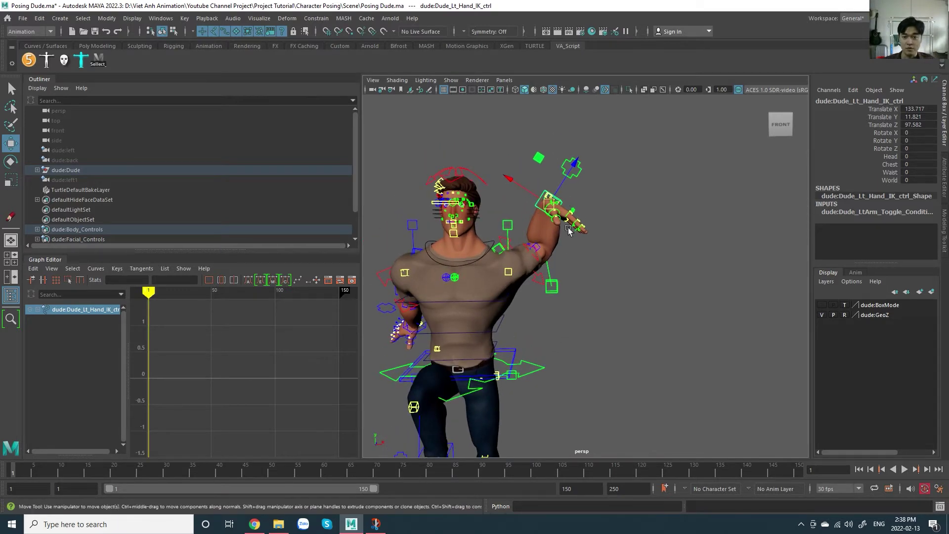
pyautogui.keyDown('alt'); pyautogui.moveTo(579, 242); pyautogui.dragTo(592, 213); pyautogui.keyUp('alt')
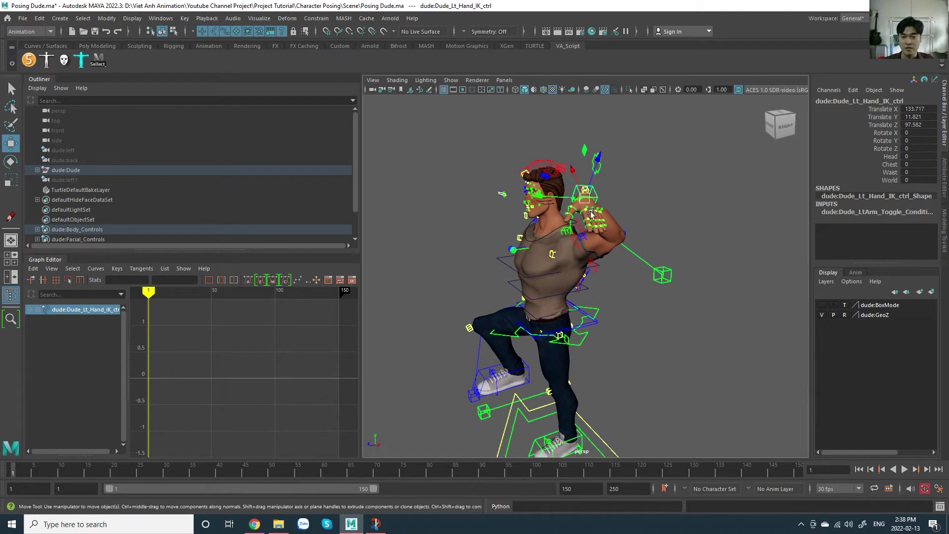
pyautogui.click(657, 213)
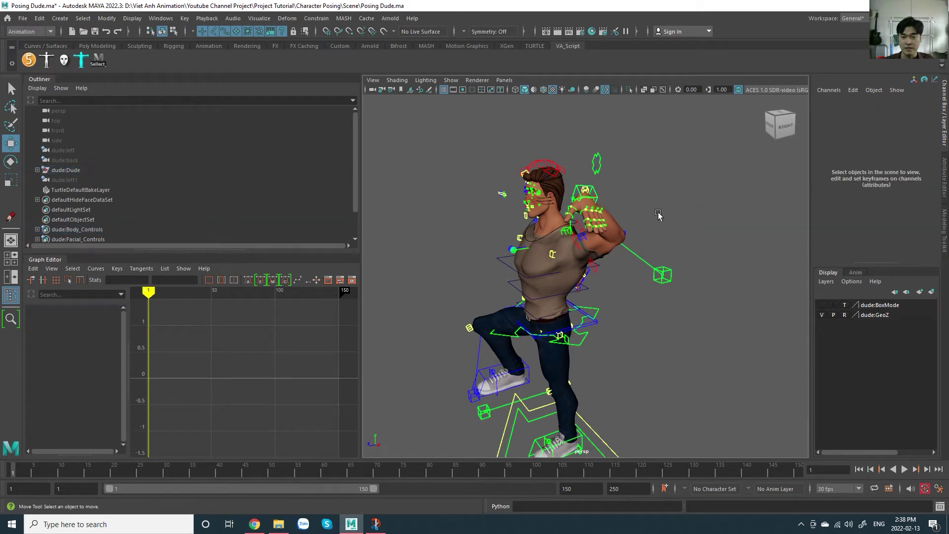
pyautogui.click(604, 192)
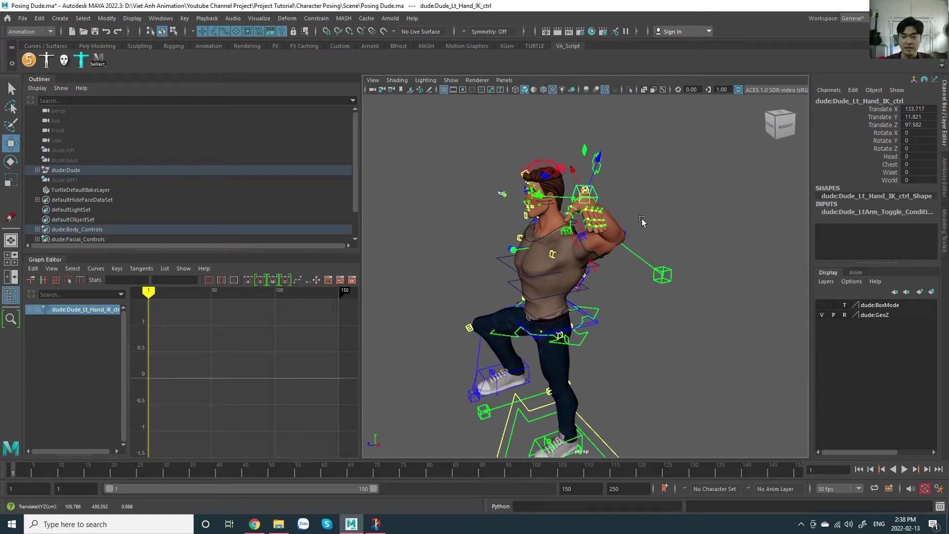
pyautogui.keyDown('alt'); pyautogui.moveTo(633, 250); pyautogui.dragTo(570, 310); pyautogui.keyUp('alt')
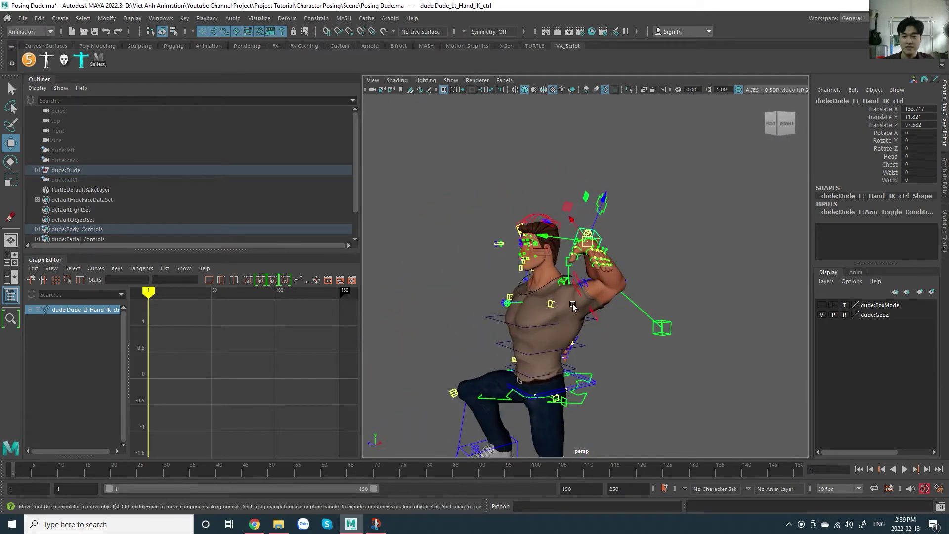
# Step: Rotate the left hand so its fingers point up and extend the arm overhead to about Translate X 146, Y 69, Z 114
pyautogui.keyDown('alt'); pyautogui.moveTo(579, 307); pyautogui.dragTo(617, 313); pyautogui.keyUp('alt')
pyautogui.scroll(4, 609, 317)
pyautogui.keyDown('alt'); pyautogui.moveTo(617, 311); pyautogui.dragTo(561, 285, button='middle'); pyautogui.keyUp('alt')
pyautogui.press('e')
pyautogui.moveTo(637, 174); pyautogui.dragTo(551, 221, button='middle')
pyautogui.moveTo(679, 193); pyautogui.dragTo(627, 231, button='middle')
pyautogui.moveTo(552, 207); pyautogui.dragTo(564, 178)
pyautogui.moveTo(526, 237); pyautogui.dragTo(515, 204, button='middle')
# Step: Fine-tune the left hand IK control's rotation to about X -46, Y 50, Z -141 so the hand continues the forearm's line
pyautogui.keyDown('alt'); pyautogui.moveTo(515, 236); pyautogui.dragTo(624, 245); pyautogui.keyUp('alt')
pyautogui.moveTo(537, 183); pyautogui.dragTo(554, 158)
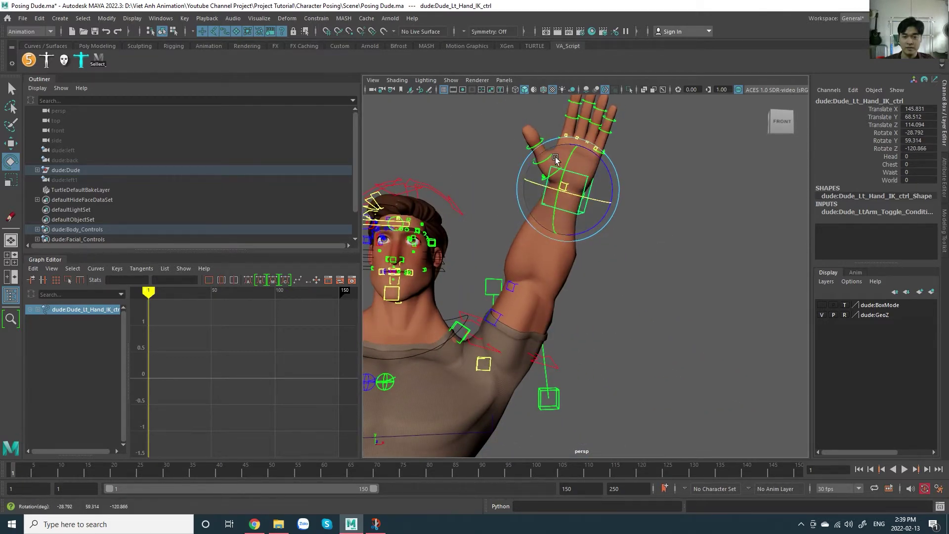
pyautogui.moveTo(621, 184); pyautogui.dragTo(612, 181)
pyautogui.keyDown('alt'); pyautogui.moveTo(612, 181); pyautogui.dragTo(632, 242, button='right'); pyautogui.keyUp('alt')
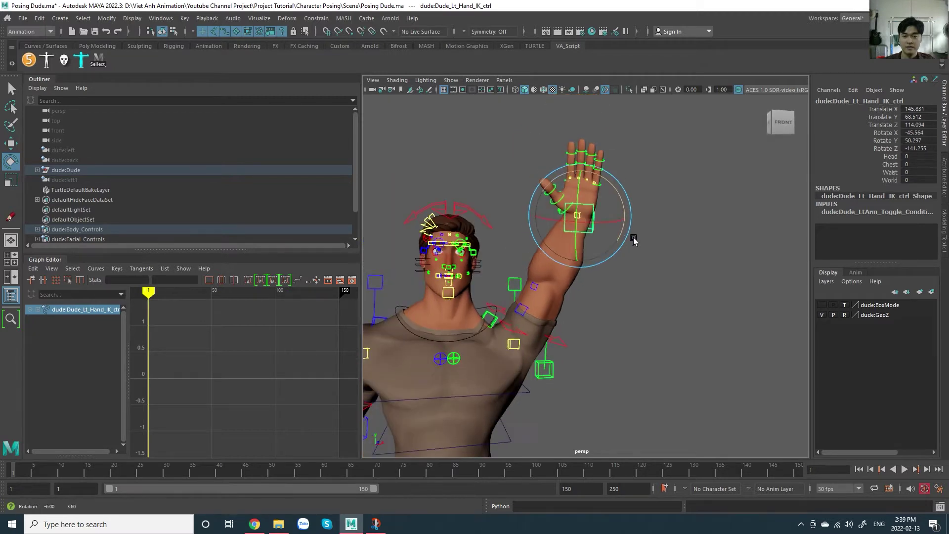
# Step: Adjust the left hand IK control's rotation to about X -49.5 so the raised palm lines up with the forearm
pyautogui.keyDown('alt'); pyautogui.moveTo(631, 242); pyautogui.dragTo(611, 216); pyautogui.keyUp('alt')
pyautogui.keyDown('alt'); pyautogui.moveTo(623, 216); pyautogui.dragTo(625, 225, button='middle'); pyautogui.keyUp('alt')
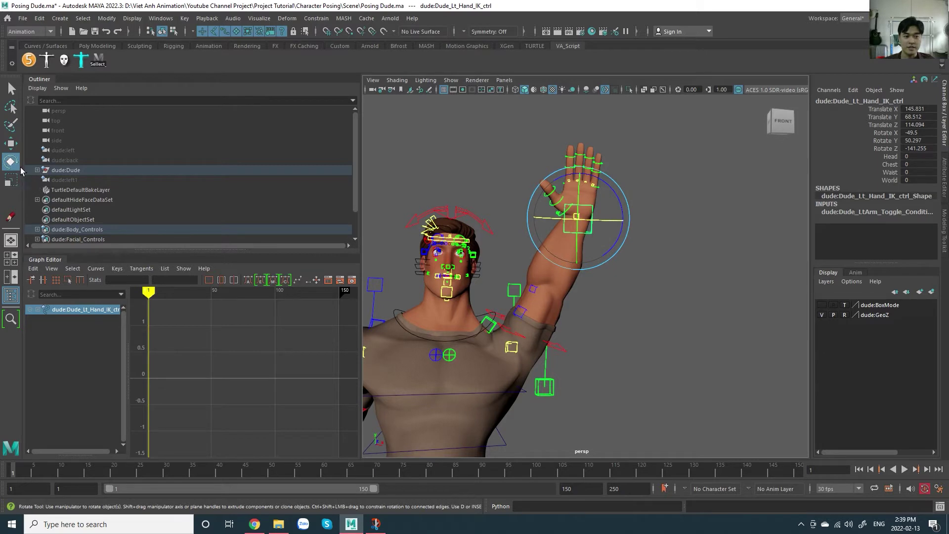
pyautogui.click(11, 144)
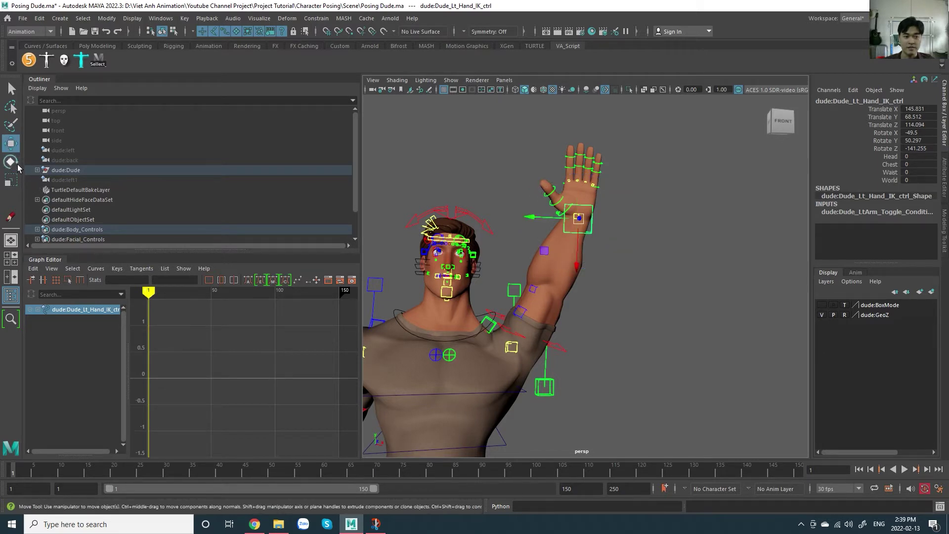
pyautogui.click(17, 166)
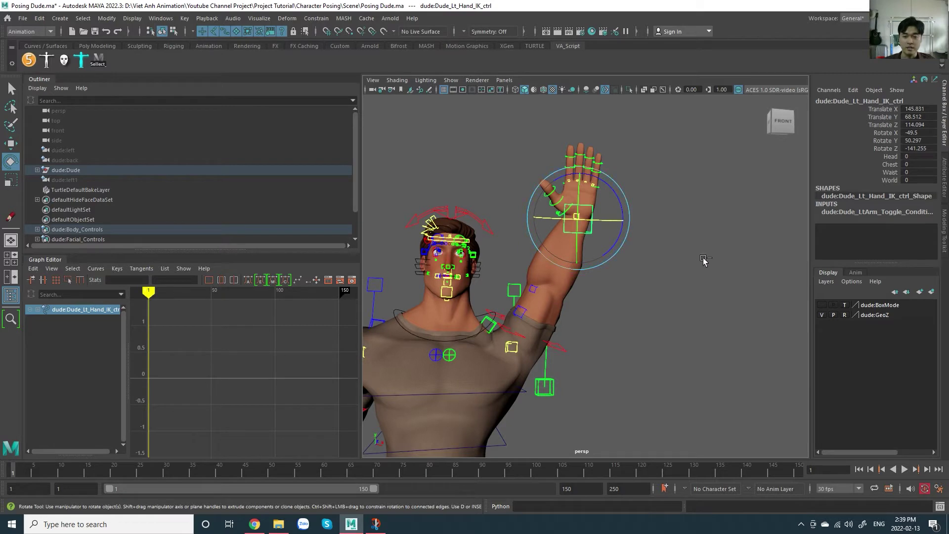
pyautogui.moveTo(668, 246); pyautogui.dragTo(638, 233)
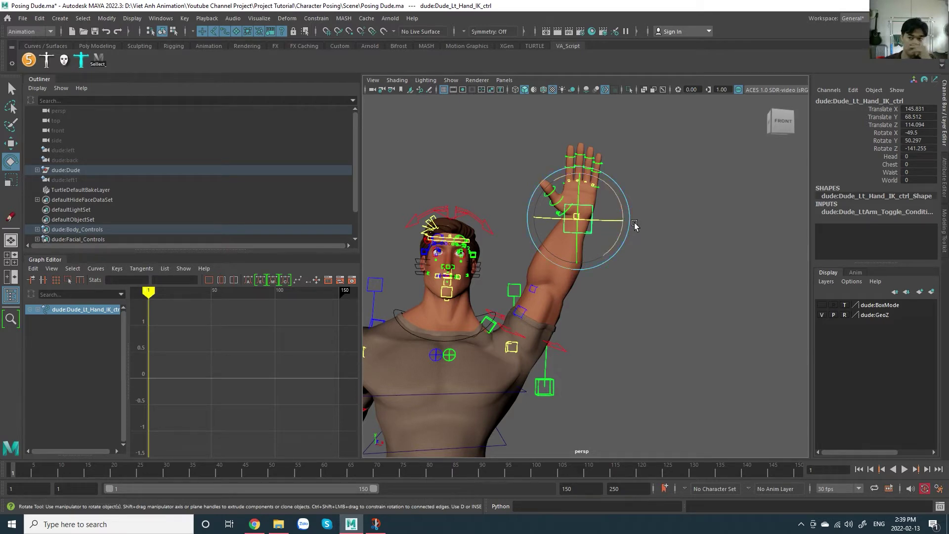
# Step: Move the left hand IK control to about Translate X 179, Y 74, Z 105 to bring the raised arm closer to the head
pyautogui.keyDown('alt'); pyautogui.moveTo(650, 249); pyautogui.dragTo(546, 272); pyautogui.keyUp('alt')
pyautogui.press('w')
pyautogui.moveTo(675, 275); pyautogui.dragTo(631, 305, button='middle')
pyautogui.scroll(3, 627, 277)
pyautogui.keyDown('alt'); pyautogui.moveTo(631, 305); pyautogui.dragTo(521, 300); pyautogui.keyUp('alt')
pyautogui.scroll(-5, 673, 315)
pyautogui.keyDown('alt'); pyautogui.moveTo(601, 295); pyautogui.dragTo(552, 292); pyautogui.keyUp('alt')
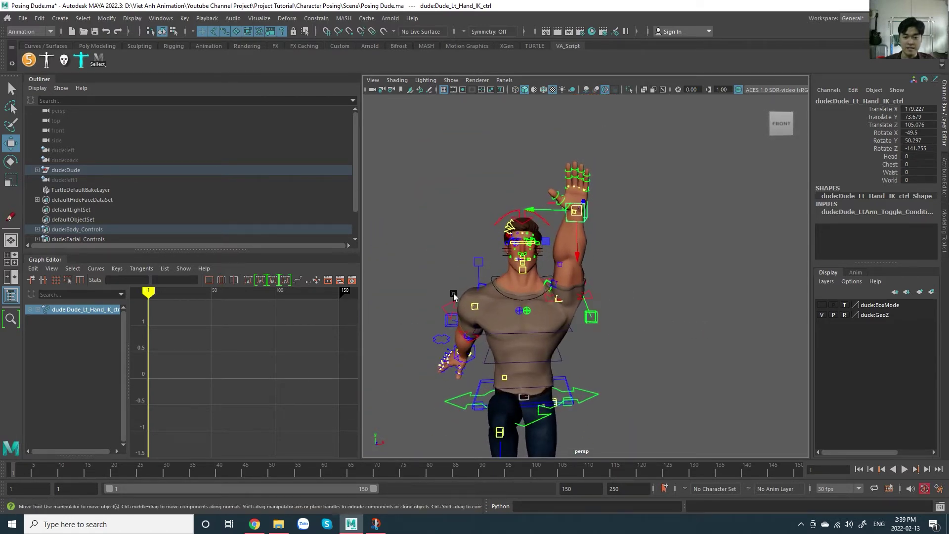
# Step: Examine the full pose from the front and side, and compare it with the annotated dancer reference in Snip & Sketch
pyautogui.keyDown('alt'); pyautogui.moveTo(588, 327); pyautogui.dragTo(570, 221, button='middle'); pyautogui.keyUp('alt')
pyautogui.keyDown('alt'); pyautogui.moveTo(494, 281); pyautogui.dragTo(641, 283); pyautogui.keyUp('alt')
pyautogui.scroll(-8, 640, 286)
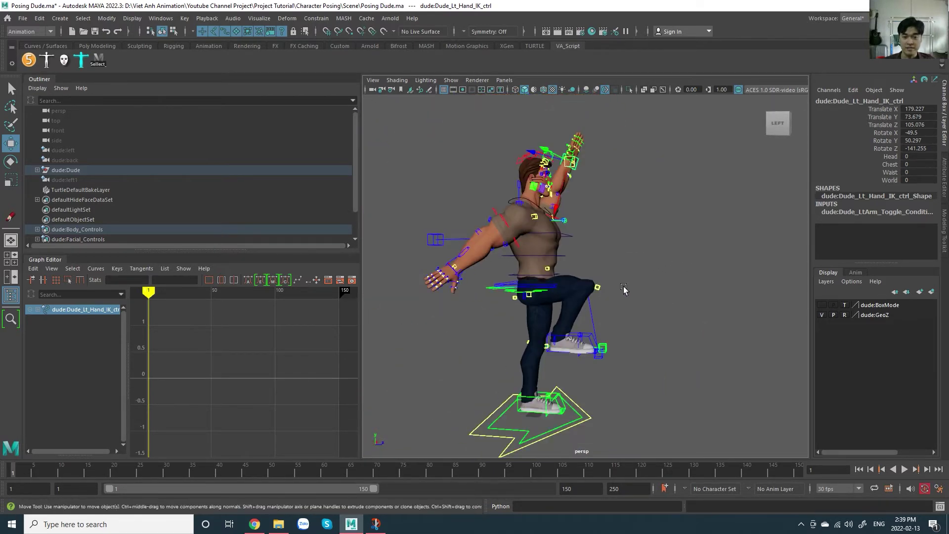
pyautogui.scroll(3, 605, 279)
pyautogui.keyDown('alt'); pyautogui.moveTo(620, 278); pyautogui.dragTo(629, 290, button='middle'); pyautogui.keyUp('alt')
pyautogui.keyDown('alt'); pyautogui.moveTo(629, 290); pyautogui.dragTo(519, 297); pyautogui.keyUp('alt')
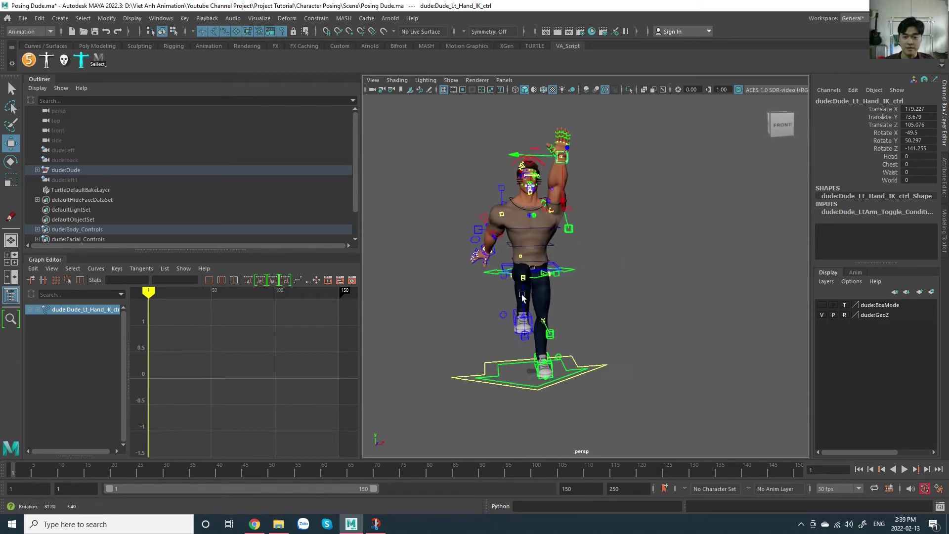
pyautogui.scroll(7, 581, 227)
pyautogui.keyDown('alt'); pyautogui.moveTo(581, 227); pyautogui.dragTo(607, 320, button='middle'); pyautogui.keyUp('alt')
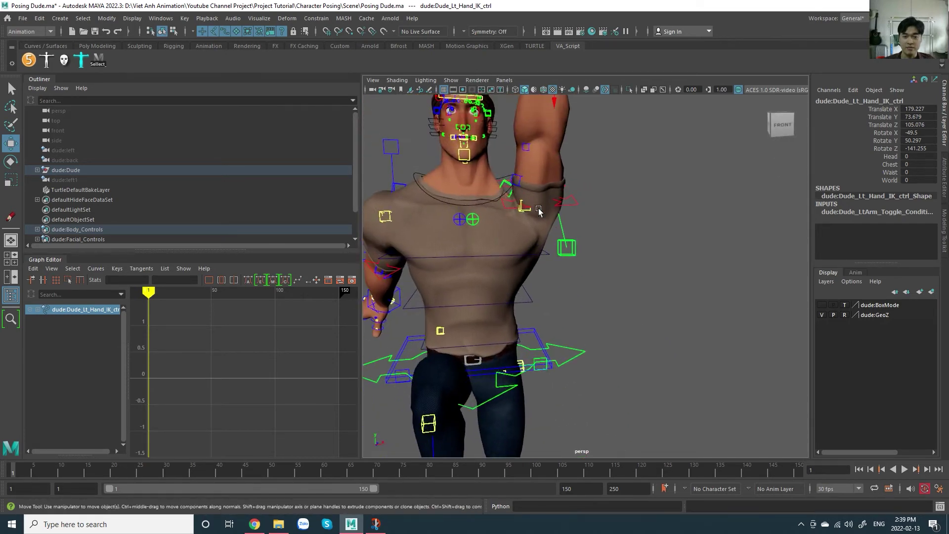
pyautogui.scroll(-3, 539, 212)
pyautogui.keyDown('alt'); pyautogui.moveTo(538, 211); pyautogui.dragTo(613, 223); pyautogui.keyUp('alt')
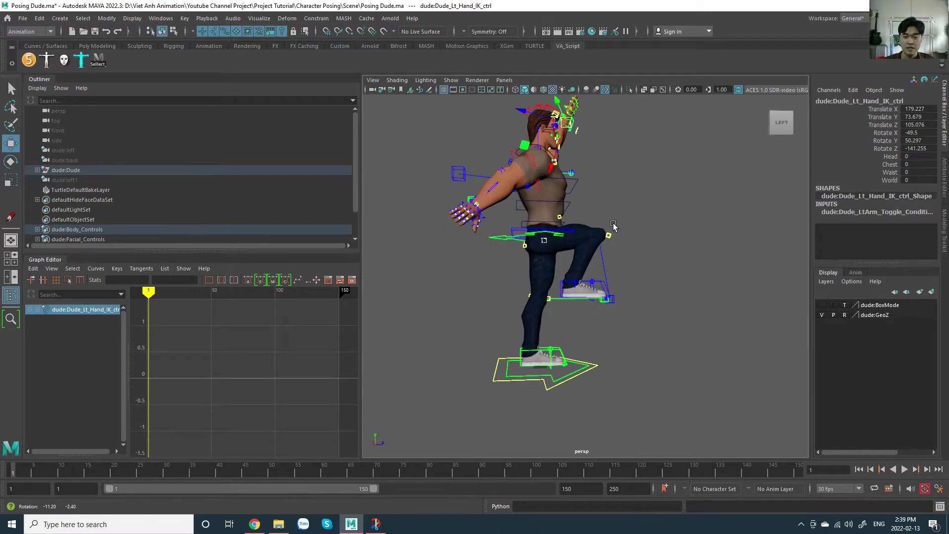
pyautogui.scroll(3, 613, 223)
pyautogui.keyDown('alt'); pyautogui.moveTo(615, 223); pyautogui.dragTo(621, 256, button='middle'); pyautogui.keyUp('alt')
pyautogui.hotkey('alt', 'Tab')
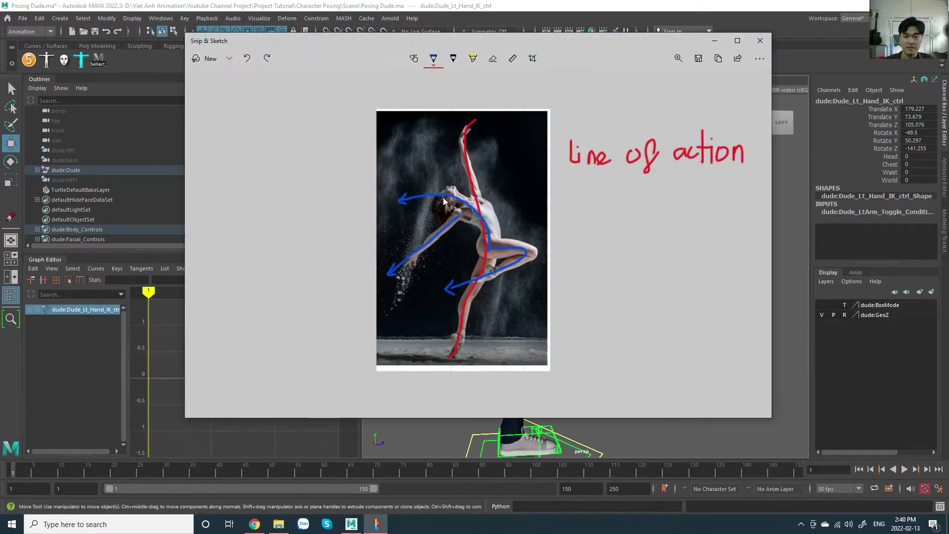
pyautogui.press('alt')
pyautogui.press('alt')
pyautogui.hotkey('alt', 'Tab')
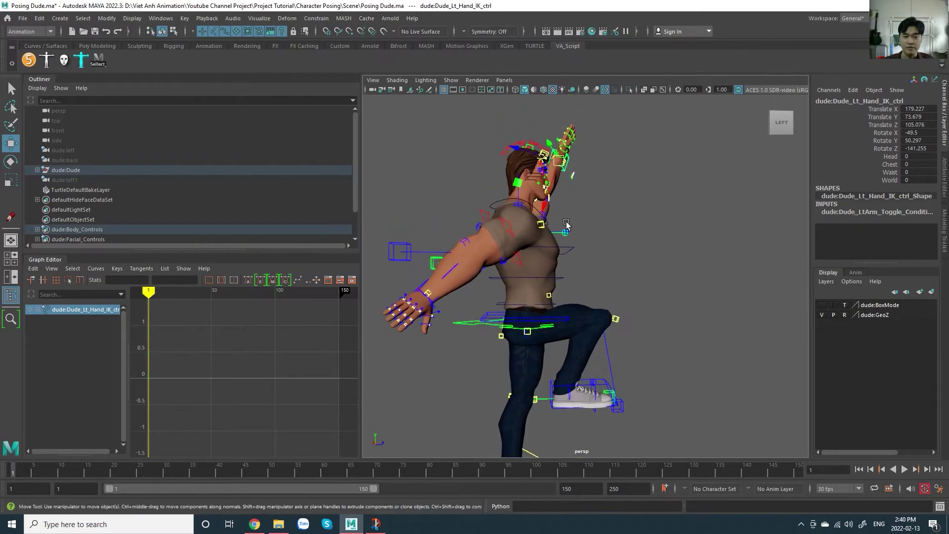
# Step: Tilt the head control backward to about Rotate X -34
pyautogui.click(509, 157)
pyautogui.press('e')
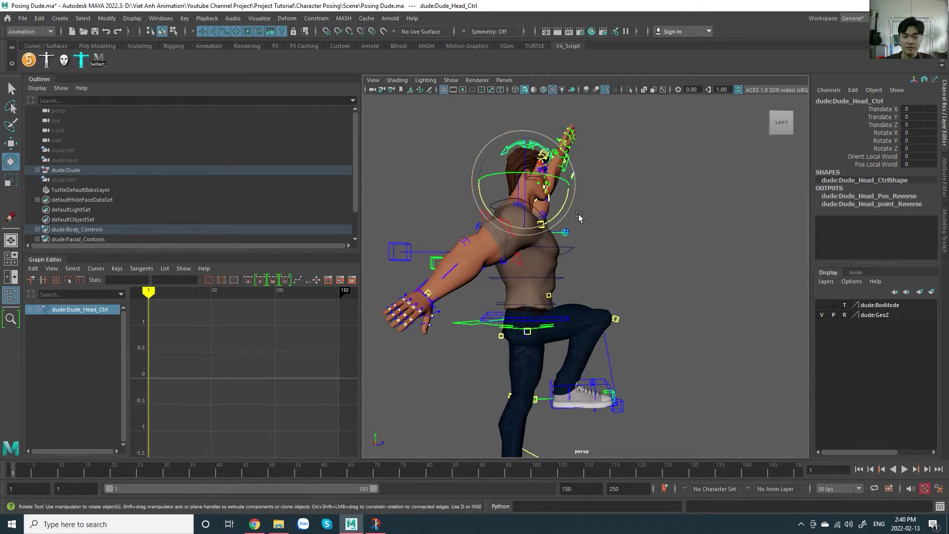
pyautogui.moveTo(574, 217); pyautogui.dragTo(573, 198)
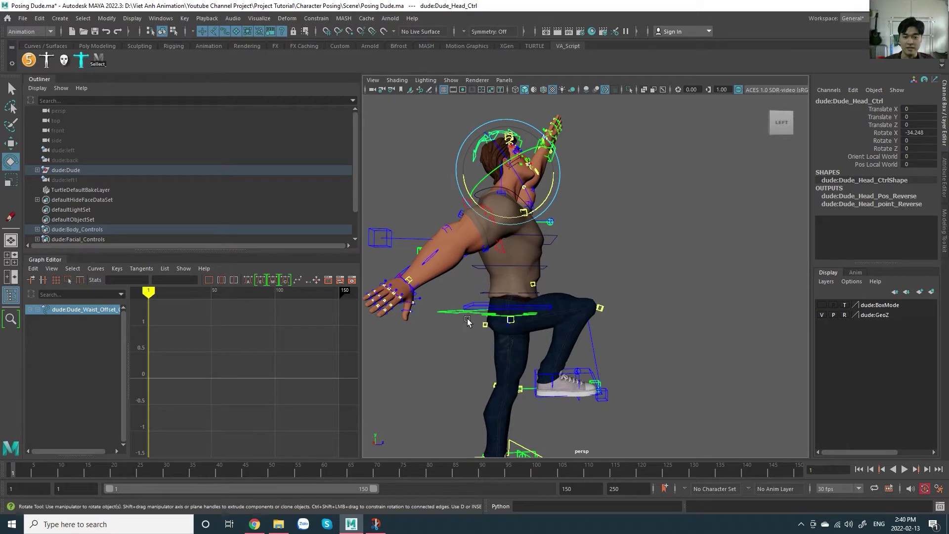
# Step: Lean the upper body backward by rotating the waist offset control to about Rotate X -29
pyautogui.click(467, 319)
pyautogui.moveTo(573, 306); pyautogui.dragTo(534, 280)
pyautogui.keyDown('alt'); pyautogui.moveTo(586, 296); pyautogui.dragTo(596, 257, button='middle'); pyautogui.keyUp('alt')
pyautogui.keyDown('alt'); pyautogui.moveTo(595, 257); pyautogui.dragTo(561, 282); pyautogui.keyUp('alt')
pyautogui.keyDown('alt'); pyautogui.moveTo(620, 293); pyautogui.dragTo(638, 282); pyautogui.keyUp('alt')
pyautogui.keyDown('alt'); pyautogui.moveTo(653, 277); pyautogui.dragTo(643, 283, button='middle'); pyautogui.keyUp('alt')
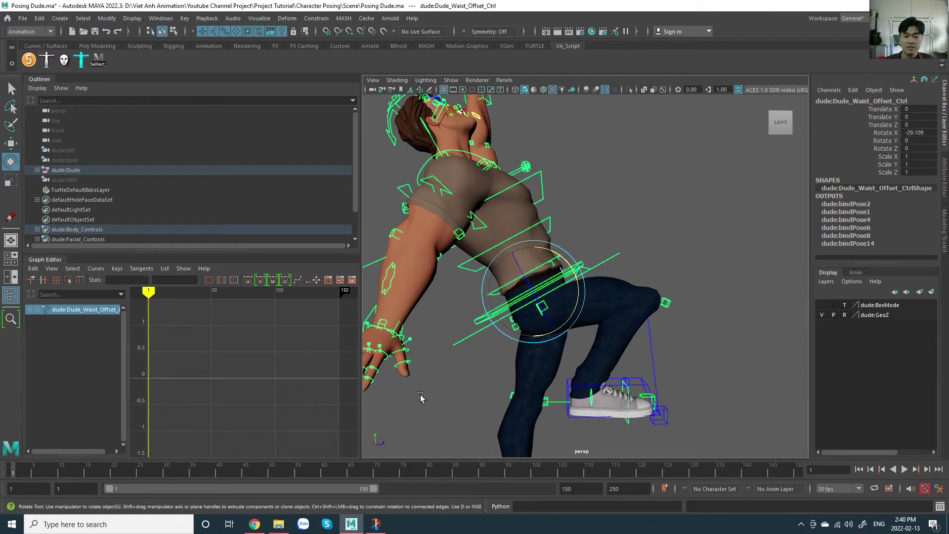
# Step: Write a COG note beside the torso with the Grease Pencil, and undo the annotation
pyautogui.click(434, 96)
pyautogui.moveTo(617, 172); pyautogui.dragTo(609, 193)
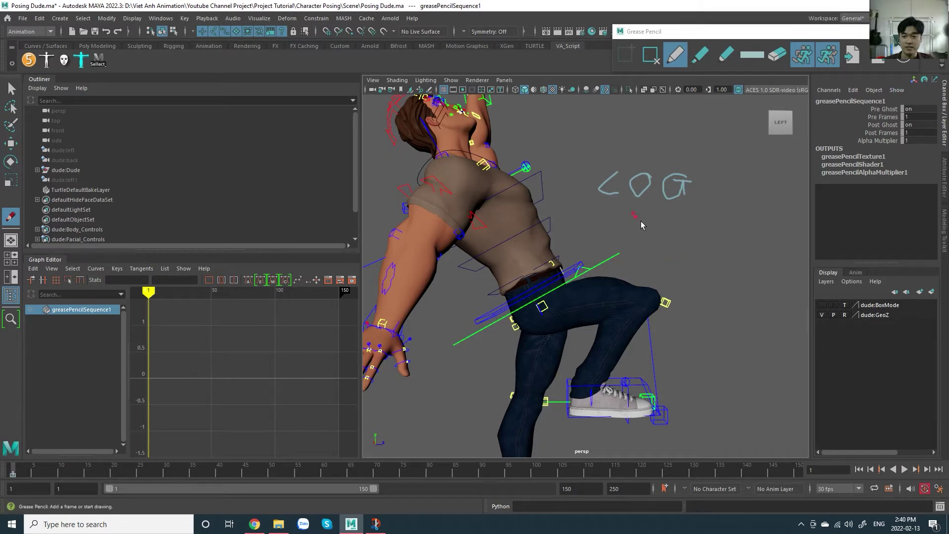
pyautogui.hotkey('ctrl', 'z')
pyautogui.press('w')
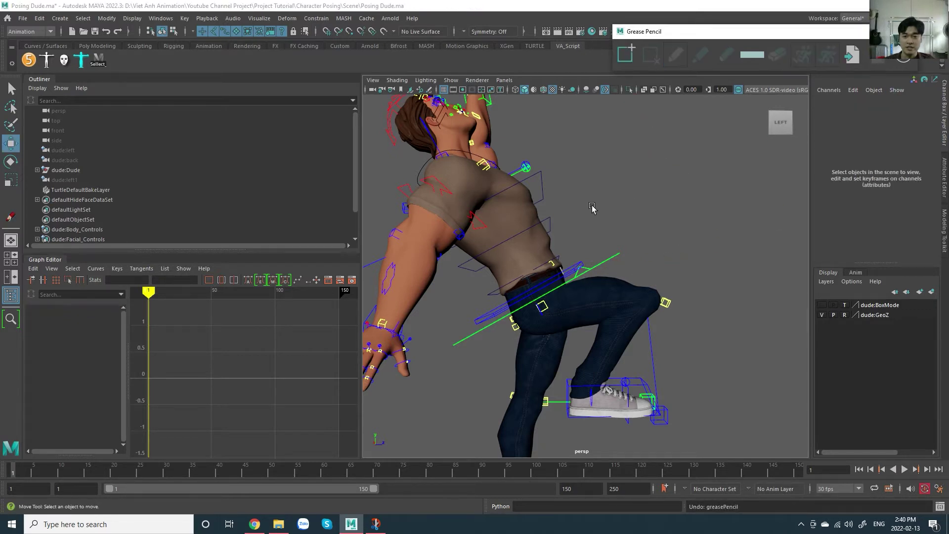
# Step: Ease the backward lean slightly by rotating the waist offset control forward, and deselect it
pyautogui.keyDown('alt'); pyautogui.moveTo(574, 181); pyautogui.dragTo(591, 211, button='middle'); pyautogui.keyUp('alt')
pyautogui.click(629, 285)
pyautogui.keyDown('alt'); pyautogui.moveTo(656, 288); pyautogui.dragTo(644, 238, button='middle'); pyautogui.keyUp('alt')
pyautogui.keyDown('alt'); pyautogui.moveTo(651, 237); pyautogui.dragTo(645, 224); pyautogui.keyUp('alt')
pyautogui.press('e')
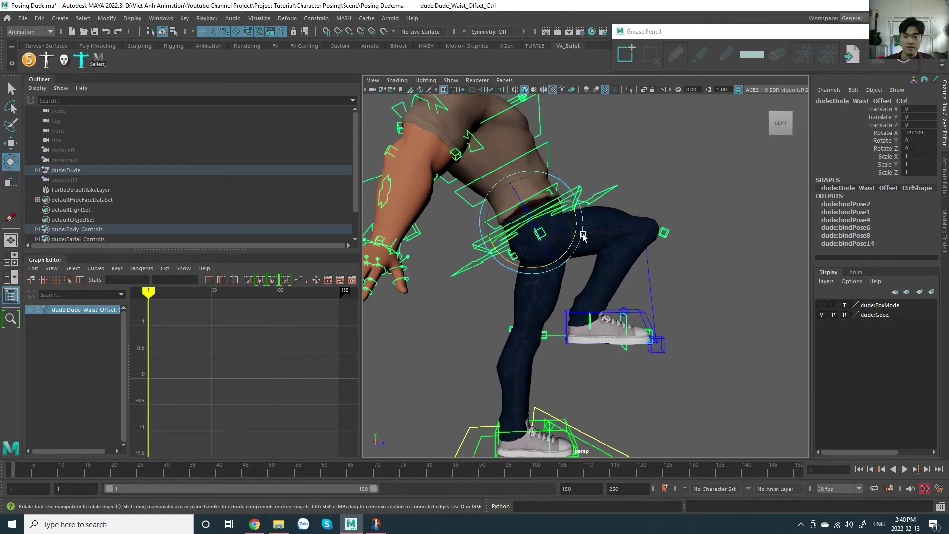
pyautogui.moveTo(582, 232); pyautogui.dragTo(609, 226)
pyautogui.click(610, 226)
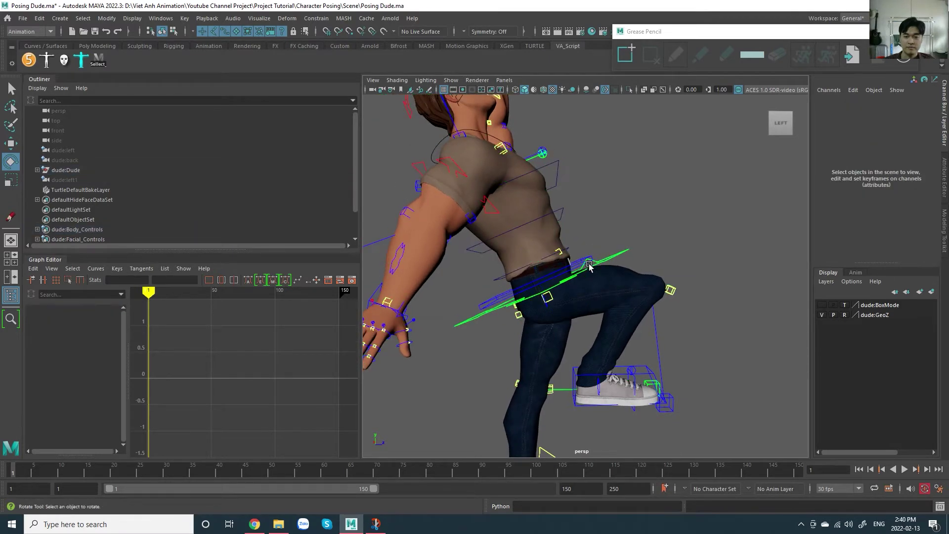
# Step: Try to arch the torso by rotating the three reverse FK spine controls together to about Rotate Y -15
pyautogui.click(509, 283)
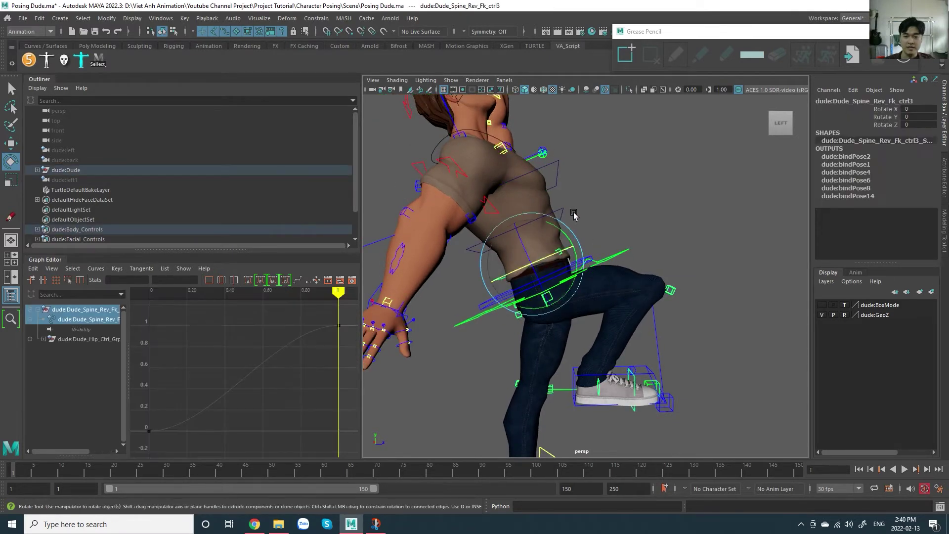
pyautogui.keyDown('alt'); pyautogui.moveTo(570, 213); pyautogui.dragTo(599, 247, button='right'); pyautogui.keyUp('alt')
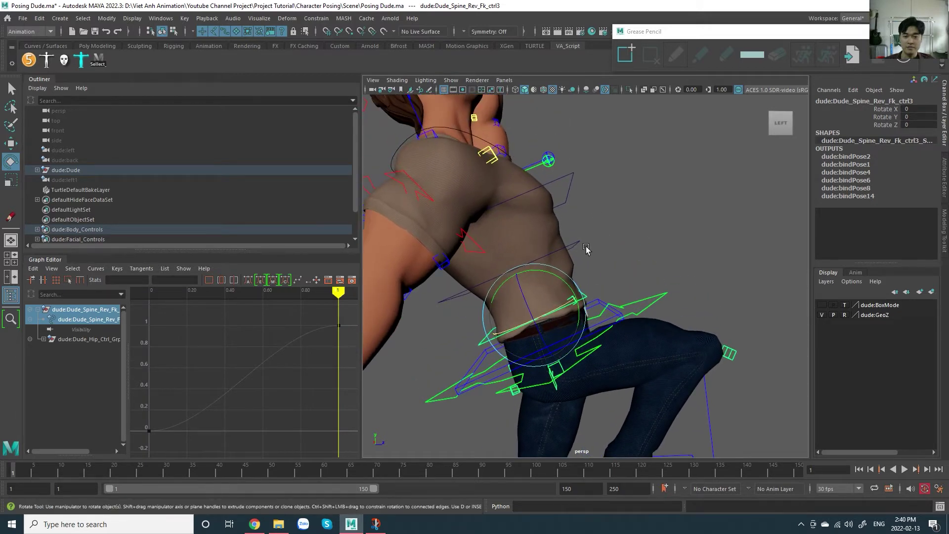
pyautogui.keyDown('shift'); pyautogui.click(584, 247); pyautogui.keyUp('shift')
pyautogui.keyDown('shift'); pyautogui.click(581, 179); pyautogui.keyUp('shift')
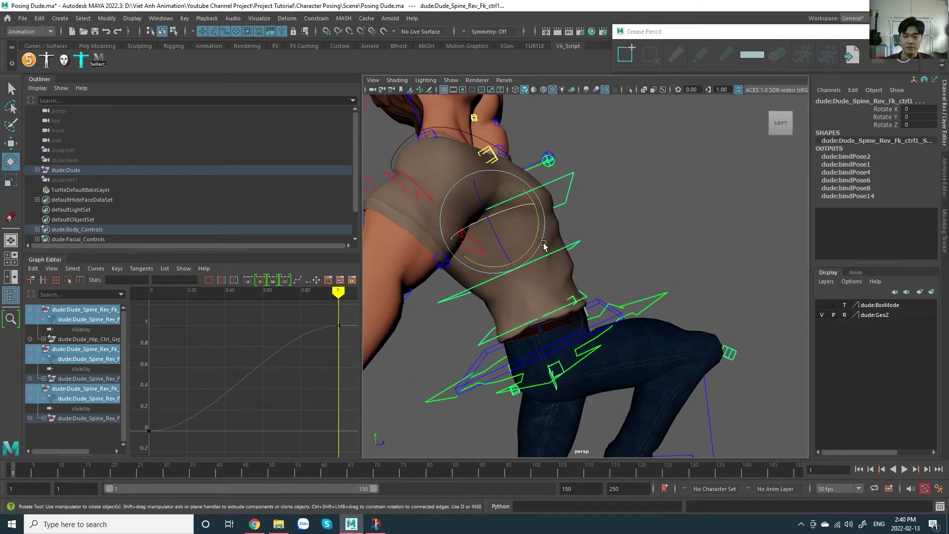
pyautogui.moveTo(543, 246); pyautogui.dragTo(545, 233)
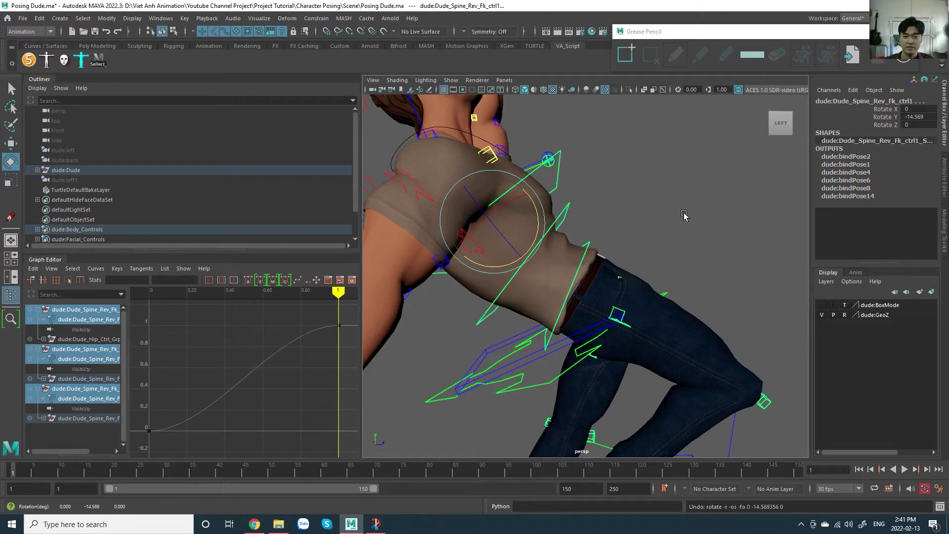
# Step: On the waist control, turn Reverse FK Vis off and FK Vis on
pyautogui.keyDown('alt'); pyautogui.moveTo(664, 203); pyautogui.dragTo(672, 252); pyautogui.keyUp('alt')
pyautogui.click(648, 294)
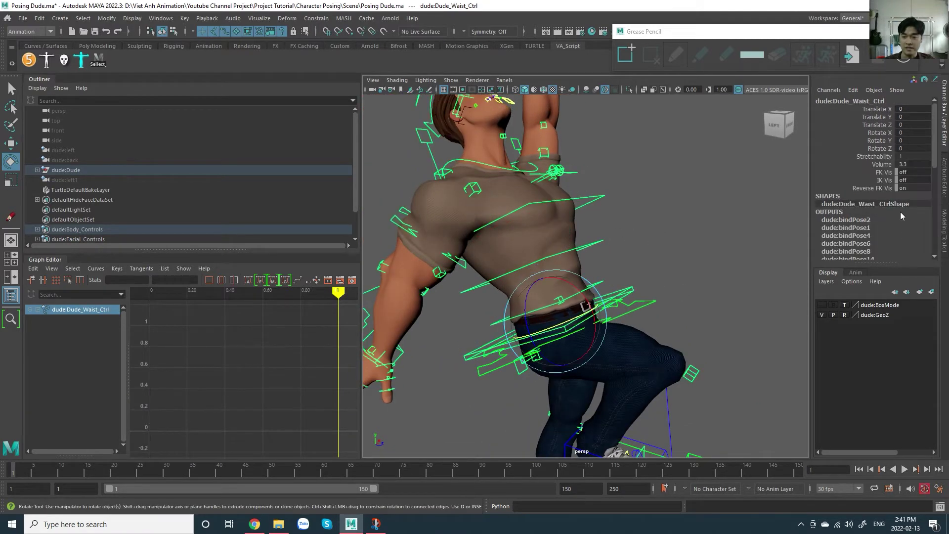
pyautogui.click(884, 189)
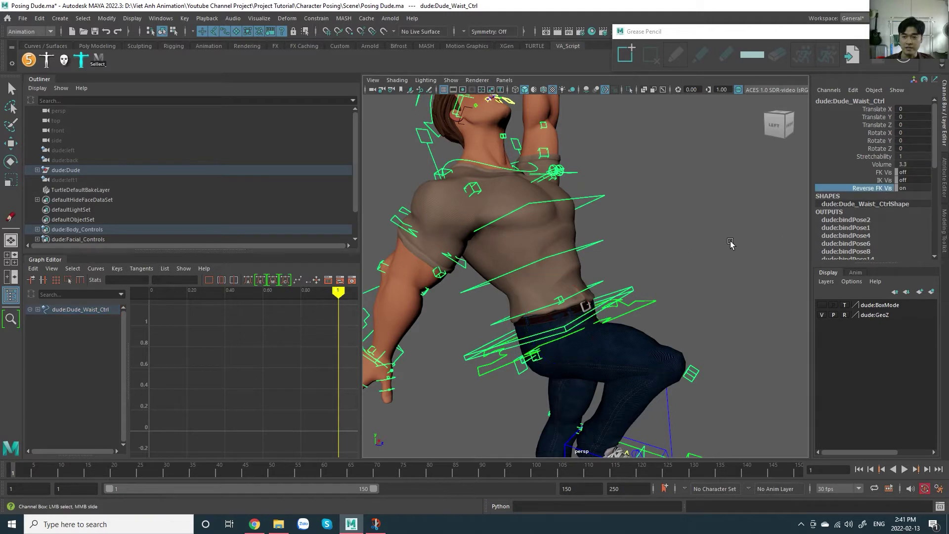
pyautogui.moveTo(741, 249); pyautogui.dragTo(629, 262, button='middle')
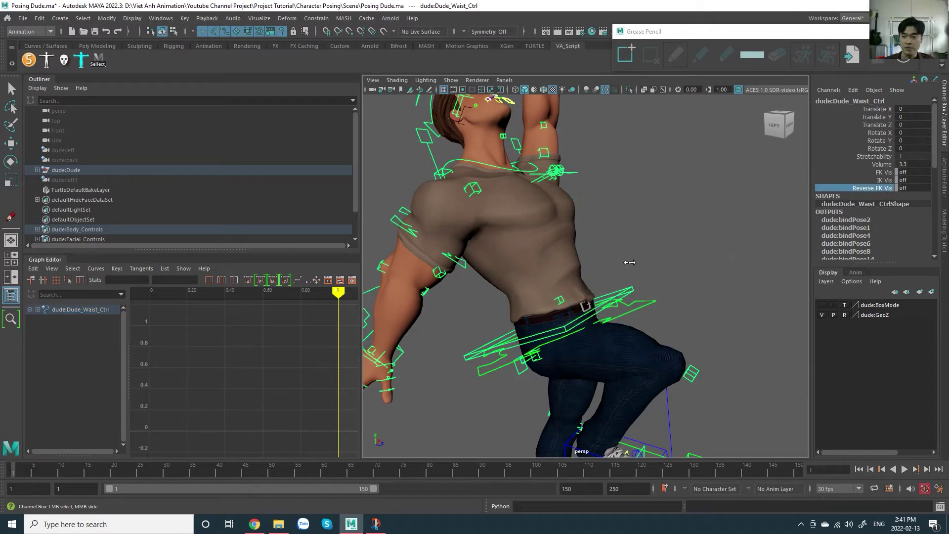
pyautogui.click(882, 173)
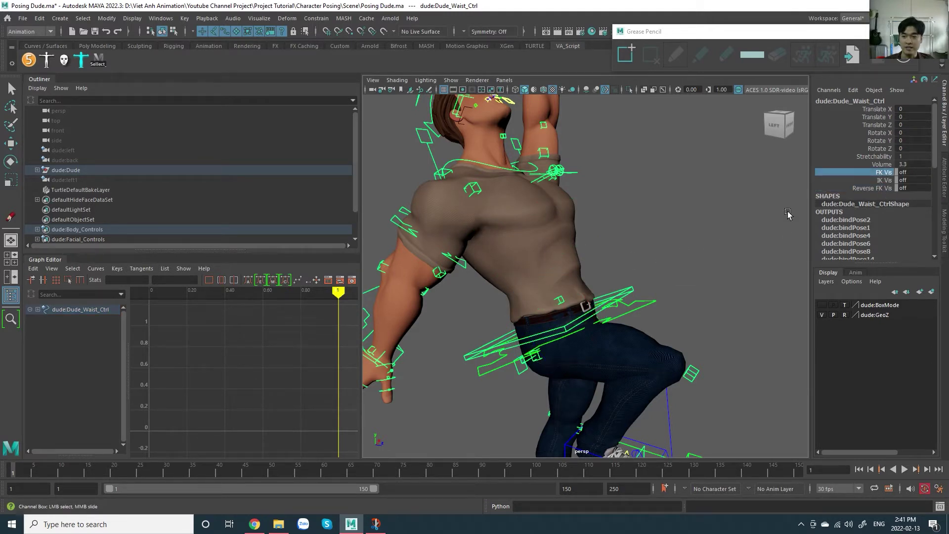
pyautogui.moveTo(904, 186); pyautogui.dragTo(691, 245, button='middle')
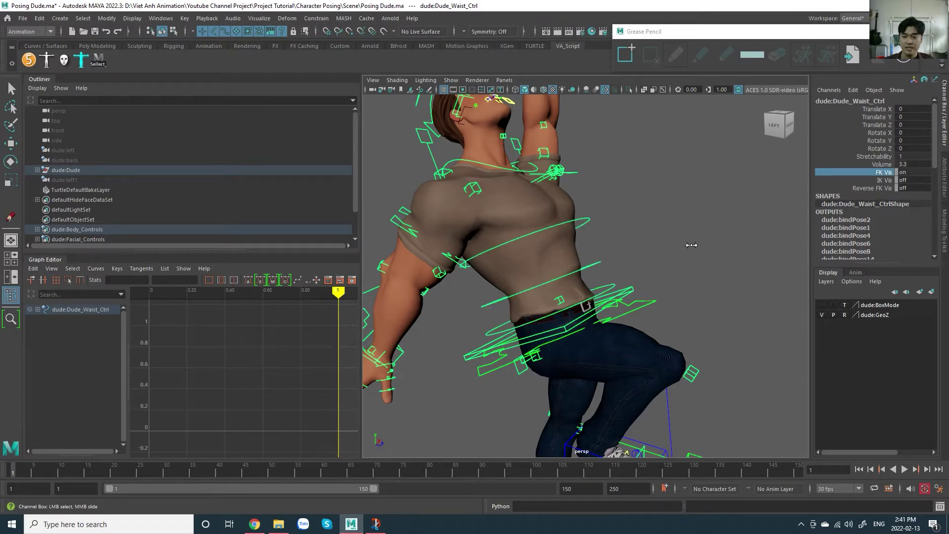
# Step: Arch the torso backward by rotating all three FK spine controls together to about Rotate X -7
pyautogui.keyDown('alt'); pyautogui.moveTo(635, 265); pyautogui.dragTo(672, 276); pyautogui.keyUp('alt')
pyautogui.press('e')
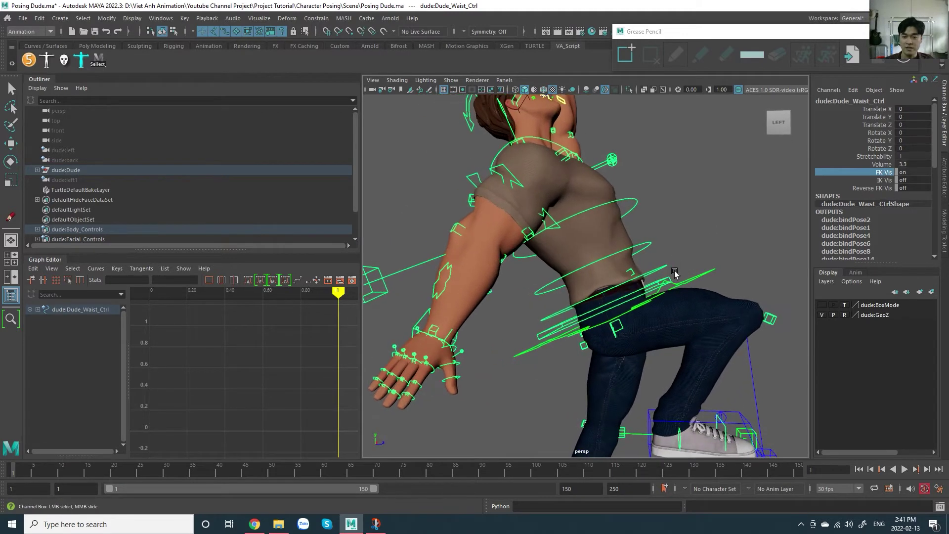
pyautogui.click(671, 279)
pyautogui.keyDown('shift'); pyautogui.click(655, 247); pyautogui.keyUp('shift')
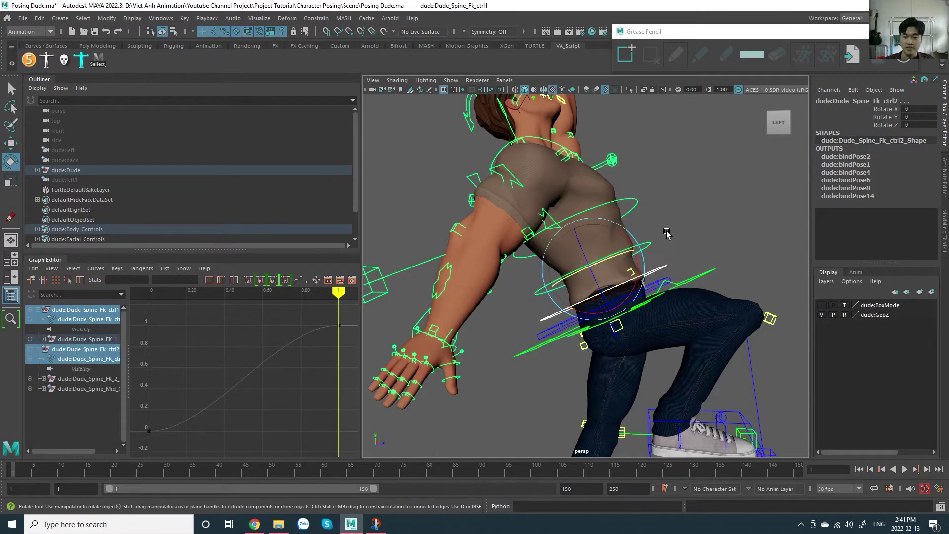
pyautogui.keyDown('shift'); pyautogui.click(643, 209); pyautogui.keyUp('shift')
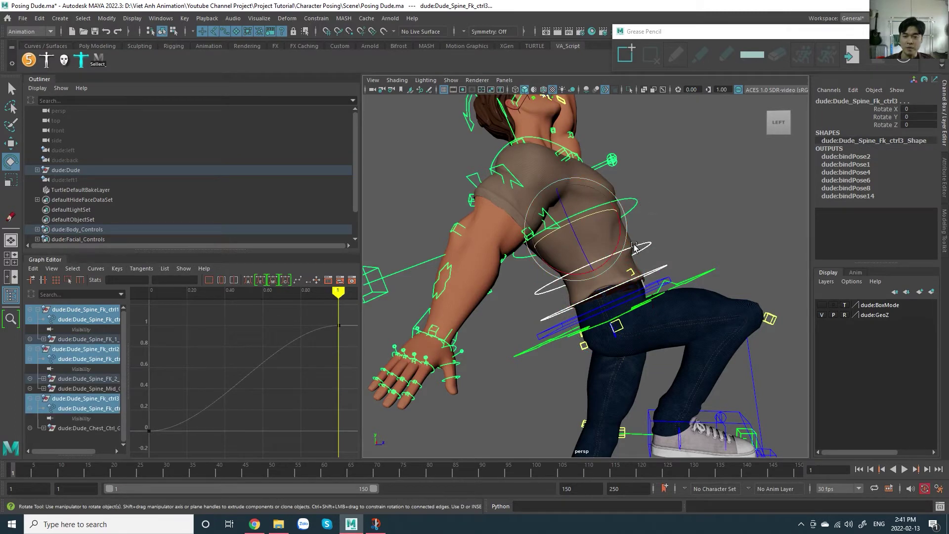
pyautogui.moveTo(626, 232); pyautogui.dragTo(680, 264)
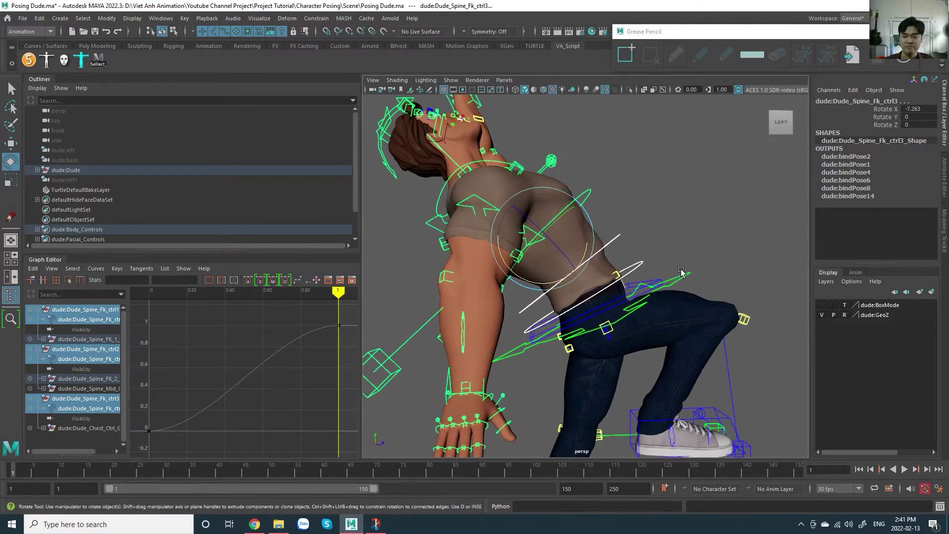
# Step: Tilt the head control further back to about Rotate X -44
pyautogui.scroll(-4, 679, 265)
pyautogui.keyDown('alt'); pyautogui.moveTo(678, 265); pyautogui.dragTo(661, 262, button='middle'); pyautogui.keyUp('alt')
pyautogui.scroll(3, 647, 276)
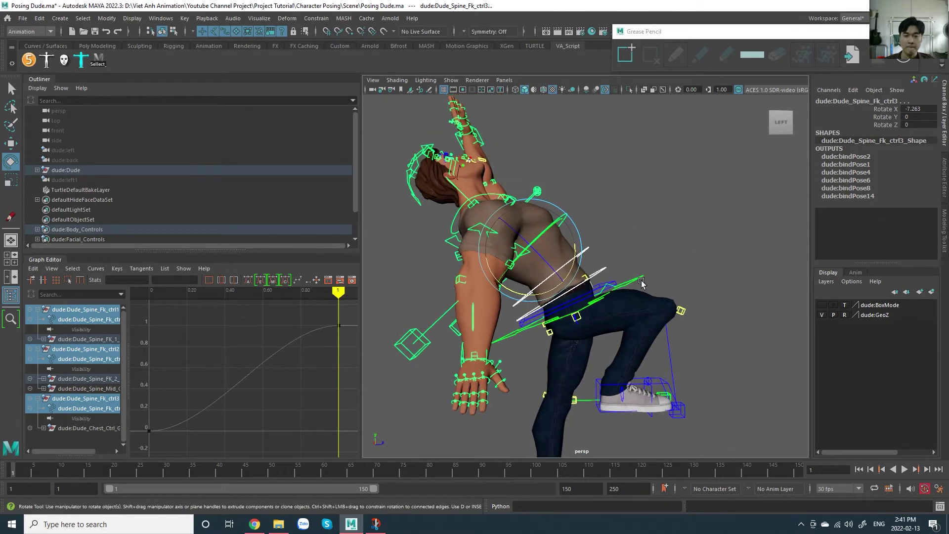
pyautogui.click(426, 208)
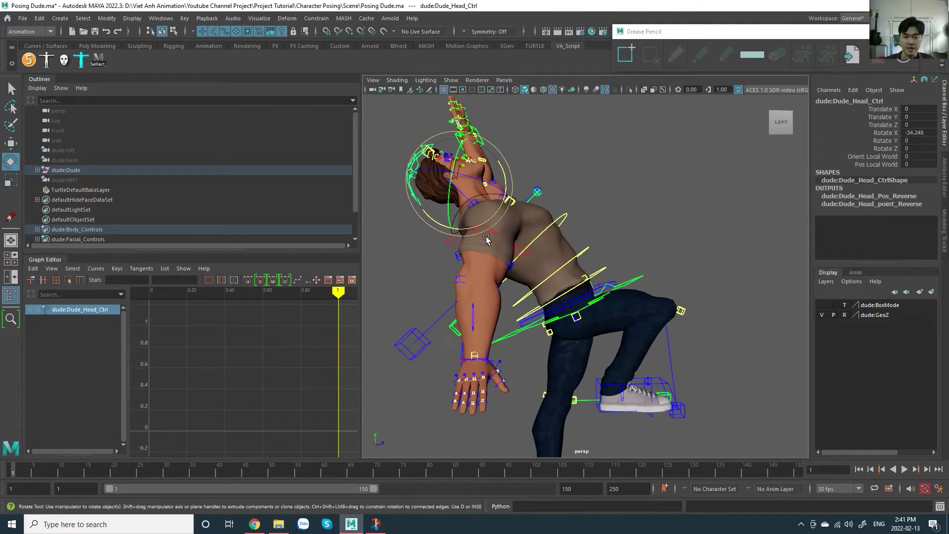
pyautogui.moveTo(494, 227)
pyautogui.mouseDown()
pyautogui.moveTo(514, 225)
pyautogui.moveTo(507, 230)
pyautogui.mouseUp()
# Step: Rotate the neck control to bend the neck further back along the torso's arch
pyautogui.keyDown('alt'); pyautogui.moveTo(541, 210); pyautogui.dragTo(579, 261, button='middle'); pyautogui.keyUp('alt')
pyautogui.keyDown('alt'); pyautogui.moveTo(579, 262); pyautogui.dragTo(582, 273); pyautogui.keyUp('alt')
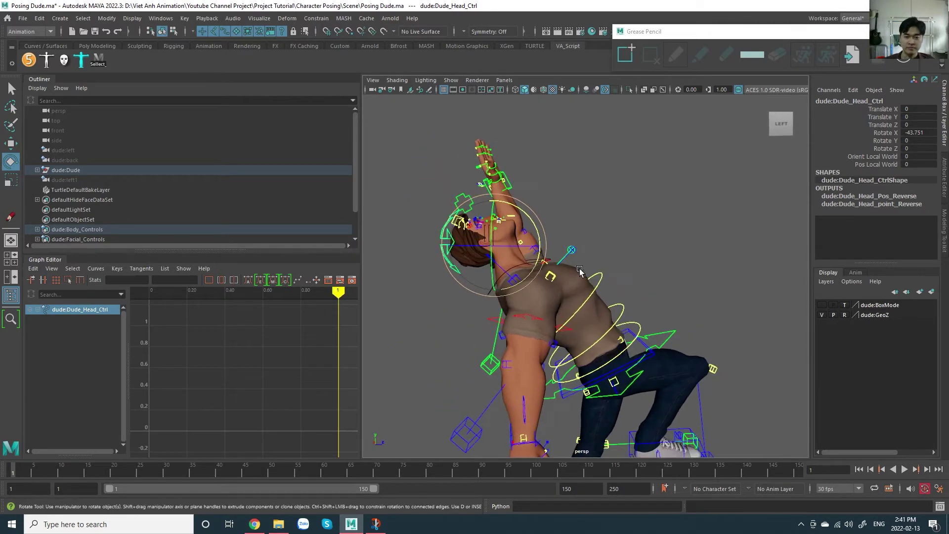
pyautogui.keyDown('alt'); pyautogui.moveTo(582, 274); pyautogui.dragTo(652, 283, button='right'); pyautogui.keyUp('alt')
pyautogui.keyDown('alt'); pyautogui.moveTo(653, 284); pyautogui.dragTo(645, 281); pyautogui.keyUp('alt')
pyautogui.click(600, 260)
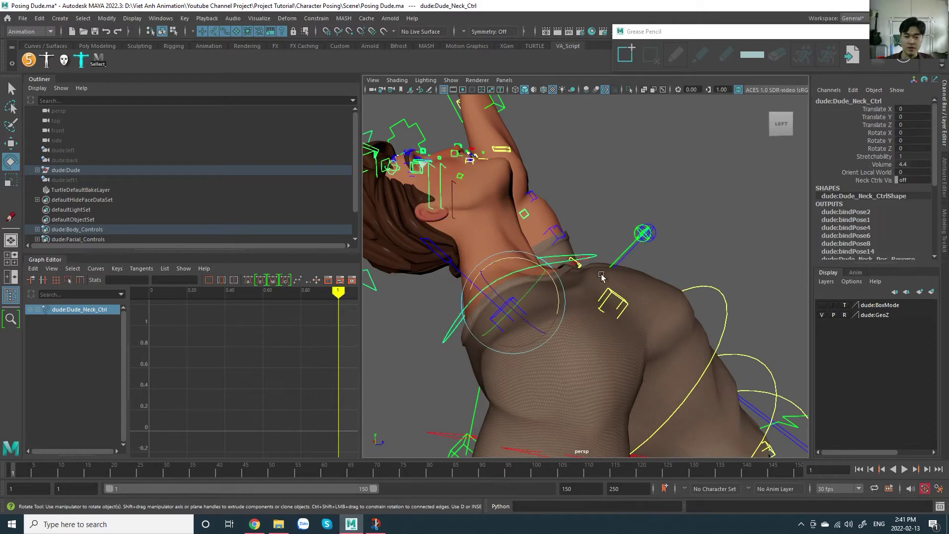
pyautogui.moveTo(563, 287); pyautogui.dragTo(554, 269)
# Step: Ease the head's backward tilt by rotating the head control to about Rotate X -26
pyautogui.keyDown('alt'); pyautogui.moveTo(552, 251); pyautogui.dragTo(607, 238, button='middle'); pyautogui.keyUp('alt')
pyautogui.click(465, 326)
pyautogui.moveTo(644, 233); pyautogui.dragTo(644, 262)
pyautogui.scroll(-8, 644, 262)
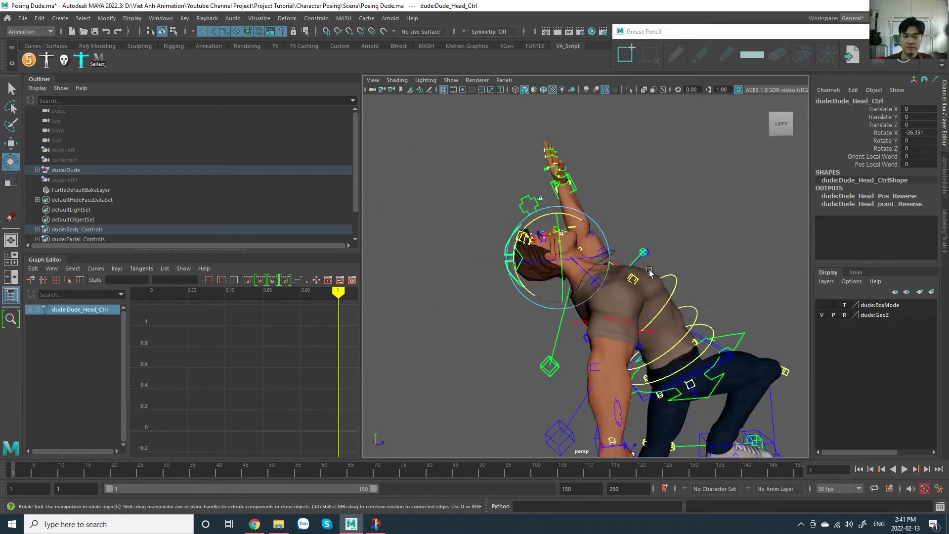
pyautogui.keyDown('alt'); pyautogui.moveTo(683, 321); pyautogui.dragTo(613, 274, button='middle'); pyautogui.keyUp('alt')
pyautogui.keyDown('alt'); pyautogui.moveTo(618, 273); pyautogui.dragTo(609, 275); pyautogui.keyUp('alt')
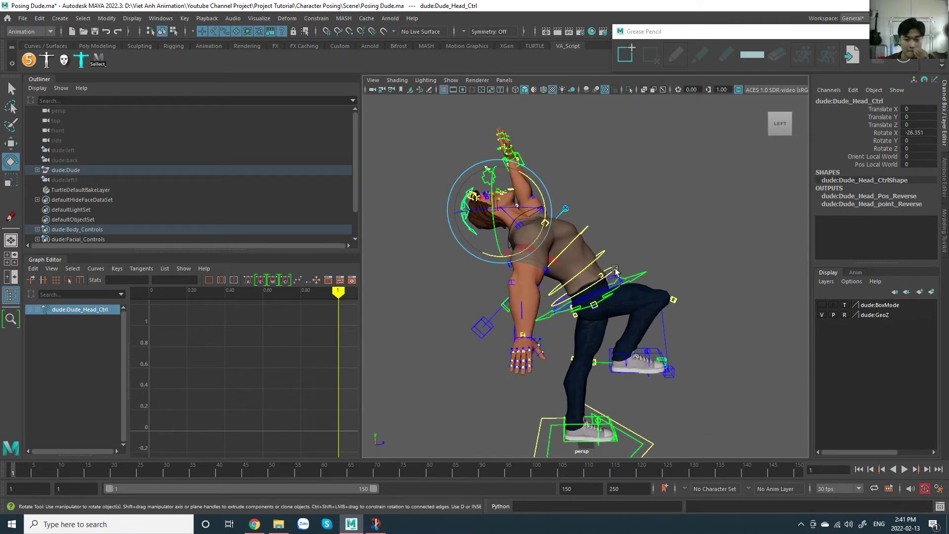
# Step: Move the raised arm's left hand IK control to about Translate X 163, Y 101, Z 87
pyautogui.scroll(3, 658, 292)
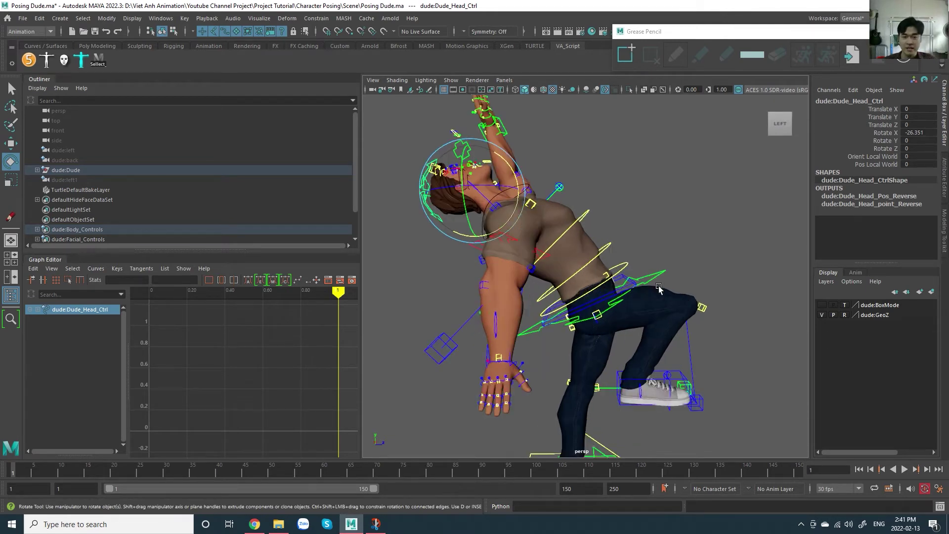
pyautogui.keyDown('alt'); pyautogui.moveTo(658, 291); pyautogui.dragTo(647, 254); pyautogui.keyUp('alt')
pyautogui.keyDown('alt'); pyautogui.moveTo(647, 255); pyautogui.dragTo(658, 303, button='middle'); pyautogui.keyUp('alt')
pyautogui.click(506, 178)
pyautogui.press('w')
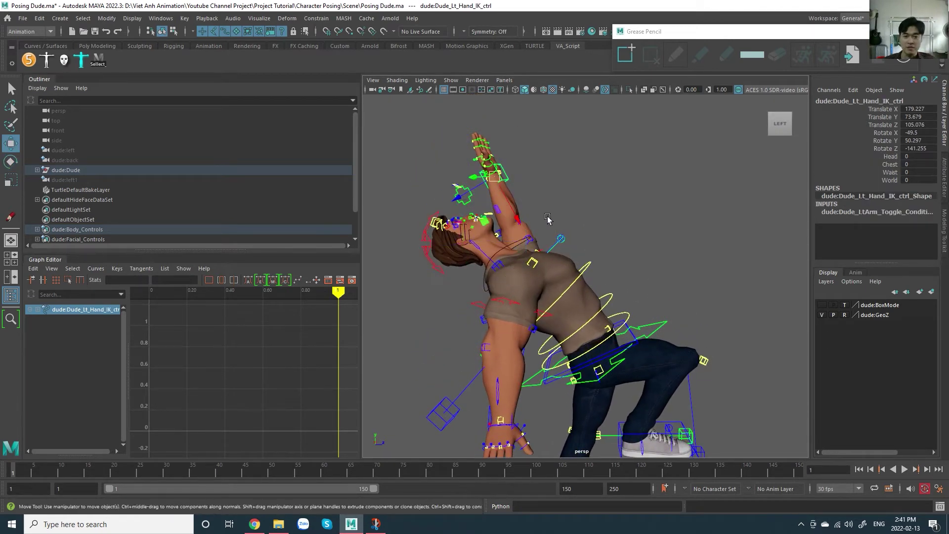
pyautogui.moveTo(577, 221); pyautogui.dragTo(610, 220, button='middle')
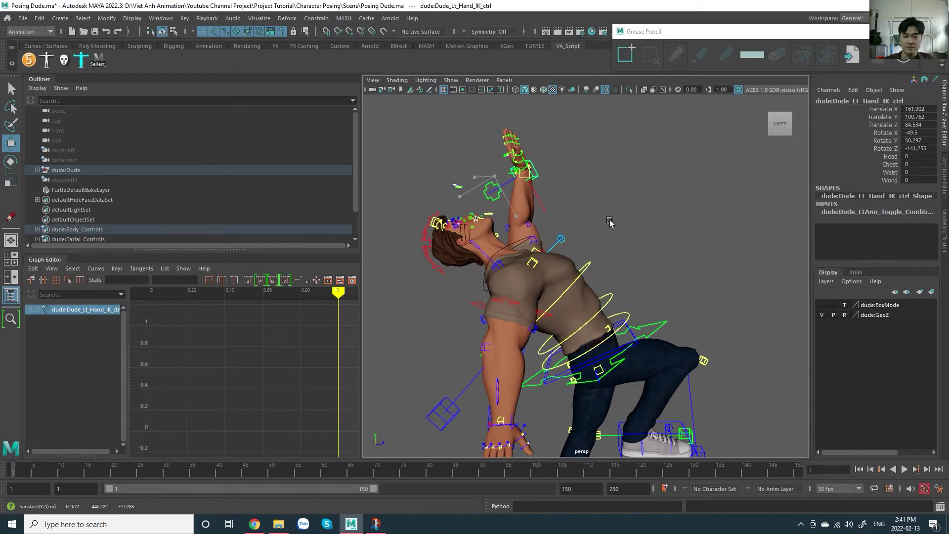
pyautogui.scroll(-2, 614, 232)
pyautogui.moveTo(640, 243)
pyautogui.keyDown('alt'); pyautogui.mouseDown()
pyautogui.moveTo(509, 250)
pyautogui.moveTo(632, 242)
pyautogui.mouseUp(); pyautogui.keyUp('alt')
# Step: Move the lowered arm's right hand IK control behind the body, to about Translate X -95, Y 123, Z 18
pyautogui.scroll(3, 514, 330)
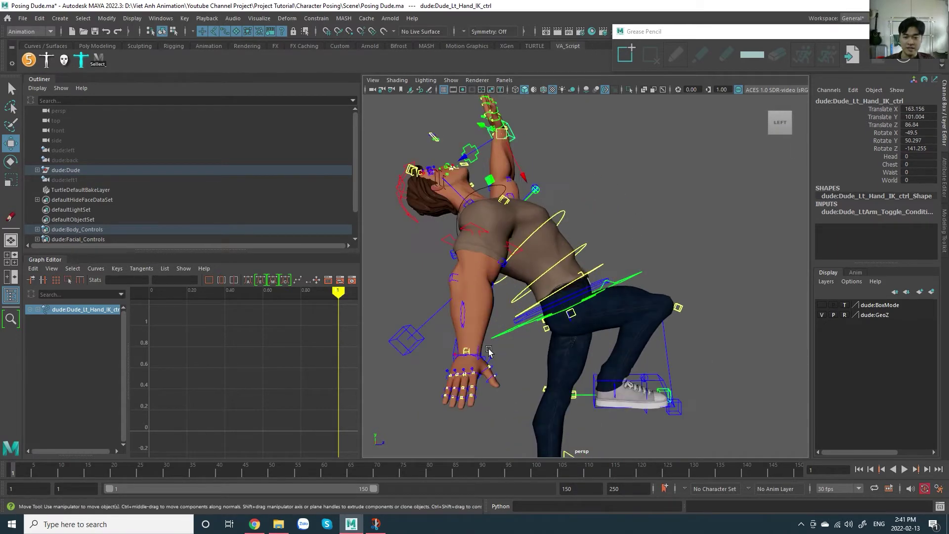
pyautogui.click(462, 350)
pyautogui.keyDown('alt'); pyautogui.moveTo(529, 349); pyautogui.dragTo(579, 276, button='middle'); pyautogui.keyUp('alt')
pyautogui.keyDown('alt'); pyautogui.moveTo(579, 277); pyautogui.dragTo(644, 300); pyautogui.keyUp('alt')
pyautogui.keyDown('alt'); pyautogui.moveTo(644, 299); pyautogui.dragTo(607, 305, button='middle'); pyautogui.keyUp('alt')
pyautogui.moveTo(720, 289); pyautogui.dragTo(741, 290, button='middle')
# Step: Rotate the right hand IK control to about Rotate X -40
pyautogui.press('e')
pyautogui.keyDown('alt'); pyautogui.moveTo(732, 290); pyautogui.dragTo(585, 289); pyautogui.keyUp('alt')
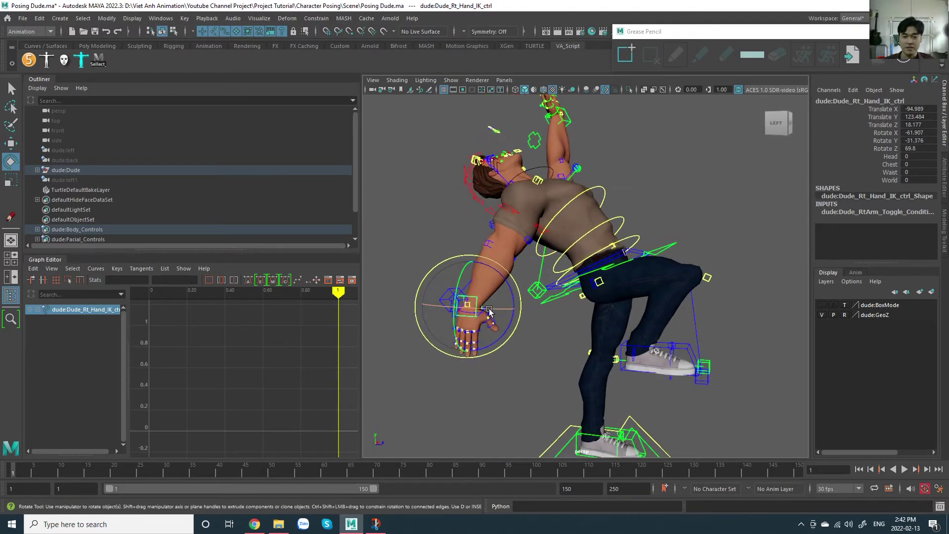
pyautogui.moveTo(488, 310)
pyautogui.mouseDown()
pyautogui.moveTo(519, 315)
pyautogui.moveTo(471, 310)
pyautogui.mouseUp()
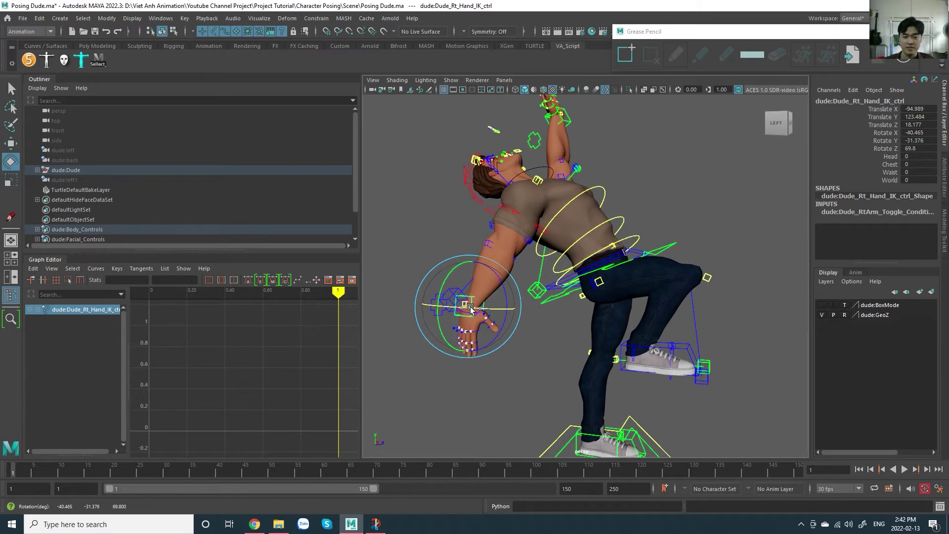
pyautogui.keyDown('alt'); pyautogui.moveTo(659, 250); pyautogui.dragTo(645, 259); pyautogui.keyUp('alt')
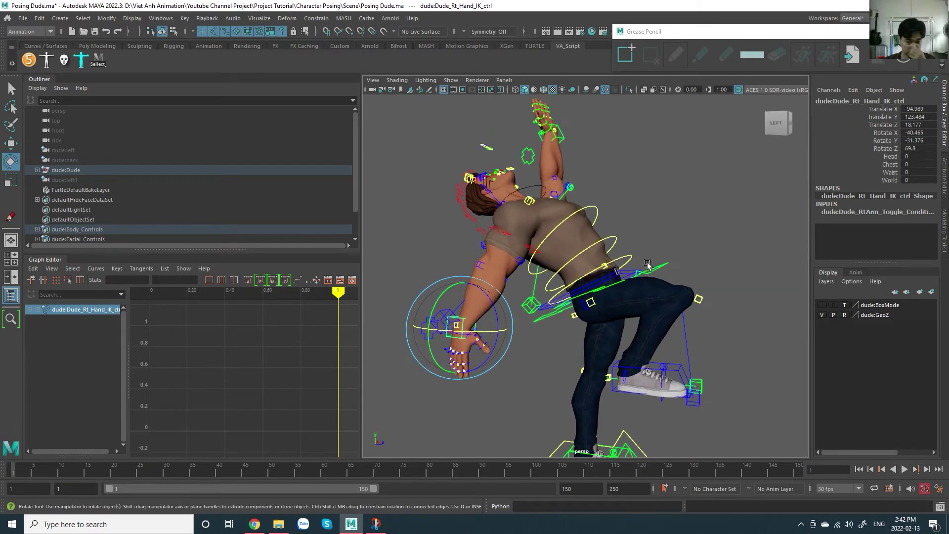
# Step: Switch to Snip & Sketch, try sketching simplified line-of-action curves beside the dancer reference, and undo them
pyautogui.hotkey('alt', 'Tab')
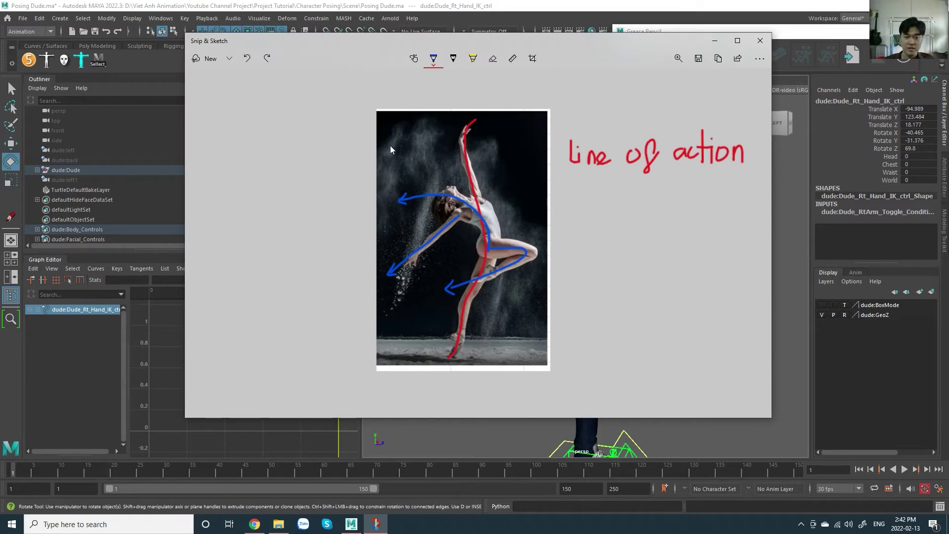
pyautogui.moveTo(289, 360); pyautogui.dragTo(289, 360)
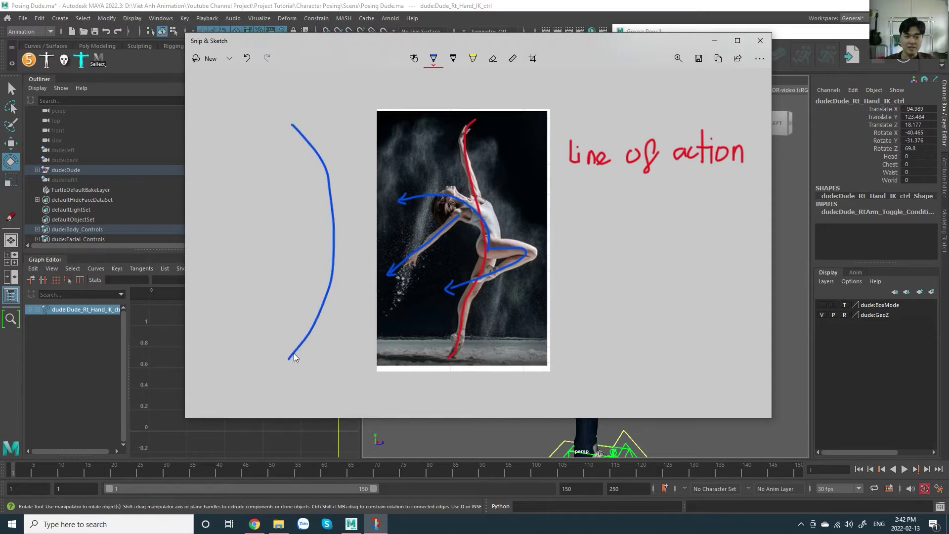
pyautogui.hotkey('ctrl', 'z')
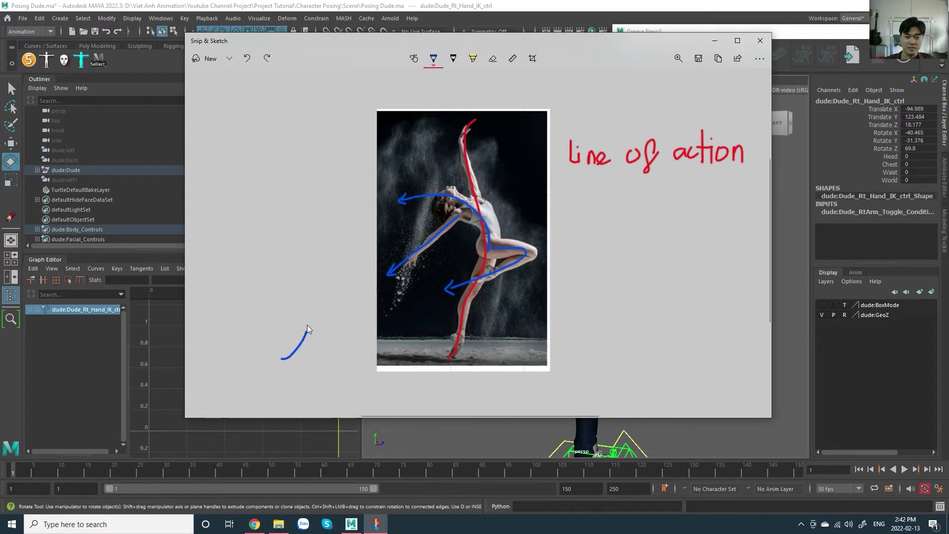
pyautogui.moveTo(262, 103); pyautogui.dragTo(297, 73)
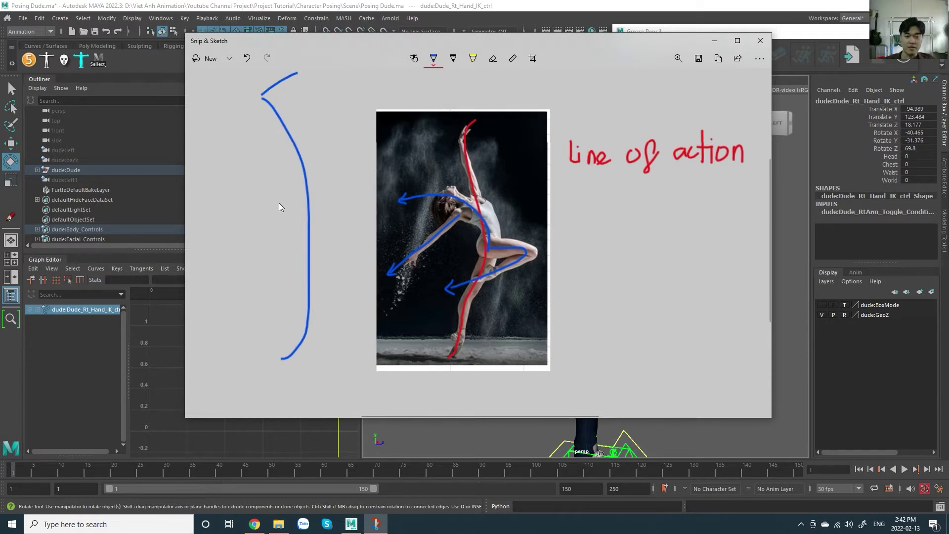
pyautogui.hotkey('ctrl', 'z')
pyautogui.hotkey('ctrl', 'z')
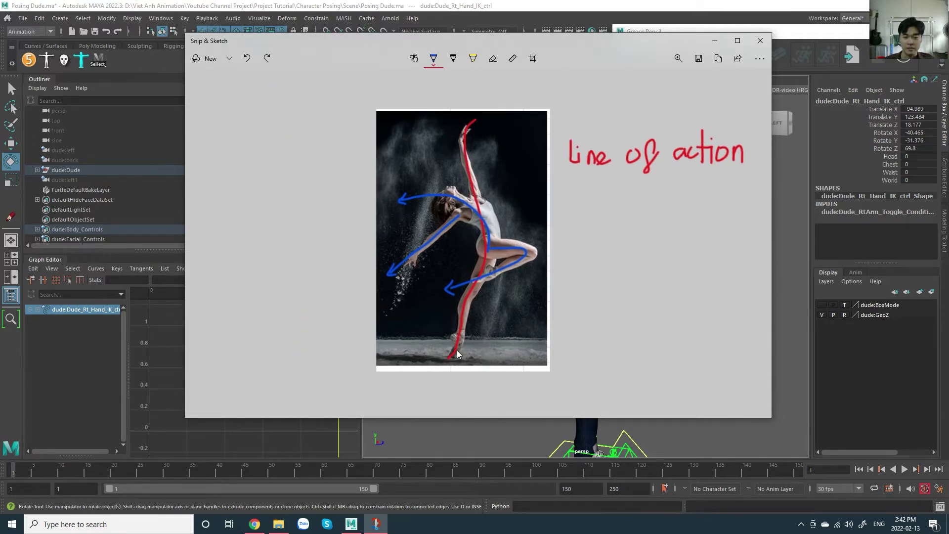
# Step: Switch back to Maya and raise the standing left foot onto its toes by setting its IK control's Foot Roll to 10
pyautogui.hotkey('alt', 'Tab')
pyautogui.keyDown('alt'); pyautogui.moveTo(469, 341); pyautogui.dragTo(469, 183, button='middle'); pyautogui.keyUp('alt')
pyautogui.moveTo(580, 309)
pyautogui.keyDown('alt'); pyautogui.mouseDown()
pyautogui.moveTo(618, 312)
pyautogui.moveTo(588, 329)
pyautogui.mouseUp(); pyautogui.keyUp('alt')
pyautogui.click(585, 326)
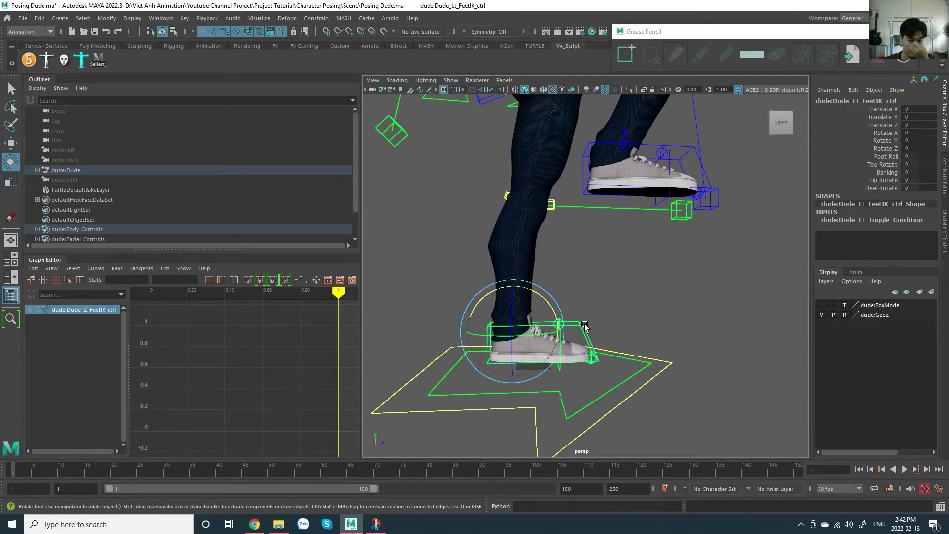
pyautogui.click(885, 157)
pyautogui.moveTo(595, 292); pyautogui.dragTo(634, 294, button='middle')
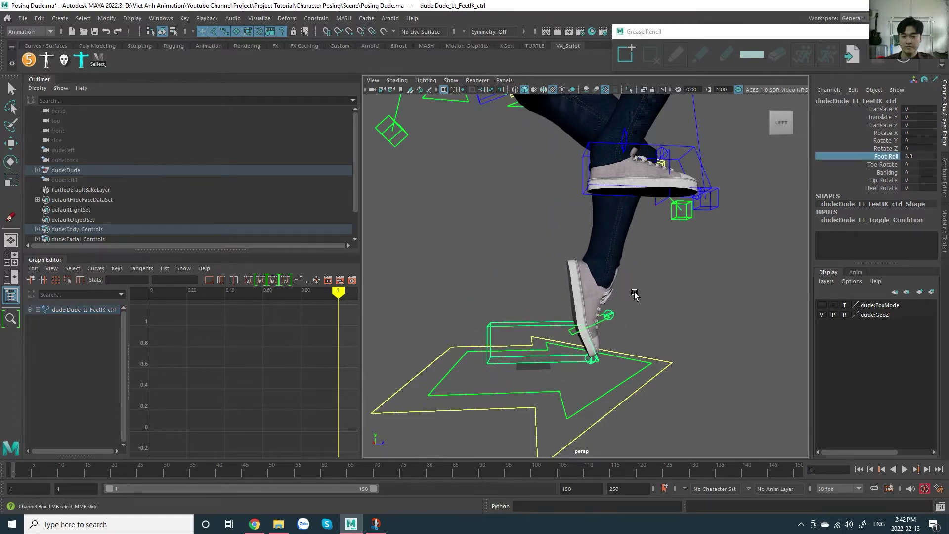
pyautogui.hotkey('alt', 'Tab')
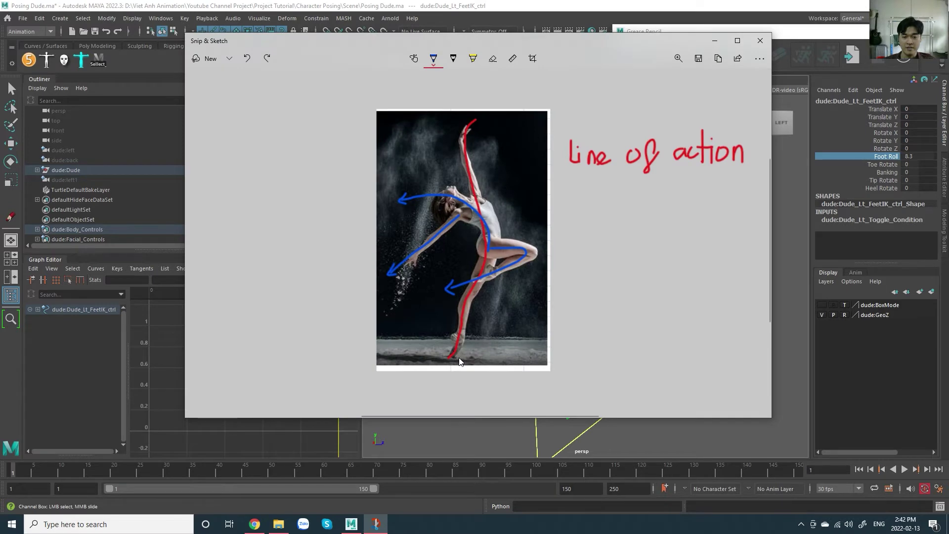
pyautogui.hotkey('alt', 'Tab')
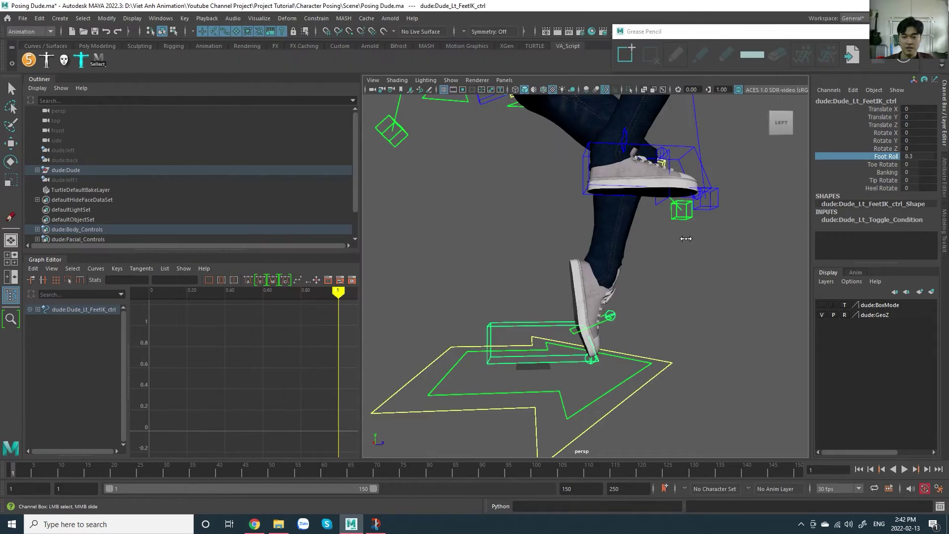
pyautogui.moveTo(685, 239); pyautogui.dragTo(694, 269, button='middle')
pyautogui.moveTo(725, 308); pyautogui.dragTo(763, 302, button='middle')
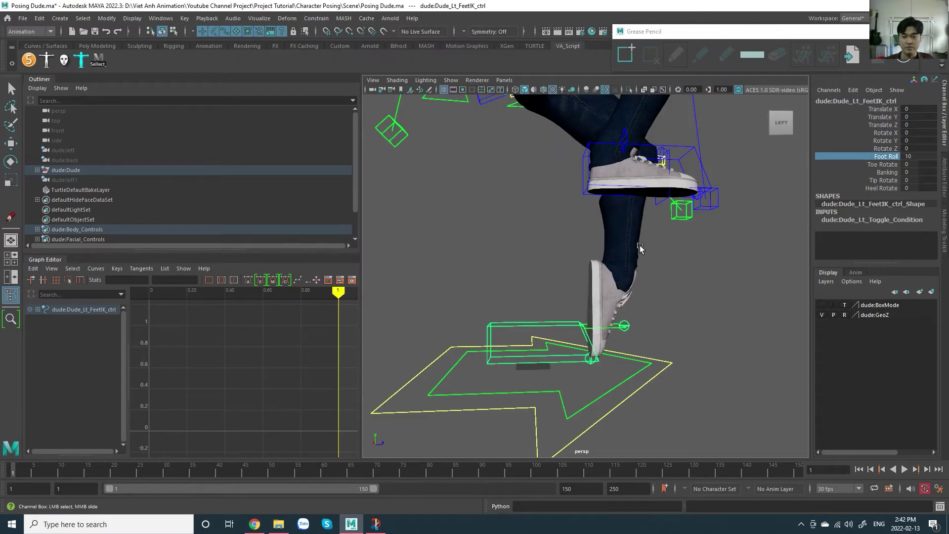
# Step: Move the waist offset control up and forward over the standing foot, to about Translate Y 33.5 and Z 76
pyautogui.keyDown('alt'); pyautogui.moveTo(640, 246); pyautogui.dragTo(627, 289, button='middle'); pyautogui.keyUp('alt')
pyautogui.scroll(-3, 626, 277)
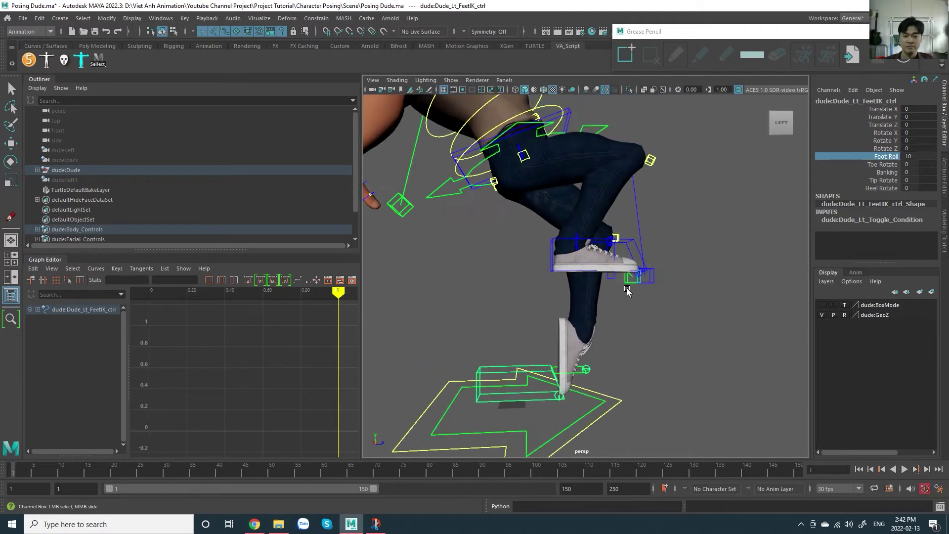
pyautogui.scroll(-4, 514, 348)
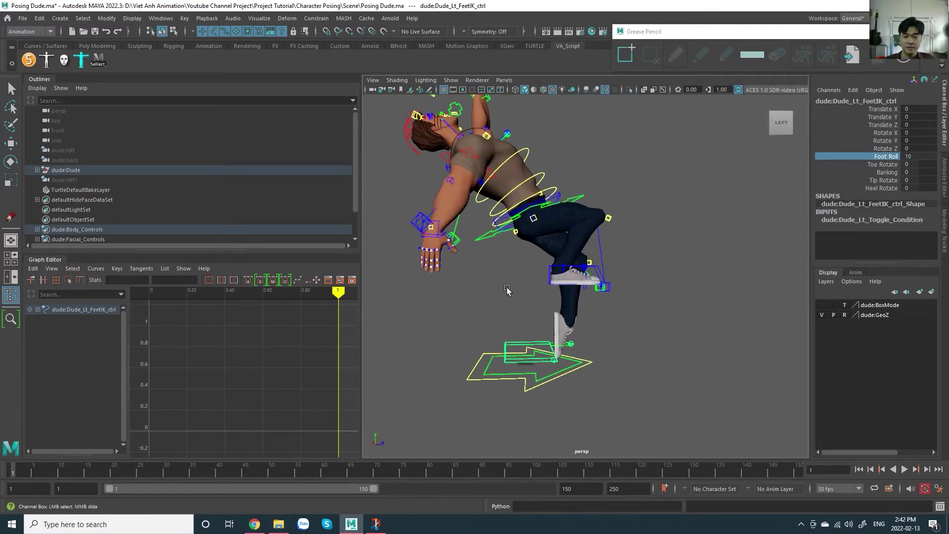
pyautogui.click(493, 242)
pyautogui.keyDown('alt'); pyautogui.moveTo(549, 249); pyautogui.dragTo(560, 285, button='middle'); pyautogui.keyUp('alt')
pyautogui.press('w')
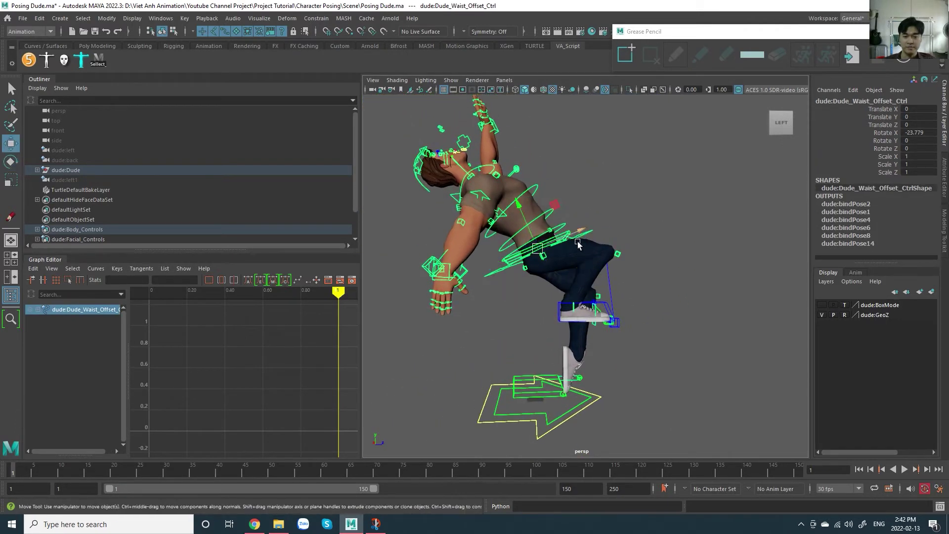
pyautogui.moveTo(580, 233); pyautogui.dragTo(660, 255)
pyautogui.keyDown('alt'); pyautogui.moveTo(661, 278); pyautogui.dragTo(614, 265, button='middle'); pyautogui.keyUp('alt')
pyautogui.keyDown('alt'); pyautogui.moveTo(615, 265); pyautogui.dragTo(621, 263); pyautogui.keyUp('alt')
pyautogui.keyDown('alt'); pyautogui.moveTo(615, 260); pyautogui.dragTo(613, 275, button='middle'); pyautogui.keyUp('alt')
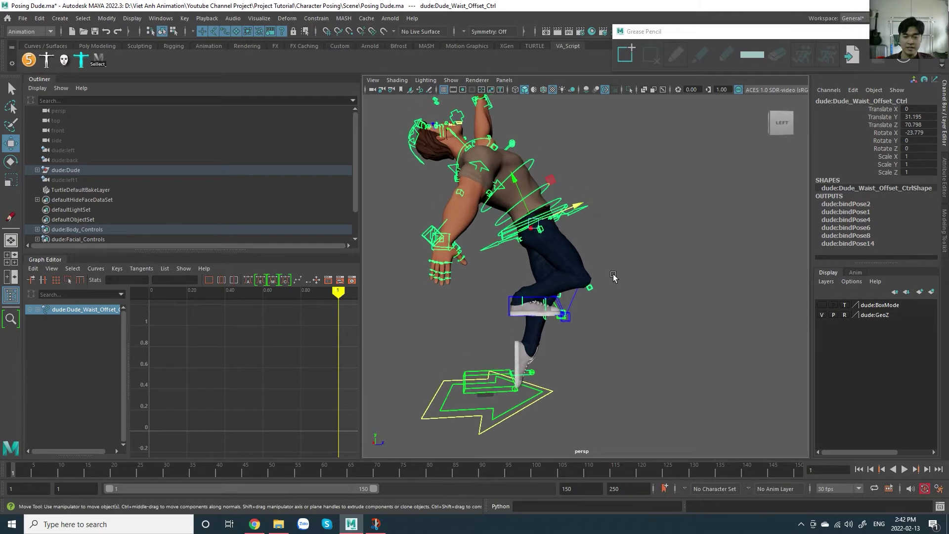
pyautogui.keyDown('alt'); pyautogui.moveTo(595, 225); pyautogui.dragTo(589, 238, button='middle'); pyautogui.keyUp('alt')
pyautogui.moveTo(572, 223); pyautogui.dragTo(577, 226)
# Step: In Snip & Sketch, draw a blue double-headed arrow below the dancer's standing foot, and return to Maya
pyautogui.hotkey('alt', 'Tab')
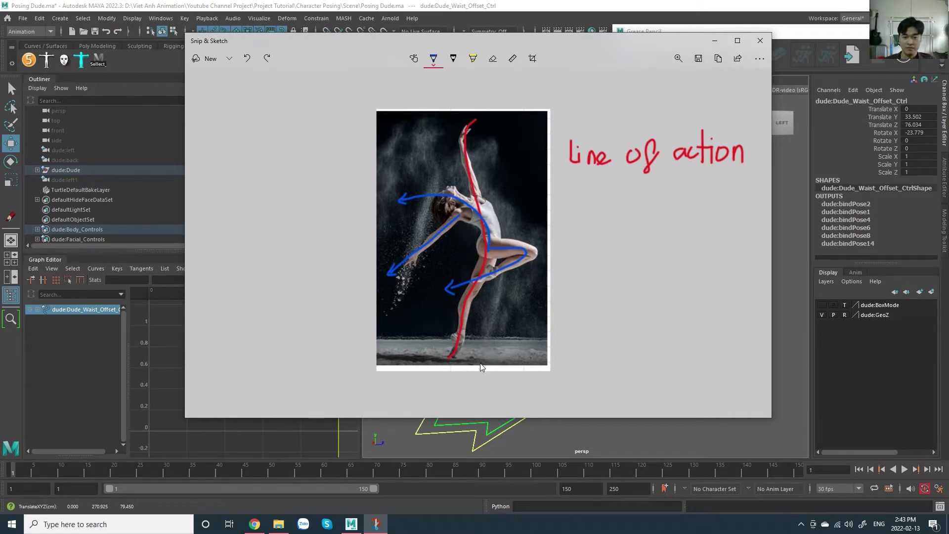
pyautogui.moveTo(452, 372)
pyautogui.mouseDown()
pyautogui.moveTo(494, 374)
pyautogui.moveTo(455, 379)
pyautogui.mouseUp()
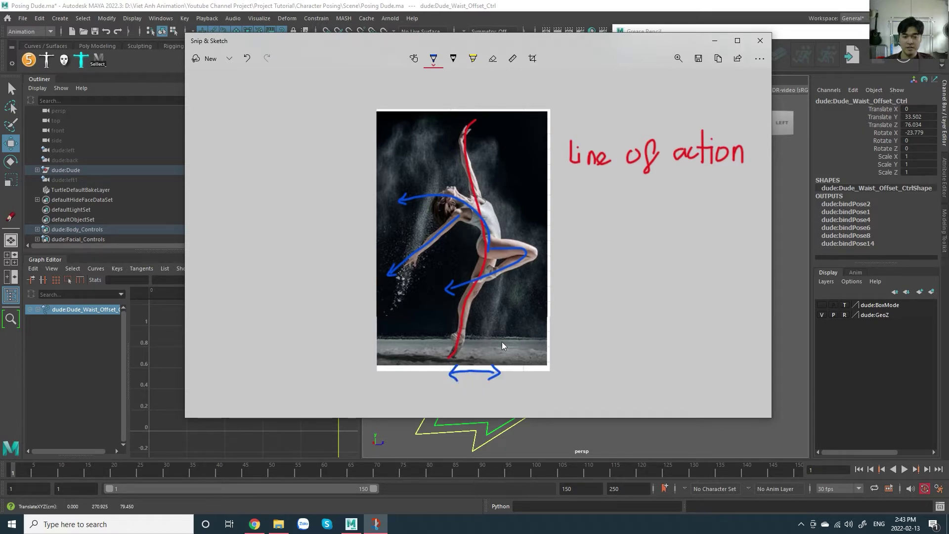
pyautogui.hotkey('alt', 'Tab')
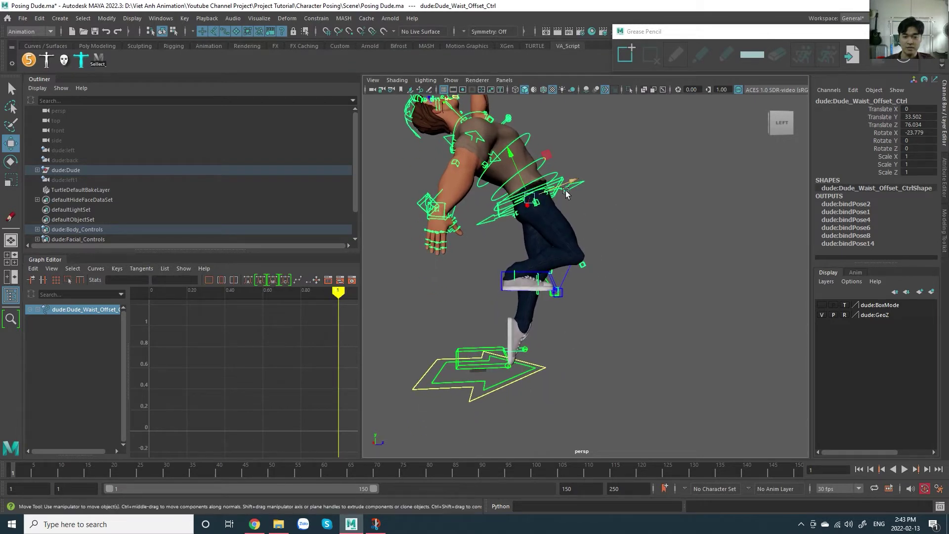
# Step: Shift the waist offset control further forward of the standing foot, to about Translate Y 32.8 and Z 100.5
pyautogui.moveTo(572, 183); pyautogui.dragTo(535, 173)
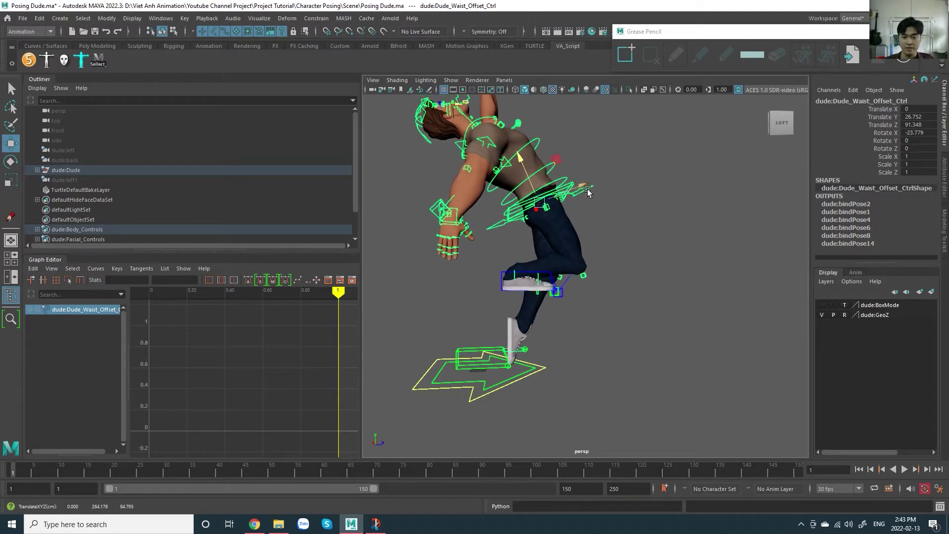
pyautogui.moveTo(588, 192); pyautogui.dragTo(600, 201)
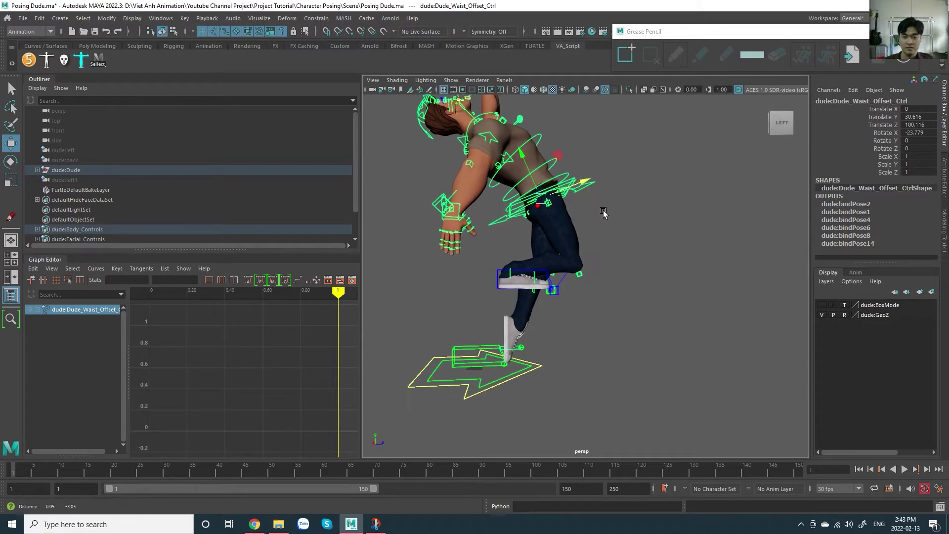
pyautogui.scroll(3, 603, 212)
pyautogui.keyDown('alt'); pyautogui.moveTo(599, 221); pyautogui.dragTo(608, 233, button='middle'); pyautogui.keyUp('alt')
pyautogui.moveTo(579, 179); pyautogui.dragTo(579, 180)
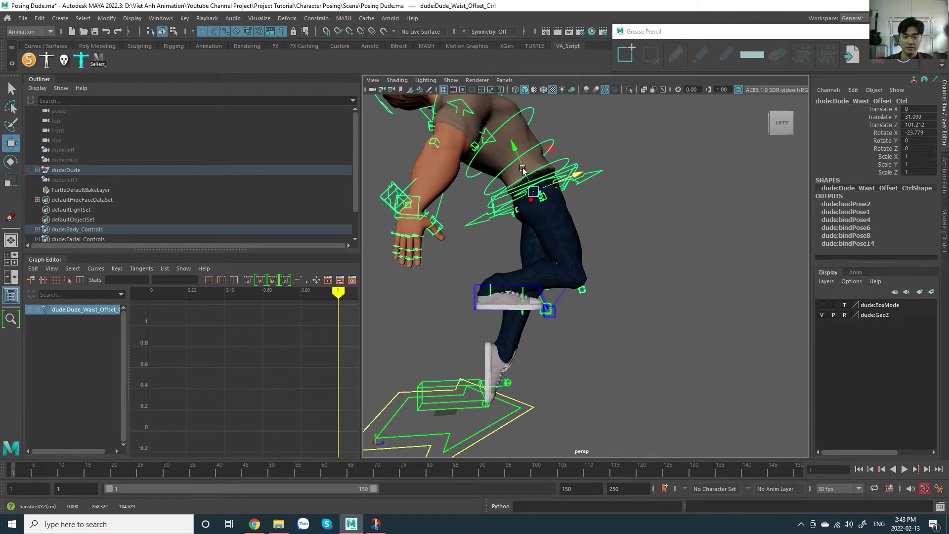
pyautogui.moveTo(527, 161); pyautogui.dragTo(525, 161)
pyautogui.keyDown('alt'); pyautogui.moveTo(544, 234); pyautogui.dragTo(550, 290, button='middle'); pyautogui.keyUp('alt')
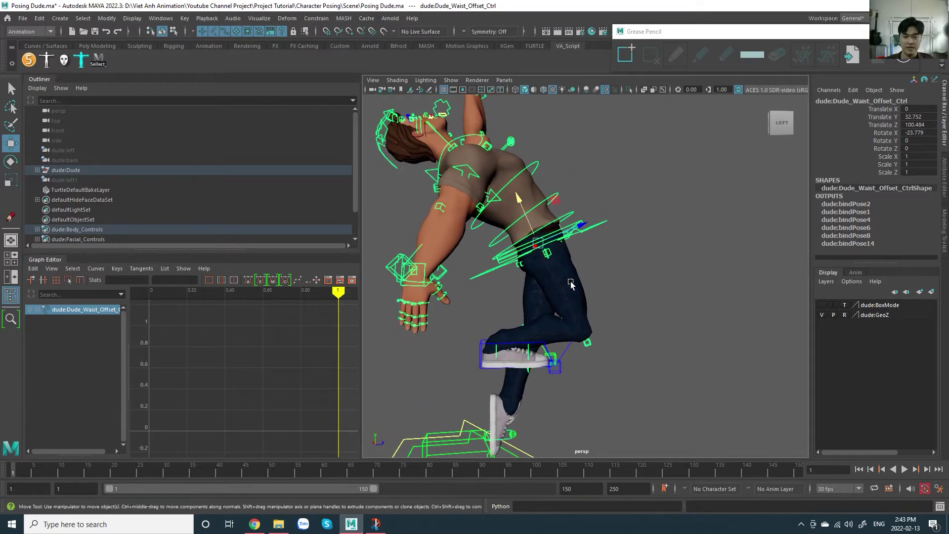
pyautogui.keyDown('alt'); pyautogui.moveTo(618, 245); pyautogui.dragTo(603, 263); pyautogui.keyUp('alt')
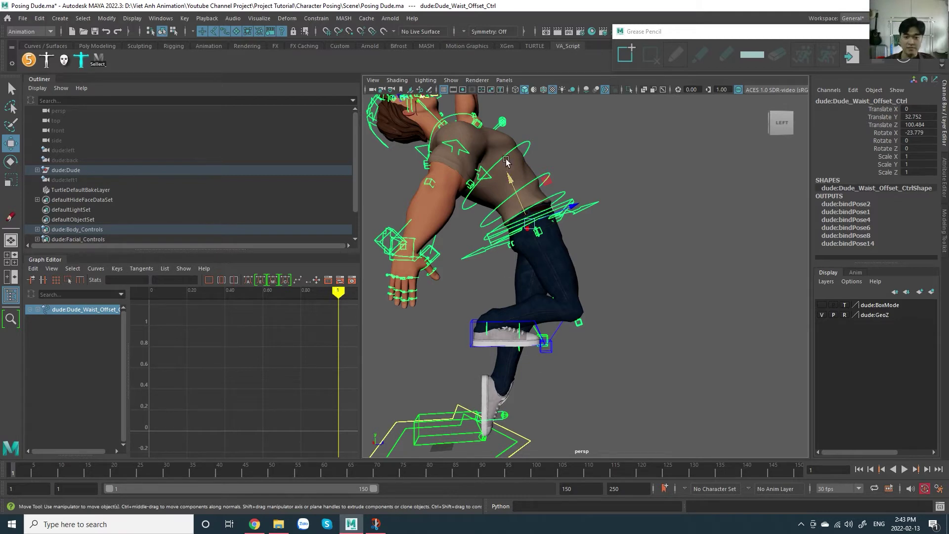
# Step: In Snip & Sketch, draw blue angled lines of the bent leg beside the dancer reference, and return to Maya
pyautogui.hotkey('alt', 'Tab')
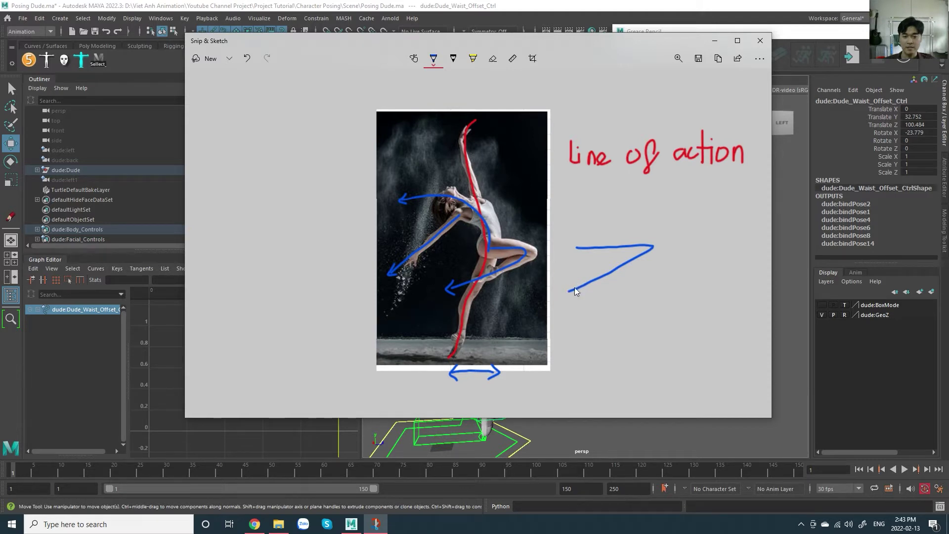
pyautogui.moveTo(563, 275)
pyautogui.mouseDown()
pyautogui.moveTo(578, 309)
pyautogui.moveTo(523, 289)
pyautogui.moveTo(536, 299)
pyautogui.mouseUp()
pyautogui.hotkey('alt', 'Tab')
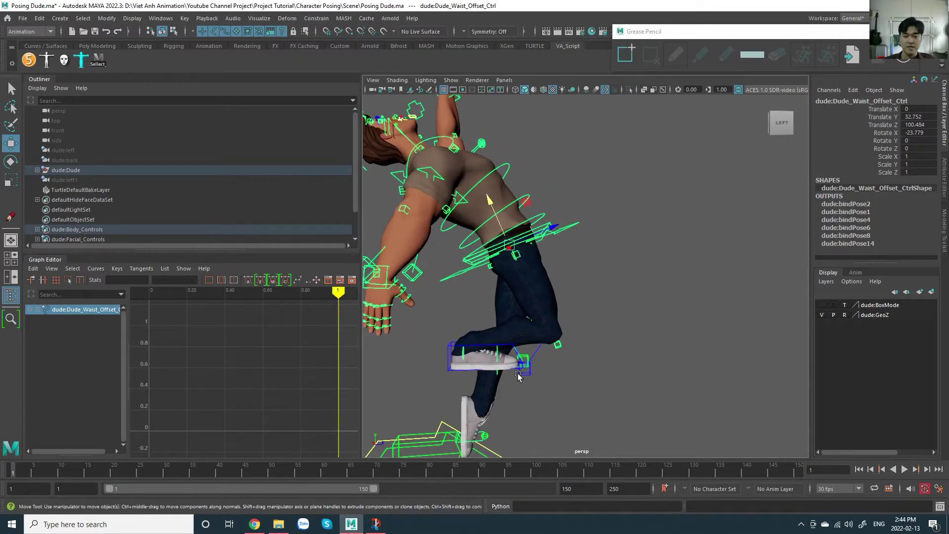
# Step: Move the right foot IK control forward of the standing leg, to about Translate Y 124.3 and Z 196.4
pyautogui.click(460, 352)
pyautogui.moveTo(491, 364); pyautogui.dragTo(609, 350)
pyautogui.keyDown('alt'); pyautogui.moveTo(544, 380); pyautogui.dragTo(593, 334, button='middle'); pyautogui.keyUp('alt')
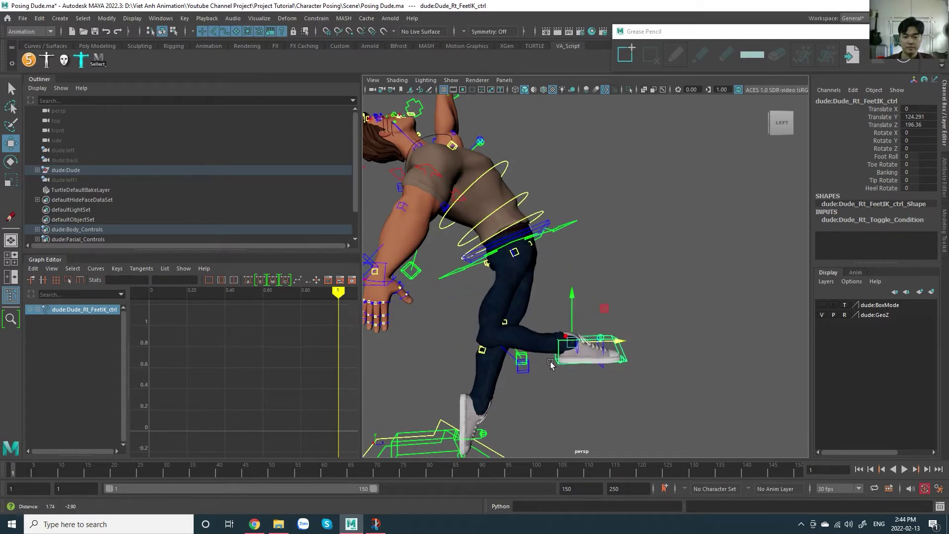
# Step: Move the right knee control up and forward to lift the thigh, to about Translate Y 163.2 and Z 133
pyautogui.click(521, 337)
pyautogui.moveTo(593, 336); pyautogui.dragTo(667, 238)
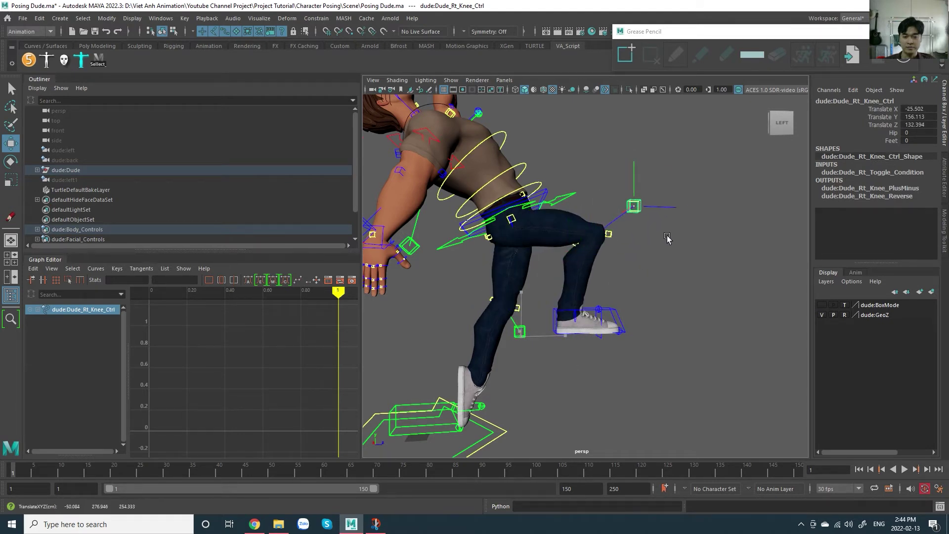
pyautogui.moveTo(644, 275)
pyautogui.keyDown('alt'); pyautogui.mouseDown(button='middle')
pyautogui.moveTo(634, 283)
pyautogui.moveTo(644, 284)
pyautogui.moveTo(639, 305)
pyautogui.moveTo(645, 286)
pyautogui.mouseUp(button='middle'); pyautogui.keyUp('alt')
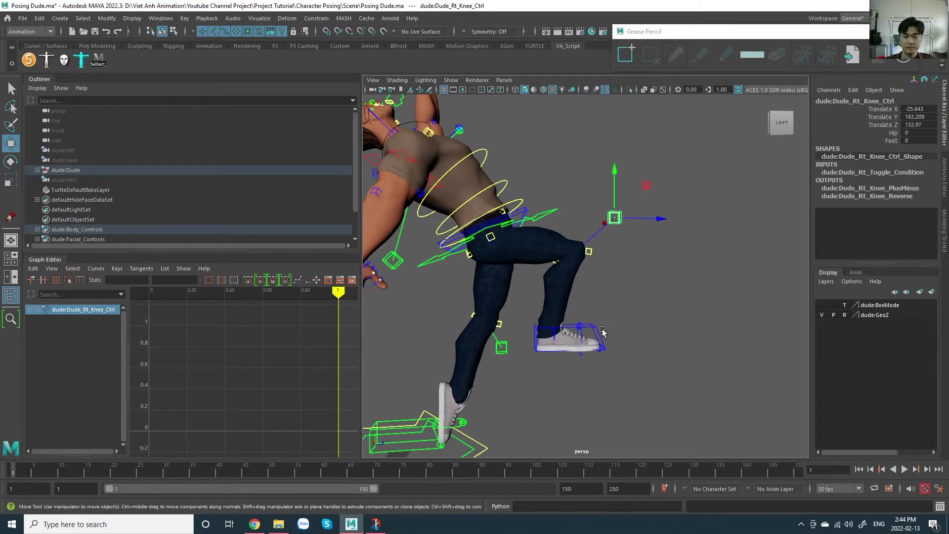
# Step: Raise the right foot IK control to about Translate Y 134.6 and rotate its toes downward to about Rotate X 100.2
pyautogui.click(602, 328)
pyautogui.moveTo(564, 302); pyautogui.dragTo(562, 295)
pyautogui.moveTo(561, 295); pyautogui.dragTo(564, 293, button='middle')
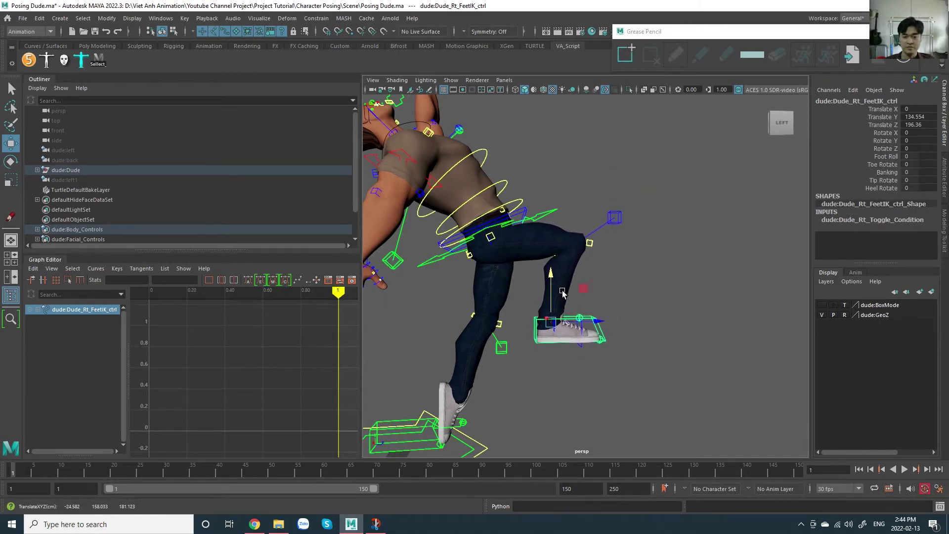
pyautogui.press('e')
pyautogui.moveTo(578, 288); pyautogui.dragTo(644, 310)
pyautogui.press('w')
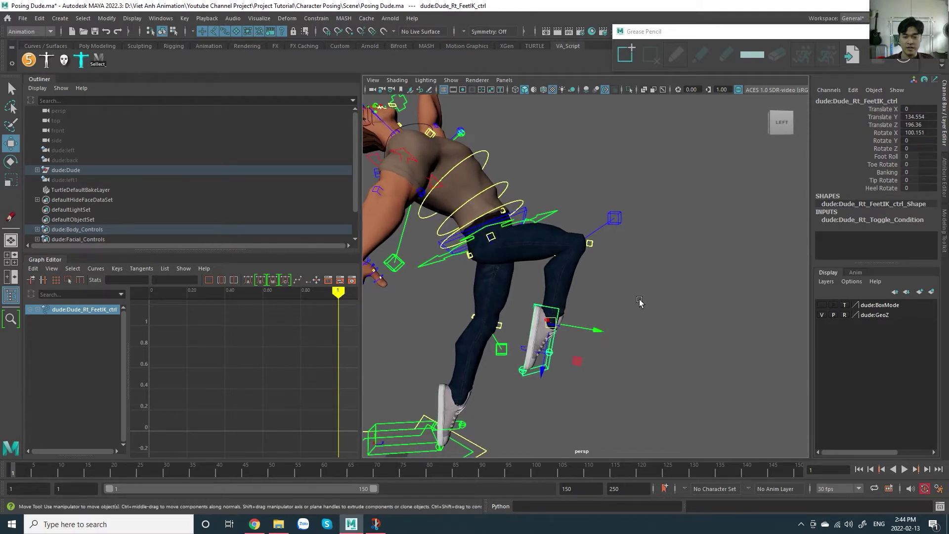
# Step: Following the dancer reference, tuck the right foot back to about Translate Y 172.5 and Z 145.7, rotated to about Rotate X 132.9
pyautogui.moveTo(668, 286)
pyautogui.mouseDown(button='middle')
pyautogui.moveTo(631, 270)
pyautogui.moveTo(634, 255)
pyautogui.moveTo(624, 260)
pyautogui.mouseUp(button='middle')
pyautogui.hotkey('alt', 'Tab')
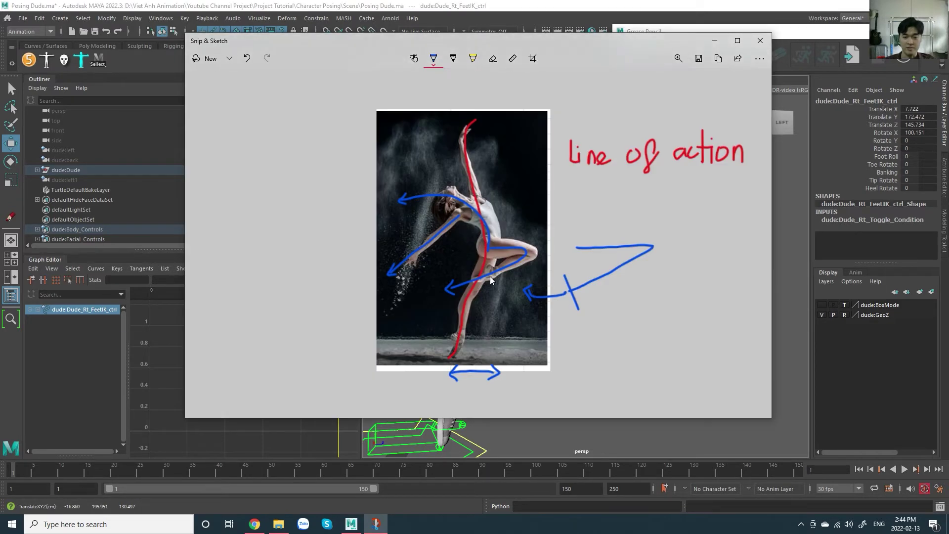
pyautogui.hotkey('alt', 'Tab')
pyautogui.press('e')
pyautogui.moveTo(638, 234); pyautogui.dragTo(654, 272, button='middle')
pyautogui.hotkey('alt', 'Tab')
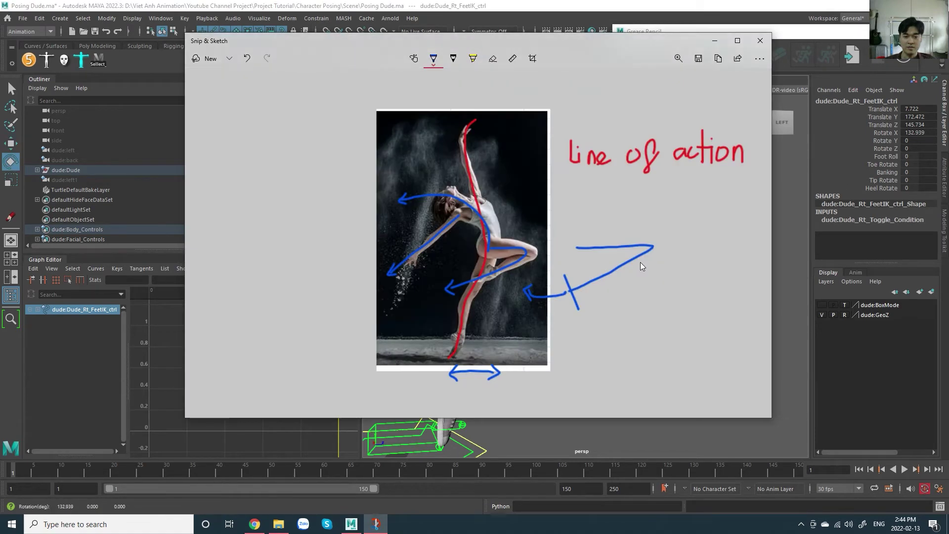
pyautogui.hotkey('alt', 'Tab')
pyautogui.moveTo(639, 216)
pyautogui.mouseDown(button='middle')
pyautogui.moveTo(637, 270)
pyautogui.moveTo(632, 236)
pyautogui.mouseUp(button='middle')
# Step: Rotate the waist offset control to about Rotate X -20.2
pyautogui.click(577, 230)
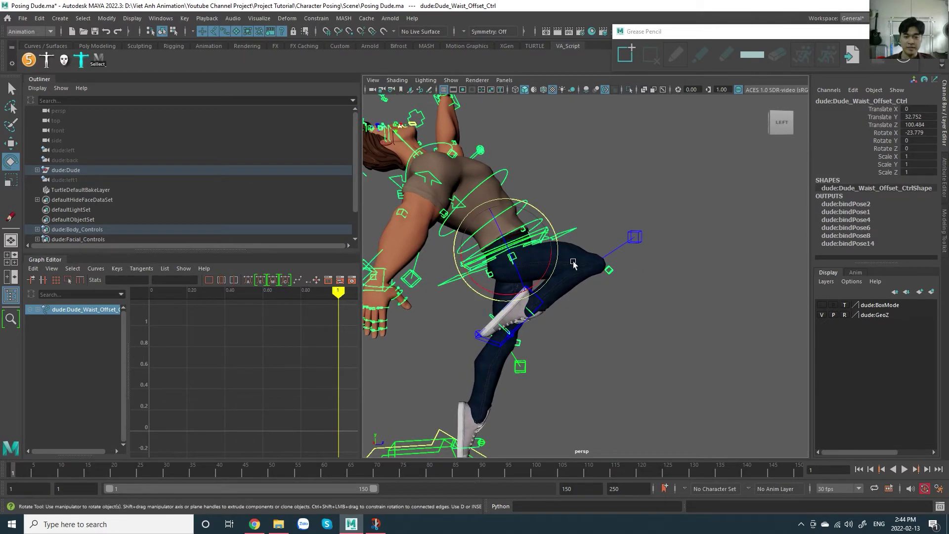
pyautogui.moveTo(556, 275); pyautogui.dragTo(555, 275)
pyautogui.keyDown('alt'); pyautogui.moveTo(591, 232); pyautogui.dragTo(614, 230, button='middle'); pyautogui.keyUp('alt')
pyautogui.scroll(-2, 610, 207)
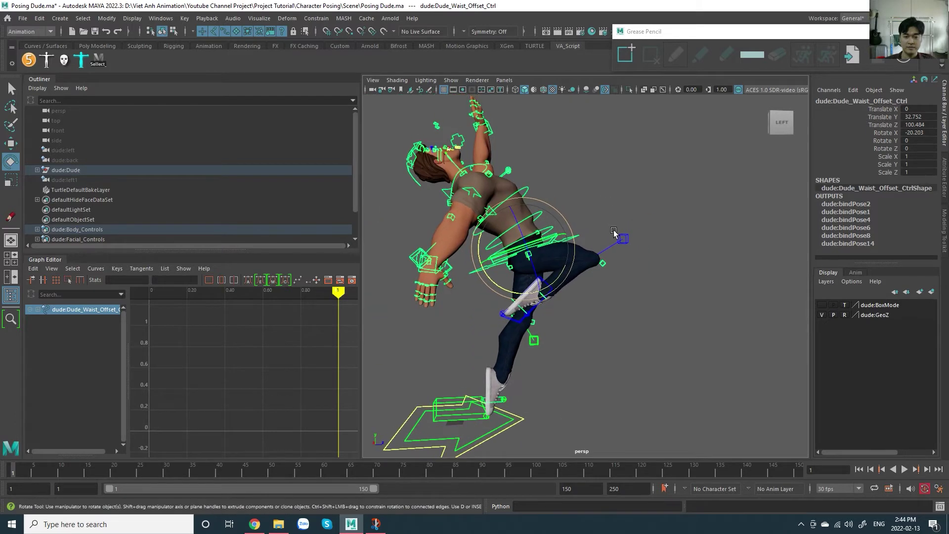
# Step: In Snip & Sketch, draw a blue curved arrow beside the dancer's torso showing the twist, and return to Maya
pyautogui.keyDown('alt'); pyautogui.moveTo(610, 232); pyautogui.dragTo(588, 330); pyautogui.keyUp('alt')
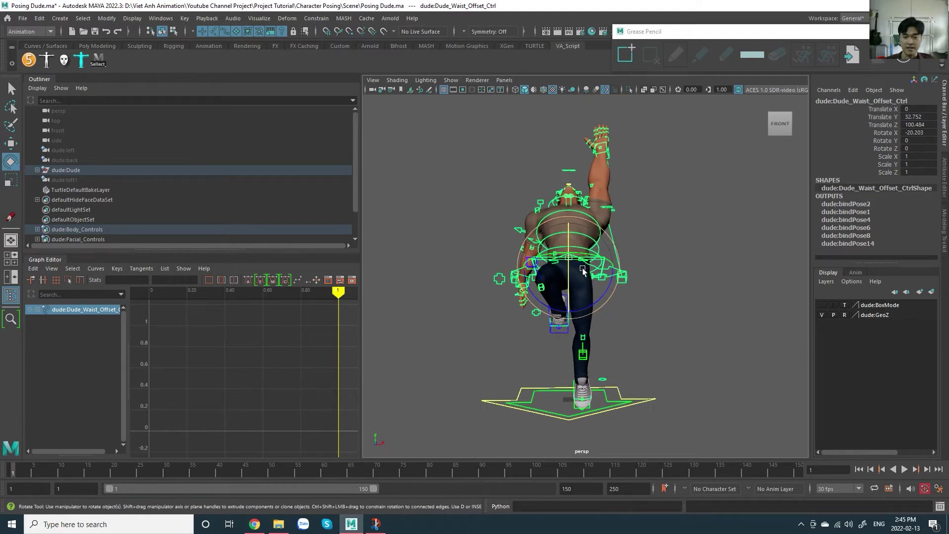
pyautogui.keyDown('alt'); pyautogui.moveTo(539, 309); pyautogui.dragTo(624, 306); pyautogui.keyUp('alt')
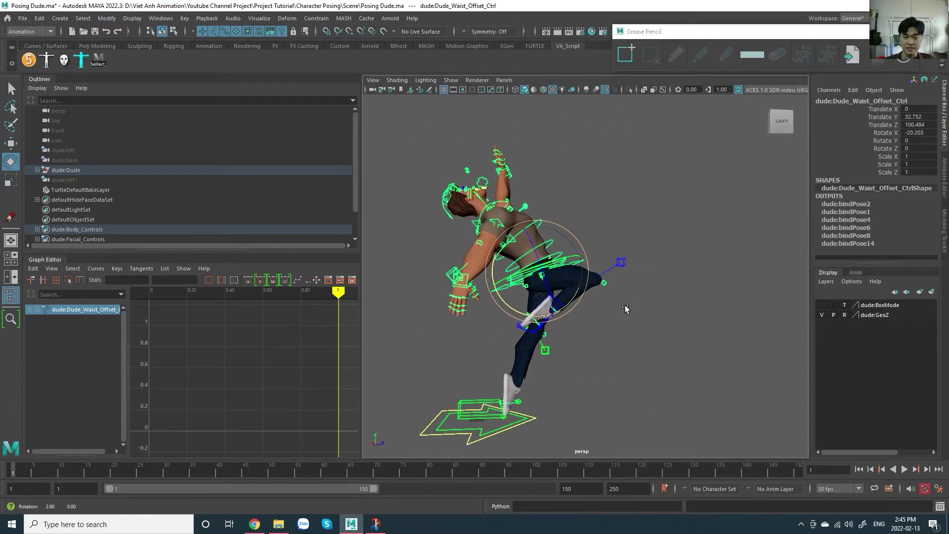
pyautogui.scroll(3, 590, 322)
pyautogui.keyDown('alt'); pyautogui.moveTo(592, 322); pyautogui.dragTo(625, 321, button='middle'); pyautogui.keyUp('alt')
pyautogui.keyDown('alt'); pyautogui.moveTo(634, 288); pyautogui.dragTo(631, 307, button='middle'); pyautogui.keyUp('alt')
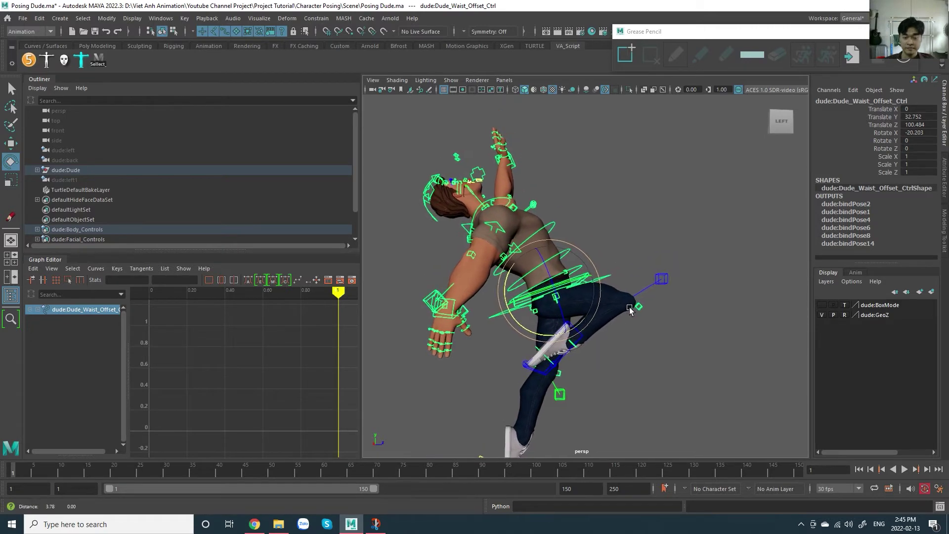
pyautogui.hotkey('alt', 'Tab')
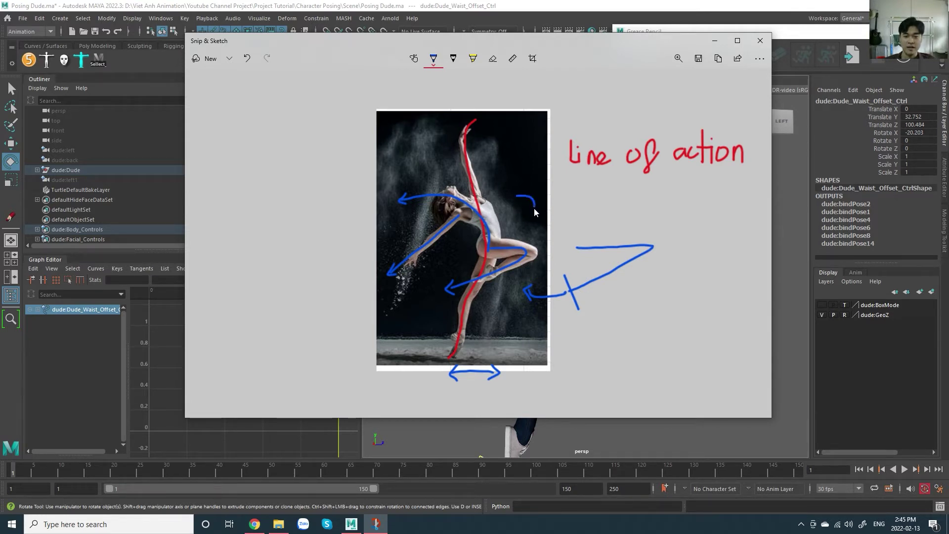
pyautogui.moveTo(534, 208); pyautogui.dragTo(513, 215)
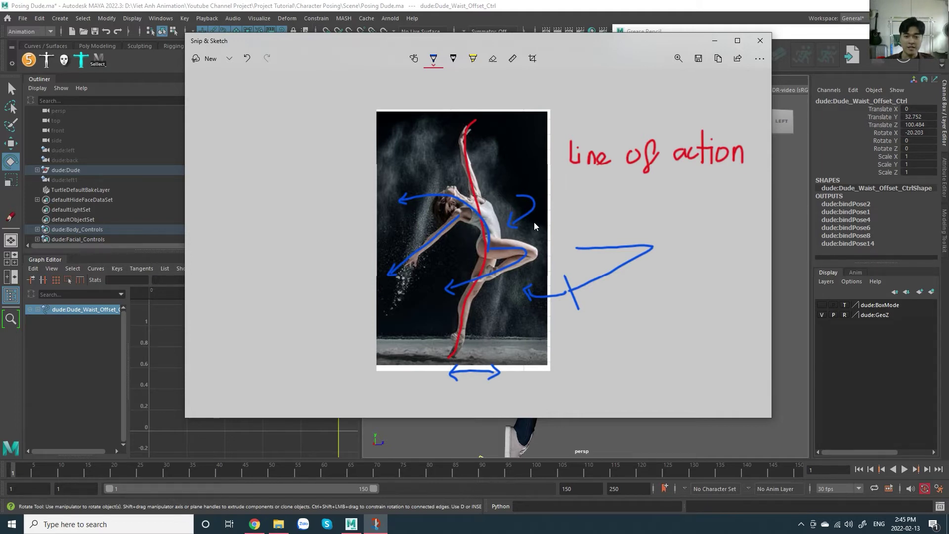
pyautogui.hotkey('alt', 'Tab')
# Step: Try to twist the upper spine FK control alone, to about Rotate X -9.6, Y -40.8 and Z 6.3
pyautogui.moveTo(583, 225)
pyautogui.keyDown('alt'); pyautogui.mouseDown()
pyautogui.moveTo(572, 285)
pyautogui.moveTo(538, 188)
pyautogui.mouseUp(); pyautogui.keyUp('alt')
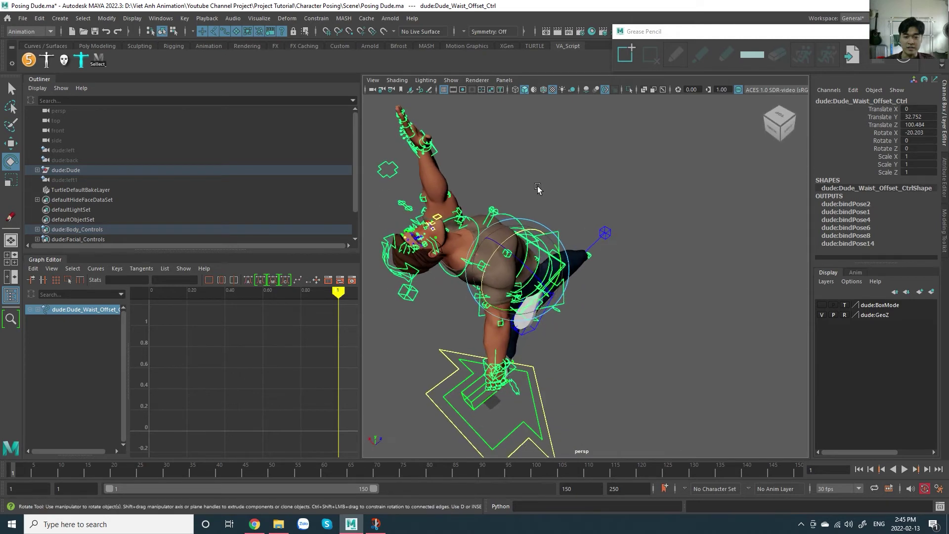
pyautogui.scroll(4, 538, 189)
pyautogui.keyDown('alt'); pyautogui.moveTo(537, 188); pyautogui.dragTo(567, 219, button='middle'); pyautogui.keyUp('alt')
pyautogui.click(544, 187)
pyautogui.click(514, 228)
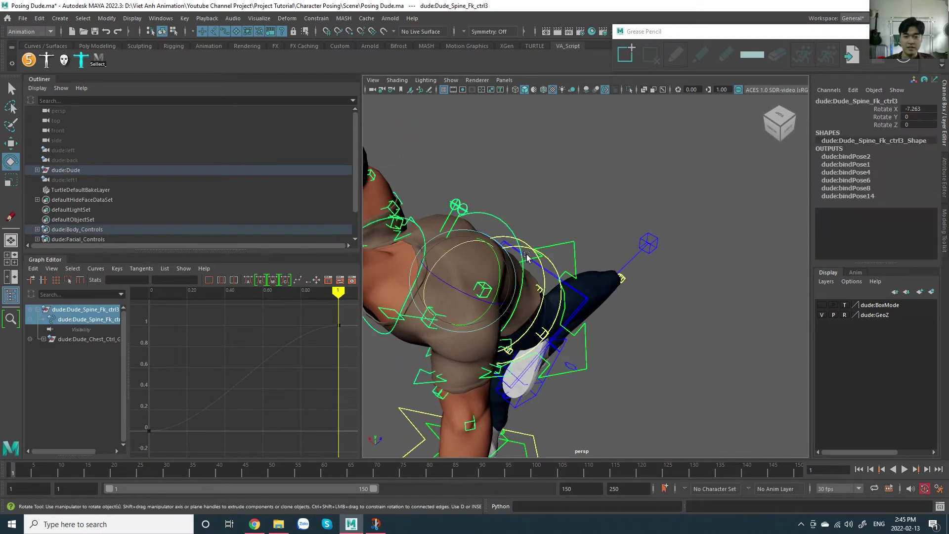
pyautogui.moveTo(509, 280)
pyautogui.mouseDown()
pyautogui.moveTo(510, 311)
pyautogui.moveTo(493, 260)
pyautogui.moveTo(516, 266)
pyautogui.mouseUp()
# Step: Compare the torso twist with the dancer reference and undo the upper spine control's rotation
pyautogui.scroll(-4, 513, 312)
pyautogui.scroll(4, 527, 269)
pyautogui.keyDown('alt'); pyautogui.moveTo(536, 253); pyautogui.dragTo(534, 240, button='middle'); pyautogui.keyUp('alt')
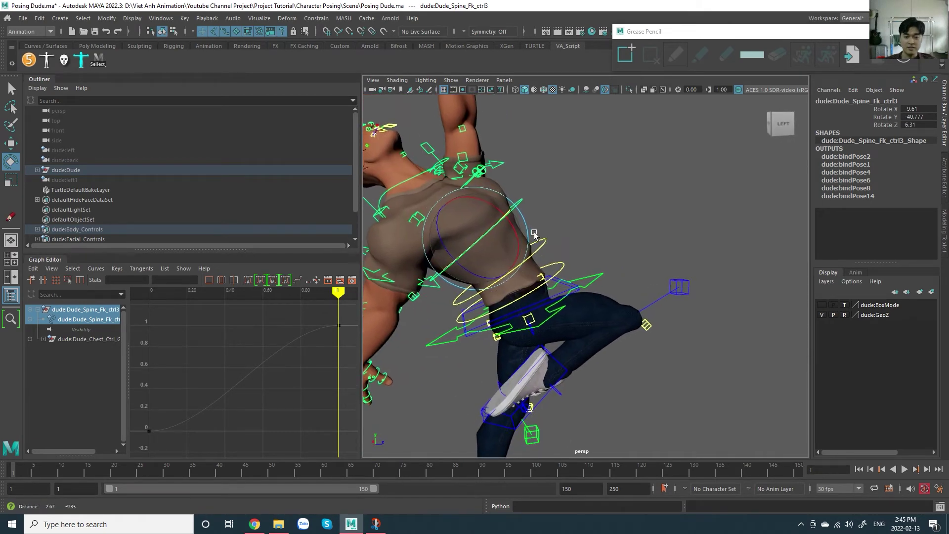
pyautogui.keyDown('alt'); pyautogui.moveTo(534, 241); pyautogui.dragTo(585, 251); pyautogui.keyUp('alt')
pyautogui.hotkey('alt', 'Tab')
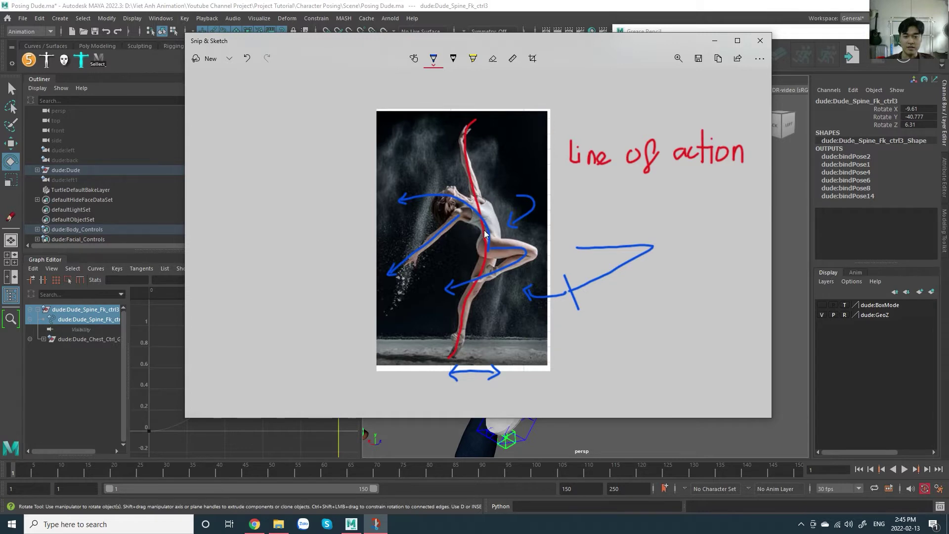
pyautogui.hotkey('alt', 'Tab')
pyautogui.keyDown('alt'); pyautogui.moveTo(487, 237); pyautogui.dragTo(504, 276); pyautogui.keyUp('alt')
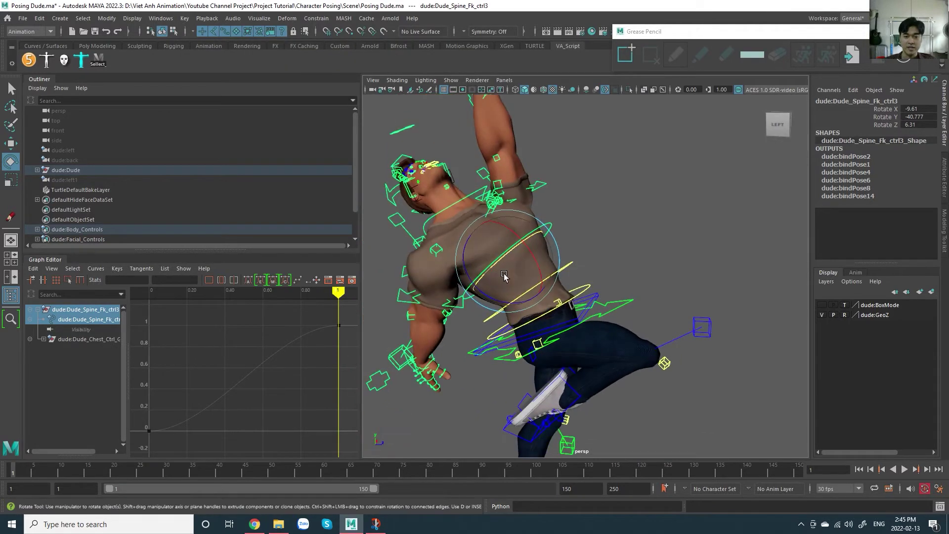
pyautogui.hotkey('ctrl', 'z')
# Step: Select all three spine FK controls together, from the lowest to the uppermost
pyautogui.keyDown('alt'); pyautogui.moveTo(601, 273); pyautogui.dragTo(606, 242, button='middle'); pyautogui.keyUp('alt')
pyautogui.keyDown('alt'); pyautogui.moveTo(605, 242); pyautogui.dragTo(544, 244); pyautogui.keyUp('alt')
pyautogui.scroll(4, 601, 257)
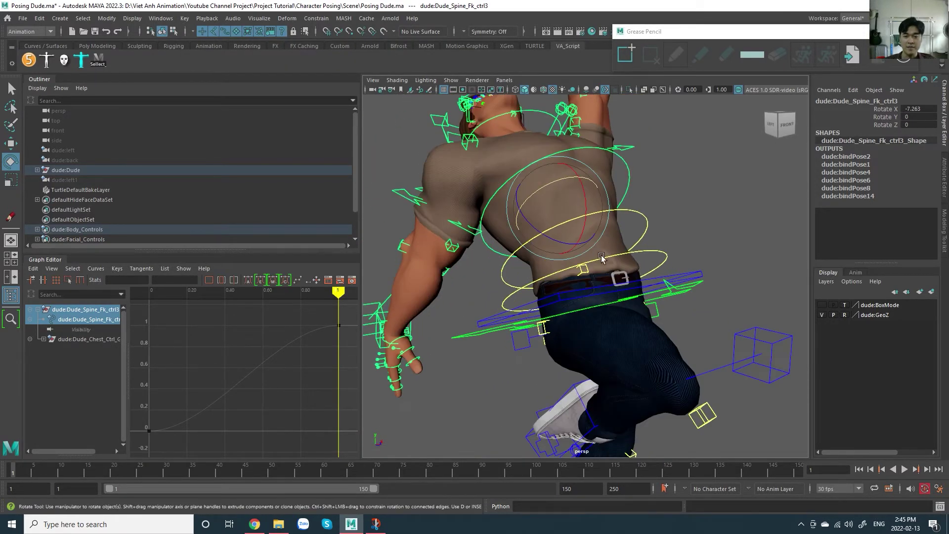
pyautogui.keyDown('alt'); pyautogui.moveTo(601, 257); pyautogui.dragTo(634, 252); pyautogui.keyUp('alt')
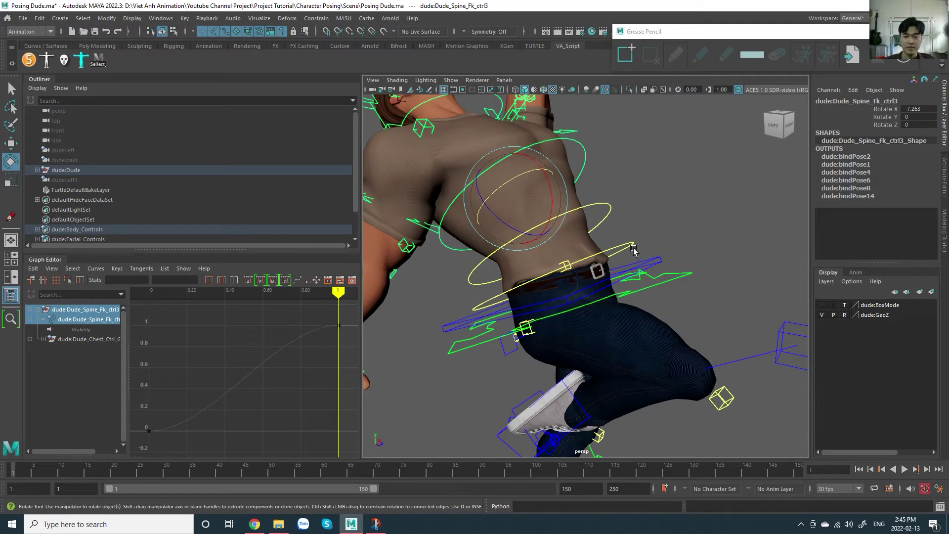
pyautogui.click(633, 248)
pyautogui.keyDown('shift'); pyautogui.click(615, 209); pyautogui.keyUp('shift')
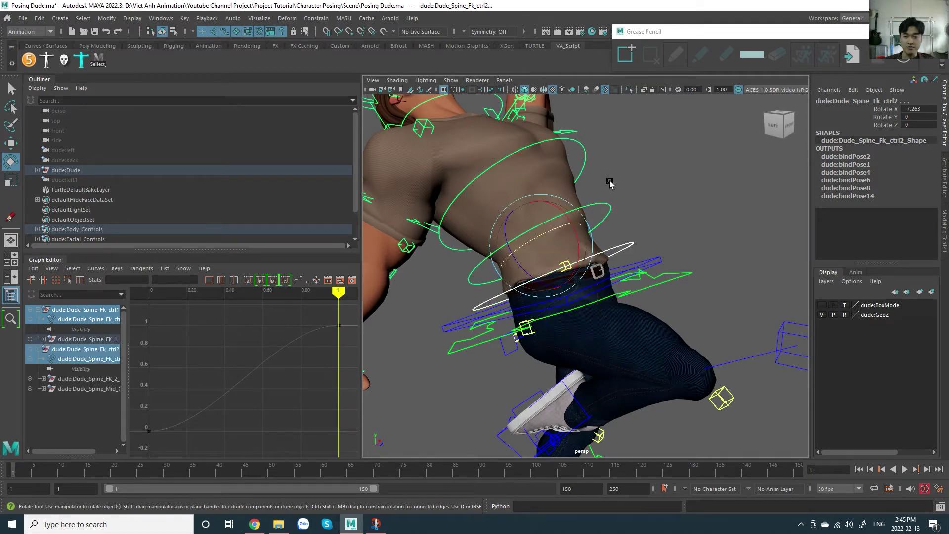
pyautogui.keyDown('shift'); pyautogui.click(589, 159); pyautogui.keyUp('shift')
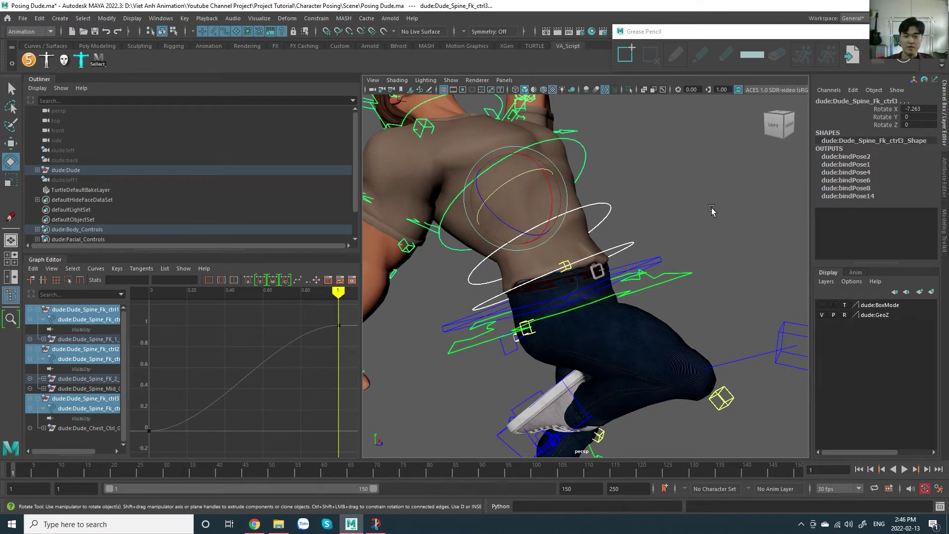
# Step: Try rotating the three spine controls in world axes, undo the rotation, and realign the rotate manipulator with the controls
pyautogui.moveTo(694, 216)
pyautogui.mouseDown()
pyautogui.moveTo(661, 206)
pyautogui.moveTo(652, 217)
pyautogui.moveTo(684, 227)
pyautogui.mouseUp()
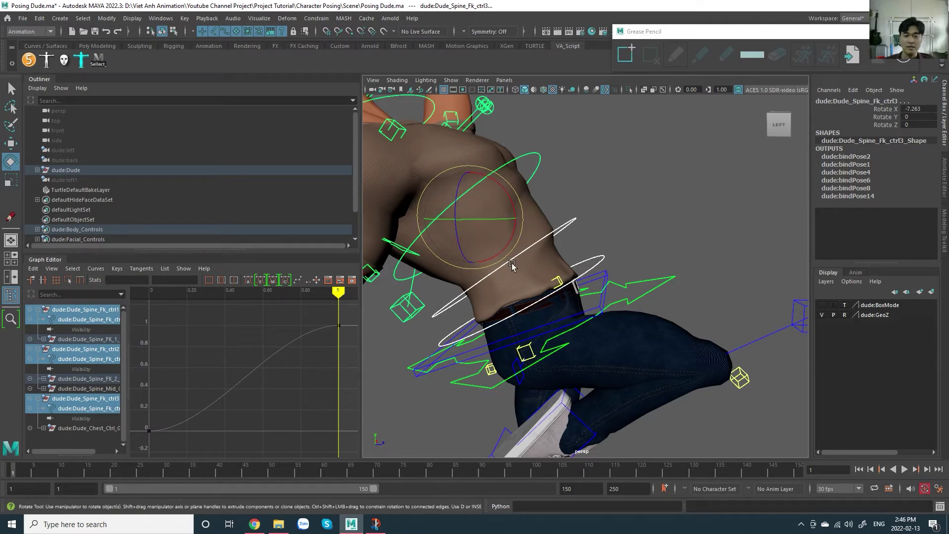
pyautogui.keyDown('alt'); pyautogui.moveTo(622, 199); pyautogui.dragTo(623, 220); pyautogui.keyUp('alt')
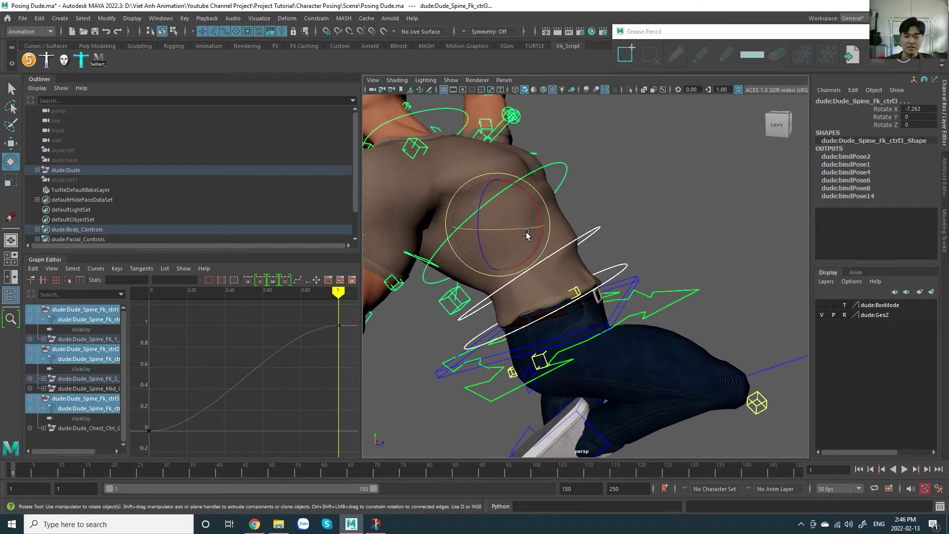
pyautogui.moveTo(521, 234); pyautogui.dragTo(548, 242)
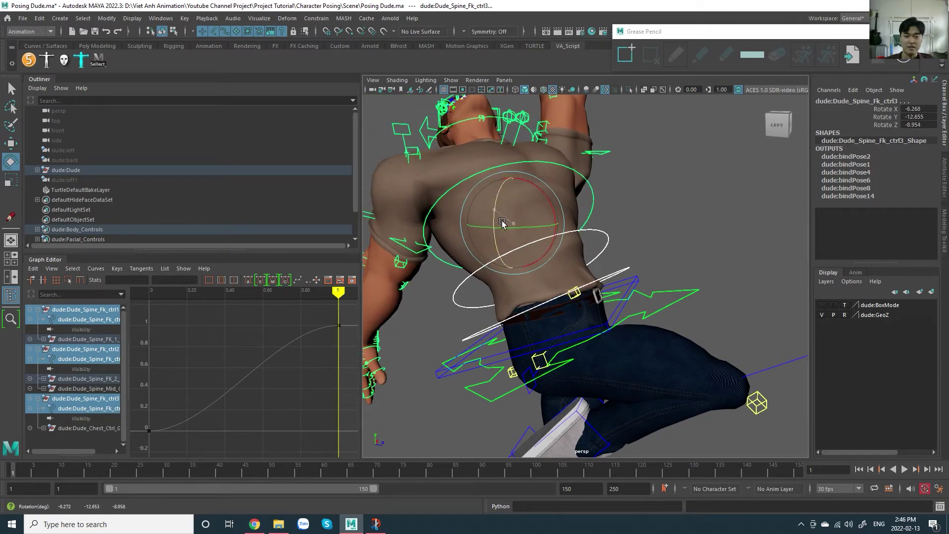
pyautogui.moveTo(500, 218); pyautogui.dragTo(501, 224)
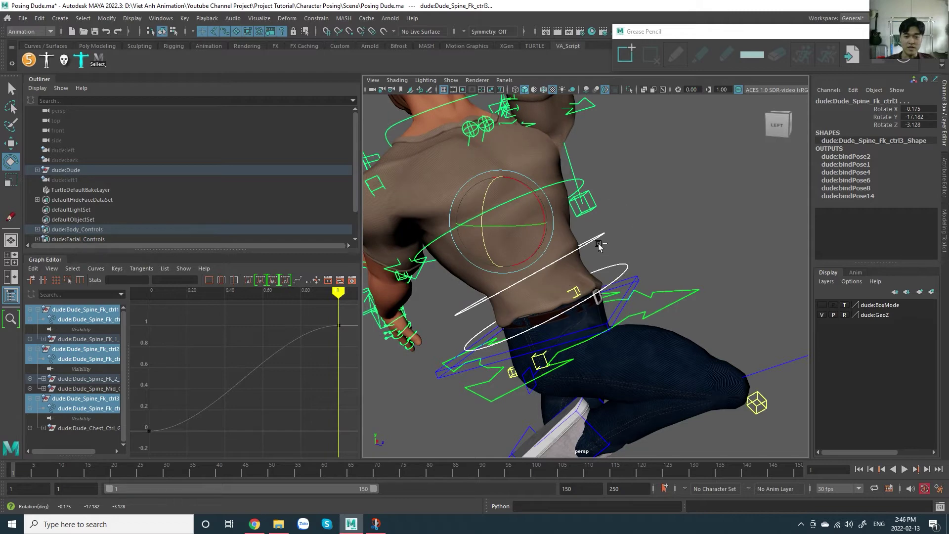
pyautogui.hotkey('ctrl', 'z')
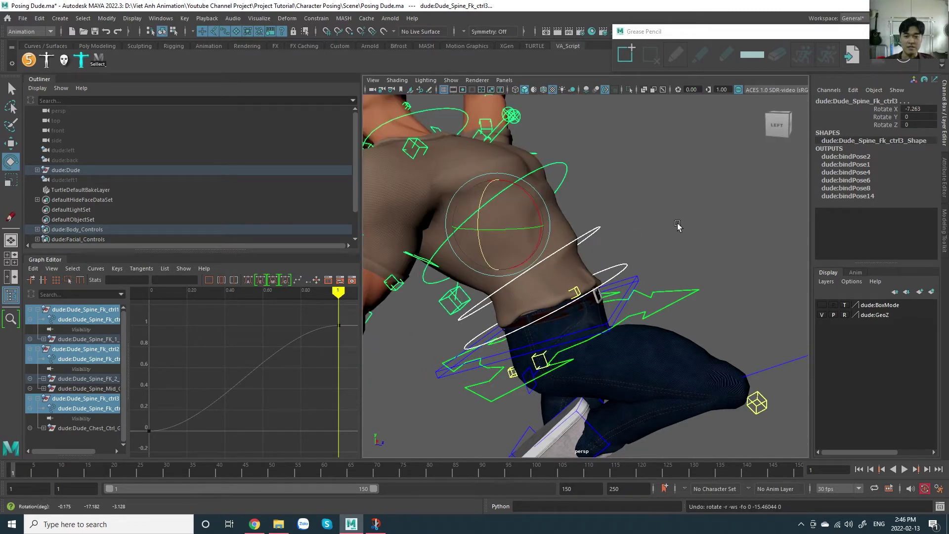
pyautogui.moveTo(685, 208); pyautogui.dragTo(661, 198)
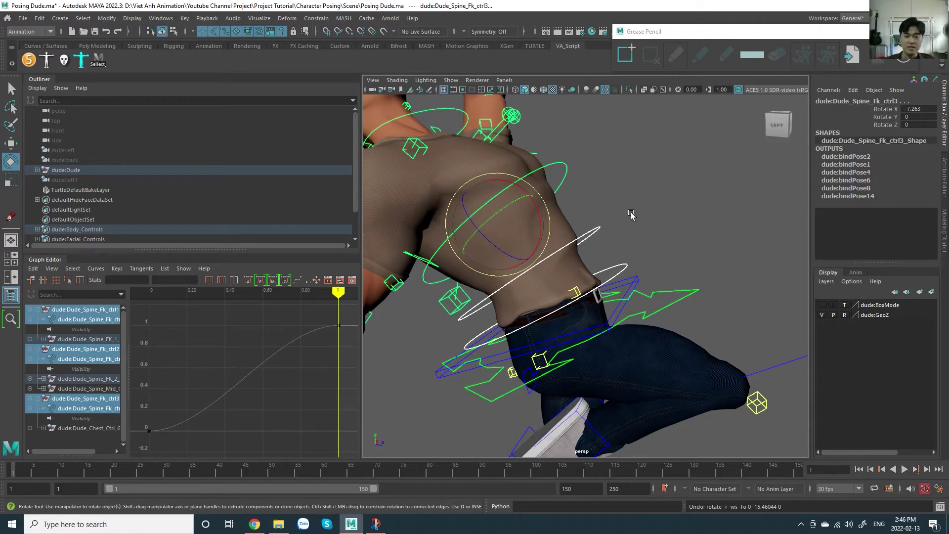
# Step: Try a strong twist of the three spine controls, to about Rotate Y -29.5, and undo it
pyautogui.keyDown('alt'); pyautogui.moveTo(631, 214); pyautogui.dragTo(632, 220, button='middle'); pyautogui.keyUp('alt')
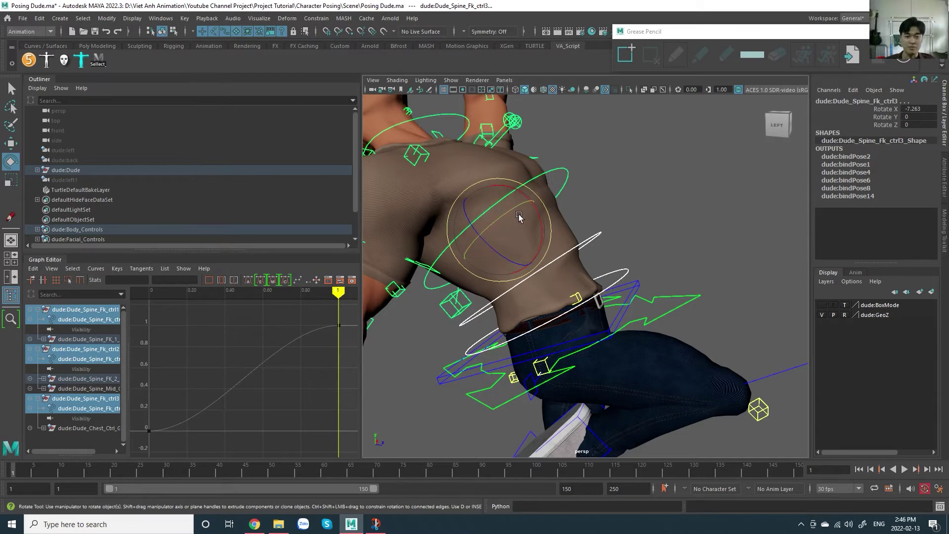
pyautogui.moveTo(517, 214); pyautogui.dragTo(498, 230)
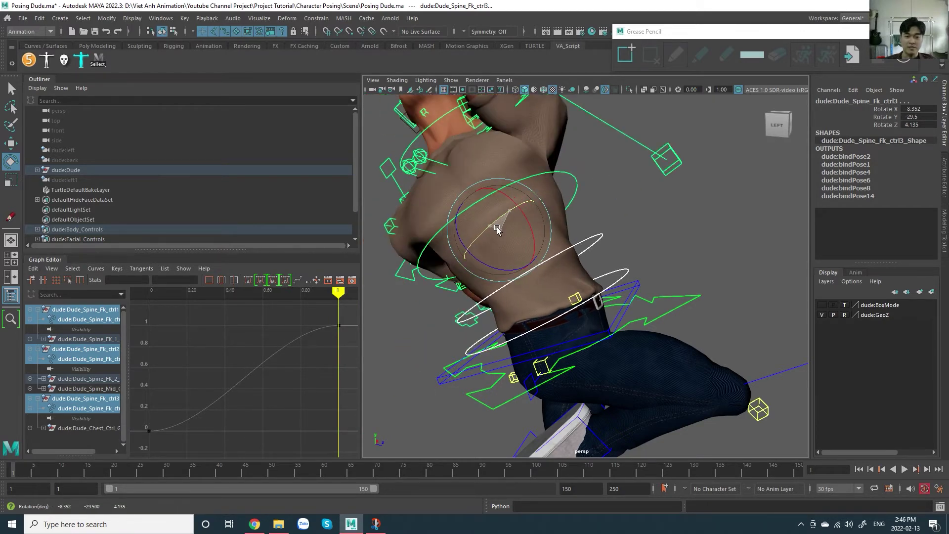
pyautogui.scroll(-5, 564, 240)
pyautogui.keyDown('alt'); pyautogui.moveTo(573, 244); pyautogui.dragTo(601, 248); pyautogui.keyUp('alt')
pyautogui.scroll(3, 599, 255)
pyautogui.scroll(1, 600, 256)
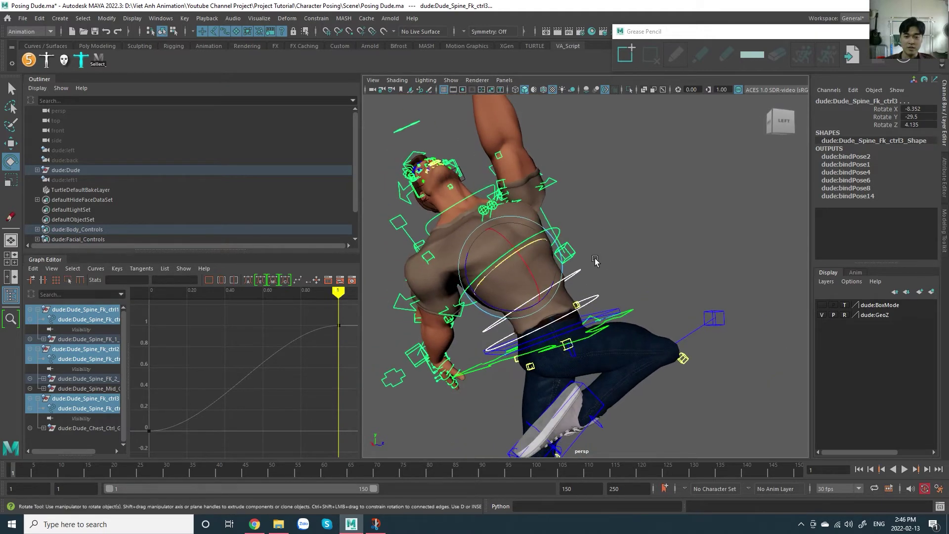
pyautogui.hotkey('ctrl', 'z')
# Step: Twist the three spine controls gently to about Rotate X -7.4, Y -10.2 and Z 1.3, checking the pose from front and side
pyautogui.keyDown('alt'); pyautogui.moveTo(611, 269); pyautogui.dragTo(537, 258); pyautogui.keyUp('alt')
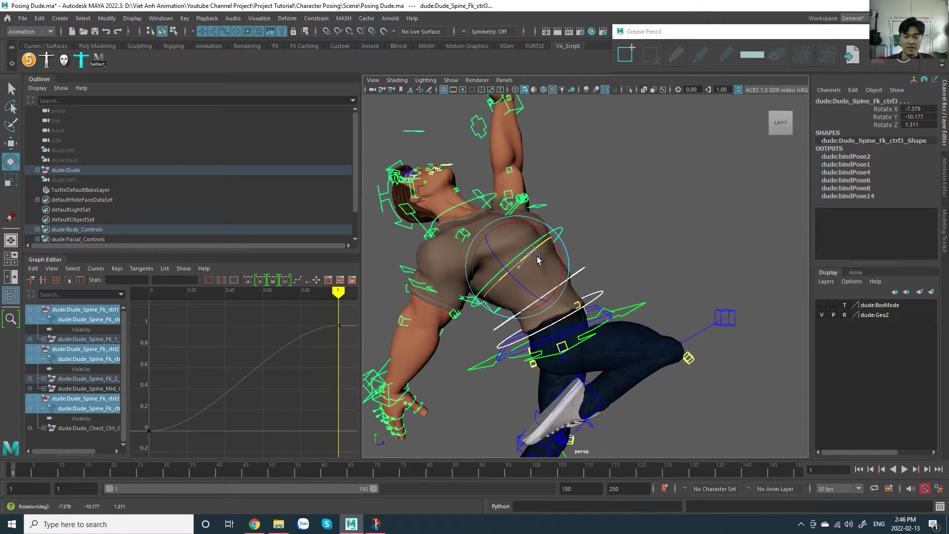
pyautogui.keyDown('alt'); pyautogui.moveTo(652, 268); pyautogui.dragTo(571, 238); pyautogui.keyUp('alt')
pyautogui.keyDown('alt'); pyautogui.moveTo(630, 270); pyautogui.dragTo(555, 288); pyautogui.keyUp('alt')
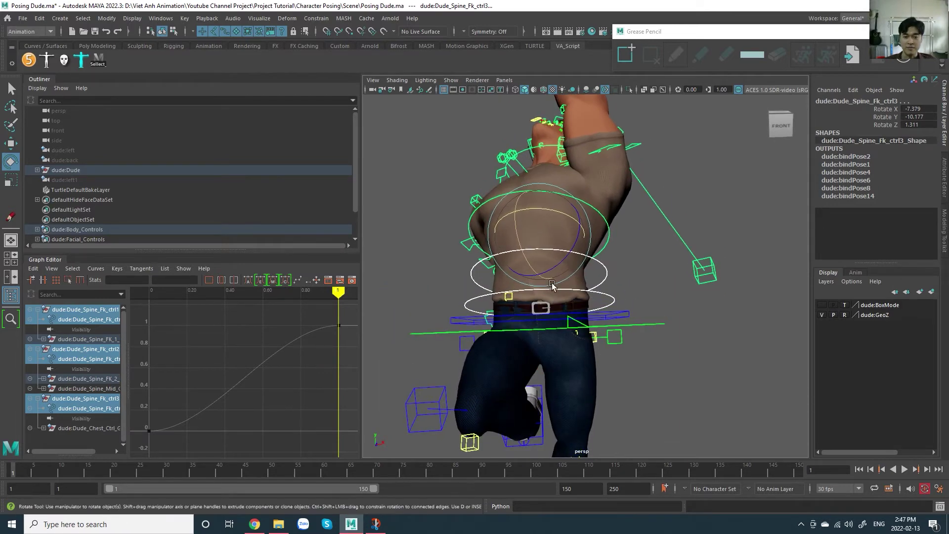
pyautogui.keyDown('alt'); pyautogui.moveTo(555, 288); pyautogui.dragTo(606, 267, button='right'); pyautogui.keyUp('alt')
pyautogui.keyDown('alt'); pyautogui.moveTo(606, 267); pyautogui.dragTo(588, 285); pyautogui.keyUp('alt')
pyautogui.keyDown('alt'); pyautogui.moveTo(588, 285); pyautogui.dragTo(572, 283, button='right'); pyautogui.keyUp('alt')
pyautogui.keyDown('alt'); pyautogui.moveTo(572, 283); pyautogui.dragTo(644, 288); pyautogui.keyUp('alt')
pyautogui.keyDown('alt'); pyautogui.moveTo(644, 288); pyautogui.dragTo(640, 252, button='right'); pyautogui.keyUp('alt')
pyautogui.keyDown('alt'); pyautogui.moveTo(635, 270); pyautogui.dragTo(638, 256, button='middle'); pyautogui.keyUp('alt')
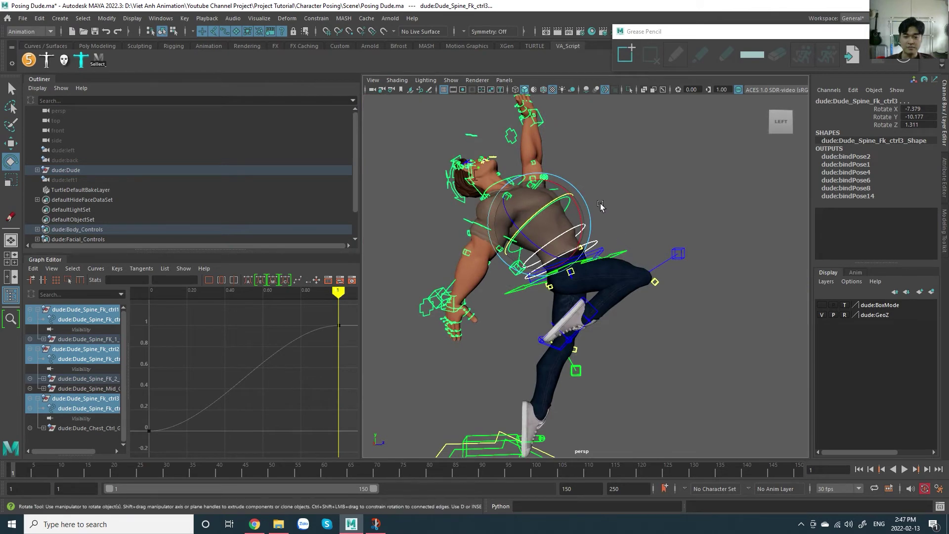
# Step: Compare the character's overall pose in the side view with the annotated dancer reference in Snip & Sketch
pyautogui.keyDown('alt'); pyautogui.moveTo(588, 186); pyautogui.dragTo(599, 189, button='right'); pyautogui.keyUp('alt')
pyautogui.keyDown('alt'); pyautogui.moveTo(600, 188); pyautogui.dragTo(630, 252, button='middle'); pyautogui.keyUp('alt')
pyautogui.keyDown('alt'); pyautogui.moveTo(642, 282); pyautogui.dragTo(622, 264, button='right'); pyautogui.keyUp('alt')
pyautogui.keyDown('alt'); pyautogui.moveTo(622, 264); pyautogui.dragTo(612, 253, button='middle'); pyautogui.keyUp('alt')
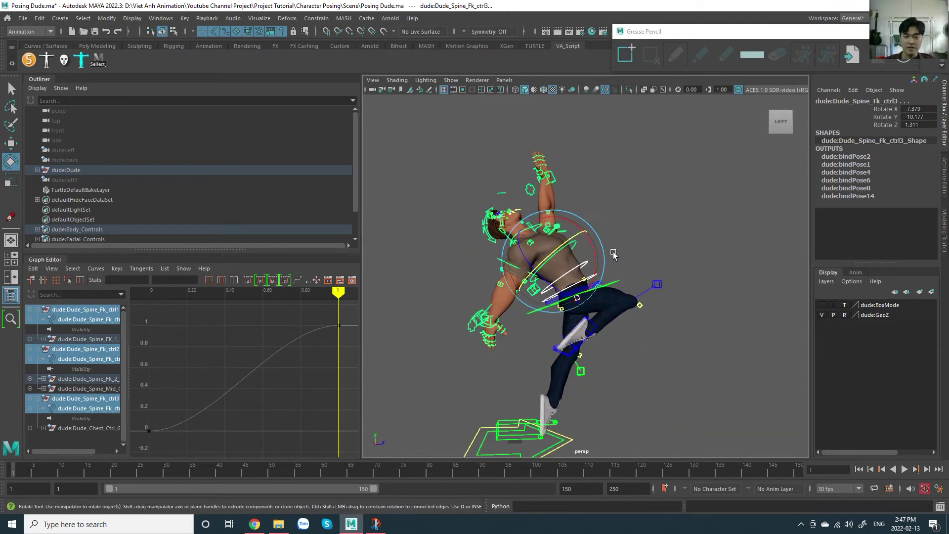
pyautogui.keyDown('alt'); pyautogui.moveTo(613, 253); pyautogui.dragTo(627, 286); pyautogui.keyUp('alt')
pyautogui.hotkey('alt', 'Tab')
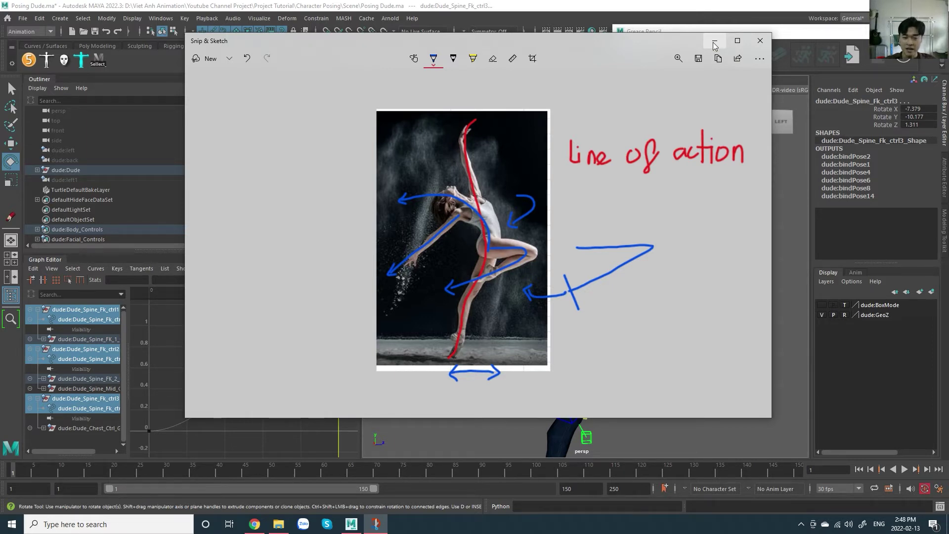
pyautogui.click(714, 42)
pyautogui.moveTo(541, 276); pyautogui.dragTo(590, 276)
pyautogui.hotkey('alt', 'Tab')
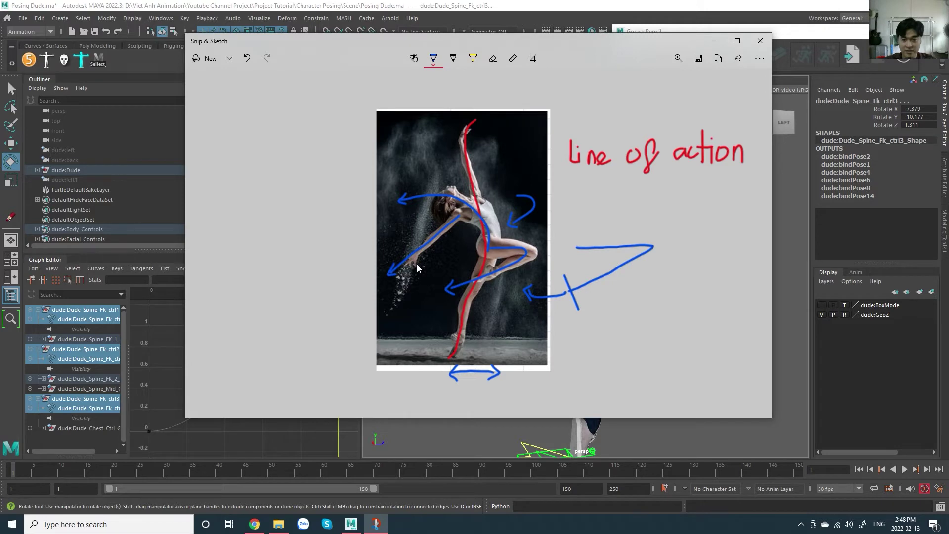
pyautogui.hotkey('alt', 'Tab')
# Step: Rotate the right hand IK control to about Rotate X -20.1, Y -12.5 and Z 83.9, checking the wrist from the back and side
pyautogui.keyDown('alt'); pyautogui.moveTo(533, 219); pyautogui.dragTo(529, 182, button='middle'); pyautogui.keyUp('alt')
pyautogui.scroll(5, 522, 269)
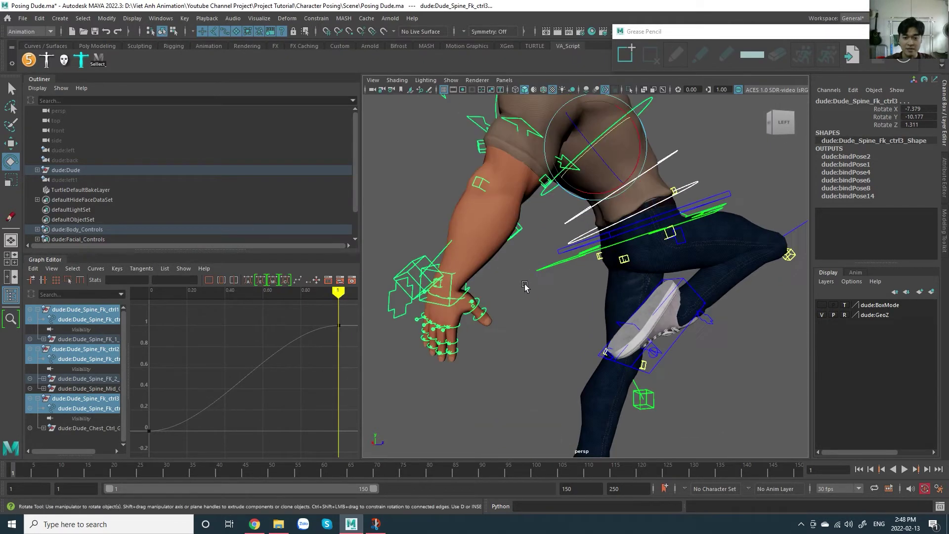
pyautogui.click(461, 279)
pyautogui.moveTo(495, 272); pyautogui.dragTo(508, 288)
pyautogui.keyDown('alt'); pyautogui.moveTo(502, 300); pyautogui.dragTo(605, 302); pyautogui.keyUp('alt')
pyautogui.keyDown('alt'); pyautogui.moveTo(563, 293); pyautogui.dragTo(582, 291, button='right'); pyautogui.keyUp('alt')
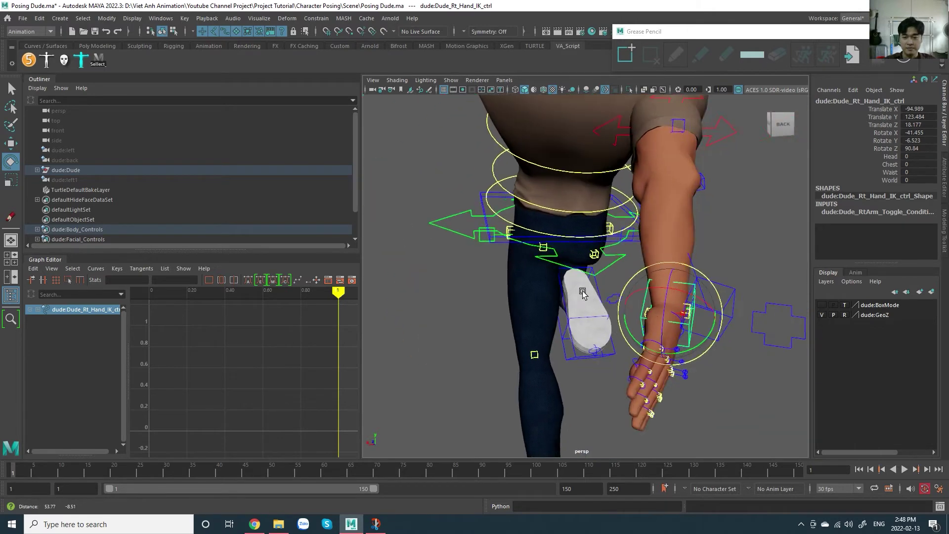
pyautogui.keyDown('alt'); pyautogui.moveTo(582, 294); pyautogui.dragTo(509, 272); pyautogui.keyUp('alt')
pyautogui.keyDown('alt'); pyautogui.moveTo(533, 303); pyautogui.dragTo(452, 270); pyautogui.keyUp('alt')
pyautogui.keyDown('alt'); pyautogui.moveTo(526, 243); pyautogui.dragTo(523, 307, button='middle'); pyautogui.keyUp('alt')
pyautogui.keyDown('alt'); pyautogui.moveTo(536, 307); pyautogui.dragTo(513, 307); pyautogui.keyUp('alt')
pyautogui.keyDown('alt'); pyautogui.moveTo(558, 266); pyautogui.dragTo(566, 310, button='middle'); pyautogui.keyUp('alt')
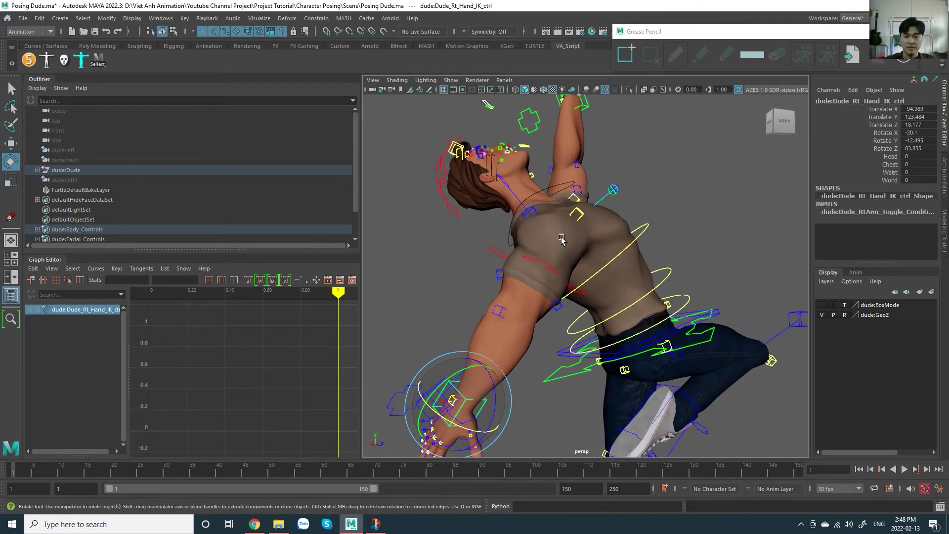
# Step: Inspect the right shoulder controls, try moving the right arm shoulder control upward, and undo the move
pyautogui.scroll(4, 560, 240)
pyautogui.keyDown('alt'); pyautogui.moveTo(518, 200); pyautogui.dragTo(528, 248, button='middle'); pyautogui.keyUp('alt')
pyautogui.click(527, 234)
pyautogui.keyDown('alt'); pyautogui.moveTo(527, 234); pyautogui.dragTo(627, 272); pyautogui.keyUp('alt')
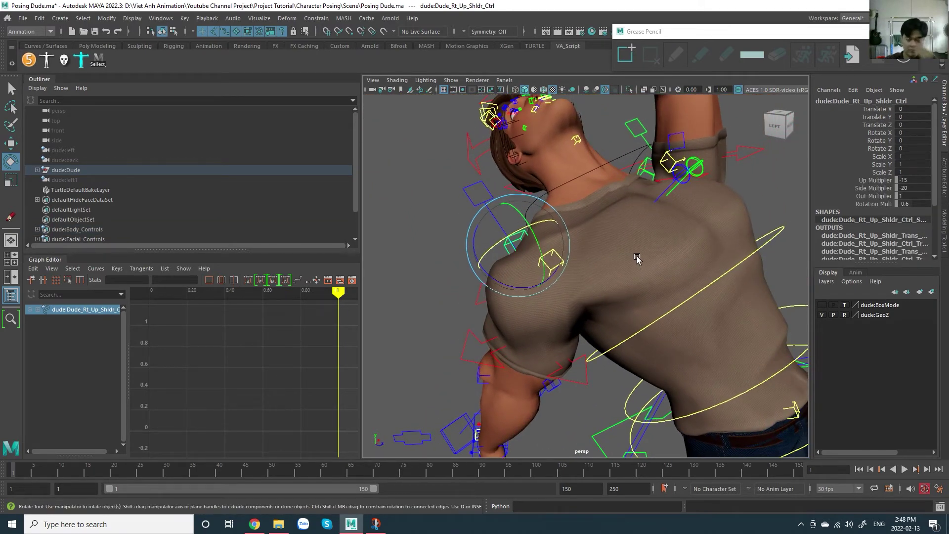
pyautogui.click(672, 204)
pyautogui.keyDown('alt'); pyautogui.moveTo(672, 204); pyautogui.dragTo(635, 297); pyautogui.keyUp('alt')
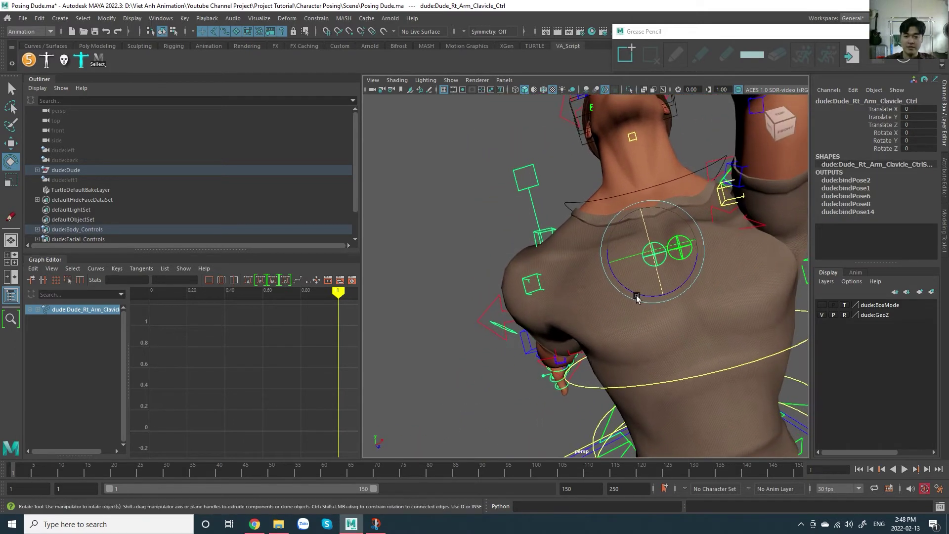
pyautogui.click(543, 193)
pyautogui.press('w')
pyautogui.moveTo(546, 249); pyautogui.dragTo(548, 228)
pyautogui.hotkey('ctrl', 'z')
# Step: Rotate the right clavicle control to about Rotate Z -18.8
pyautogui.click(655, 258)
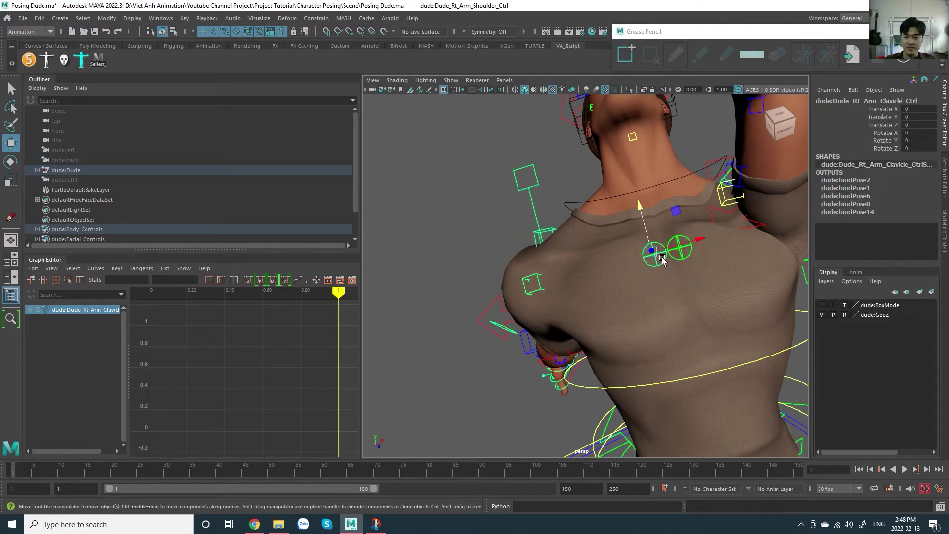
pyautogui.press('e')
pyautogui.moveTo(637, 293); pyautogui.dragTo(629, 284)
pyautogui.keyDown('alt'); pyautogui.moveTo(629, 285); pyautogui.dragTo(593, 307, button='right'); pyautogui.keyUp('alt')
pyautogui.keyDown('alt'); pyautogui.moveTo(593, 306); pyautogui.dragTo(692, 282); pyautogui.keyUp('alt')
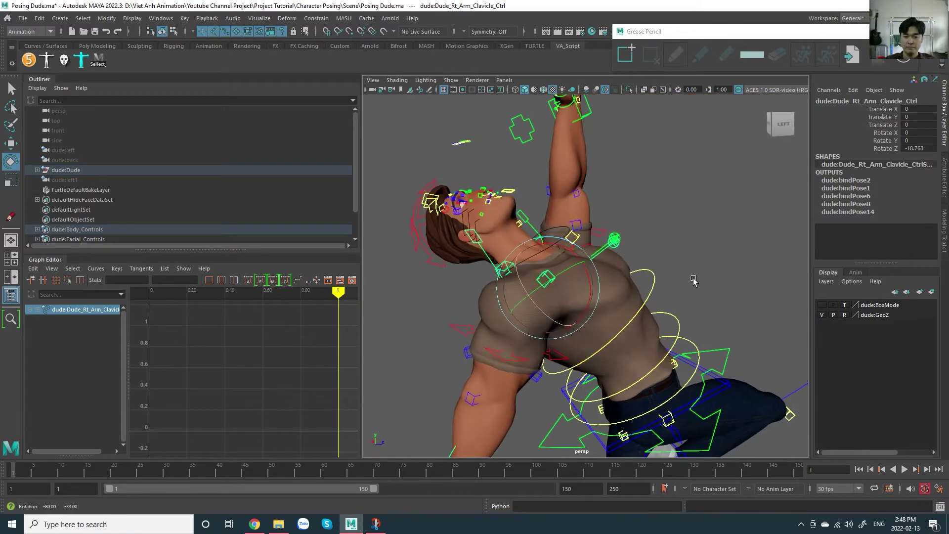
# Step: Rotate the right clavicle control to about Rotate Y -12.9, adjusting the shoulder from the side view
pyautogui.keyDown('alt'); pyautogui.moveTo(692, 281); pyautogui.dragTo(643, 285, button='right'); pyautogui.keyUp('alt')
pyautogui.keyDown('alt'); pyautogui.moveTo(642, 285); pyautogui.dragTo(671, 212, button='middle'); pyautogui.keyUp('alt')
pyautogui.keyDown('alt'); pyautogui.moveTo(672, 213); pyautogui.dragTo(647, 238); pyautogui.keyUp('alt')
pyautogui.moveTo(604, 203); pyautogui.dragTo(592, 209)
pyautogui.keyDown('alt'); pyautogui.moveTo(602, 221); pyautogui.dragTo(615, 209, button='right'); pyautogui.keyUp('alt')
pyautogui.keyDown('alt'); pyautogui.moveTo(615, 210); pyautogui.dragTo(633, 275, button='middle'); pyautogui.keyUp('alt')
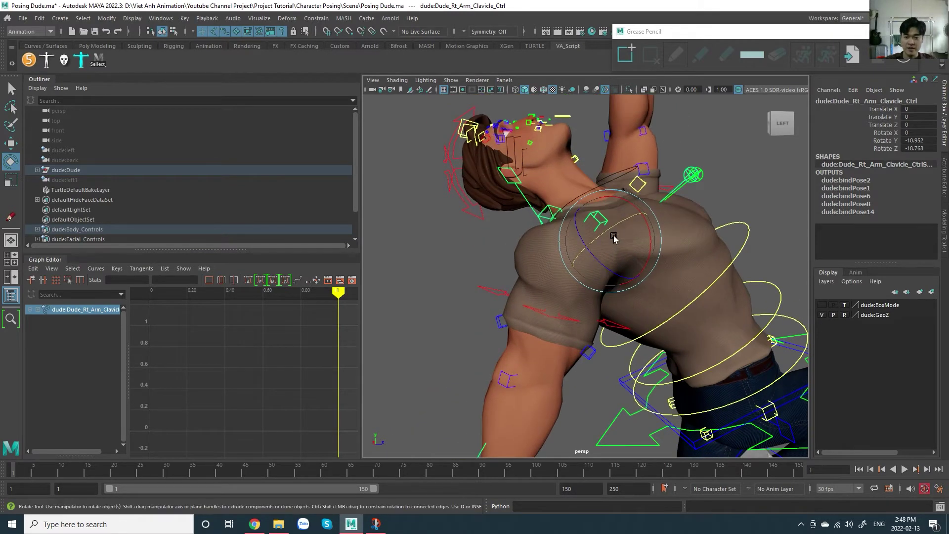
pyautogui.moveTo(614, 238); pyautogui.dragTo(610, 238)
pyautogui.keyDown('alt'); pyautogui.moveTo(610, 238); pyautogui.dragTo(633, 277, button='right'); pyautogui.keyUp('alt')
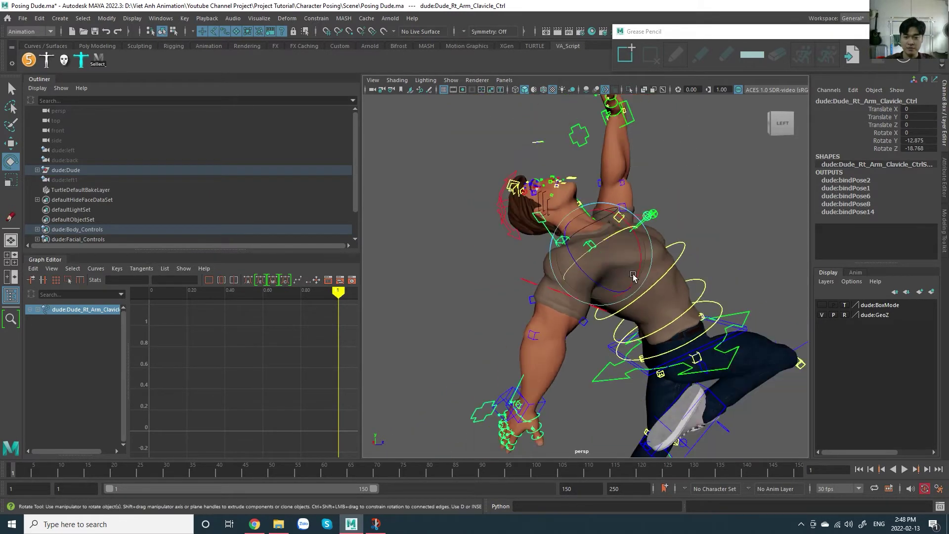
# Step: Move the right elbow IK control to about Translate X 49.9, Y 69.5 and Z 1.6, checking the elbow direction from several angles
pyautogui.keyDown('alt'); pyautogui.moveTo(633, 278); pyautogui.dragTo(627, 213, button='middle'); pyautogui.keyUp('alt')
pyautogui.moveTo(593, 302)
pyautogui.keyDown('alt'); pyautogui.mouseDown()
pyautogui.moveTo(711, 281)
pyautogui.moveTo(597, 291)
pyautogui.mouseUp(); pyautogui.keyUp('alt')
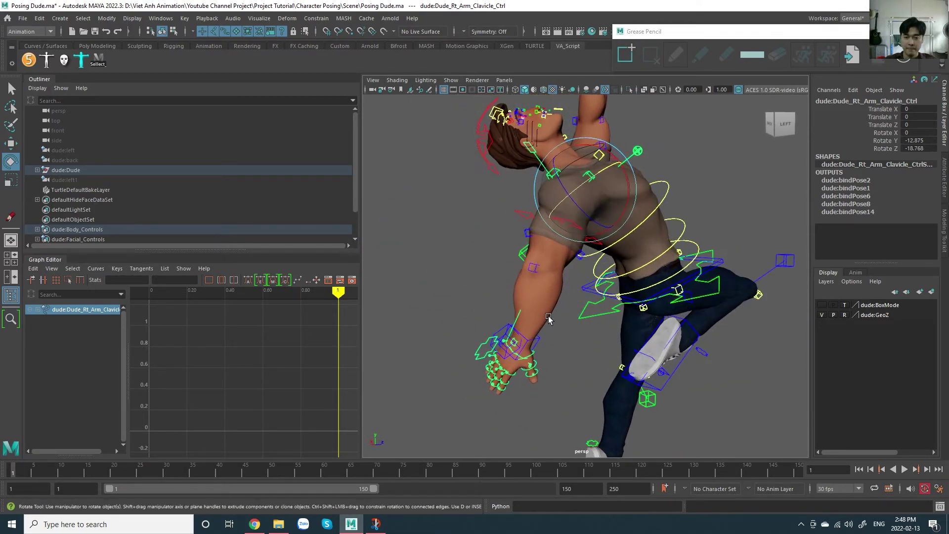
pyautogui.click(506, 331)
pyautogui.press('w')
pyautogui.moveTo(582, 337); pyautogui.dragTo(526, 262, button='middle')
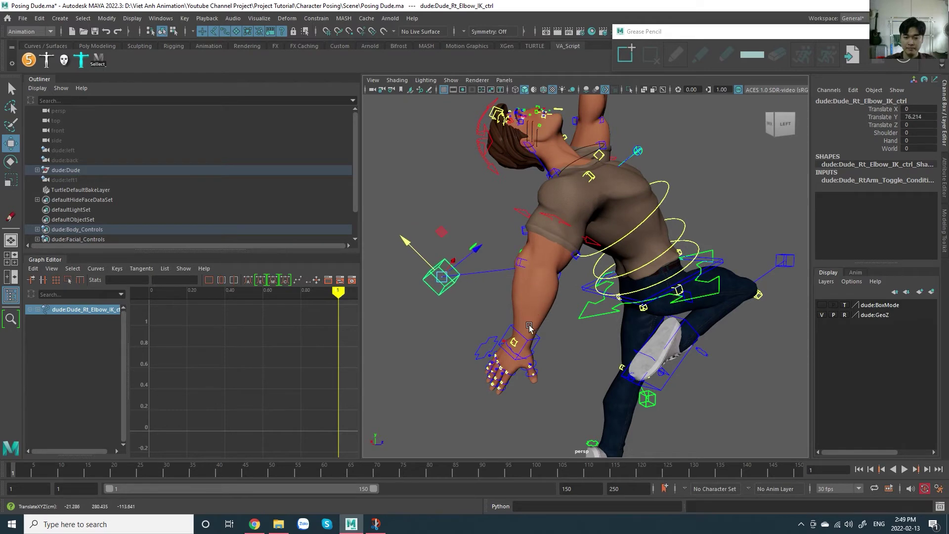
pyautogui.keyDown('alt'); pyautogui.moveTo(526, 263); pyautogui.dragTo(652, 298); pyautogui.keyUp('alt')
pyautogui.moveTo(653, 299); pyautogui.dragTo(623, 309, button='middle')
pyautogui.keyDown('alt'); pyautogui.moveTo(706, 311); pyautogui.dragTo(643, 339); pyautogui.keyUp('alt')
pyautogui.moveTo(654, 328); pyautogui.dragTo(601, 296, button='middle')
pyautogui.keyDown('alt'); pyautogui.moveTo(645, 314); pyautogui.dragTo(544, 316); pyautogui.keyUp('alt')
pyautogui.moveTo(544, 316); pyautogui.dragTo(565, 310, button='middle')
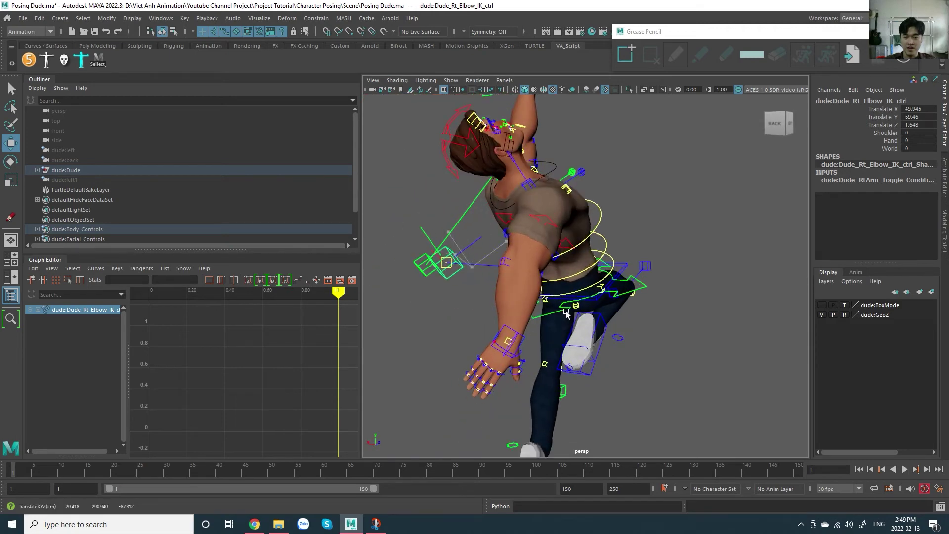
# Step: Shift the right elbow IK control to about Translate X 62.7, Y 59.0 and Z 12.4
pyautogui.keyDown('alt'); pyautogui.moveTo(565, 310); pyautogui.dragTo(601, 359); pyautogui.keyUp('alt')
pyautogui.keyDown('alt'); pyautogui.moveTo(602, 357); pyautogui.dragTo(606, 316, button='middle'); pyautogui.keyUp('alt')
pyautogui.keyDown('alt'); pyautogui.moveTo(606, 317); pyautogui.dragTo(589, 270); pyautogui.keyUp('alt')
pyautogui.moveTo(589, 271); pyautogui.dragTo(592, 273, button='middle')
pyautogui.keyDown('alt'); pyautogui.moveTo(541, 267); pyautogui.dragTo(568, 277, button='right'); pyautogui.keyUp('alt')
pyautogui.keyDown('alt'); pyautogui.moveTo(569, 277); pyautogui.dragTo(601, 306, button='middle'); pyautogui.keyUp('alt')
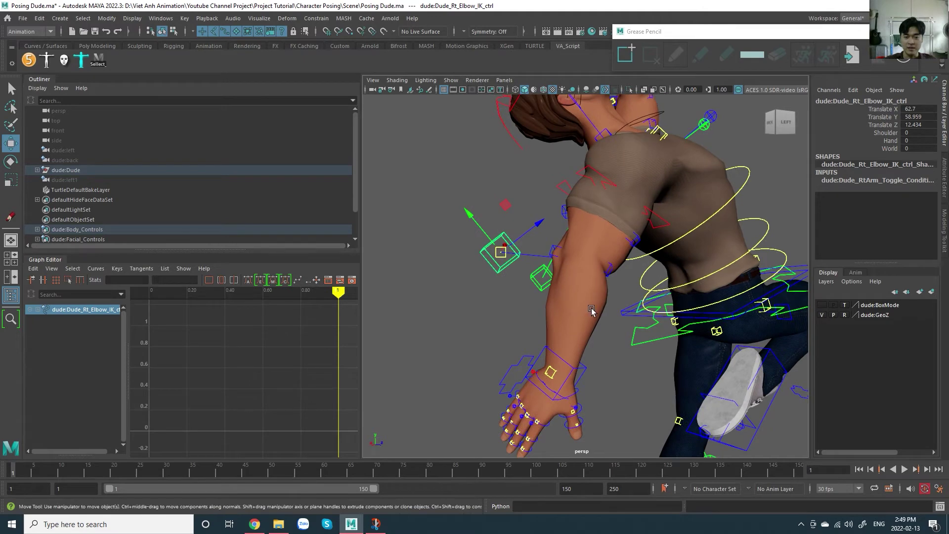
# Step: Fine-tune the right elbow IK control to about Translate X 48.1, Y 51.8 and Z 13.3
pyautogui.keyDown('alt'); pyautogui.moveTo(591, 308); pyautogui.dragTo(594, 314, button='middle'); pyautogui.keyUp('alt')
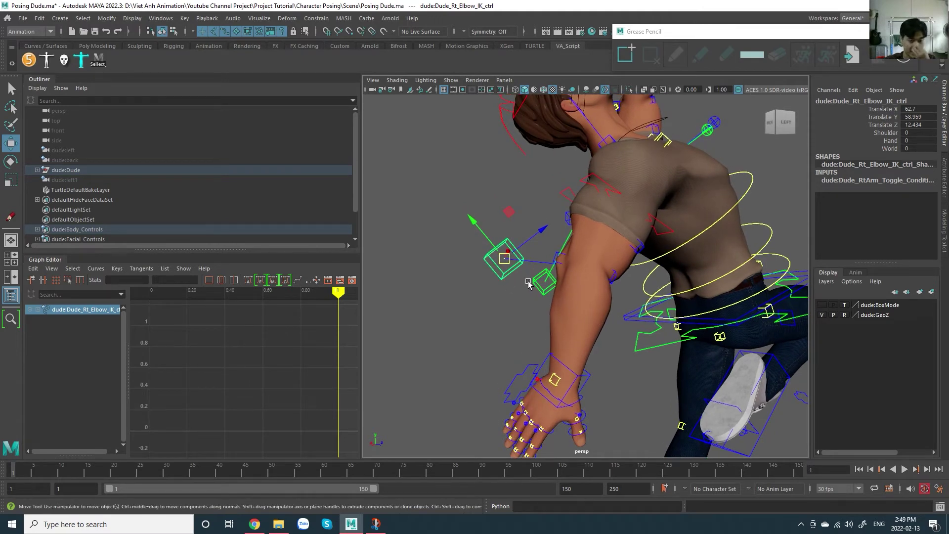
pyautogui.keyDown('alt'); pyautogui.moveTo(566, 296); pyautogui.dragTo(584, 300); pyautogui.keyUp('alt')
pyautogui.scroll(-5, 565, 299)
pyautogui.scroll(5, 584, 301)
pyautogui.keyDown('alt'); pyautogui.moveTo(585, 301); pyautogui.dragTo(635, 296, button='middle'); pyautogui.keyUp('alt')
pyautogui.scroll(-5, 635, 296)
pyautogui.keyDown('alt'); pyautogui.moveTo(635, 296); pyautogui.dragTo(527, 296); pyautogui.keyUp('alt')
pyautogui.keyDown('alt'); pyautogui.moveTo(527, 296); pyautogui.dragTo(586, 300, button='right'); pyautogui.keyUp('alt')
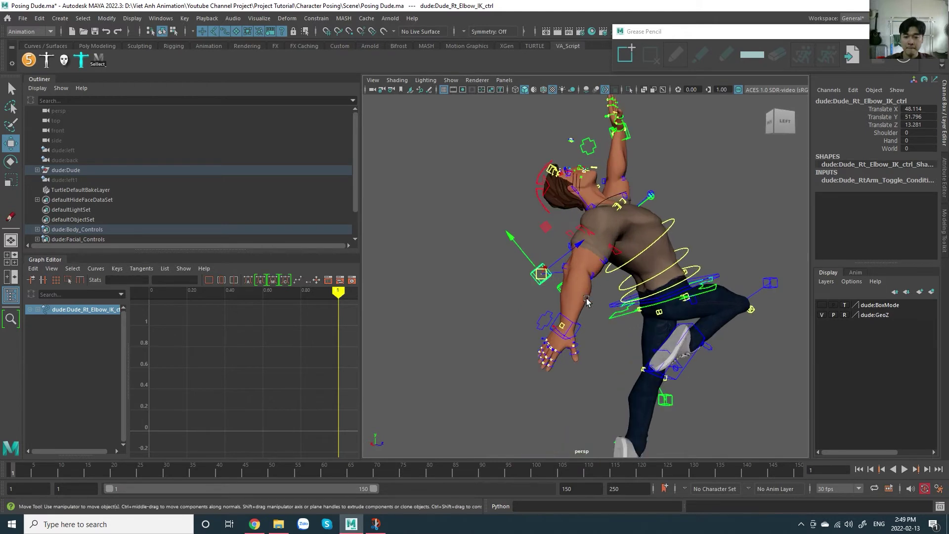
pyautogui.moveTo(594, 298); pyautogui.dragTo(584, 298, button='middle')
# Step: Sketch horizontal and vertical guide lines with angle arcs at the dancer's shoulder in the Snip & Sketch reference, and undo them
pyautogui.click(580, 320)
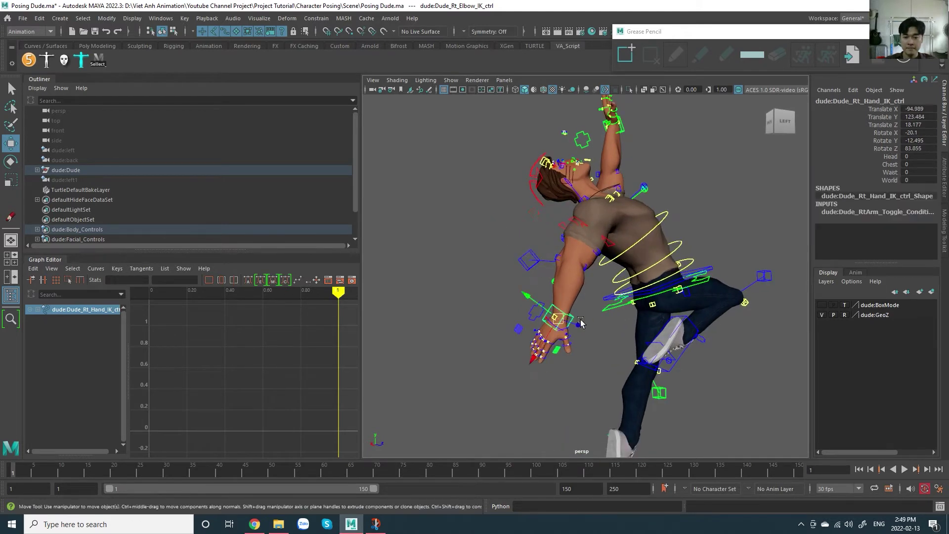
pyautogui.keyDown('alt'); pyautogui.moveTo(580, 322); pyautogui.dragTo(605, 324); pyautogui.keyUp('alt')
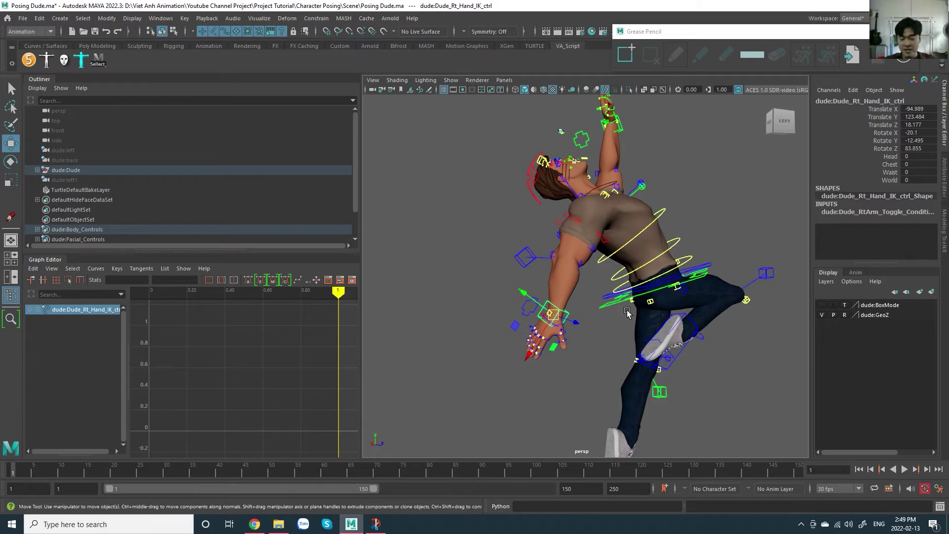
pyautogui.scroll(4, 627, 312)
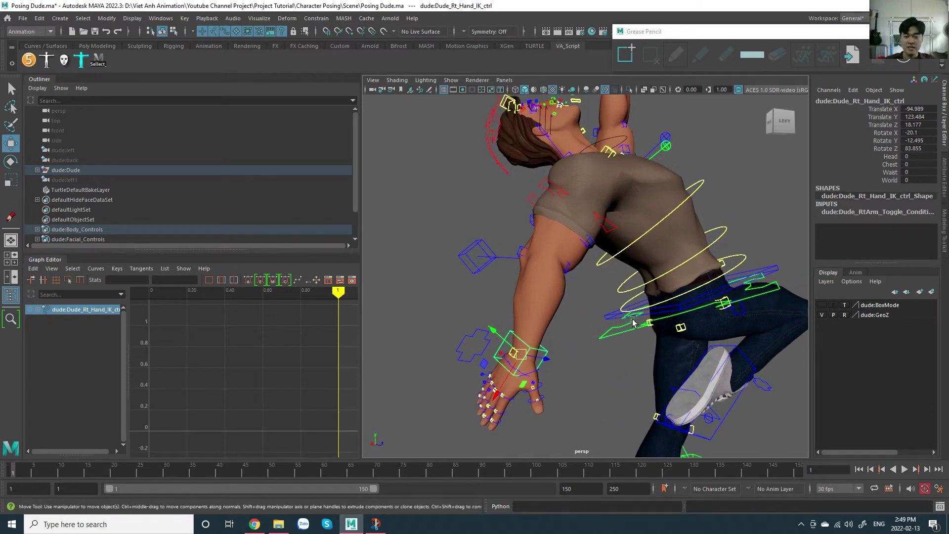
pyautogui.hotkey('alt', 'Tab')
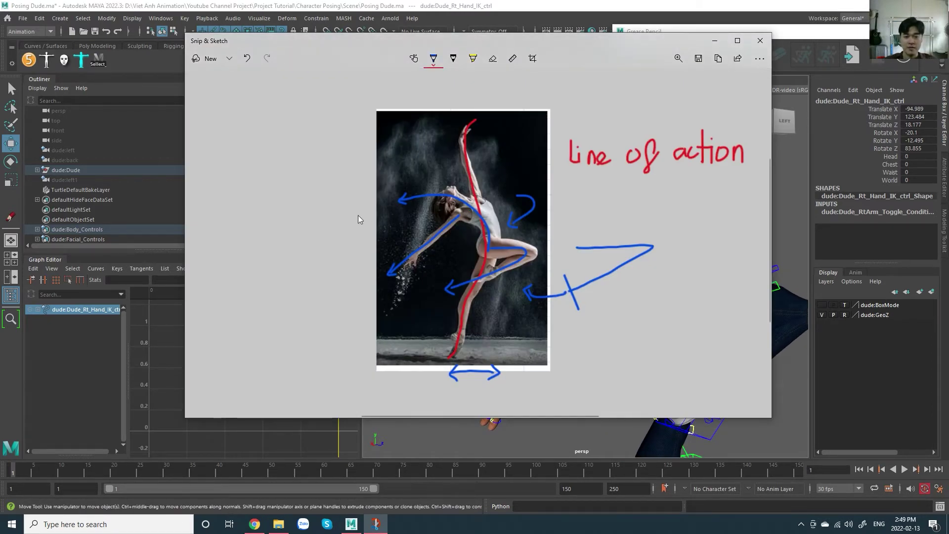
pyautogui.moveTo(401, 214)
pyautogui.mouseDown()
pyautogui.moveTo(459, 216)
pyautogui.moveTo(465, 330)
pyautogui.mouseUp()
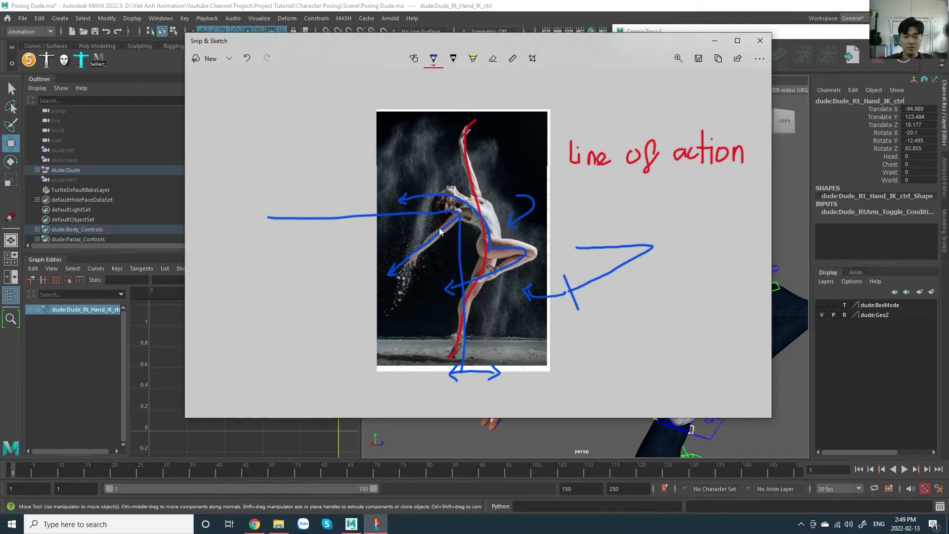
pyautogui.moveTo(410, 216); pyautogui.dragTo(422, 249)
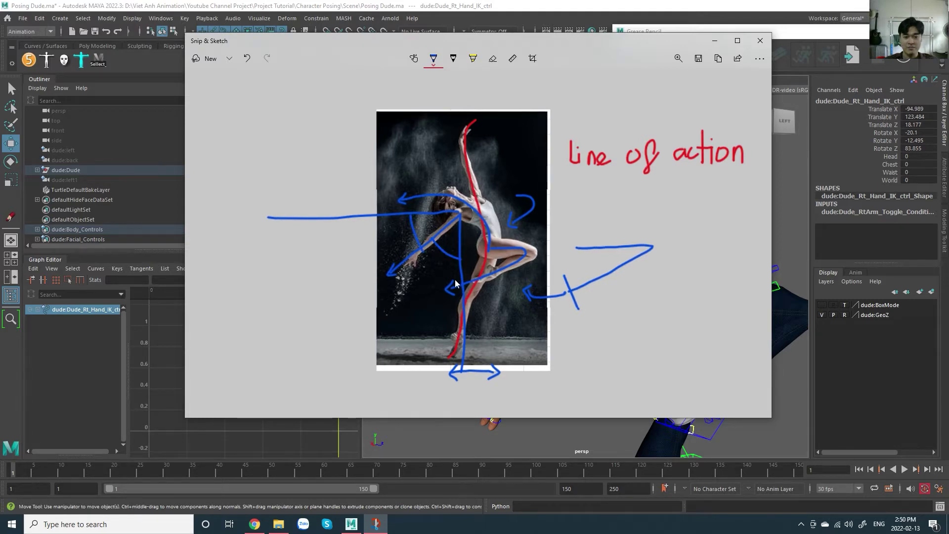
pyautogui.hotkey('ctrl', 'z')
pyautogui.hotkey('ctrl', 'z')
pyautogui.hotkey('ctrl', 'z')
pyautogui.hotkey('ctrl', 'z')
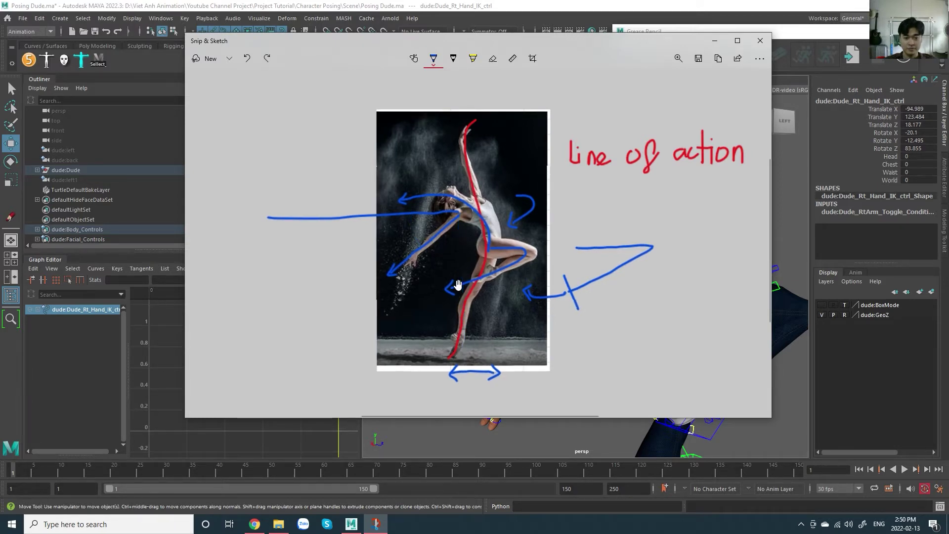
pyautogui.hotkey('alt', 'Tab')
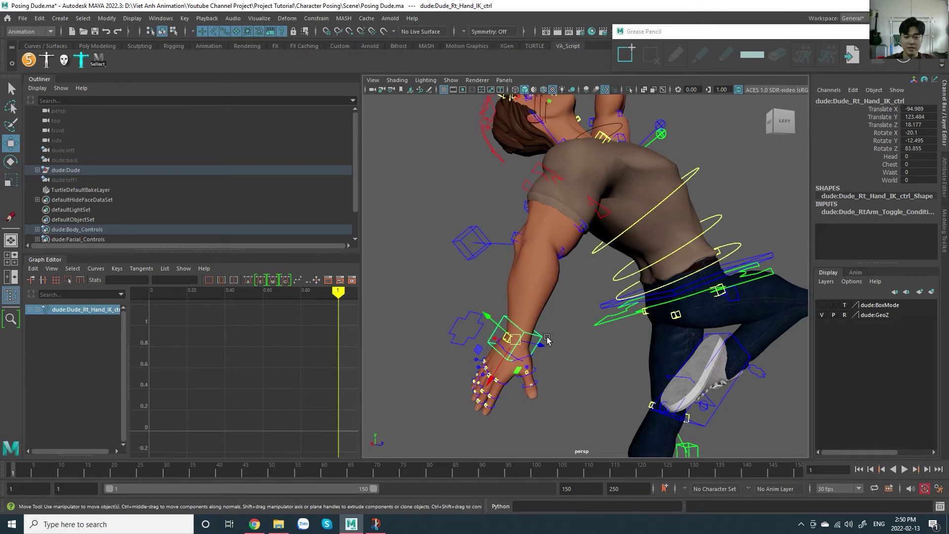
# Step: Move the right hand IK control outward from the body to about Translate X -111.6, Y 133.4 and Z -23.3, matching the reference arm angle
pyautogui.scroll(-4, 548, 337)
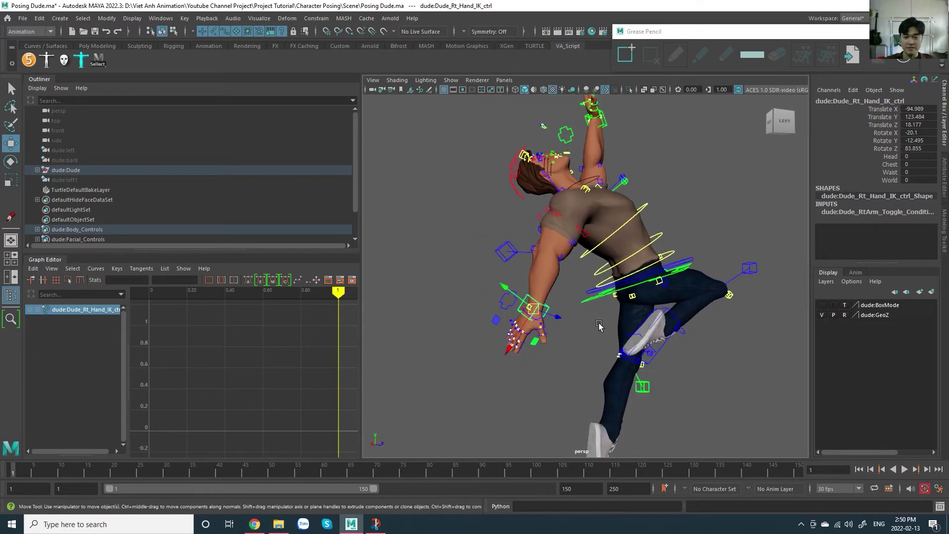
pyautogui.keyDown('alt'); pyautogui.moveTo(599, 326); pyautogui.dragTo(566, 282); pyautogui.keyUp('alt')
pyautogui.hotkey('ctrl', 'z')
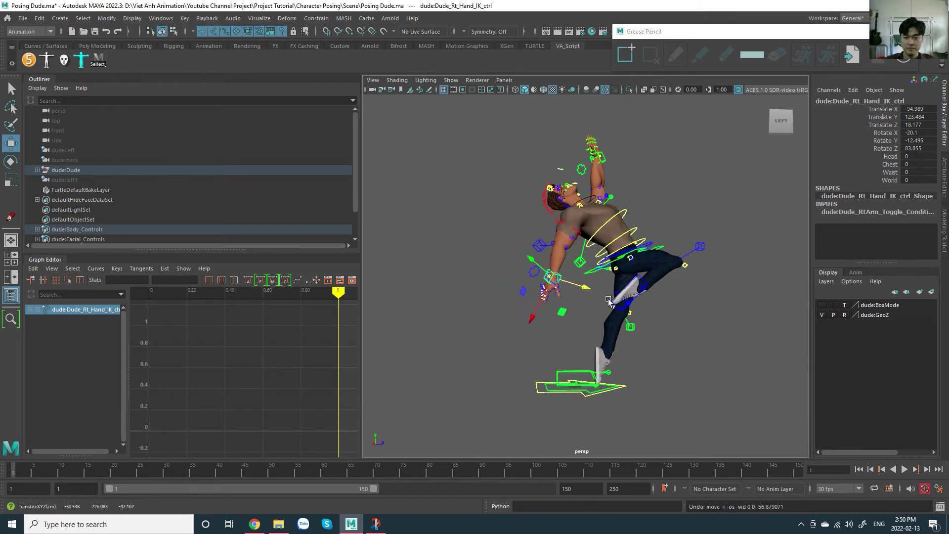
pyautogui.click(552, 277)
pyautogui.moveTo(652, 296); pyautogui.dragTo(631, 288, button='middle')
pyautogui.scroll(6, 634, 288)
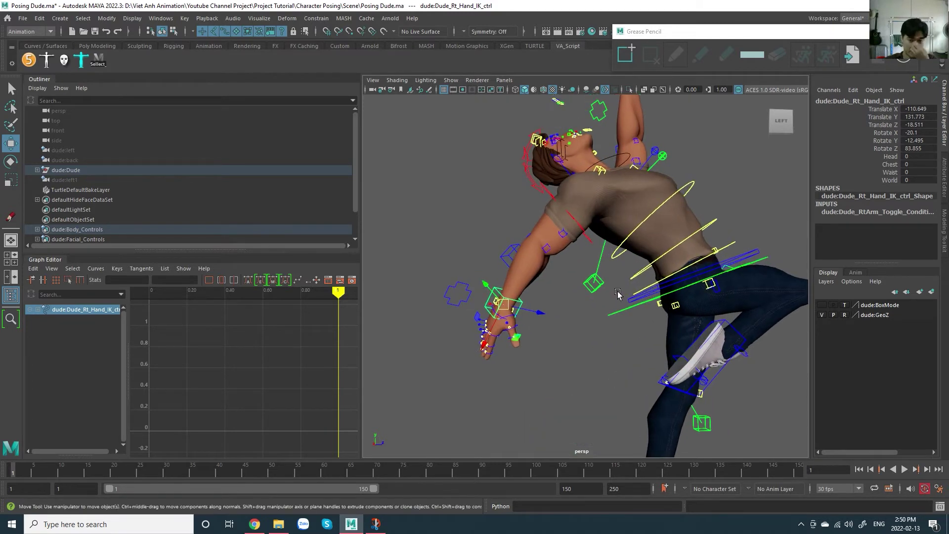
pyautogui.moveTo(618, 295); pyautogui.dragTo(653, 314, button='middle')
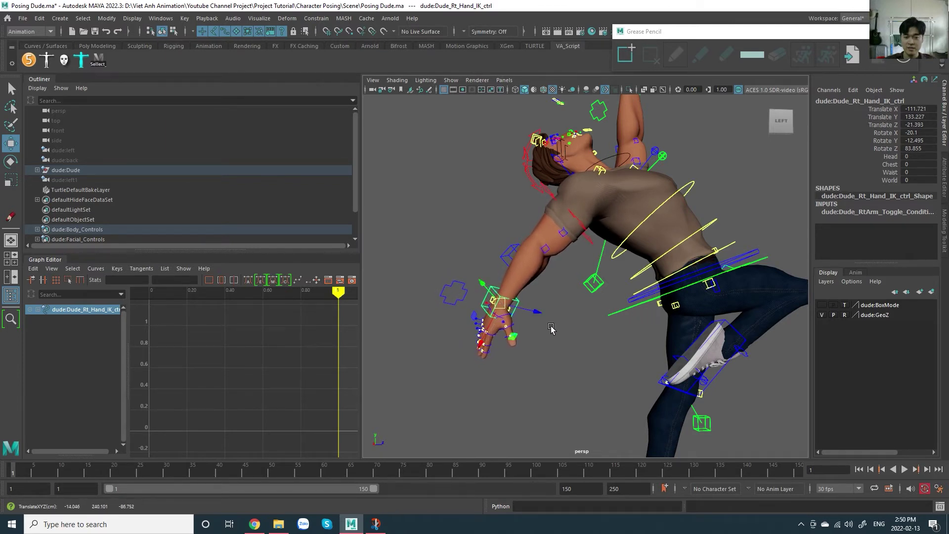
pyautogui.moveTo(551, 328)
pyautogui.keyDown('alt'); pyautogui.mouseDown()
pyautogui.moveTo(688, 351)
pyautogui.moveTo(667, 339)
pyautogui.moveTo(563, 332)
pyautogui.mouseUp(); pyautogui.keyUp('alt')
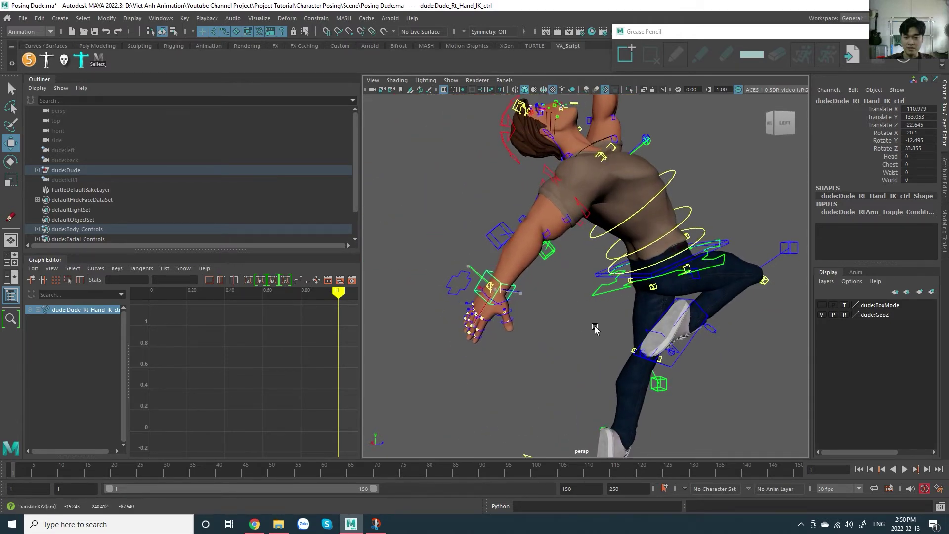
pyautogui.moveTo(594, 329); pyautogui.dragTo(594, 329, button='middle')
pyautogui.keyDown('alt'); pyautogui.moveTo(612, 296); pyautogui.dragTo(578, 327, button='middle'); pyautogui.keyUp('alt')
pyautogui.keyDown('alt'); pyautogui.moveTo(579, 222); pyautogui.dragTo(578, 235, button='middle'); pyautogui.keyUp('alt')
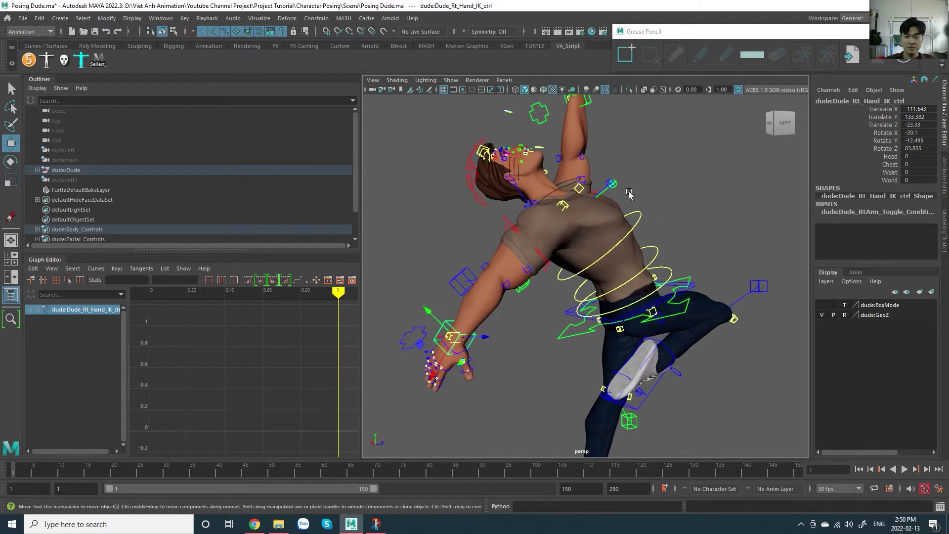
# Step: Rotate the right clavicle control further to about Rotate Y -15.0 and check the shoulder from the side
pyautogui.click(612, 184)
pyautogui.keyDown('alt'); pyautogui.moveTo(647, 223); pyautogui.dragTo(573, 237); pyautogui.keyUp('alt')
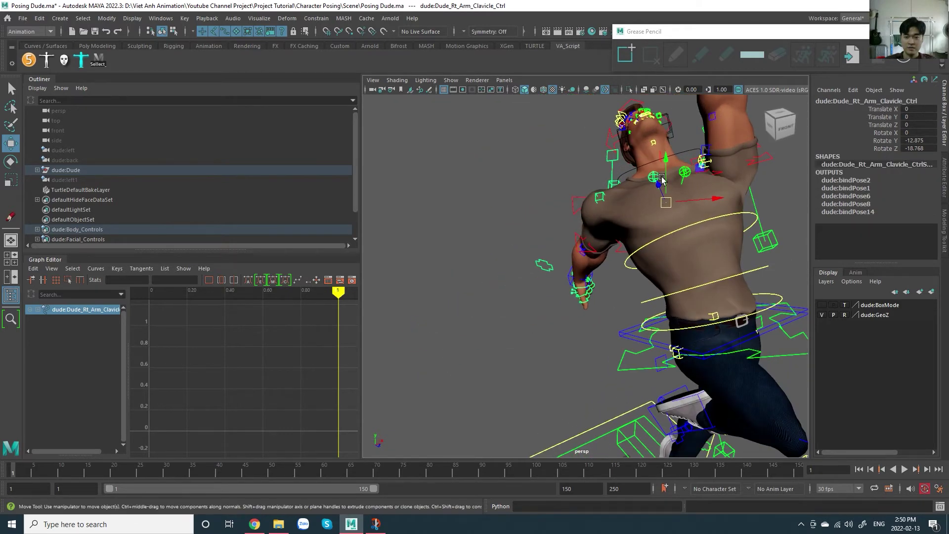
pyautogui.press('r')
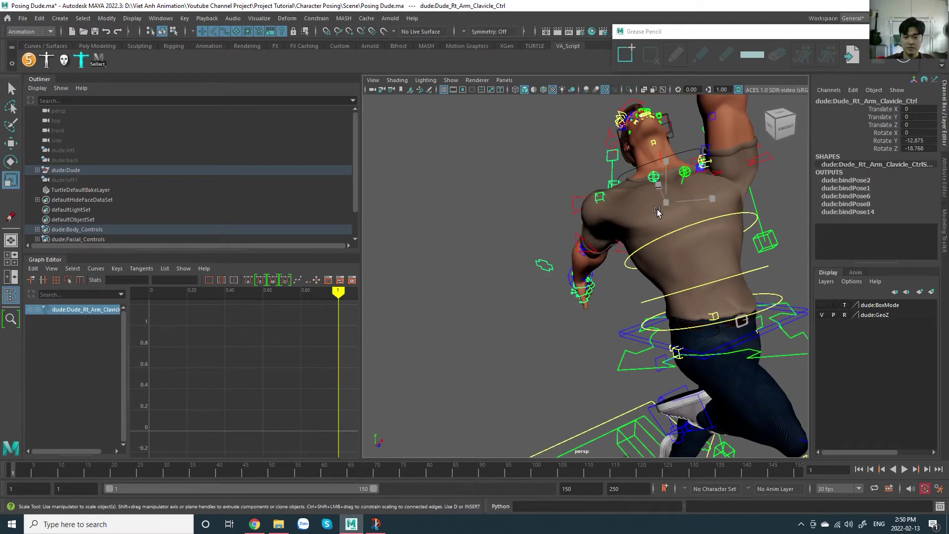
pyautogui.press('e')
pyautogui.moveTo(650, 189); pyautogui.dragTo(641, 190)
pyautogui.keyDown('alt'); pyautogui.moveTo(611, 237); pyautogui.dragTo(730, 216); pyautogui.keyUp('alt')
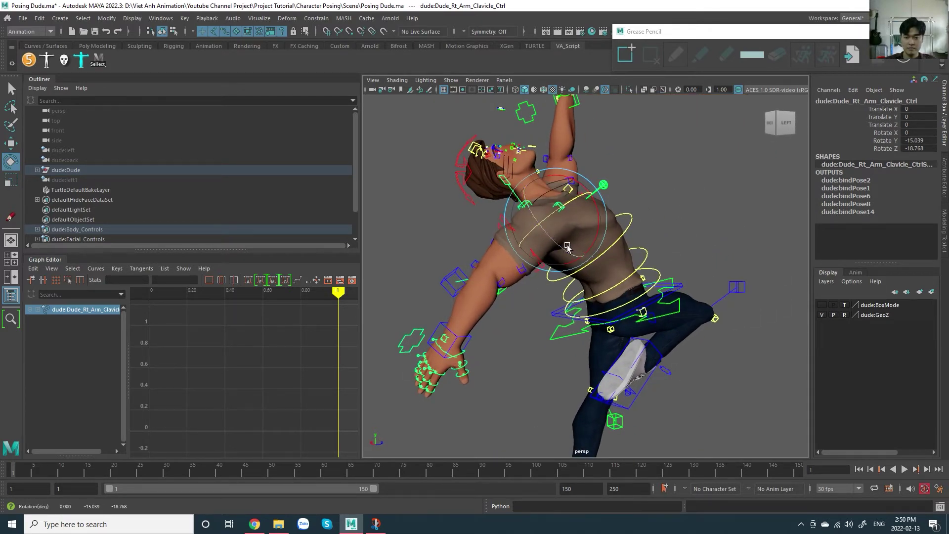
# Step: Fine-tune the right hand IK control to about Translate X -112.0, Y 135.3 and Z -24.6
pyautogui.moveTo(569, 251); pyautogui.dragTo(494, 330)
pyautogui.click(468, 284)
pyautogui.press('w')
pyautogui.keyDown('alt'); pyautogui.moveTo(557, 325); pyautogui.dragTo(627, 313); pyautogui.keyUp('alt')
pyautogui.moveTo(628, 313)
pyautogui.mouseDown(button='middle')
pyautogui.moveTo(641, 312)
pyautogui.moveTo(632, 306)
pyautogui.mouseUp(button='middle')
pyautogui.keyDown('alt'); pyautogui.moveTo(632, 306); pyautogui.dragTo(487, 333); pyautogui.keyUp('alt')
pyautogui.click(428, 317)
pyautogui.keyDown('alt'); pyautogui.moveTo(488, 333); pyautogui.dragTo(535, 319, button='middle'); pyautogui.keyUp('alt')
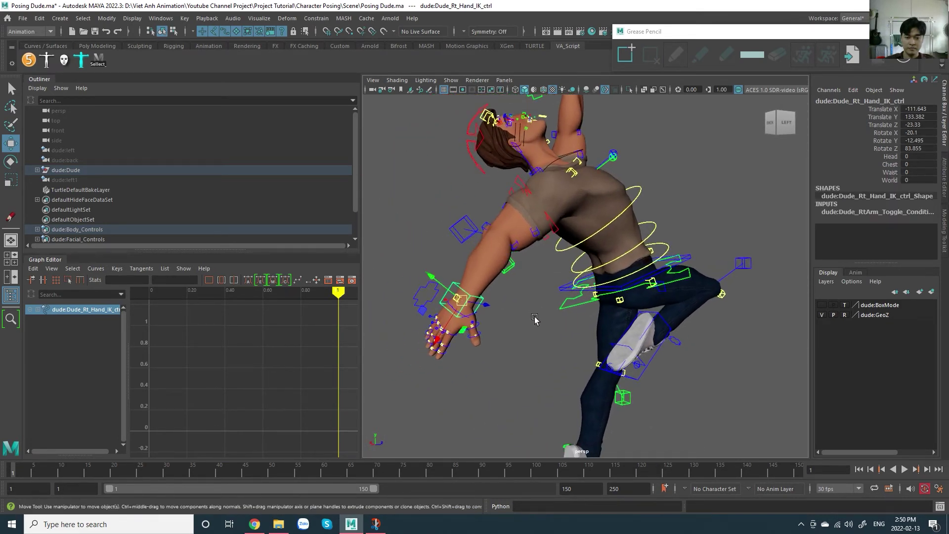
pyautogui.keyDown('alt'); pyautogui.moveTo(536, 320); pyautogui.dragTo(533, 322); pyautogui.keyUp('alt')
pyautogui.moveTo(554, 327); pyautogui.dragTo(551, 325, button='middle')
pyautogui.keyDown('alt'); pyautogui.moveTo(554, 327); pyautogui.dragTo(531, 330); pyautogui.keyUp('alt')
pyautogui.moveTo(552, 328); pyautogui.dragTo(545, 328, button='middle')
pyautogui.keyDown('alt'); pyautogui.moveTo(545, 328); pyautogui.dragTo(670, 332); pyautogui.keyUp('alt')
pyautogui.moveTo(670, 332); pyautogui.dragTo(673, 331, button='middle')
pyautogui.keyDown('alt'); pyautogui.moveTo(675, 328); pyautogui.dragTo(608, 293); pyautogui.keyUp('alt')
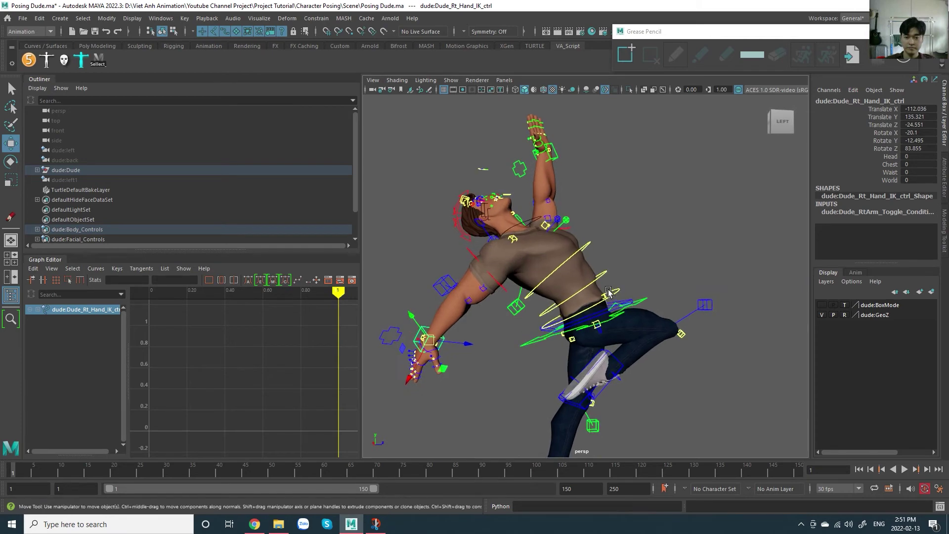
# Step: Rotate the three spine FK controls together to refine the bend of the torso
pyautogui.keyDown('alt'); pyautogui.moveTo(609, 292); pyautogui.dragTo(581, 294, button='right'); pyautogui.keyUp('alt')
pyautogui.keyDown('alt'); pyautogui.moveTo(600, 297); pyautogui.dragTo(603, 307, button='middle'); pyautogui.keyUp('alt')
pyautogui.scroll(2, 617, 318)
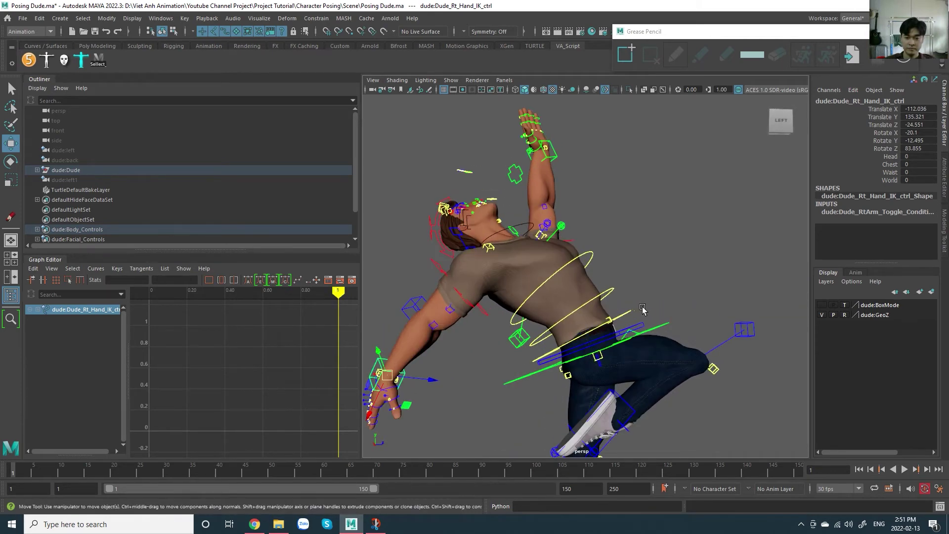
pyautogui.click(615, 292)
pyautogui.keyDown('shift'); pyautogui.click(613, 291); pyautogui.keyUp('shift')
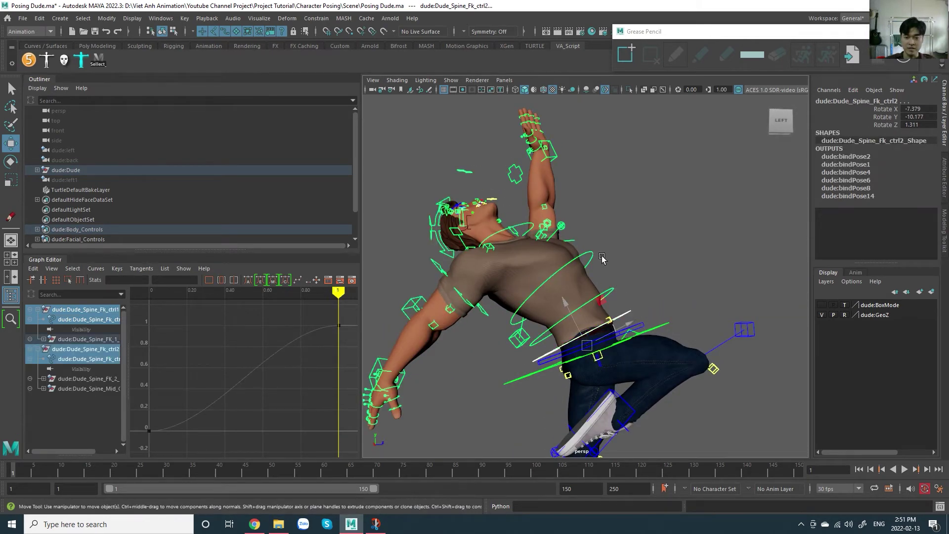
pyautogui.keyDown('shift'); pyautogui.click(593, 255); pyautogui.keyUp('shift')
pyautogui.press('e')
pyautogui.moveTo(562, 278); pyautogui.dragTo(568, 377)
pyautogui.keyDown('alt'); pyautogui.moveTo(568, 377); pyautogui.dragTo(583, 340, button='middle'); pyautogui.keyUp('alt')
pyautogui.click(551, 335)
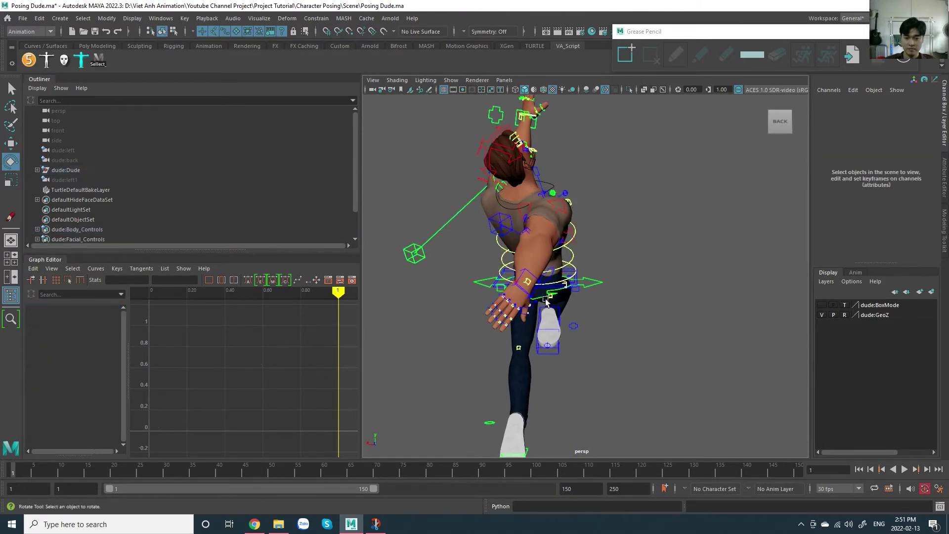
# Step: Reposition the right hand IK control behind the body at about Translate X -85.0, Y 121.7 and Z -42.6
pyautogui.click(537, 275)
pyautogui.keyDown('alt'); pyautogui.moveTo(539, 278); pyautogui.dragTo(593, 313); pyautogui.keyUp('alt')
pyautogui.press('w')
pyautogui.keyDown('alt'); pyautogui.moveTo(593, 313); pyautogui.dragTo(580, 332, button='right'); pyautogui.keyUp('alt')
pyautogui.keyDown('alt'); pyautogui.moveTo(580, 333); pyautogui.dragTo(564, 330); pyautogui.keyUp('alt')
pyautogui.moveTo(565, 330); pyautogui.dragTo(596, 324, button='middle')
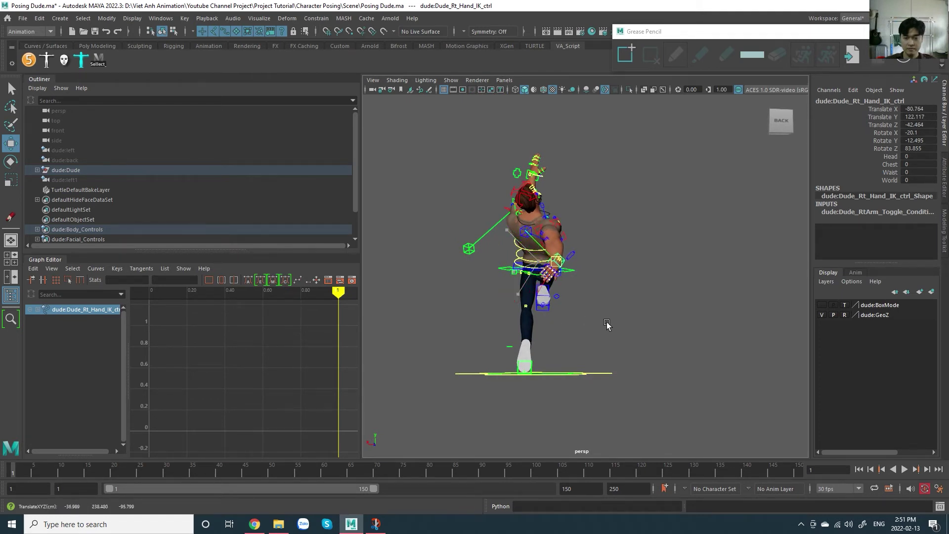
pyautogui.scroll(5, 595, 307)
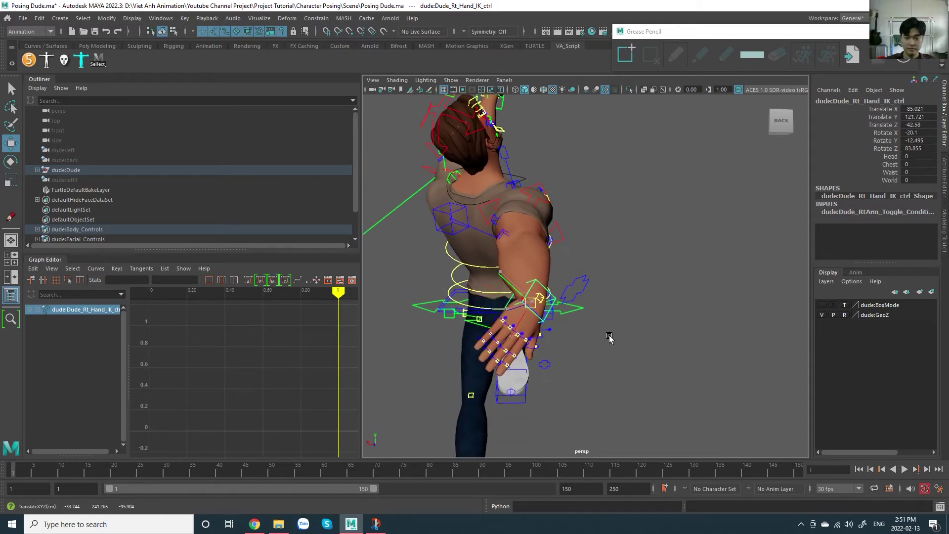
# Step: Rotate the right hand IK control to about X -34.9, Y 3.2 and Z 52.3
pyautogui.press('e')
pyautogui.moveTo(509, 331); pyautogui.dragTo(518, 342)
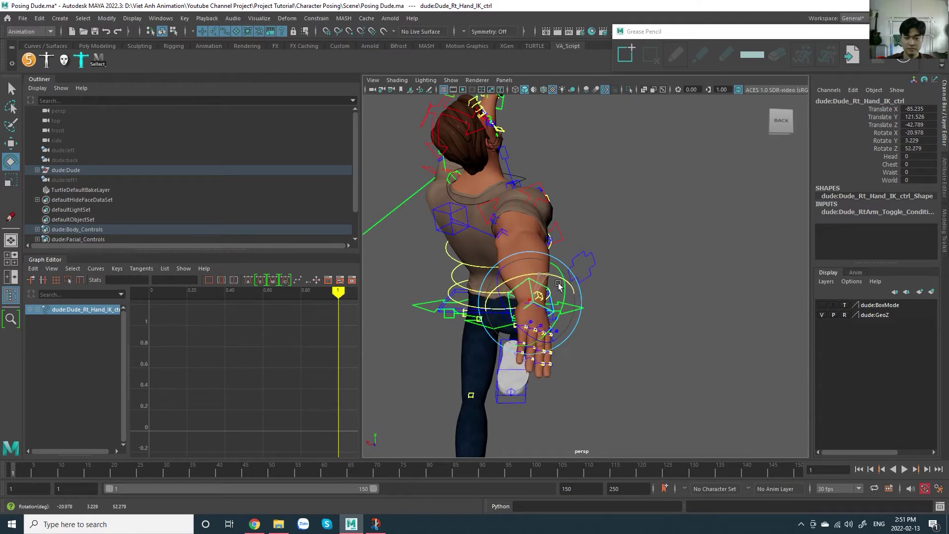
pyautogui.keyDown('alt'); pyautogui.moveTo(587, 320); pyautogui.dragTo(482, 331); pyautogui.keyUp('alt')
pyautogui.keyDown('alt'); pyautogui.moveTo(551, 286); pyautogui.dragTo(555, 318, button='middle'); pyautogui.keyUp('alt')
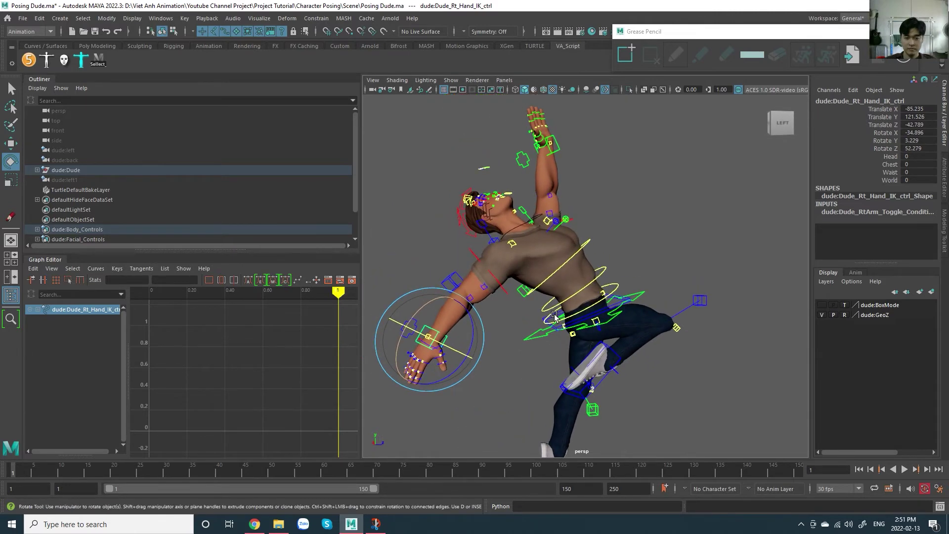
# Step: Examine the raised left arm, shoulder and biceps control from the side and front
pyautogui.keyDown('alt'); pyautogui.moveTo(586, 268); pyautogui.dragTo(589, 307, button='middle'); pyautogui.keyUp('alt')
pyautogui.scroll(4, 599, 265)
pyautogui.keyDown('alt'); pyautogui.moveTo(600, 265); pyautogui.dragTo(525, 296); pyautogui.keyUp('alt')
pyautogui.scroll(4, 651, 293)
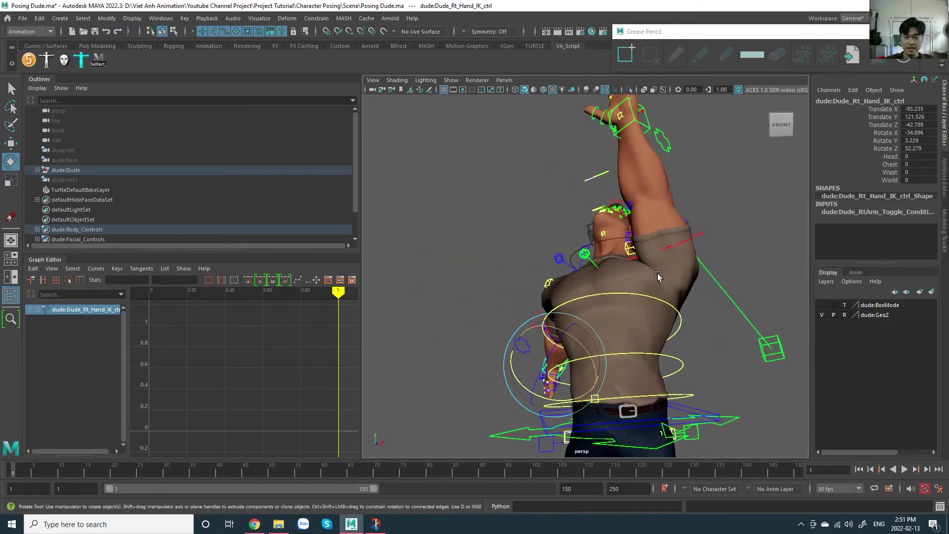
pyautogui.keyDown('alt'); pyautogui.moveTo(659, 277); pyautogui.dragTo(609, 304, button='middle'); pyautogui.keyUp('alt')
pyautogui.keyDown('alt'); pyautogui.moveTo(619, 304); pyautogui.dragTo(639, 274); pyautogui.keyUp('alt')
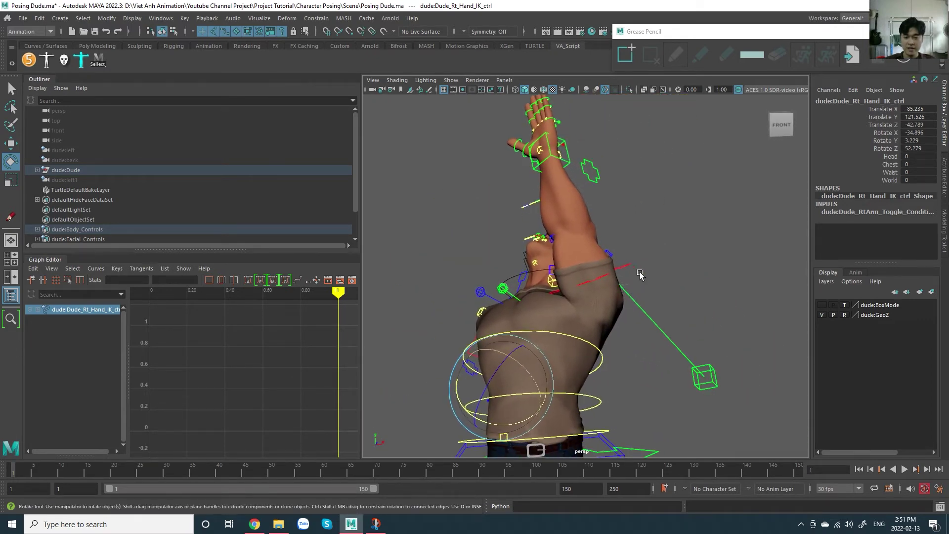
pyautogui.click(634, 268)
pyautogui.scroll(2, 663, 311)
pyautogui.keyDown('alt'); pyautogui.moveTo(669, 303); pyautogui.dragTo(669, 318, button='middle'); pyautogui.keyUp('alt')
pyautogui.scroll(-1, 669, 318)
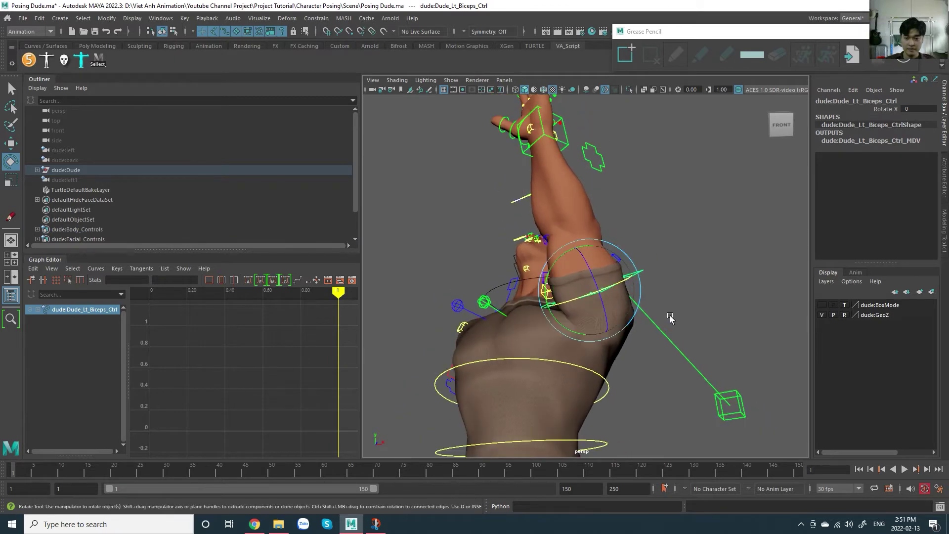
pyautogui.scroll(1, 670, 314)
pyautogui.keyDown('alt'); pyautogui.moveTo(670, 316); pyautogui.dragTo(671, 317); pyautogui.keyUp('alt')
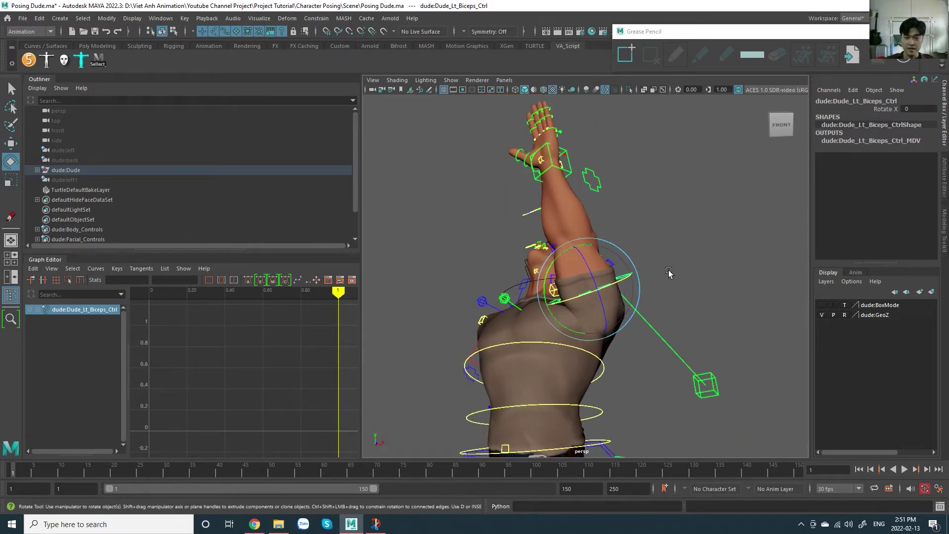
# Step: Move the left hand IK control to about Translate X 134.0, Y 75.1 and Z 108.9
pyautogui.keyDown('alt'); pyautogui.moveTo(668, 272); pyautogui.dragTo(580, 208); pyautogui.keyUp('alt')
pyautogui.click(580, 208)
pyautogui.press('w')
pyautogui.moveTo(647, 259); pyautogui.dragTo(703, 258, button='middle')
pyautogui.keyDown('alt'); pyautogui.moveTo(661, 268); pyautogui.dragTo(605, 300); pyautogui.keyUp('alt')
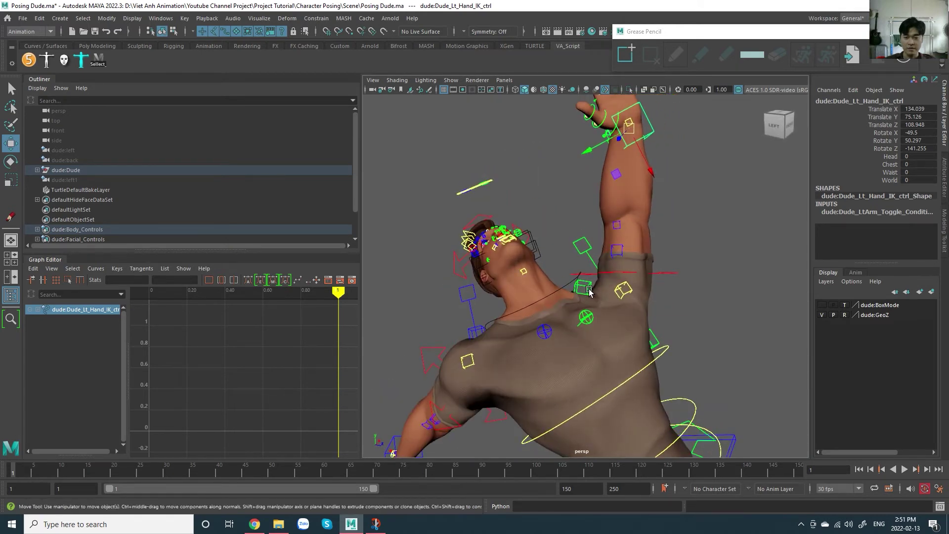
# Step: Rotate the left clavicle control to about Rotate Y -6.1 and Z -24.0 to lift the left shoulder
pyautogui.scroll(2, 588, 289)
pyautogui.click(589, 333)
pyautogui.press('e')
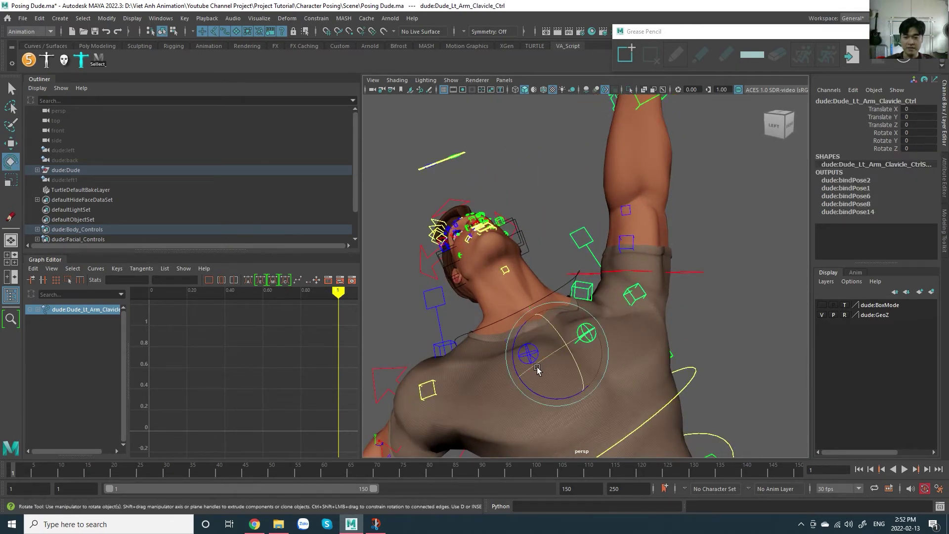
pyautogui.moveTo(523, 374); pyautogui.dragTo(539, 387)
pyautogui.keyDown('alt'); pyautogui.moveTo(540, 387); pyautogui.dragTo(572, 321); pyautogui.keyUp('alt')
pyautogui.scroll(-4, 654, 322)
pyautogui.keyDown('alt'); pyautogui.moveTo(654, 322); pyautogui.dragTo(614, 222); pyautogui.keyUp('alt')
pyautogui.moveTo(620, 289); pyautogui.dragTo(622, 305)
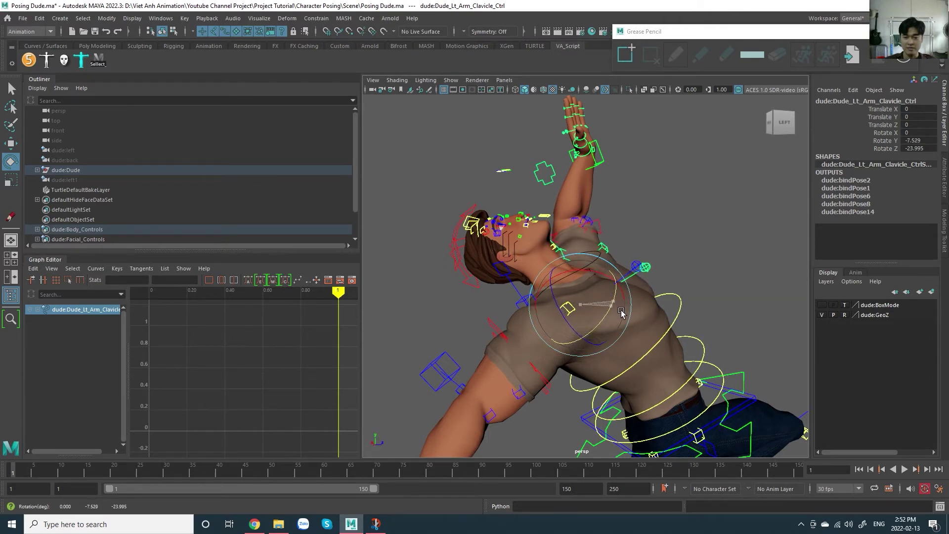
pyautogui.keyDown('alt'); pyautogui.moveTo(600, 280); pyautogui.dragTo(622, 253); pyautogui.keyUp('alt')
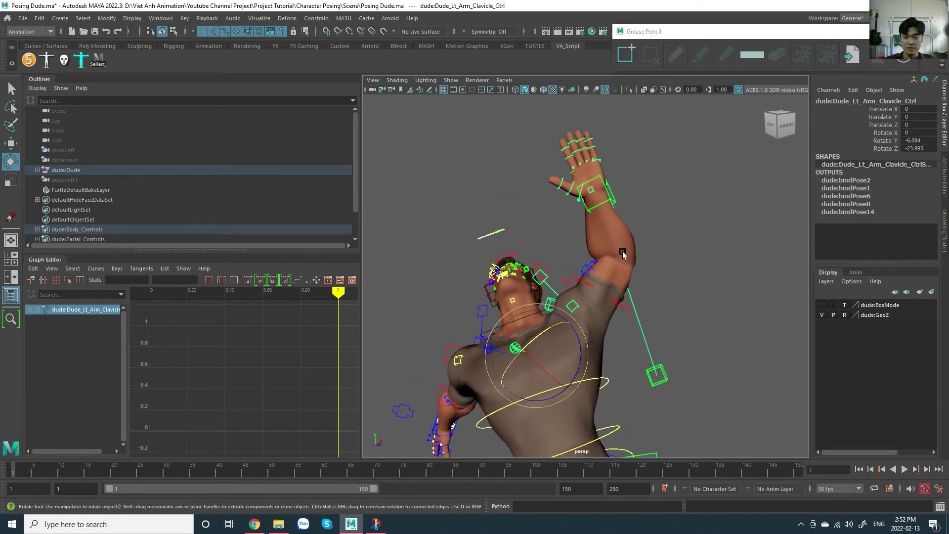
# Step: Straighten the raised left arm by moving its hand IK control to about Translate X 151.9, Y 99.6 and Z 115.3
pyautogui.click(613, 201)
pyautogui.keyDown('alt'); pyautogui.moveTo(667, 232); pyautogui.dragTo(642, 221); pyautogui.keyUp('alt')
pyautogui.press('w')
pyautogui.moveTo(691, 263); pyautogui.dragTo(672, 240, button='middle')
pyautogui.keyDown('alt'); pyautogui.moveTo(676, 246); pyautogui.dragTo(648, 268); pyautogui.keyUp('alt')
pyautogui.keyDown('alt'); pyautogui.moveTo(648, 268); pyautogui.dragTo(650, 242, button='right'); pyautogui.keyUp('alt')
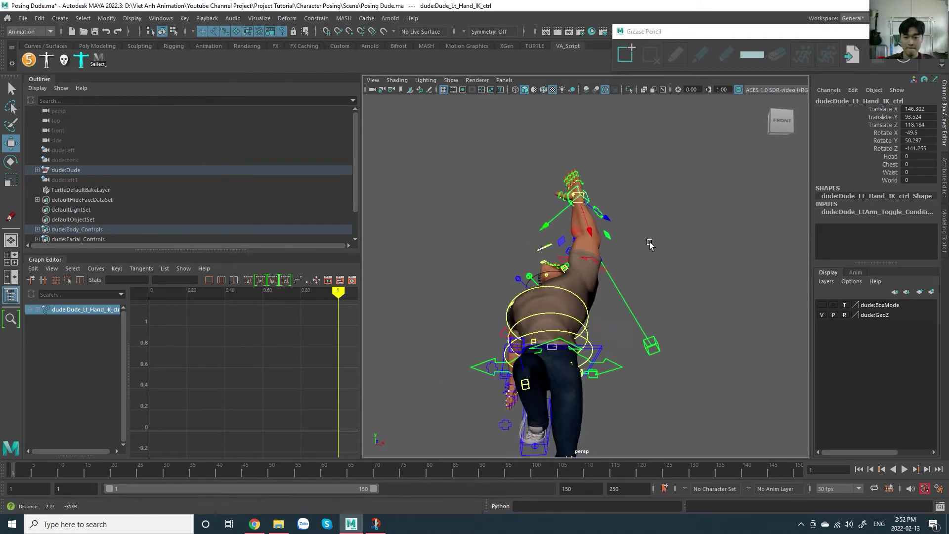
pyautogui.keyDown('alt'); pyautogui.moveTo(649, 242); pyautogui.dragTo(651, 222, button='middle'); pyautogui.keyUp('alt')
pyautogui.keyDown('alt'); pyautogui.moveTo(645, 251); pyautogui.dragTo(643, 244); pyautogui.keyUp('alt')
pyautogui.scroll(3, 642, 233)
pyautogui.keyDown('alt'); pyautogui.moveTo(636, 200); pyautogui.dragTo(669, 271, button='middle'); pyautogui.keyUp('alt')
pyautogui.moveTo(671, 273)
pyautogui.mouseDown(button='middle')
pyautogui.moveTo(667, 264)
pyautogui.moveTo(659, 281)
pyautogui.mouseUp(button='middle')
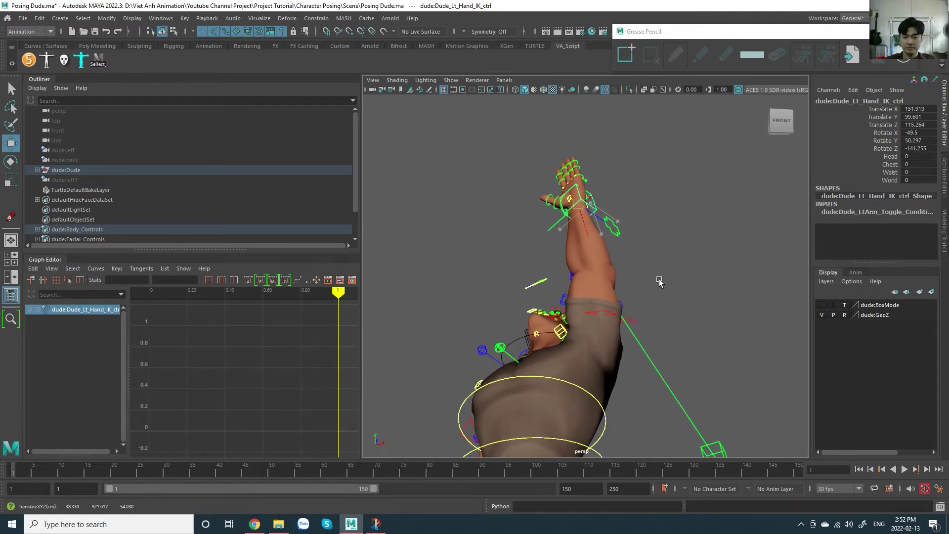
pyautogui.keyDown('alt'); pyautogui.moveTo(660, 282); pyautogui.dragTo(700, 288); pyautogui.keyUp('alt')
# Step: Match the left hand to the reference at about Rotate -63.6, 6.7, -87.2 and Translate 169.3, 85.8, 124.1
pyautogui.hotkey('alt', 'Tab')
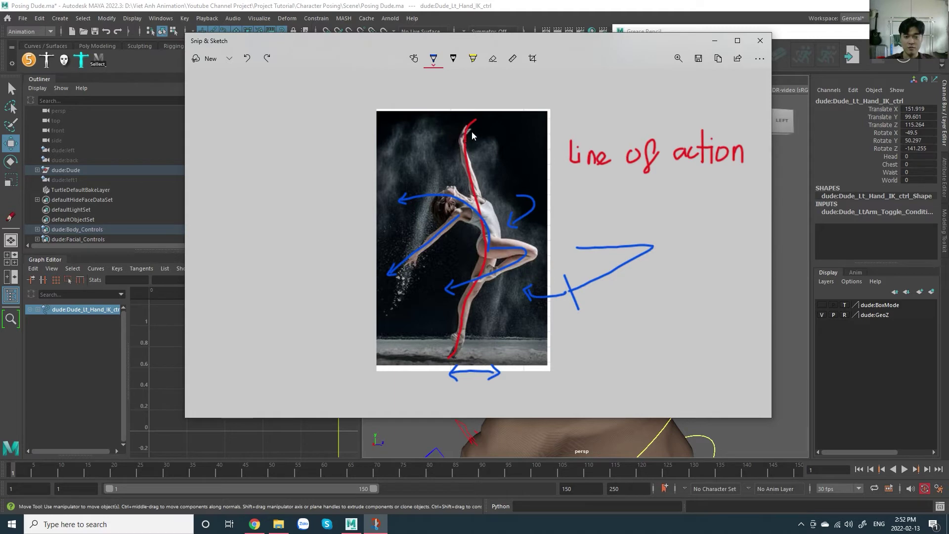
pyautogui.hotkey('alt', 'Tab')
pyautogui.press('e')
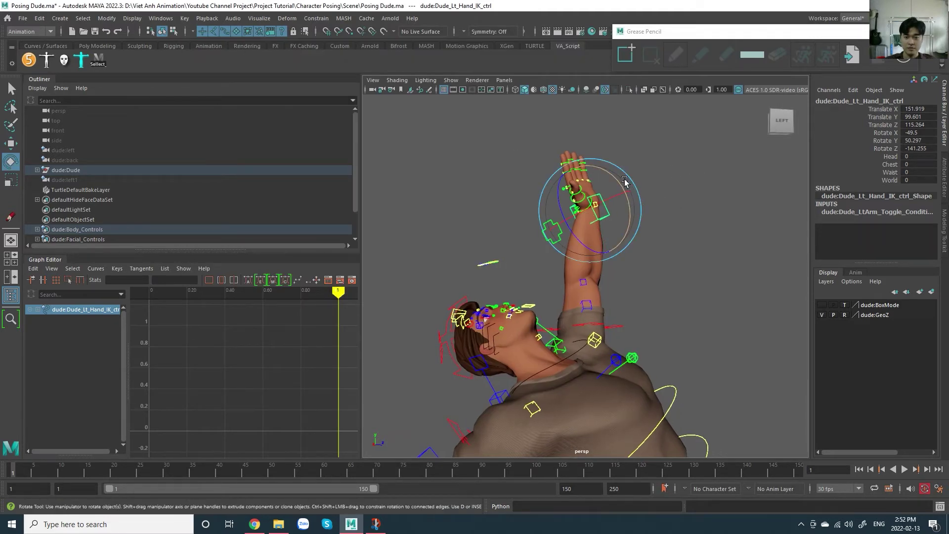
pyautogui.moveTo(624, 181)
pyautogui.mouseDown()
pyautogui.moveTo(635, 207)
pyautogui.moveTo(617, 176)
pyautogui.moveTo(628, 190)
pyautogui.mouseUp()
pyautogui.press('w')
pyautogui.moveTo(667, 228); pyautogui.dragTo(651, 196, button='middle')
pyautogui.scroll(-3, 648, 232)
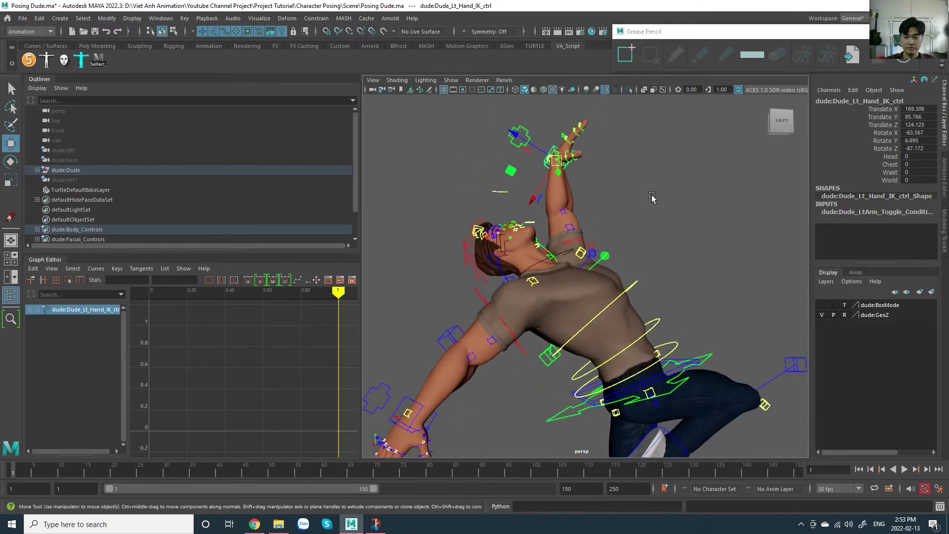
# Step: Rotate the left clavicle control further to refine the raised left shoulder
pyautogui.keyDown('alt'); pyautogui.moveTo(652, 197); pyautogui.dragTo(556, 233); pyautogui.keyUp('alt')
pyautogui.keyDown('alt'); pyautogui.moveTo(556, 232); pyautogui.dragTo(612, 246, button='right'); pyautogui.keyUp('alt')
pyautogui.keyDown('alt'); pyautogui.moveTo(613, 246); pyautogui.dragTo(634, 266); pyautogui.keyUp('alt')
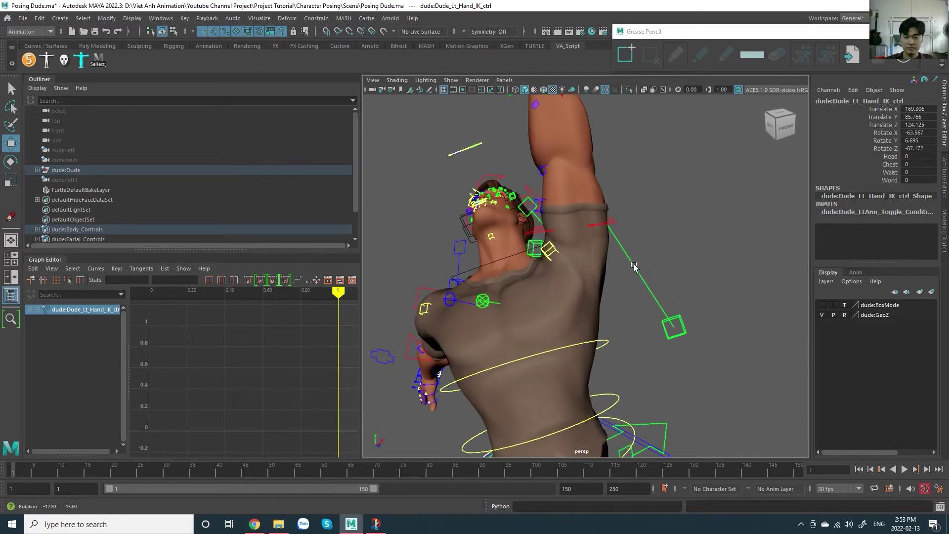
pyautogui.click(497, 306)
pyautogui.press('e')
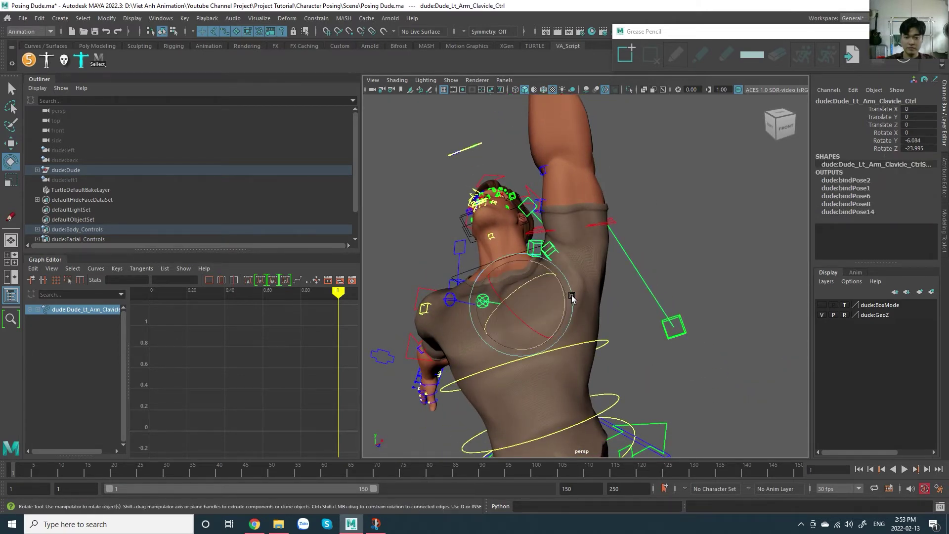
pyautogui.moveTo(571, 297); pyautogui.dragTo(561, 175)
# Step: Adjust the left hand IK control to about Translate X 169.3, Y 87.7 and Z 130.4, checking side and front views
pyautogui.click(544, 171)
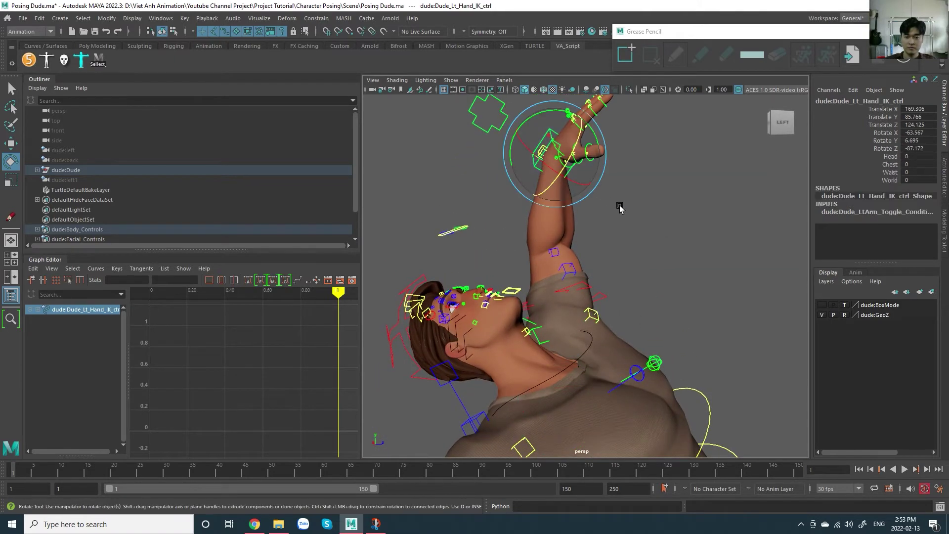
pyautogui.keyDown('alt'); pyautogui.moveTo(619, 205); pyautogui.dragTo(630, 204); pyautogui.keyUp('alt')
pyautogui.press('w')
pyautogui.moveTo(640, 205); pyautogui.dragTo(644, 199, button='middle')
pyautogui.scroll(-4, 643, 202)
pyautogui.keyDown('alt'); pyautogui.moveTo(645, 267); pyautogui.dragTo(606, 169, button='middle'); pyautogui.keyUp('alt')
pyautogui.keyDown('alt'); pyautogui.moveTo(606, 169); pyautogui.dragTo(587, 172); pyautogui.keyUp('alt')
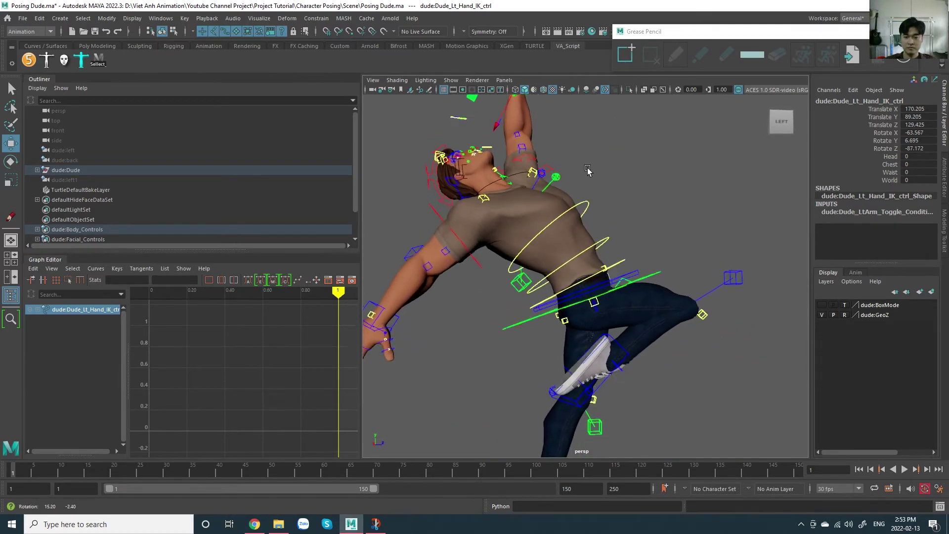
pyautogui.keyDown('alt'); pyautogui.moveTo(586, 171); pyautogui.dragTo(620, 224, button='middle'); pyautogui.keyUp('alt')
pyautogui.keyDown('alt'); pyautogui.moveTo(621, 225); pyautogui.dragTo(627, 228); pyautogui.keyUp('alt')
pyautogui.moveTo(623, 192); pyautogui.dragTo(626, 195, button='middle')
pyautogui.keyDown('alt'); pyautogui.moveTo(614, 196); pyautogui.dragTo(519, 203); pyautogui.keyUp('alt')
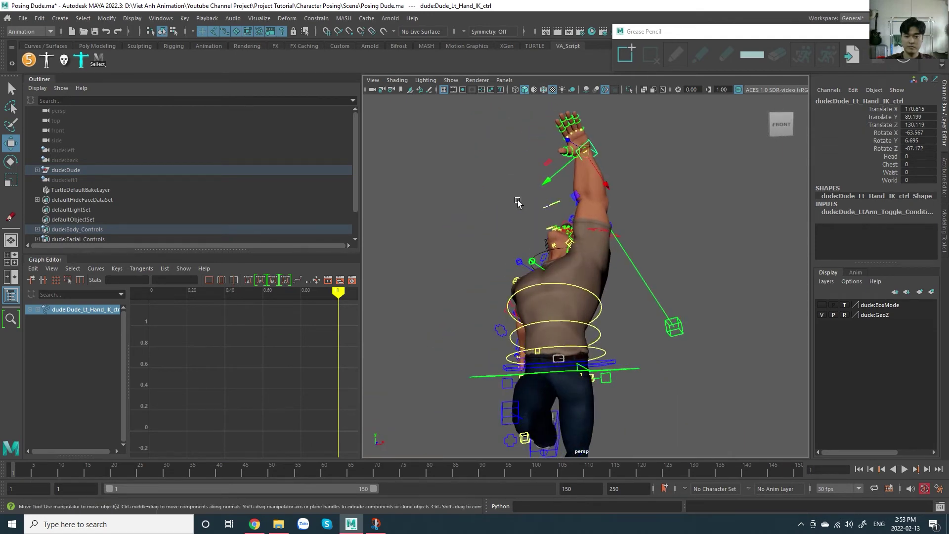
pyautogui.keyDown('alt'); pyautogui.moveTo(647, 174); pyautogui.dragTo(621, 171); pyautogui.keyUp('alt')
pyautogui.moveTo(633, 166); pyautogui.dragTo(628, 169, button='middle')
# Step: Rotate the left hand IK control to about X -40.7, Y 31.3 and Z -66.2 so the hand points upward
pyautogui.press('e')
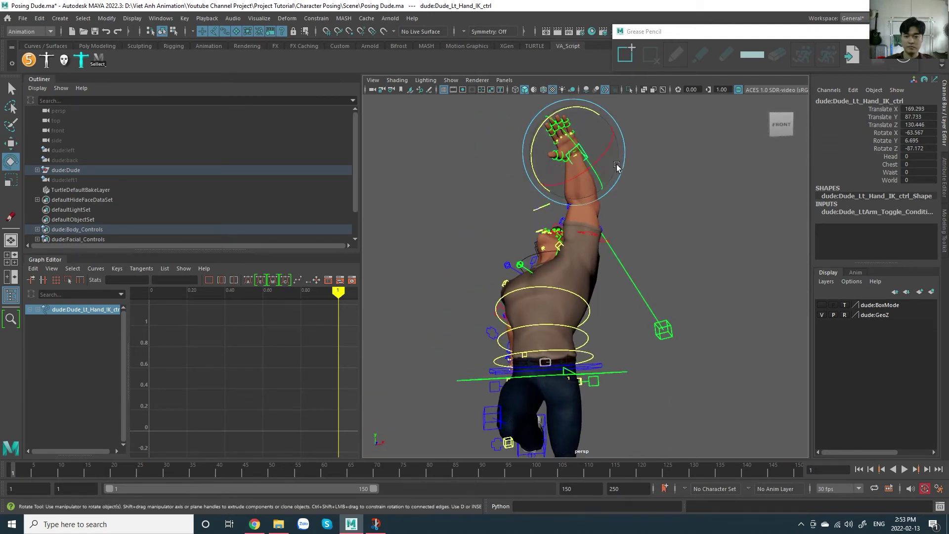
pyautogui.moveTo(579, 114); pyautogui.dragTo(604, 117)
pyautogui.moveTo(573, 167); pyautogui.dragTo(603, 144)
pyautogui.press('w')
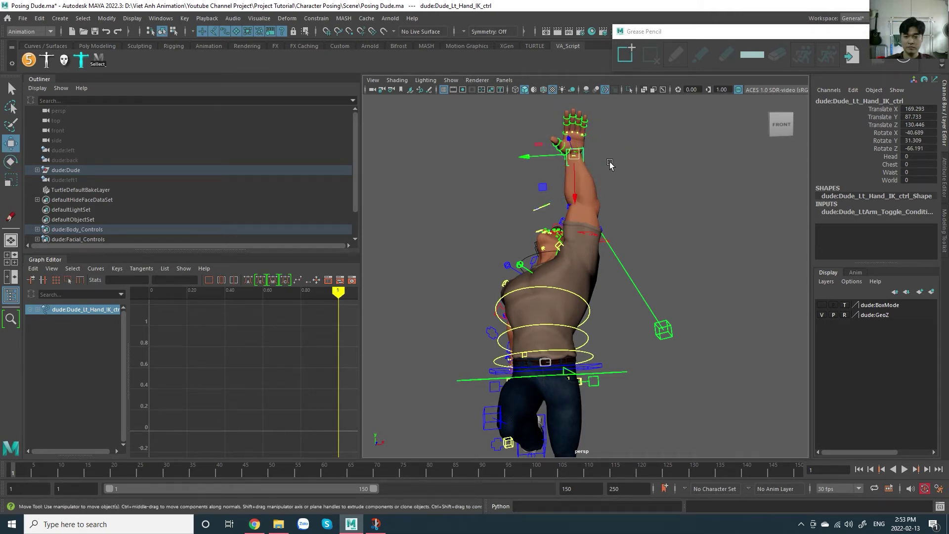
# Step: Fine-tune the left hand IK control to about Translate X 170.7, Y 89.0 and Z 130.0
pyautogui.moveTo(610, 163); pyautogui.dragTo(608, 160, button='middle')
pyautogui.keyDown('alt'); pyautogui.moveTo(607, 162); pyautogui.dragTo(597, 217); pyautogui.keyUp('alt')
pyautogui.scroll(3, 616, 195)
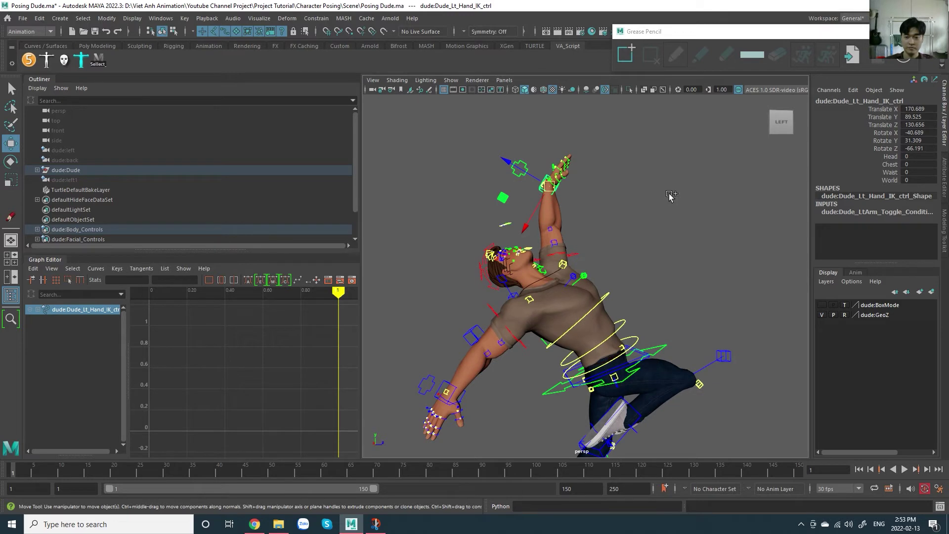
pyautogui.moveTo(660, 191); pyautogui.dragTo(611, 192)
pyautogui.keyDown('alt'); pyautogui.moveTo(612, 200); pyautogui.dragTo(626, 220, button='middle'); pyautogui.keyUp('alt')
pyautogui.moveTo(561, 175); pyautogui.dragTo(564, 173)
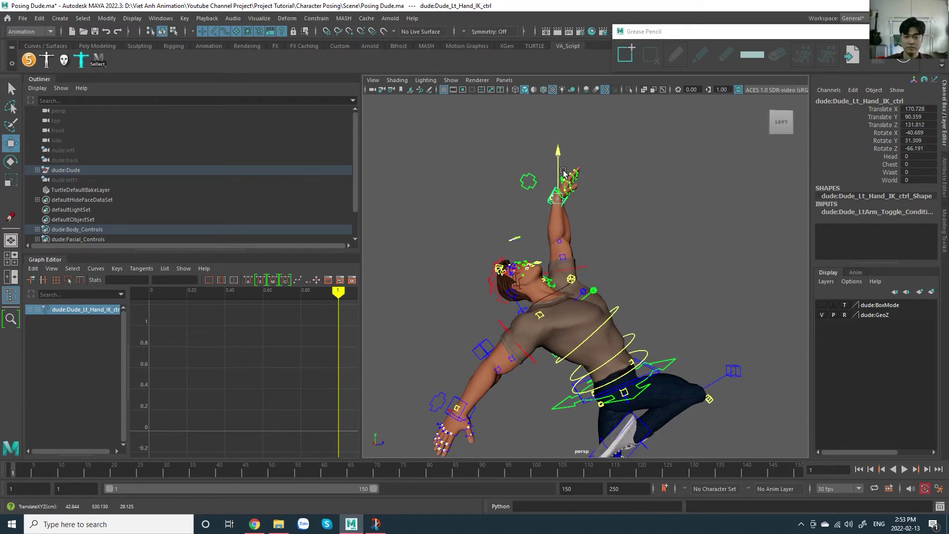
pyautogui.keyDown('alt'); pyautogui.moveTo(593, 197); pyautogui.dragTo(617, 190, button='right'); pyautogui.keyUp('alt')
pyautogui.keyDown('alt'); pyautogui.moveTo(617, 189); pyautogui.dragTo(614, 213); pyautogui.keyUp('alt')
# Step: Check the annotated dancer reference in Snip & Sketch and rotate the waist offset control to about Rotate X -10.6
pyautogui.hotkey('alt', 'Tab')
pyautogui.hotkey('alt', 'Tab')
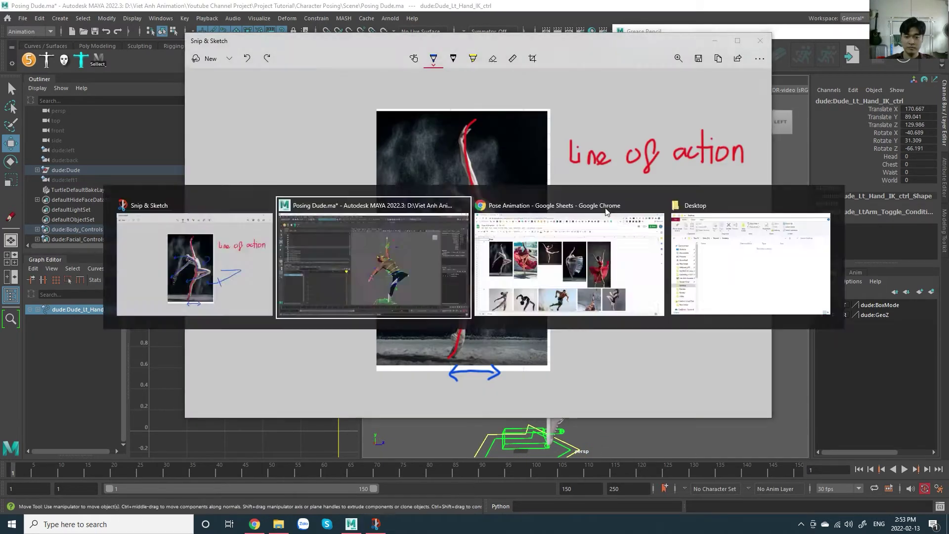
pyautogui.keyDown('alt'); pyautogui.moveTo(642, 255); pyautogui.dragTo(643, 262); pyautogui.keyUp('alt')
pyautogui.hotkey('alt', 'Tab')
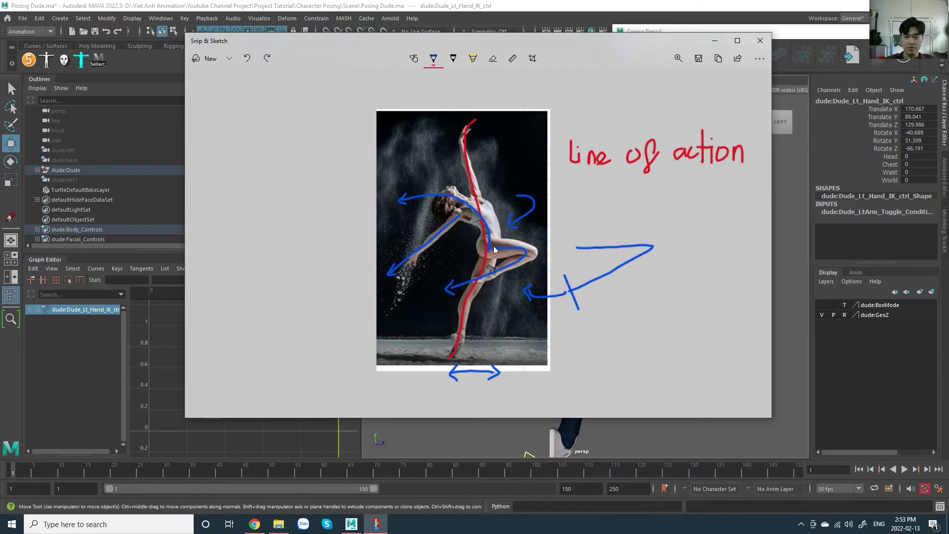
pyautogui.hotkey('alt', 'Tab')
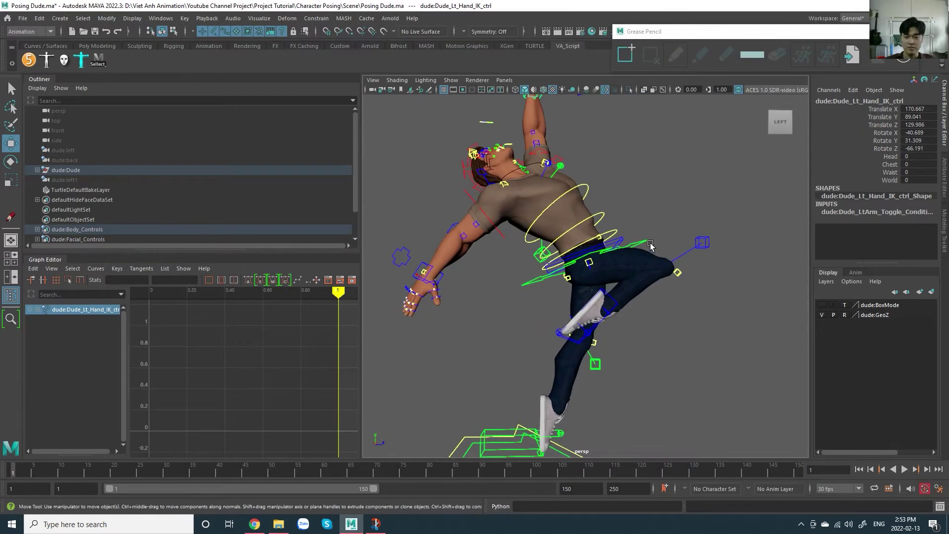
pyautogui.click(651, 245)
pyautogui.press('e')
pyautogui.keyDown('alt'); pyautogui.moveTo(682, 254); pyautogui.dragTo(696, 243, button='middle'); pyautogui.keyUp('alt')
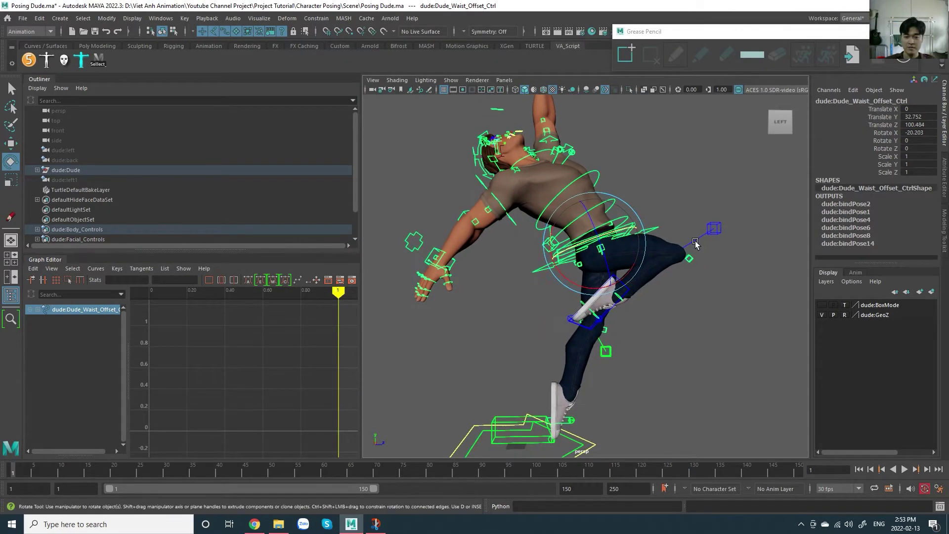
pyautogui.moveTo(631, 282); pyautogui.dragTo(625, 285)
pyautogui.keyDown('alt'); pyautogui.moveTo(667, 258); pyautogui.dragTo(663, 293, button='middle'); pyautogui.keyUp('alt')
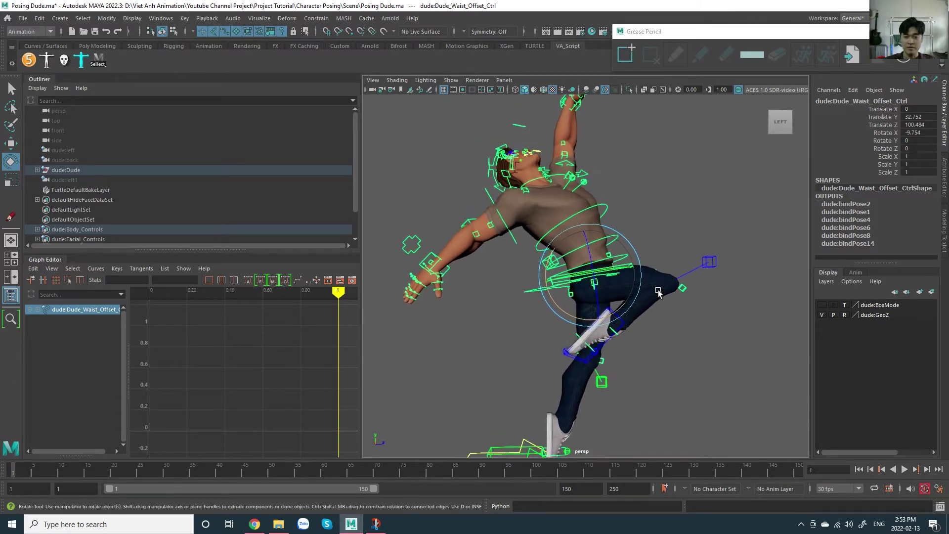
pyautogui.moveTo(670, 293)
pyautogui.keyDown('alt'); pyautogui.mouseDown(button='right')
pyautogui.moveTo(654, 303)
pyautogui.moveTo(669, 293)
pyautogui.mouseUp(button='right'); pyautogui.keyUp('alt')
pyautogui.scroll(1, 672, 293)
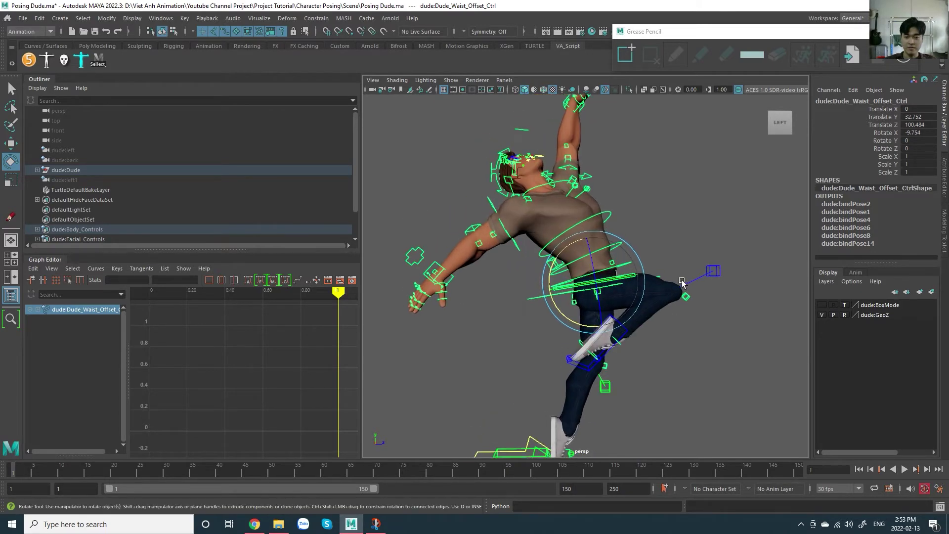
pyautogui.moveTo(583, 328); pyautogui.dragTo(585, 329)
pyautogui.scroll(3, 655, 286)
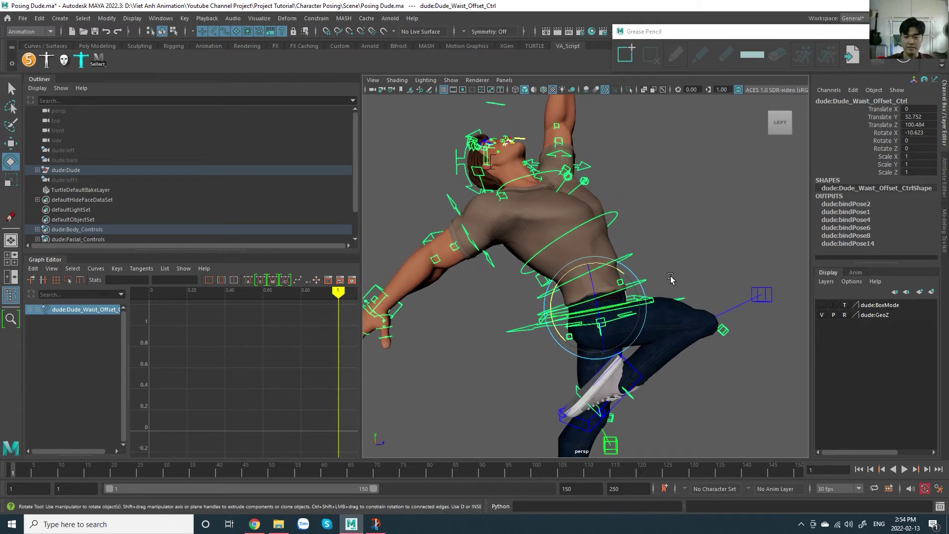
# Step: Arch the torso by rotating the three spine FK controls, from the lowest up, to about Rotate X -11.7, -11.5 and -11.8
pyautogui.click(655, 285)
pyautogui.click(653, 278)
pyautogui.moveTo(638, 281); pyautogui.dragTo(635, 279)
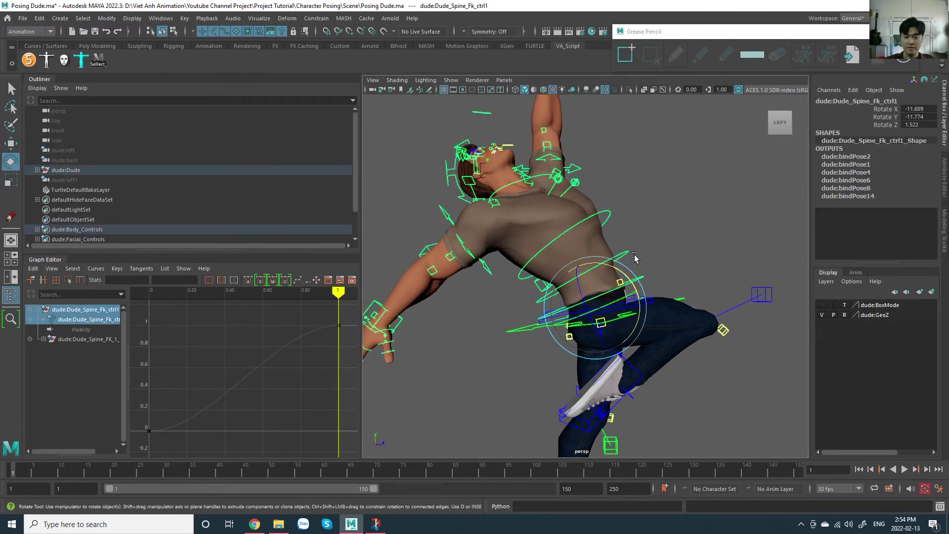
pyautogui.click(625, 252)
pyautogui.moveTo(677, 253); pyautogui.dragTo(631, 220, button='middle')
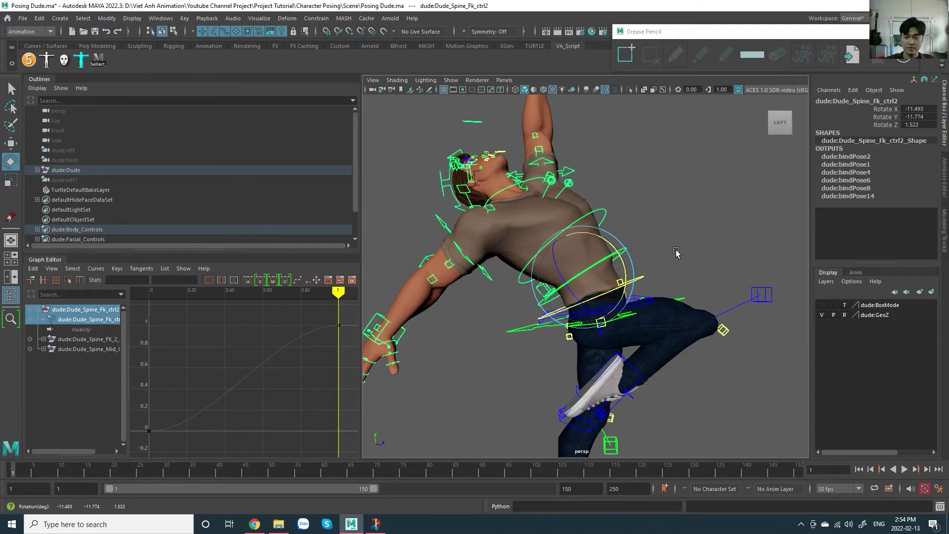
pyautogui.moveTo(676, 252); pyautogui.dragTo(661, 240, button='middle')
pyautogui.press('Down')
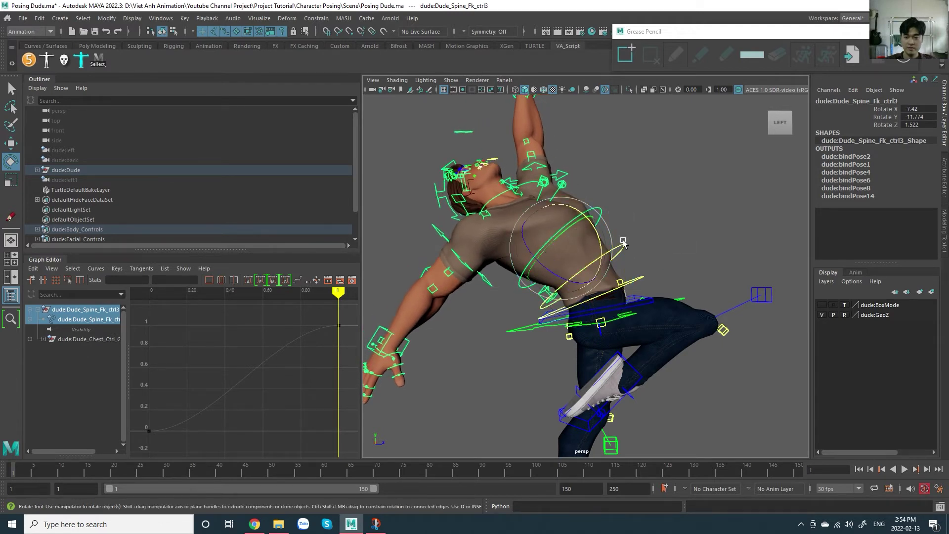
pyautogui.moveTo(607, 242); pyautogui.dragTo(606, 237)
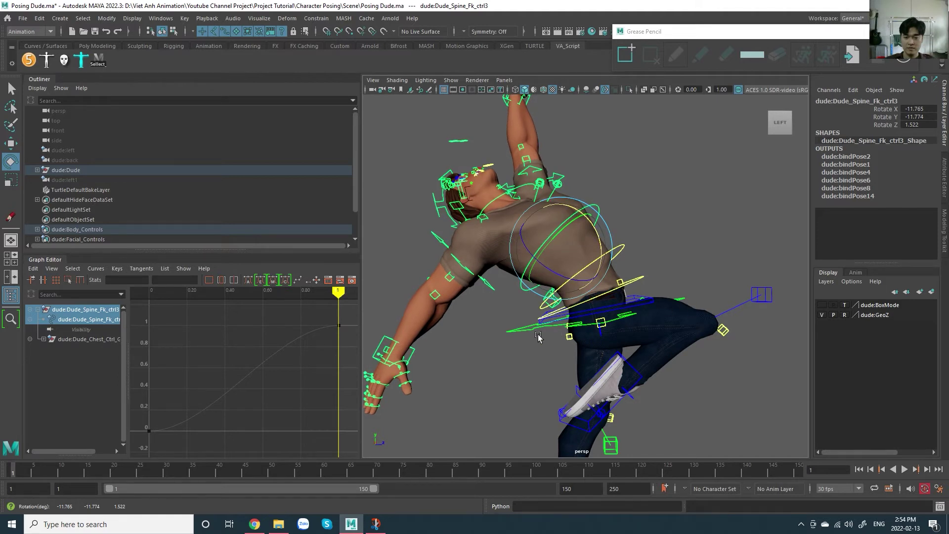
# Step: Rotate the waist offset control to about Rotate X -5.3 and check the pose from the front and side
pyautogui.click(632, 311)
pyautogui.moveTo(683, 237); pyautogui.dragTo(693, 236, button='middle')
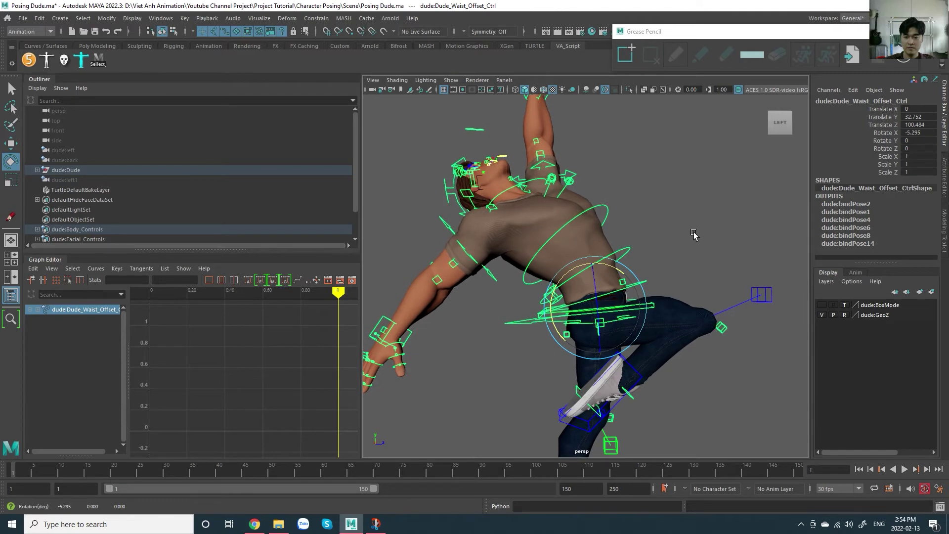
pyautogui.scroll(-3, 696, 239)
pyautogui.keyDown('alt'); pyautogui.moveTo(689, 258); pyautogui.dragTo(621, 261); pyautogui.keyUp('alt')
pyautogui.keyDown('alt'); pyautogui.moveTo(623, 258); pyautogui.dragTo(610, 278, button='right'); pyautogui.keyUp('alt')
pyautogui.keyDown('alt'); pyautogui.moveTo(611, 277); pyautogui.dragTo(610, 301, button='middle'); pyautogui.keyUp('alt')
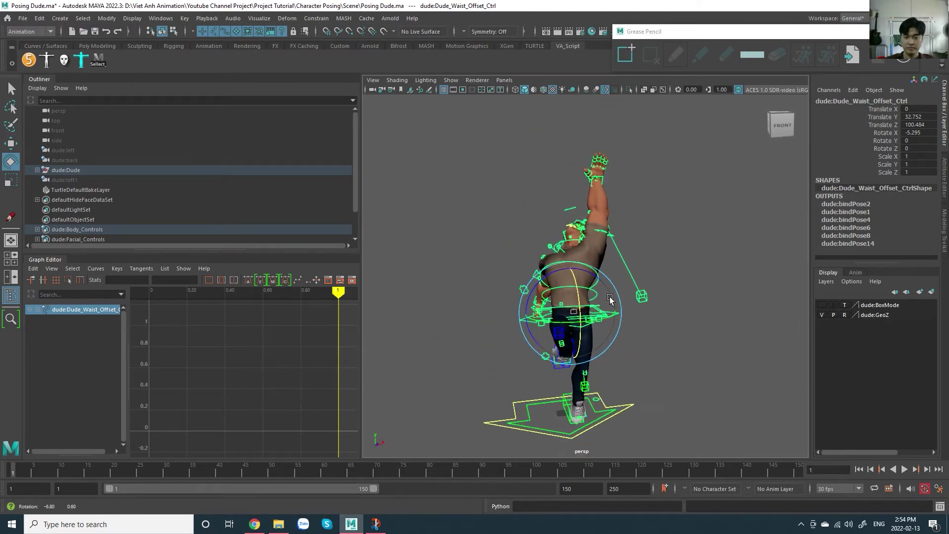
pyautogui.keyDown('alt'); pyautogui.moveTo(609, 301); pyautogui.dragTo(593, 297); pyautogui.keyUp('alt')
pyautogui.scroll(2, 595, 299)
pyautogui.scroll(2, 632, 283)
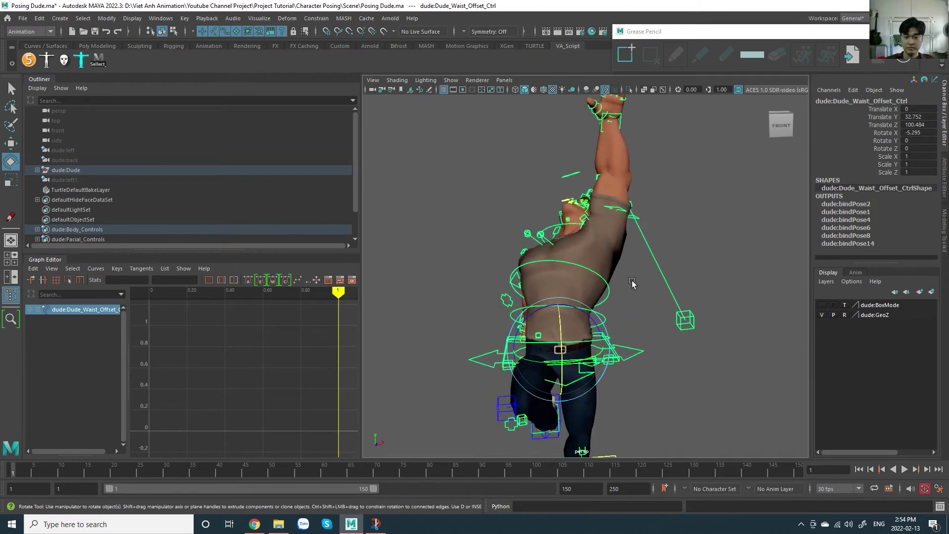
pyautogui.scroll(-3, 633, 289)
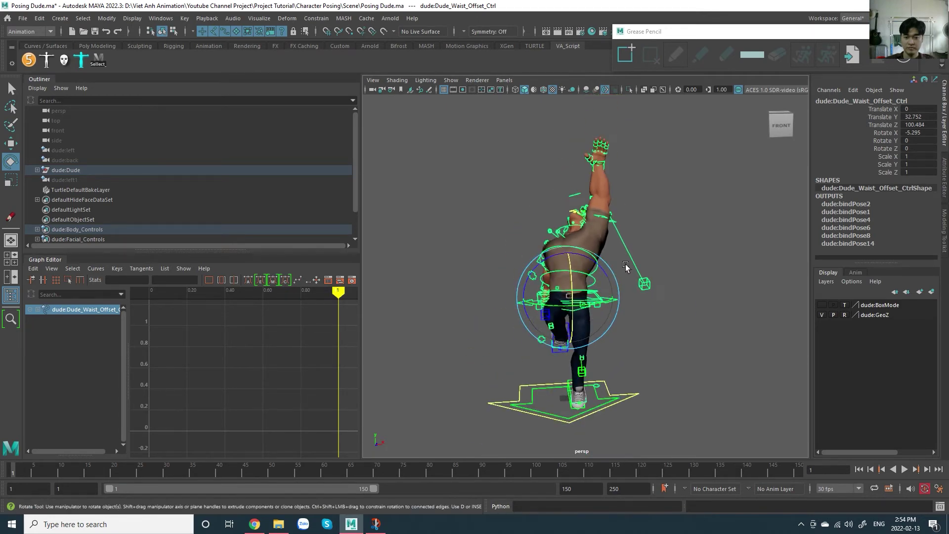
pyautogui.keyDown('alt'); pyautogui.moveTo(633, 289); pyautogui.dragTo(669, 297); pyautogui.keyUp('alt')
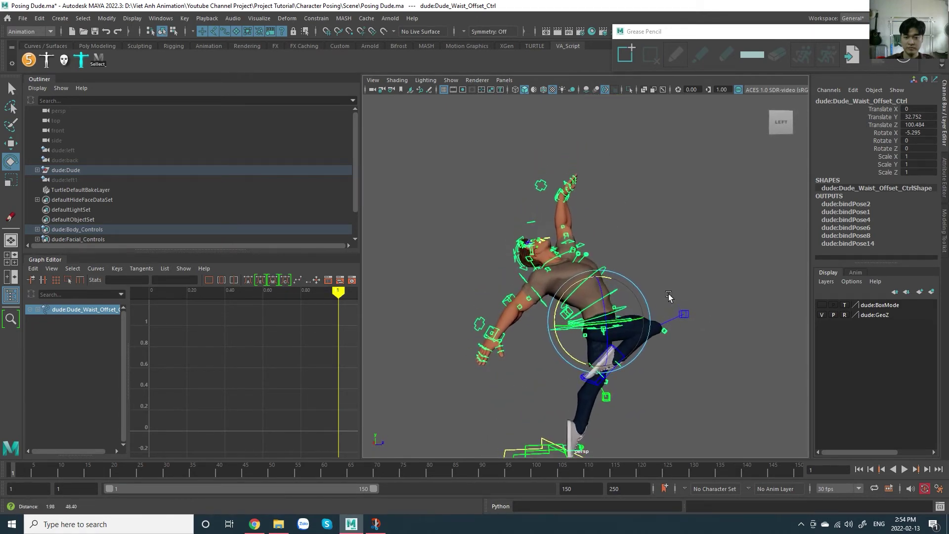
# Step: Rotate the left hand IK control to about X -46.9, Y 26.0 and Z -72.8 to refine the raised hand
pyautogui.scroll(5, 660, 283)
pyautogui.keyDown('alt'); pyautogui.moveTo(613, 195); pyautogui.dragTo(637, 277, button='middle'); pyautogui.keyUp('alt')
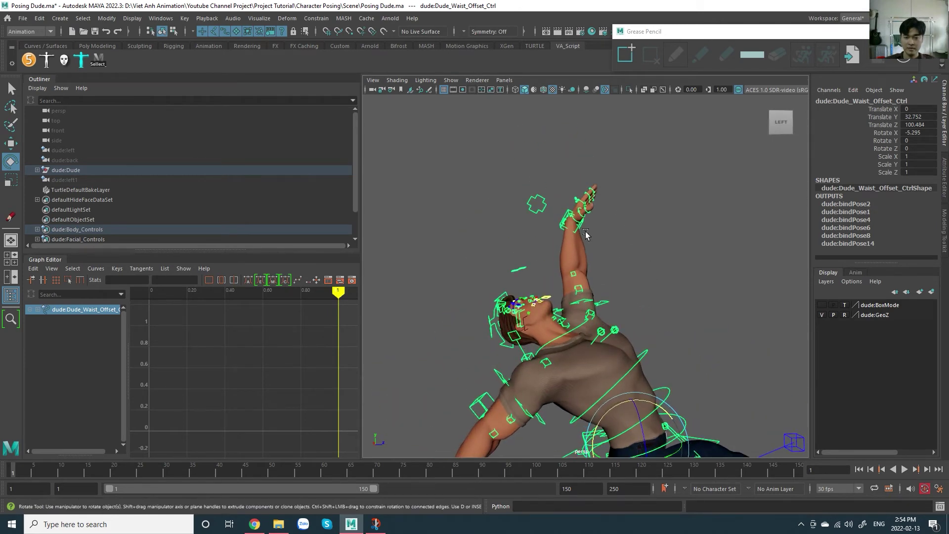
pyautogui.click(586, 233)
pyautogui.keyDown('alt'); pyautogui.moveTo(586, 234); pyautogui.dragTo(514, 265); pyautogui.keyUp('alt')
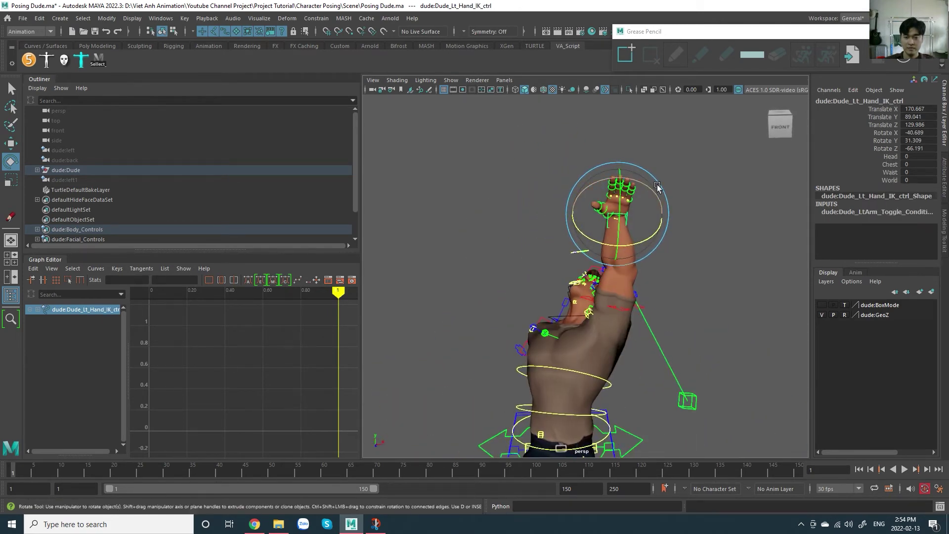
pyautogui.moveTo(657, 187); pyautogui.dragTo(643, 186)
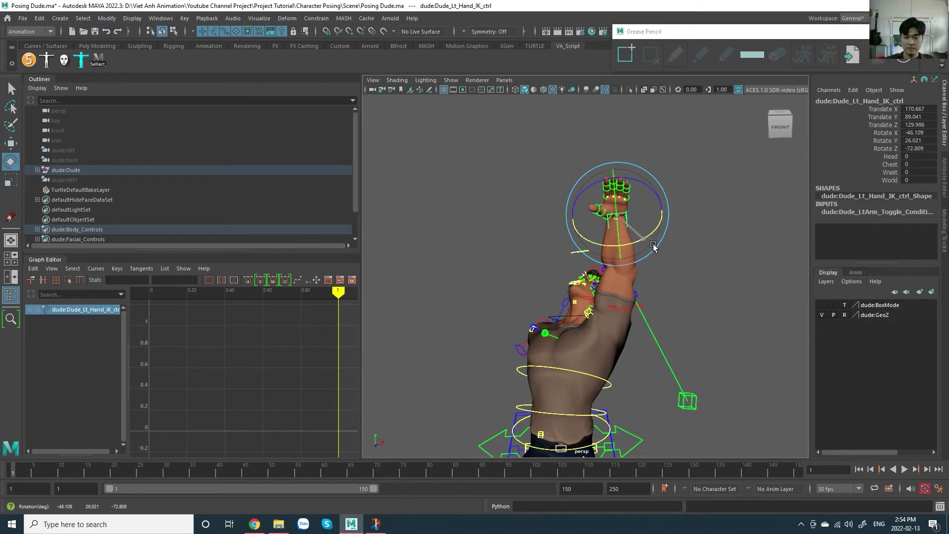
pyautogui.moveTo(653, 246); pyautogui.dragTo(653, 246)
# Step: Examine the whole pose from the front and left side, from the raised hand down to the legs and feet
pyautogui.keyDown('alt'); pyautogui.moveTo(684, 282); pyautogui.dragTo(676, 230, button='middle'); pyautogui.keyUp('alt')
pyautogui.scroll(-4, 667, 267)
pyautogui.keyDown('alt'); pyautogui.moveTo(651, 296); pyautogui.dragTo(629, 301); pyautogui.keyUp('alt')
pyautogui.scroll(4, 629, 301)
pyautogui.keyDown('alt'); pyautogui.moveTo(629, 300); pyautogui.dragTo(635, 305, button='middle'); pyautogui.keyUp('alt')
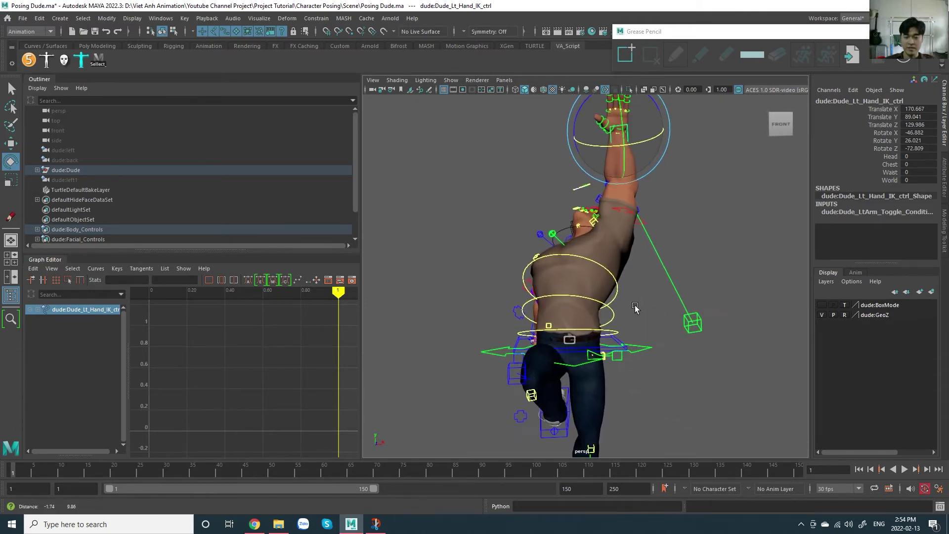
pyautogui.keyDown('alt'); pyautogui.moveTo(634, 307); pyautogui.dragTo(651, 279); pyautogui.keyUp('alt')
pyautogui.keyDown('alt'); pyautogui.moveTo(650, 262); pyautogui.dragTo(660, 296, button='middle'); pyautogui.keyUp('alt')
pyautogui.scroll(5, 524, 212)
pyautogui.keyDown('alt'); pyautogui.moveTo(529, 212); pyautogui.dragTo(551, 257, button='middle'); pyautogui.keyUp('alt')
pyautogui.scroll(-5, 550, 256)
pyautogui.keyDown('alt'); pyautogui.moveTo(613, 336); pyautogui.dragTo(597, 267, button='middle'); pyautogui.keyUp('alt')
pyautogui.keyDown('alt'); pyautogui.moveTo(606, 269); pyautogui.dragTo(590, 247); pyautogui.keyUp('alt')
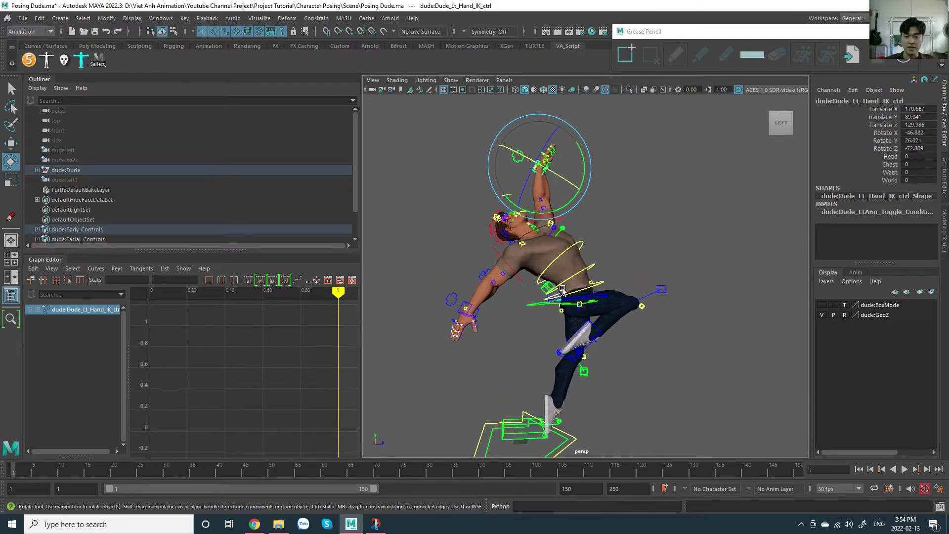
pyautogui.moveTo(621, 296)
pyautogui.keyDown('alt'); pyautogui.mouseDown()
pyautogui.moveTo(527, 309)
pyautogui.moveTo(585, 309)
pyautogui.moveTo(604, 326)
pyautogui.moveTo(607, 286)
pyautogui.mouseUp(); pyautogui.keyUp('alt')
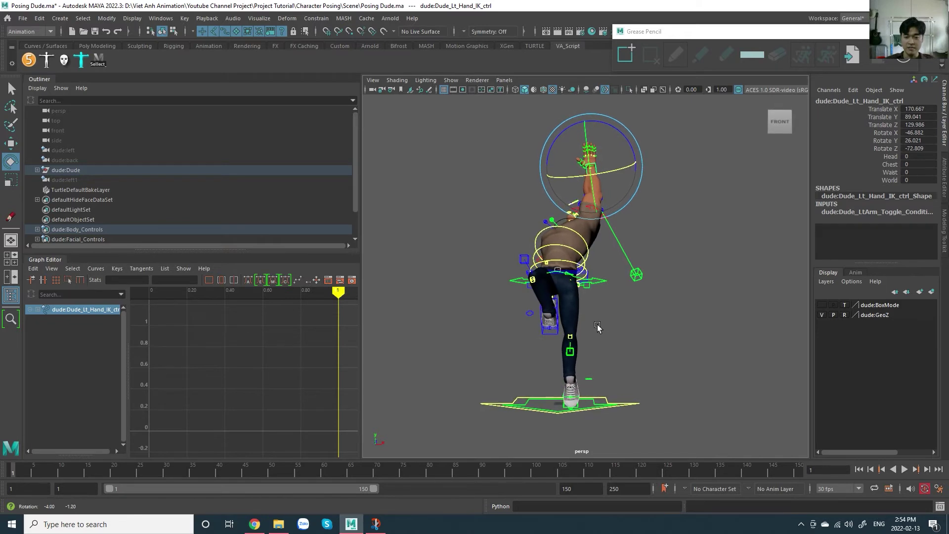
pyautogui.scroll(4, 641, 289)
pyautogui.keyDown('alt'); pyautogui.moveTo(647, 265); pyautogui.dragTo(650, 304, button='middle'); pyautogui.keyUp('alt')
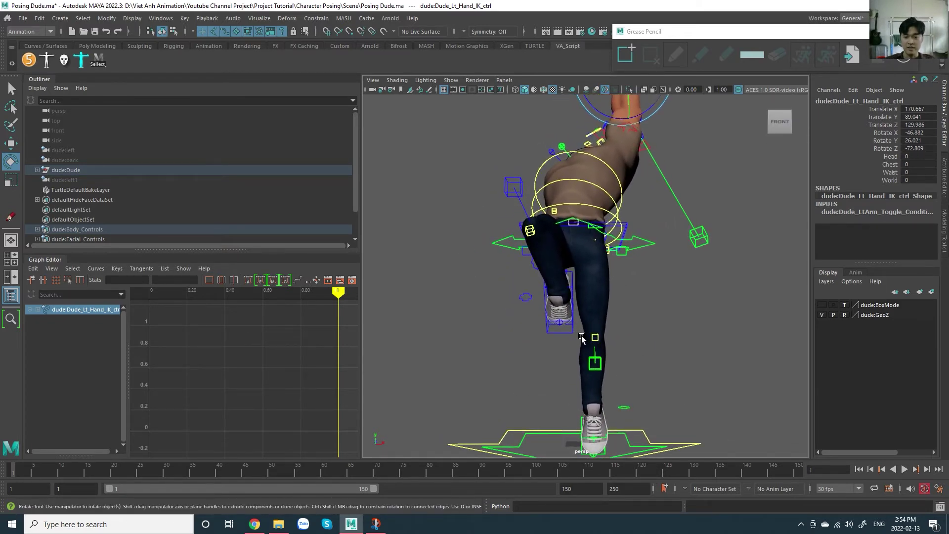
# Step: Shift the waist offset control sideways to about Translate X 45.8, moving the hips relative to the standing foot
pyautogui.click(572, 329)
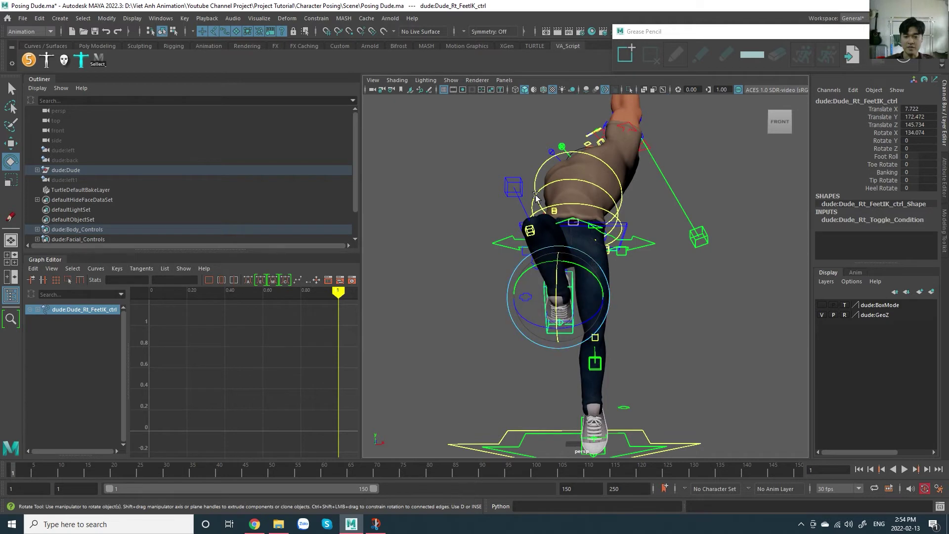
pyautogui.press('w')
pyautogui.scroll(-4, 675, 340)
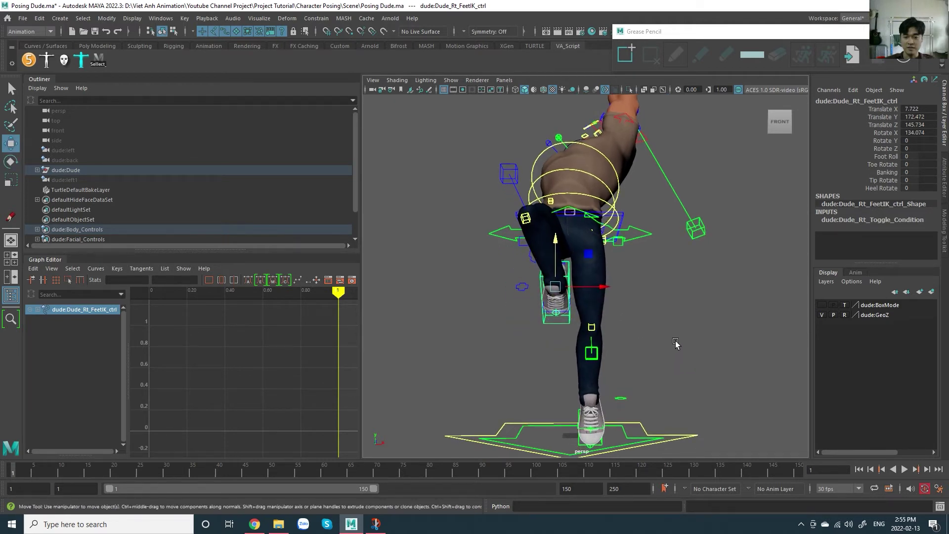
pyautogui.click(640, 246)
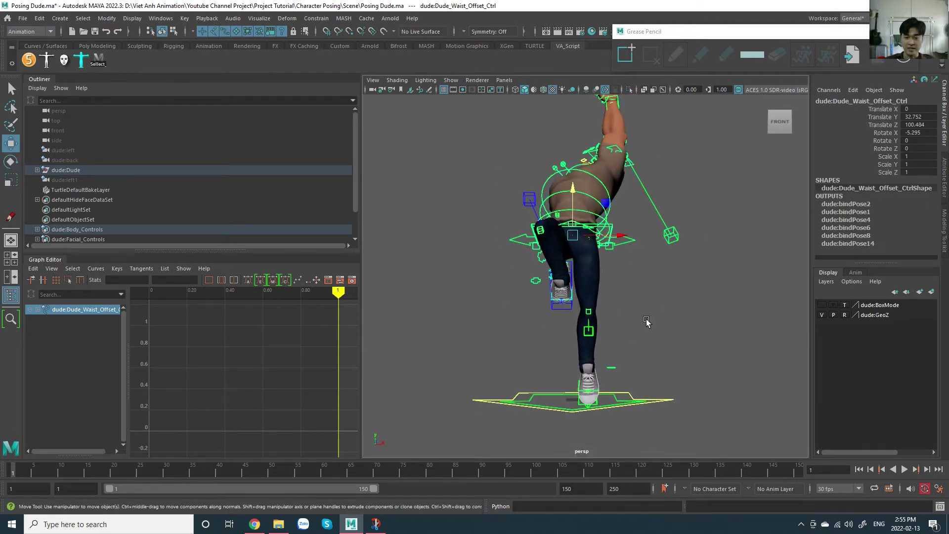
pyautogui.click(590, 410)
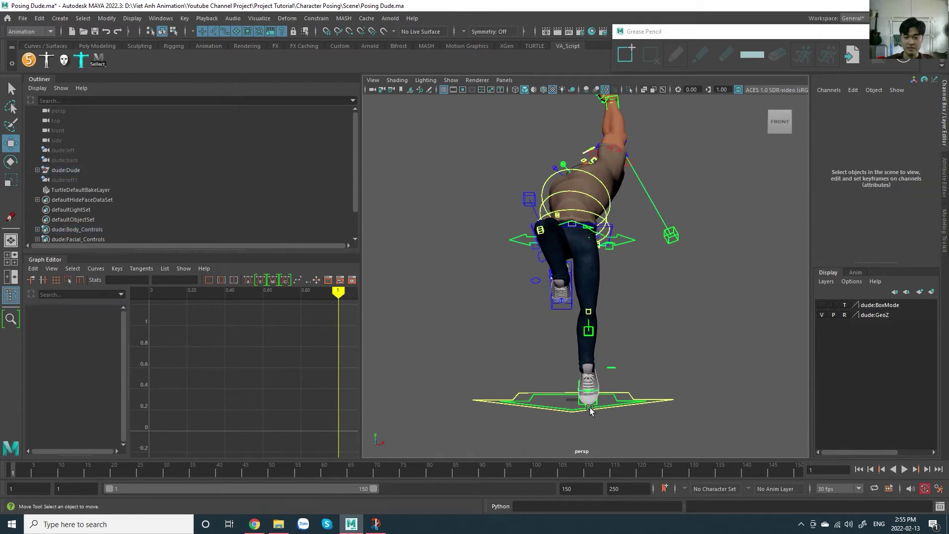
pyautogui.keyDown('alt'); pyautogui.moveTo(596, 235); pyautogui.dragTo(618, 276); pyautogui.keyUp('alt')
pyautogui.click(604, 275)
pyautogui.moveTo(650, 284)
pyautogui.keyDown('alt'); pyautogui.mouseDown(button='middle')
pyautogui.moveTo(639, 281)
pyautogui.moveTo(644, 292)
pyautogui.mouseUp(button='middle'); pyautogui.keyUp('alt')
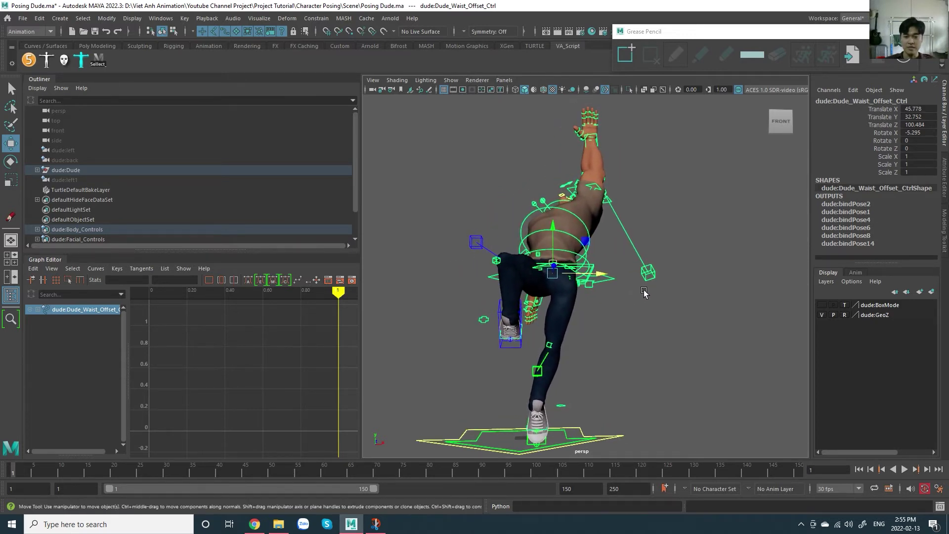
# Step: Draw a vertical Grease Pencil balance line from above the body down to the standing foot, plus a curved downward arrow beside the figure
pyautogui.scroll(-3, 631, 197)
pyautogui.keyDown('alt'); pyautogui.moveTo(631, 197); pyautogui.dragTo(617, 213, button='middle'); pyautogui.keyUp('alt')
pyautogui.scroll(3, 603, 263)
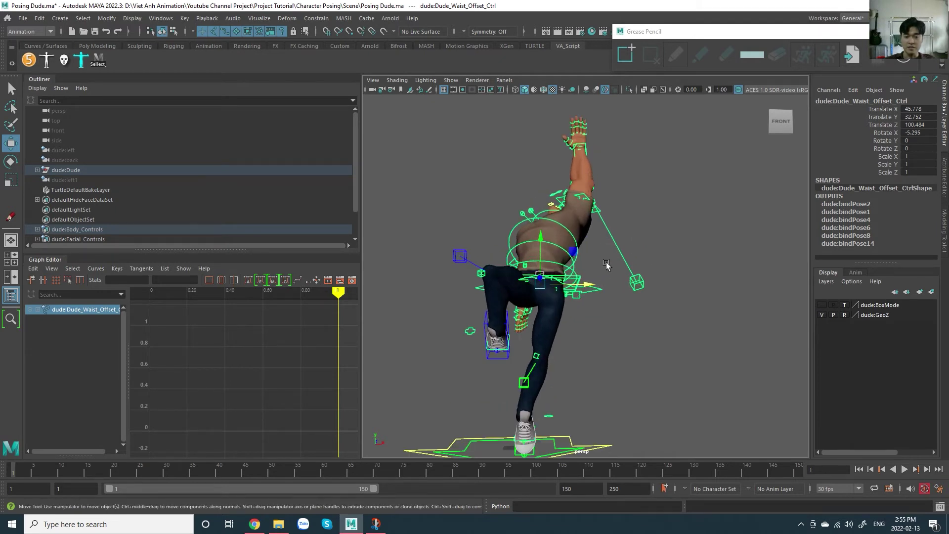
pyautogui.keyDown('alt'); pyautogui.moveTo(607, 266); pyautogui.dragTo(621, 213, button='middle'); pyautogui.keyUp('alt')
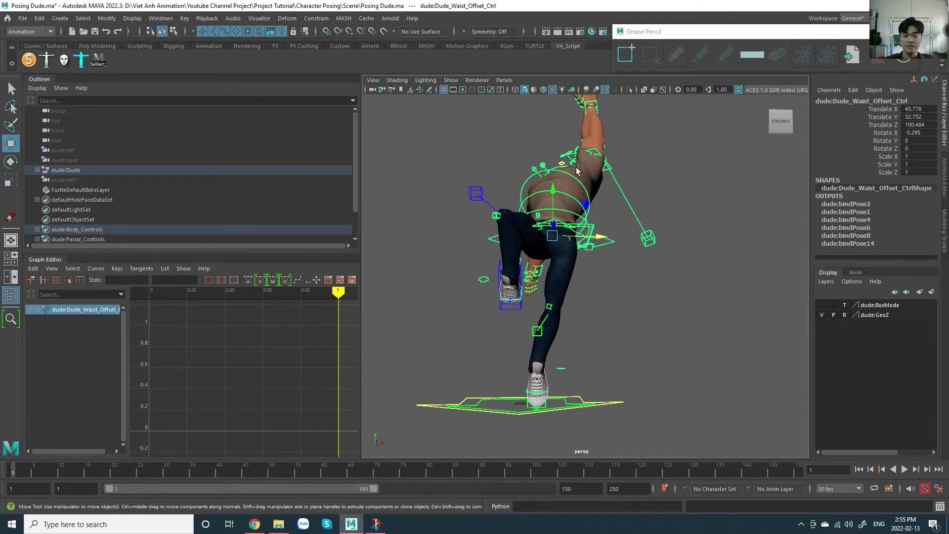
pyautogui.keyDown('alt'); pyautogui.moveTo(572, 410); pyautogui.dragTo(573, 208); pyautogui.keyUp('alt')
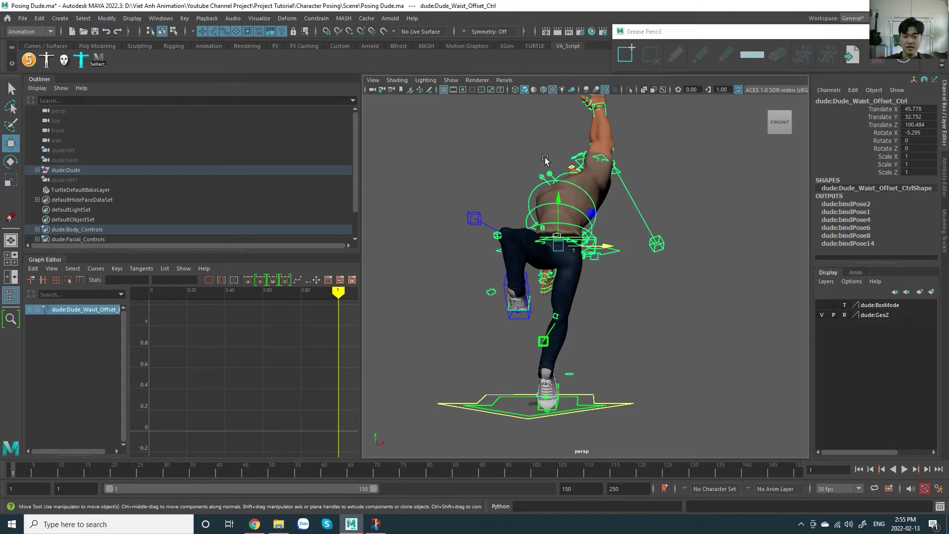
pyautogui.click(429, 89)
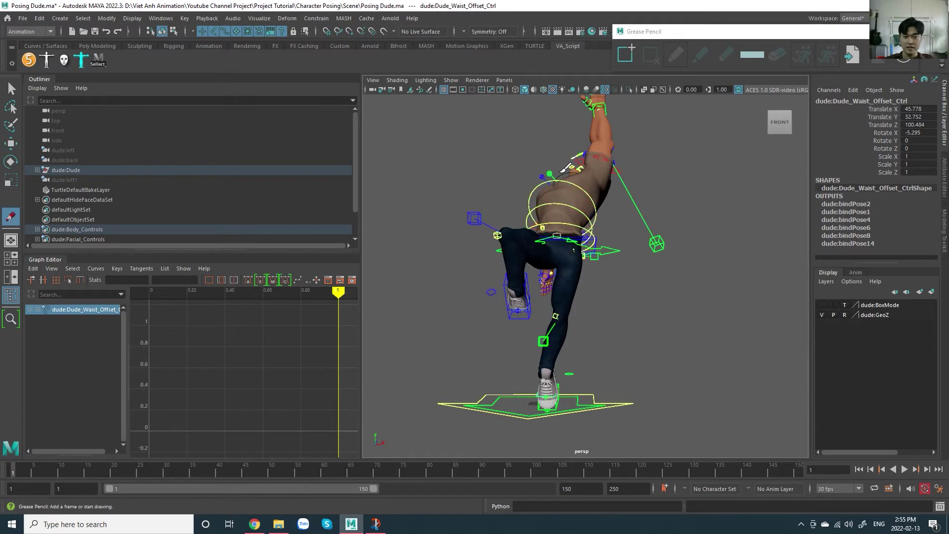
pyautogui.moveTo(553, 111); pyautogui.dragTo(553, 246)
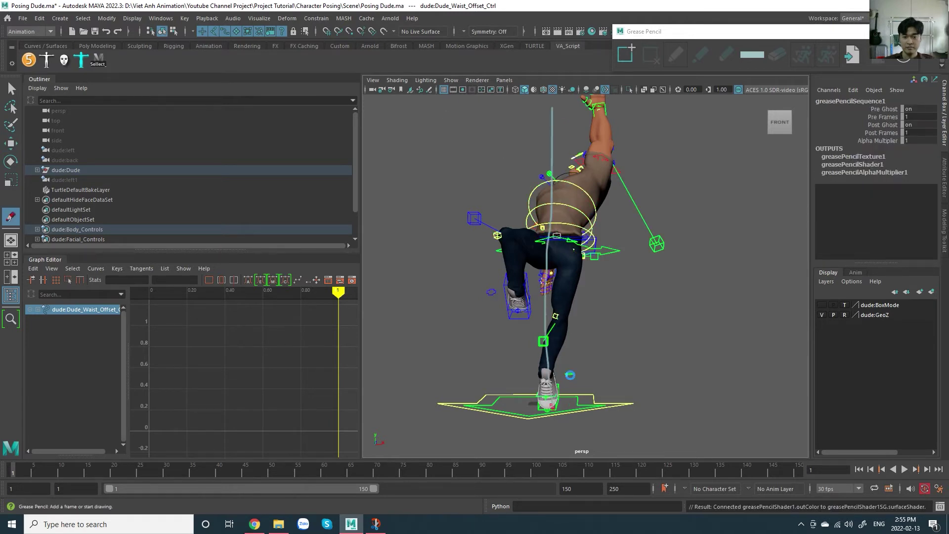
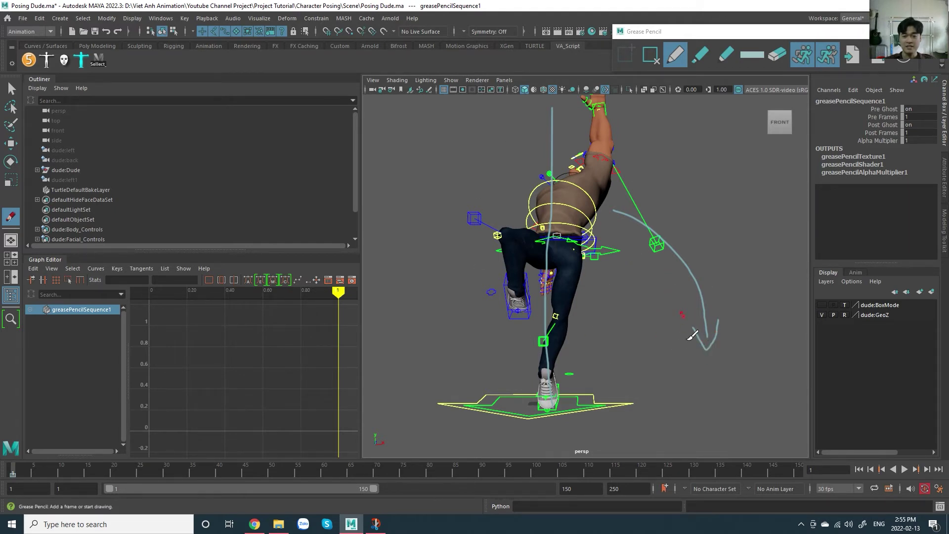
pyautogui.moveTo(631, 314)
pyautogui.keyDown('alt'); pyautogui.mouseDown()
pyautogui.moveTo(510, 315)
pyautogui.moveTo(680, 315)
pyautogui.moveTo(642, 314)
pyautogui.moveTo(669, 313)
pyautogui.moveTo(654, 312)
pyautogui.mouseUp(); pyautogui.keyUp('alt')
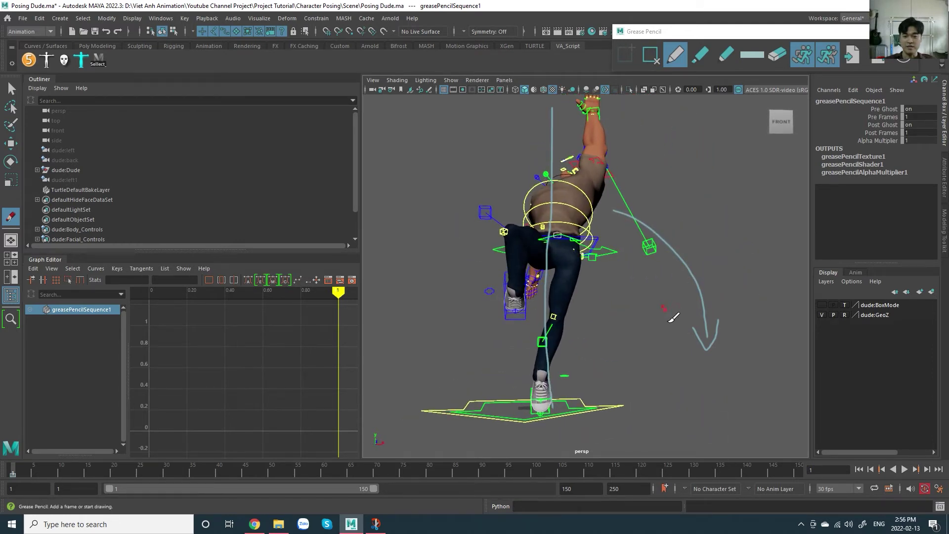
# Step: Undo the Grease Pencil balance drawing and the sideways shift of the waist offset control, returning its Translate X to 0
pyautogui.hotkey('ctrl', 'z')
pyautogui.click(660, 62)
pyautogui.press('w')
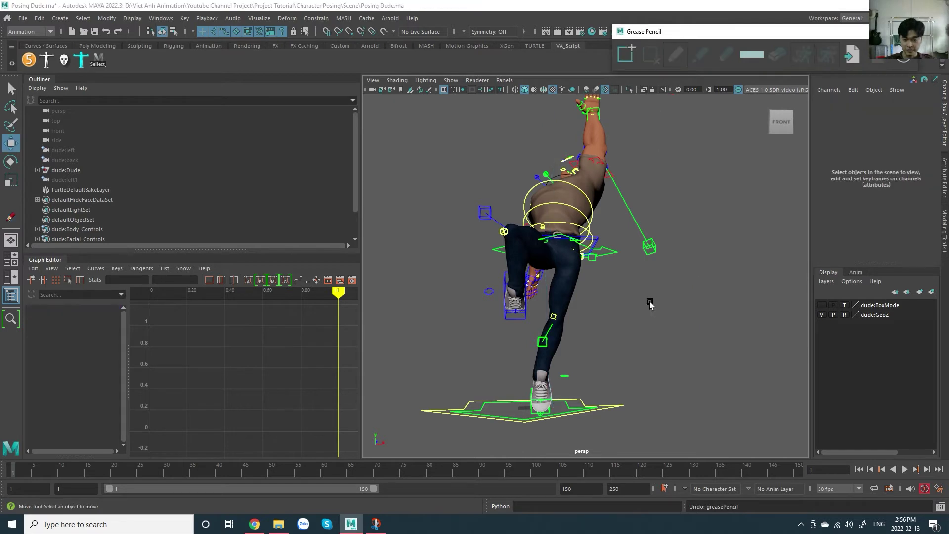
pyautogui.click(623, 259)
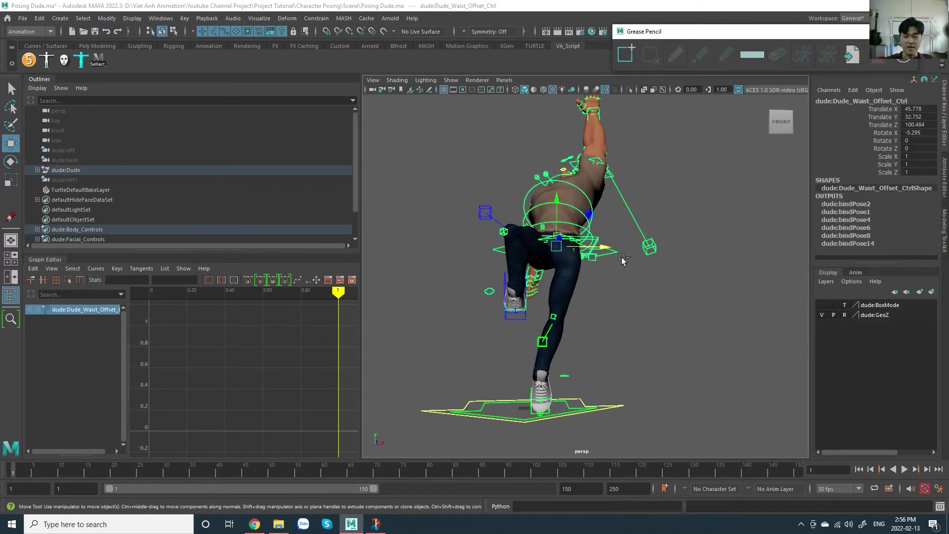
pyautogui.hotkey('ctrl', 'z')
pyautogui.hotkey('ctrl', 'z')
pyautogui.hotkey('ctrl', 'z')
pyautogui.hotkey('ctrl', 'z')
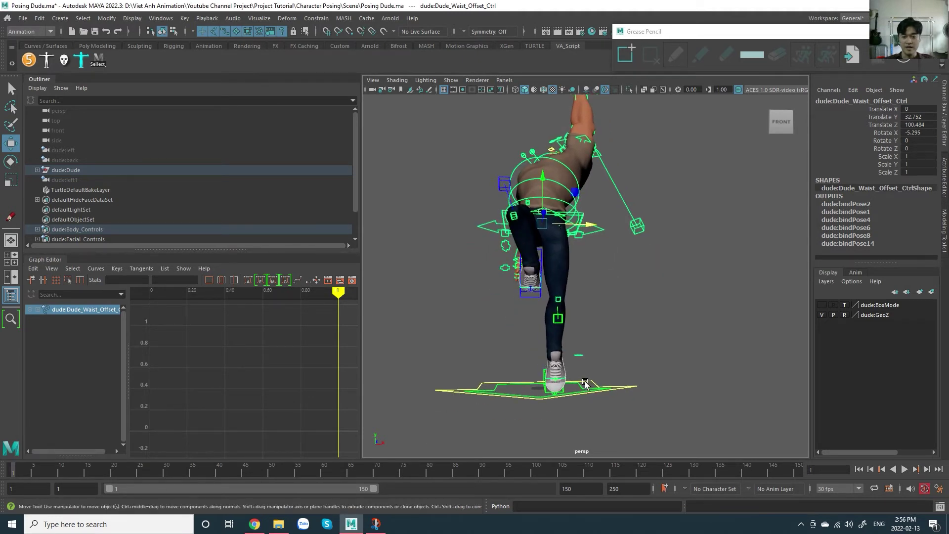
# Step: Shift the standing left foot's IK control slightly sideways toward the body's centre line
pyautogui.keyDown('alt'); pyautogui.moveTo(585, 384); pyautogui.dragTo(581, 379); pyautogui.keyUp('alt')
pyautogui.keyDown('alt'); pyautogui.moveTo(605, 371); pyautogui.dragTo(606, 324, button='middle'); pyautogui.keyUp('alt')
pyautogui.scroll(5, 574, 398)
pyautogui.scroll(-2, 570, 193)
pyautogui.keyDown('alt'); pyautogui.moveTo(576, 226); pyautogui.dragTo(577, 245, button='middle'); pyautogui.keyUp('alt')
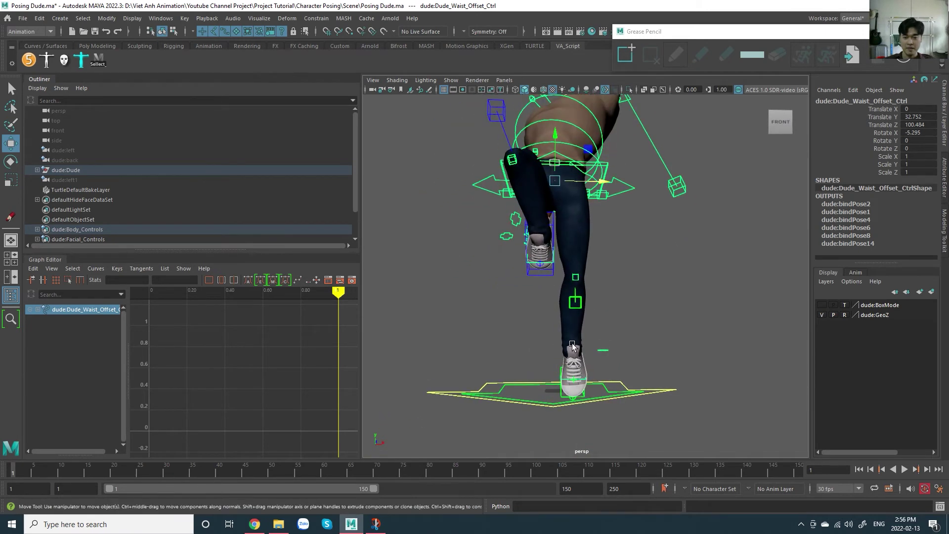
pyautogui.click(568, 395)
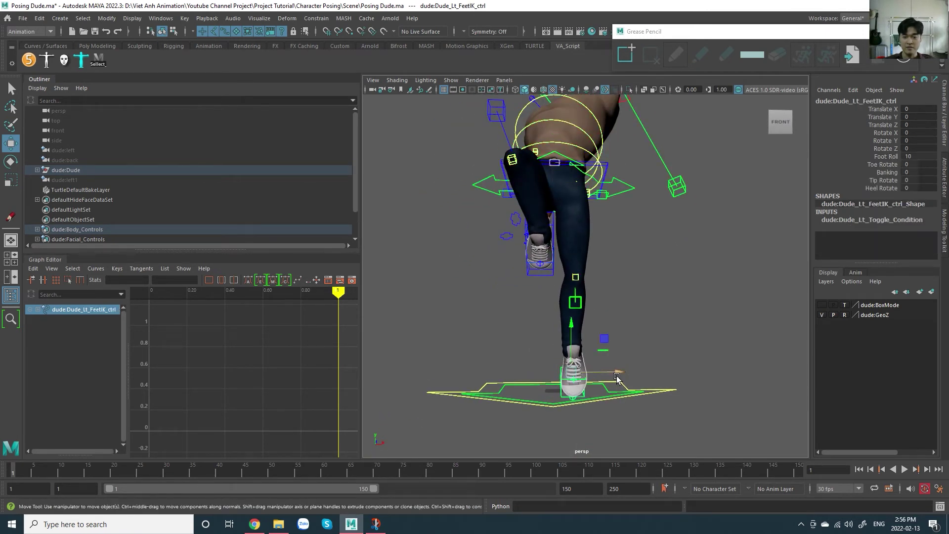
pyautogui.moveTo(617, 375); pyautogui.dragTo(609, 375)
# Step: Tilt the raised right foot's IK control and shift it slightly sideways to angle the lifted lower leg
pyautogui.keyDown('alt'); pyautogui.moveTo(606, 295); pyautogui.dragTo(609, 323, button='middle'); pyautogui.keyUp('alt')
pyautogui.click(556, 295)
pyautogui.press('e')
pyautogui.moveTo(579, 238); pyautogui.dragTo(566, 223)
pyautogui.press('w')
pyautogui.moveTo(594, 263); pyautogui.dragTo(588, 262)
# Step: Move the right knee control outward to about Translate X -31.7
pyautogui.keyDown('alt'); pyautogui.moveTo(605, 249); pyautogui.dragTo(609, 276, button='middle'); pyautogui.keyUp('alt')
pyautogui.click(509, 179)
pyautogui.moveTo(552, 187); pyautogui.dragTo(543, 187)
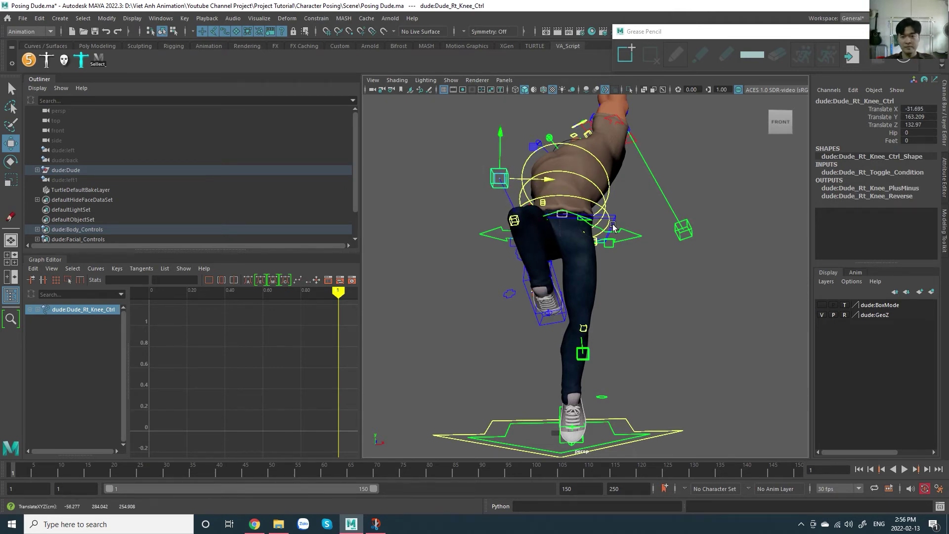
# Step: Try tilting the waist control sideways by about -15.2 degrees around Z
pyautogui.keyDown('alt'); pyautogui.moveTo(613, 224); pyautogui.dragTo(628, 257); pyautogui.keyUp('alt')
pyautogui.scroll(4, 629, 258)
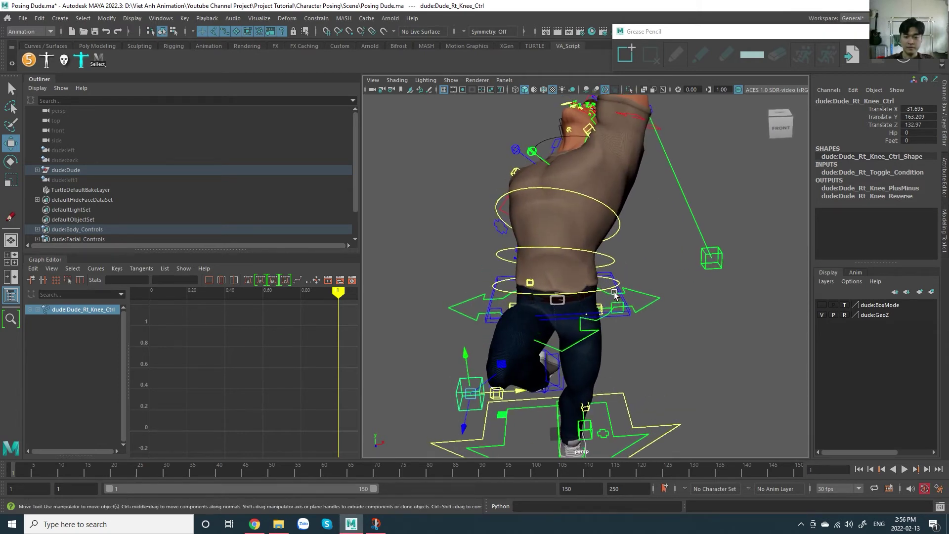
pyautogui.click(615, 292)
pyautogui.keyDown('alt'); pyautogui.moveTo(614, 295); pyautogui.dragTo(649, 289); pyautogui.keyUp('alt')
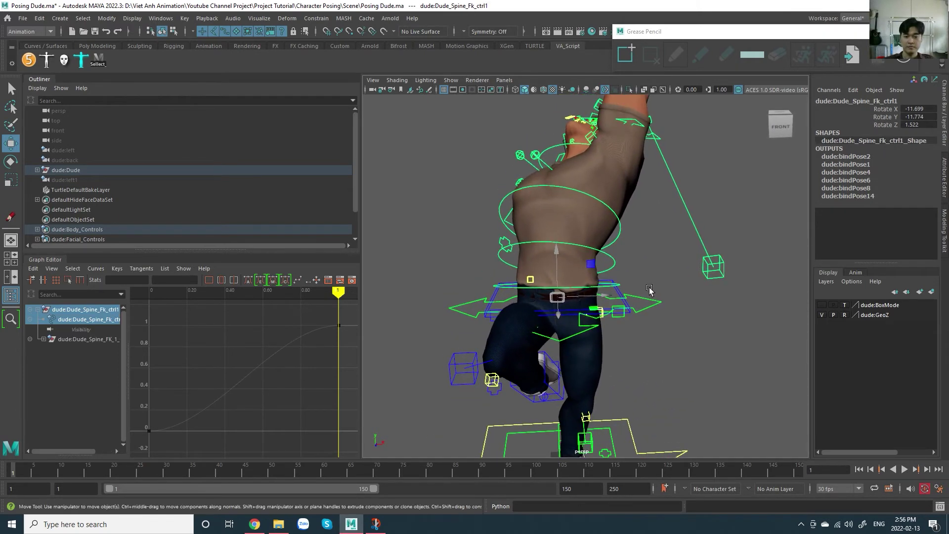
pyautogui.keyDown('alt'); pyautogui.moveTo(647, 287); pyautogui.dragTo(648, 254, button='middle'); pyautogui.keyUp('alt')
pyautogui.scroll(2, 622, 293)
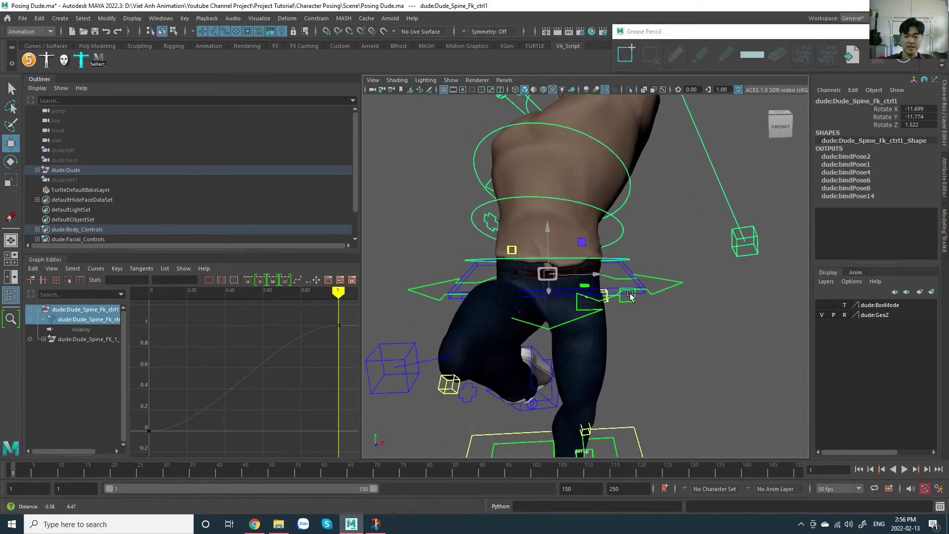
pyautogui.click(639, 277)
pyautogui.press('e')
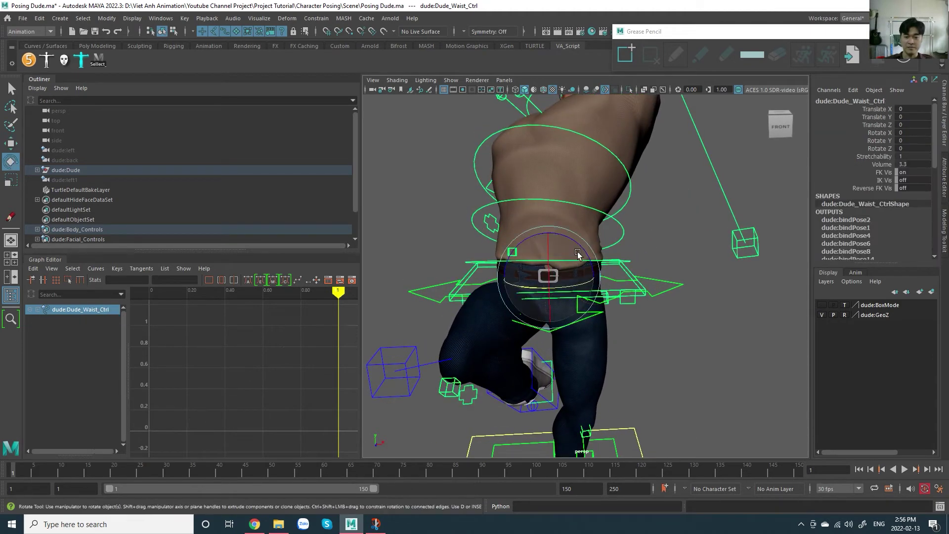
pyautogui.moveTo(576, 251); pyautogui.dragTo(589, 252)
pyautogui.hotkey('ctrl', 'z')
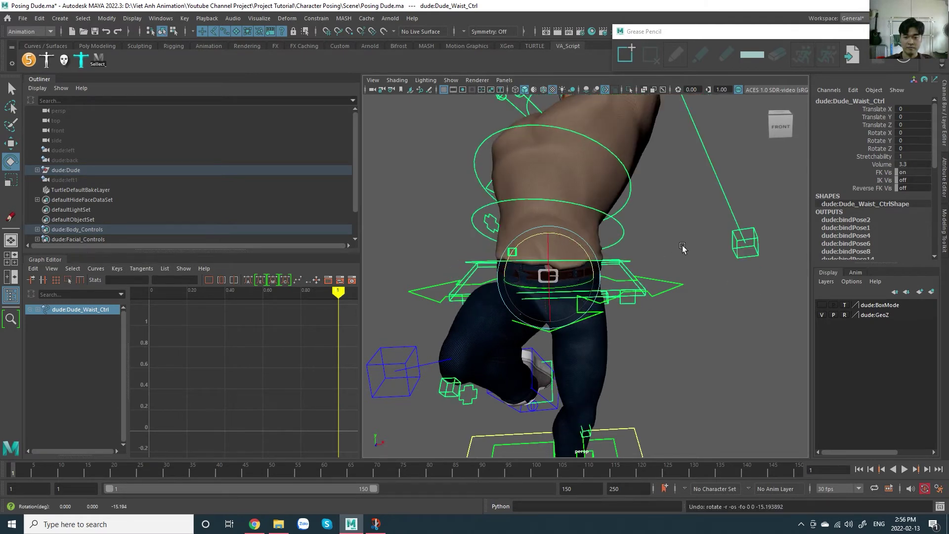
# Step: Try rotating the lowest spine FK control to tilt the torso sideways
pyautogui.click(684, 247)
pyautogui.click(616, 262)
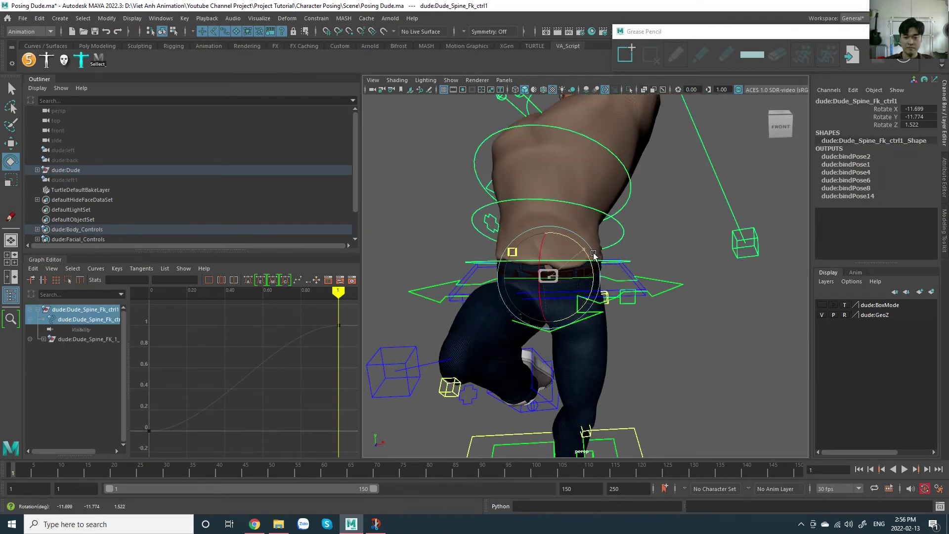
pyautogui.moveTo(595, 255); pyautogui.dragTo(597, 259)
pyautogui.hotkey('ctrl', 'z')
pyautogui.hotkey('ctrl', 'z')
pyautogui.hotkey('ctrl', 'z')
# Step: Turn on IK Vis for the waist control to show the IK spine and hip controls
pyautogui.click(637, 280)
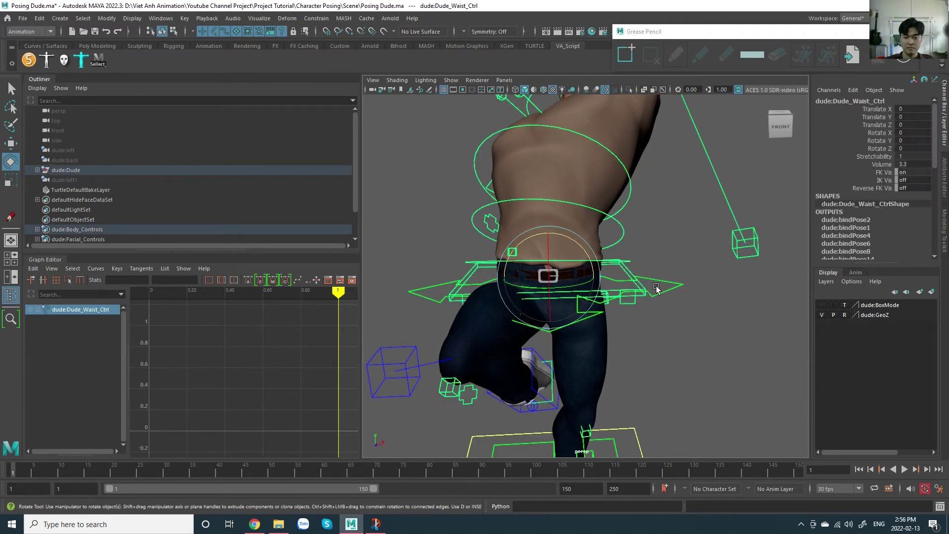
pyautogui.click(877, 181)
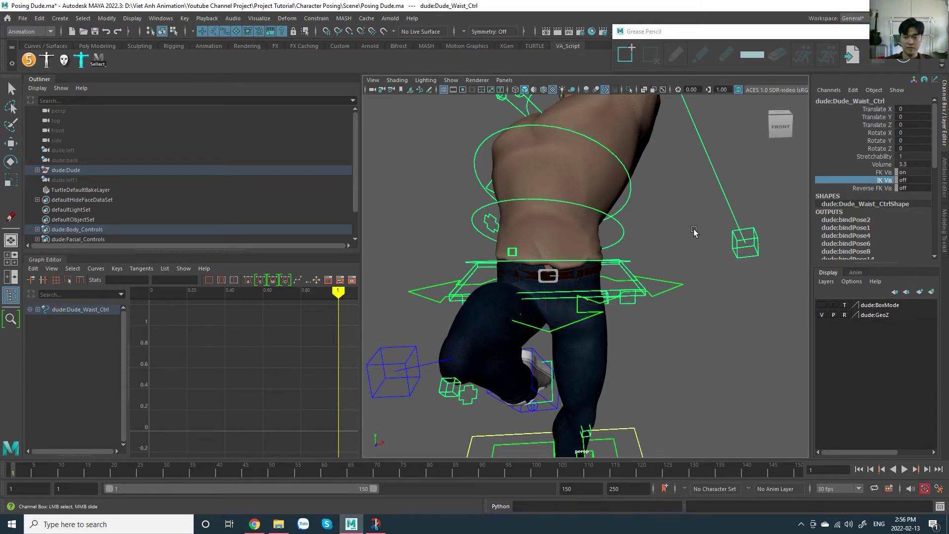
pyautogui.moveTo(694, 232); pyautogui.dragTo(704, 237, button='middle')
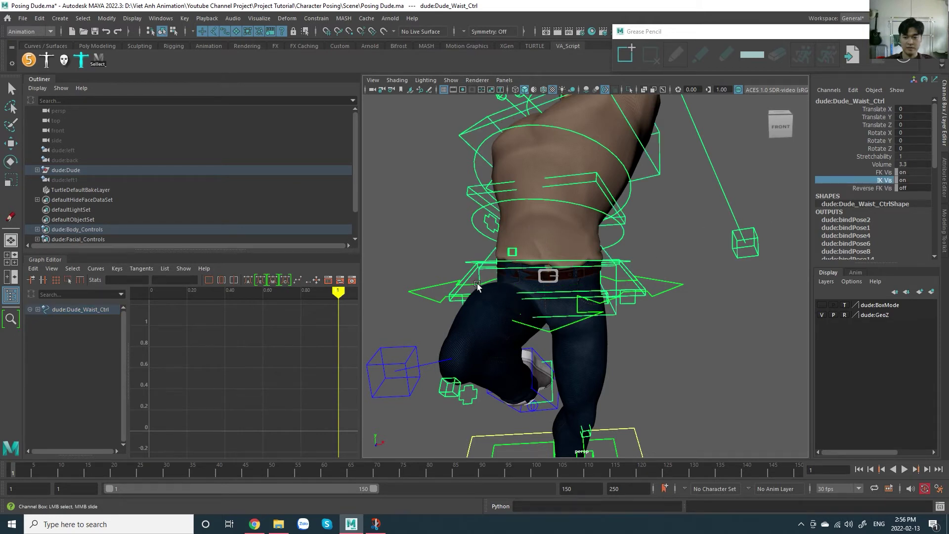
# Step: Rotate the hip control to about Z -16.9 so the pelvis tilts down toward the standing leg
pyautogui.click(456, 258)
pyautogui.press('e')
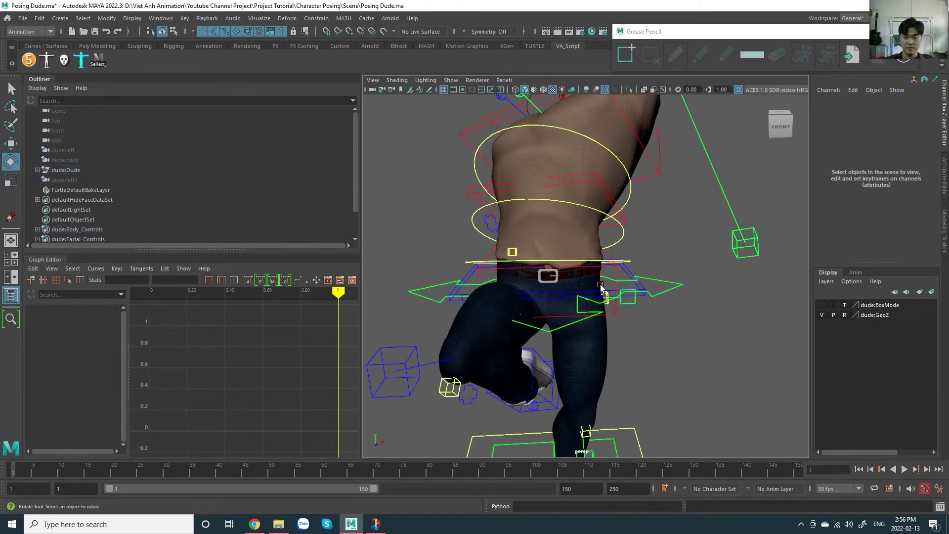
pyautogui.click(626, 278)
pyautogui.moveTo(587, 252); pyautogui.dragTo(574, 284)
pyautogui.keyDown('alt'); pyautogui.moveTo(494, 320); pyautogui.dragTo(523, 327); pyautogui.keyUp('alt')
pyautogui.keyDown('alt'); pyautogui.moveTo(602, 393); pyautogui.dragTo(578, 330, button='middle'); pyautogui.keyUp('alt')
pyautogui.keyDown('alt'); pyautogui.moveTo(585, 268); pyautogui.dragTo(590, 302, button='middle'); pyautogui.keyUp('alt')
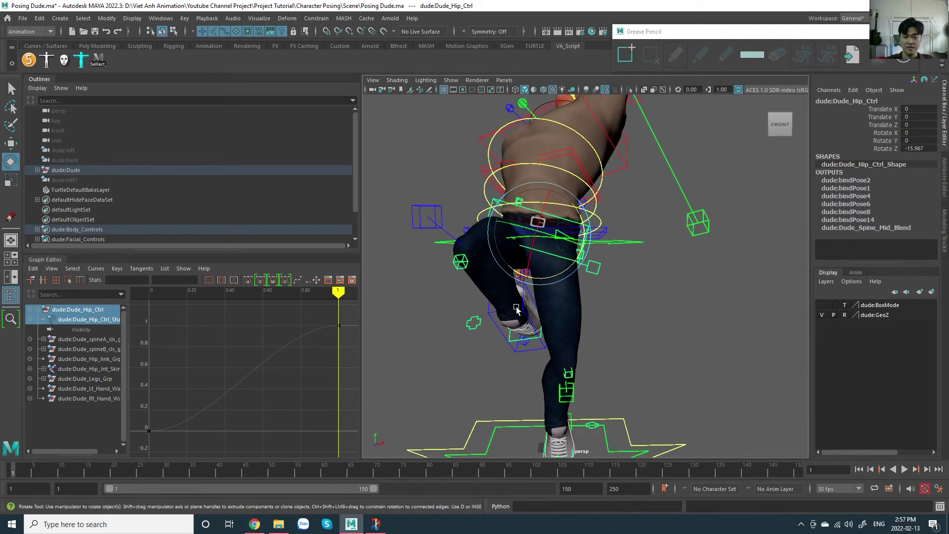
pyautogui.keyDown('alt'); pyautogui.moveTo(569, 239); pyautogui.dragTo(576, 267, button='middle'); pyautogui.keyUp('alt')
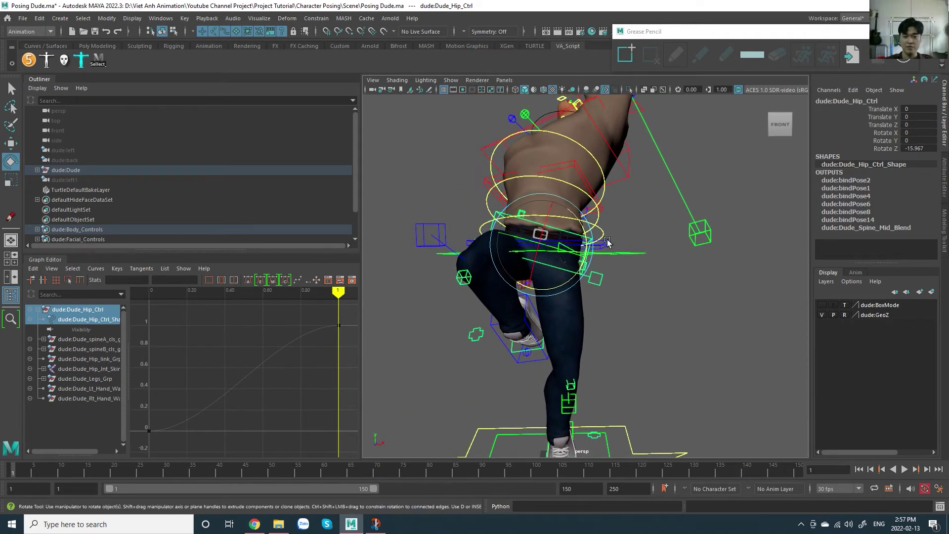
pyautogui.hotkey('ctrl', 'z')
pyautogui.moveTo(588, 227); pyautogui.dragTo(597, 243)
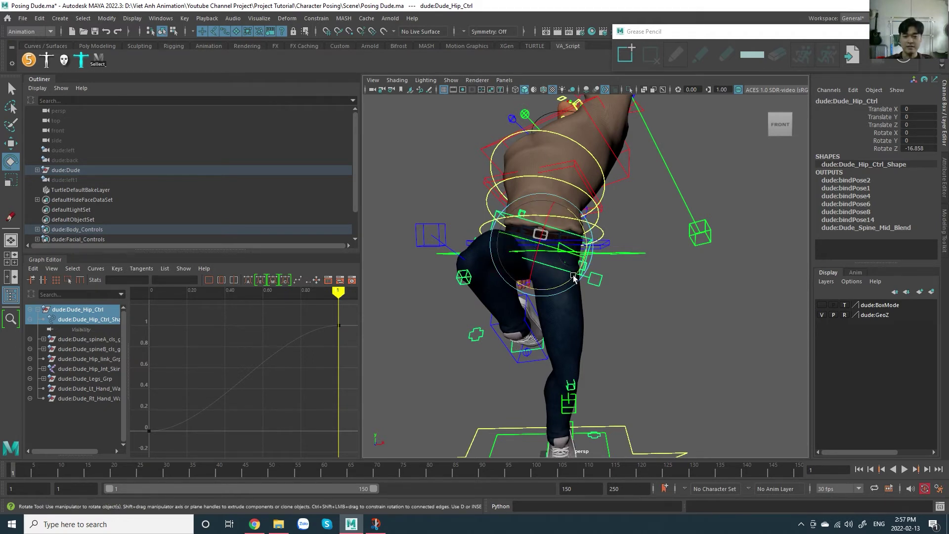
# Step: Raise the waist offset control to about Translate Y 42.6 in the left side view, straightening the standing leg
pyautogui.moveTo(592, 236); pyautogui.dragTo(474, 230)
pyautogui.click(473, 230)
pyautogui.click(484, 198)
pyautogui.keyDown('alt'); pyautogui.moveTo(613, 269); pyautogui.dragTo(563, 256, button='right'); pyautogui.keyUp('alt')
pyautogui.keyDown('alt'); pyautogui.moveTo(568, 245); pyautogui.dragTo(574, 240); pyautogui.keyUp('alt')
pyautogui.press('w')
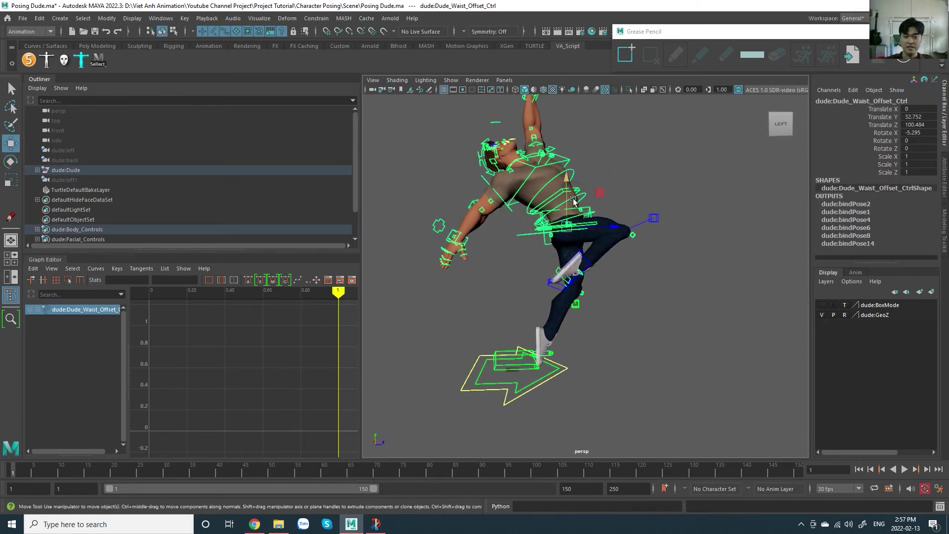
pyautogui.moveTo(575, 203); pyautogui.dragTo(570, 192)
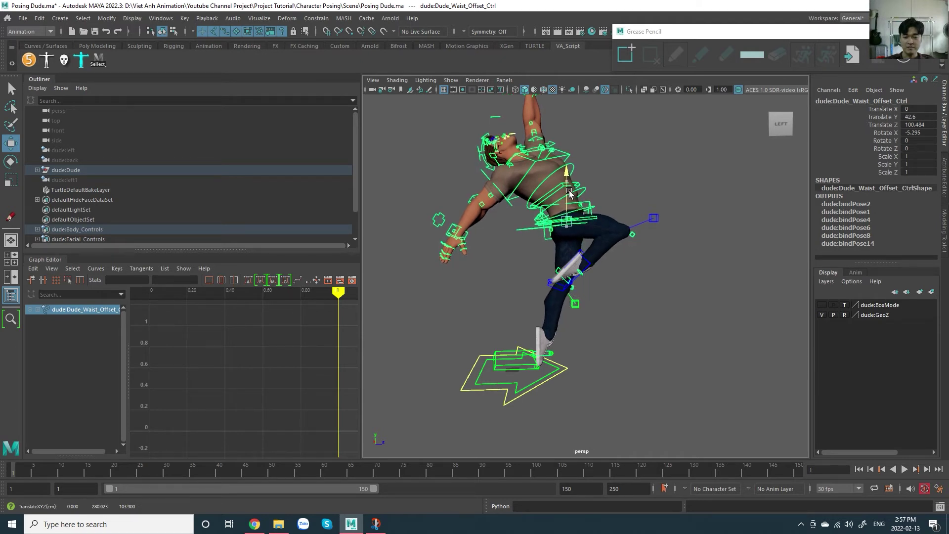
pyautogui.keyDown('alt'); pyautogui.moveTo(569, 192); pyautogui.dragTo(572, 211, button='middle'); pyautogui.keyUp('alt')
pyautogui.keyDown('alt'); pyautogui.moveTo(608, 232); pyautogui.dragTo(563, 262); pyautogui.keyUp('alt')
pyautogui.keyDown('alt'); pyautogui.moveTo(563, 262); pyautogui.dragTo(592, 306, button='right'); pyautogui.keyUp('alt')
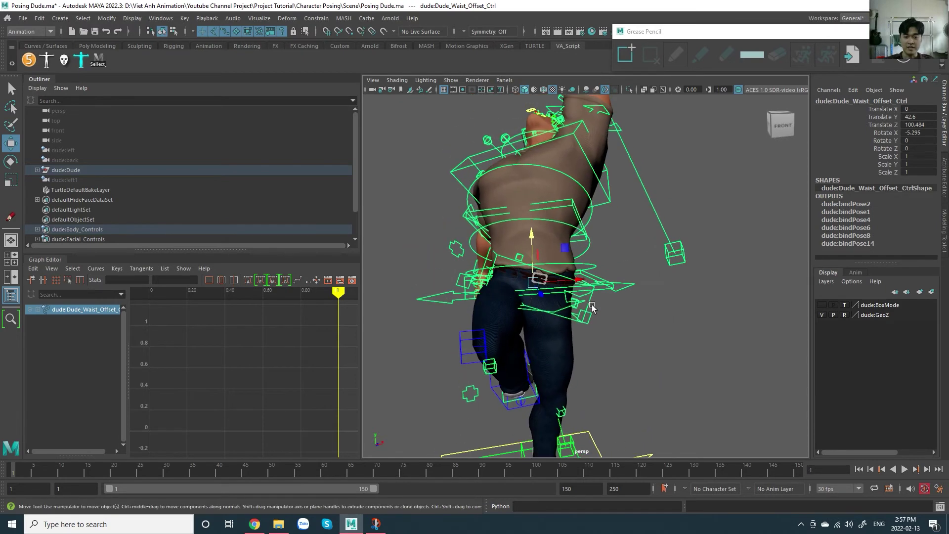
pyautogui.keyDown('alt'); pyautogui.moveTo(592, 307); pyautogui.dragTo(627, 285); pyautogui.keyUp('alt')
pyautogui.click(611, 320)
pyautogui.press('e')
pyautogui.hotkey('ctrl', 'z')
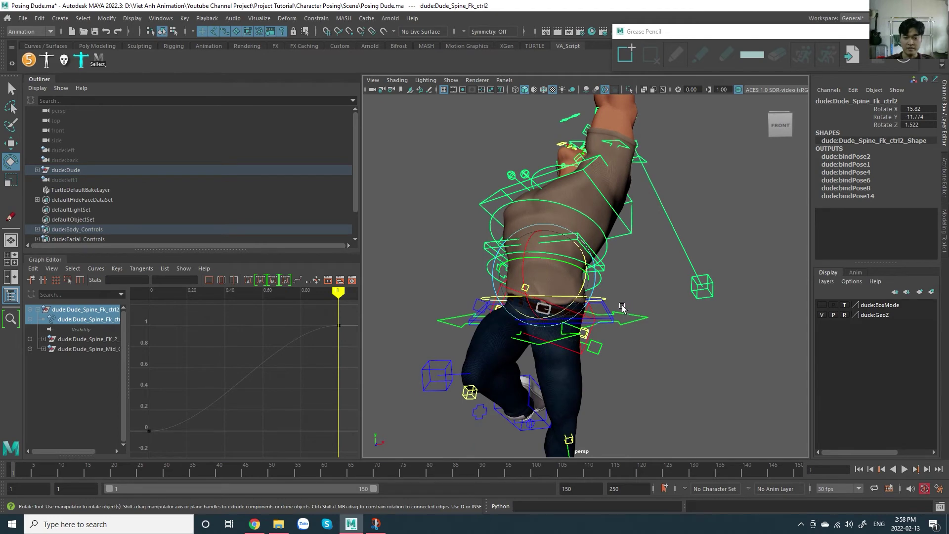
pyautogui.click(477, 306)
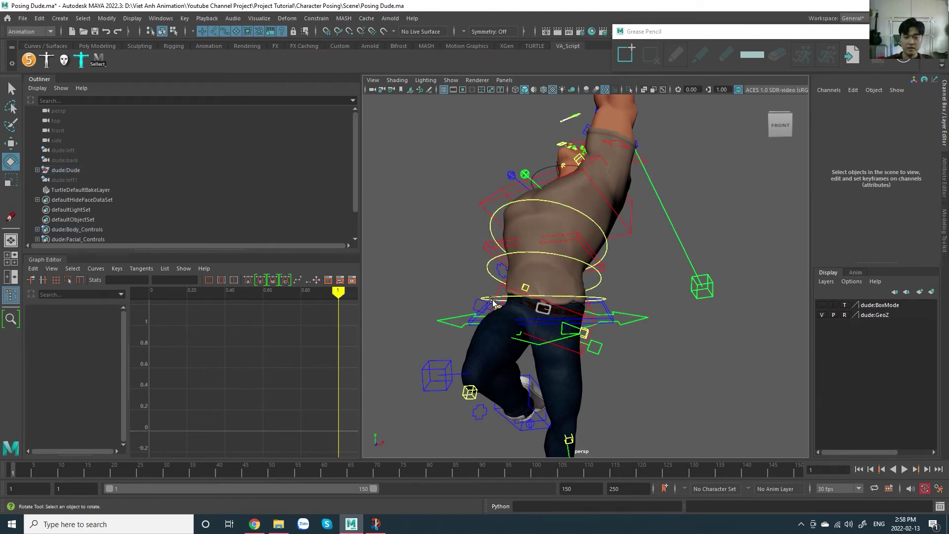
# Step: Rotate the lowest spine FK control to about X -10.4, Y -13.0 and Z -4.7
pyautogui.scroll(3, 571, 307)
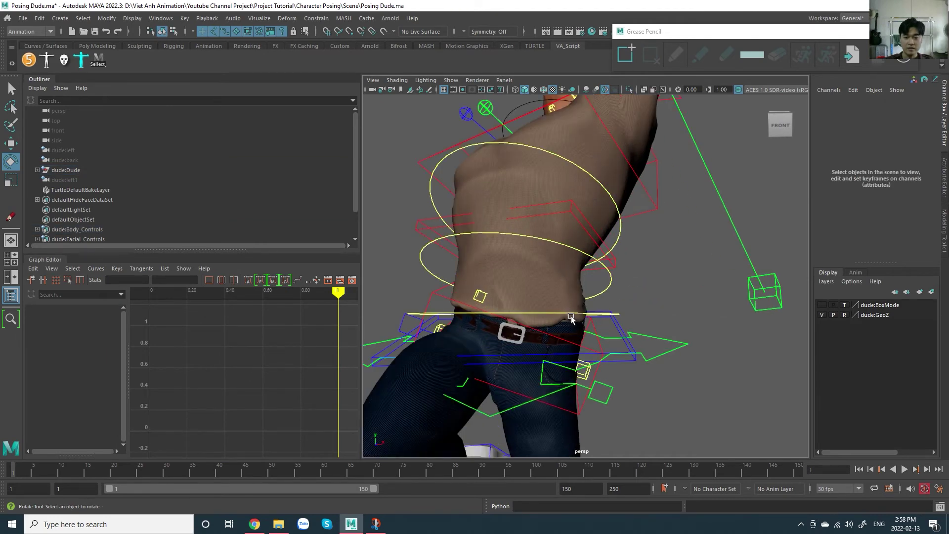
pyautogui.click(570, 317)
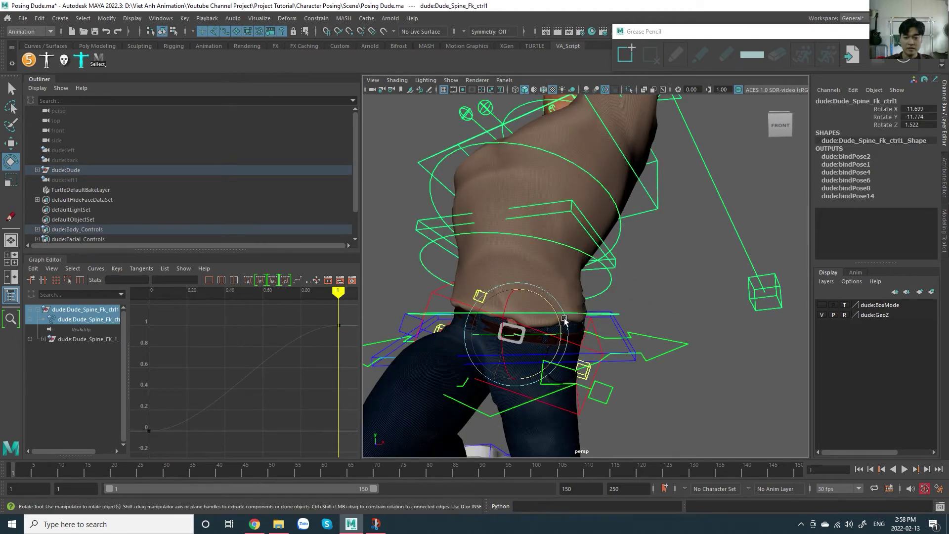
pyautogui.moveTo(565, 326); pyautogui.dragTo(568, 324)
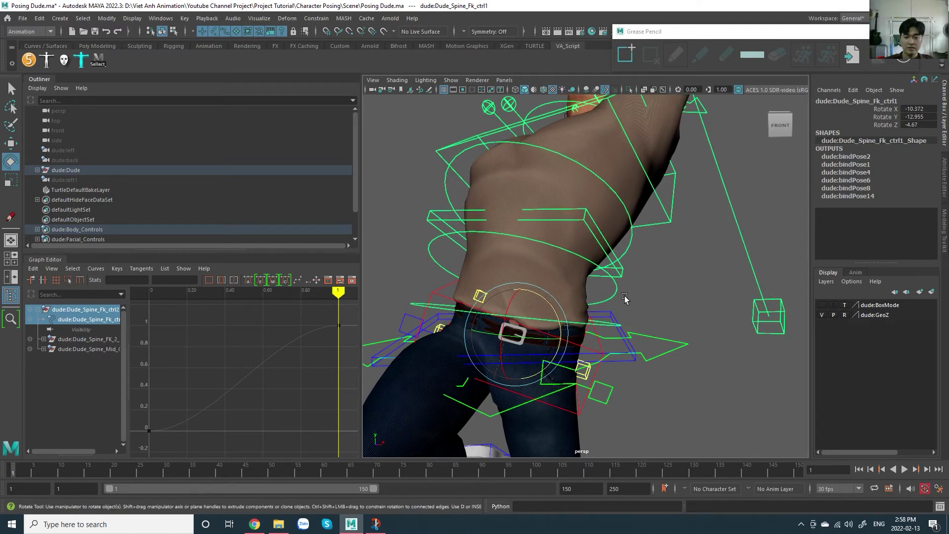
# Step: Rotate the second spine FK control to about X -17.3, Y -9.3 and Z 9.9
pyautogui.click(596, 308)
pyautogui.moveTo(559, 308); pyautogui.dragTo(561, 298)
pyautogui.scroll(-5, 571, 300)
pyautogui.keyDown('alt'); pyautogui.moveTo(603, 299); pyautogui.dragTo(614, 277, button='middle'); pyautogui.keyUp('alt')
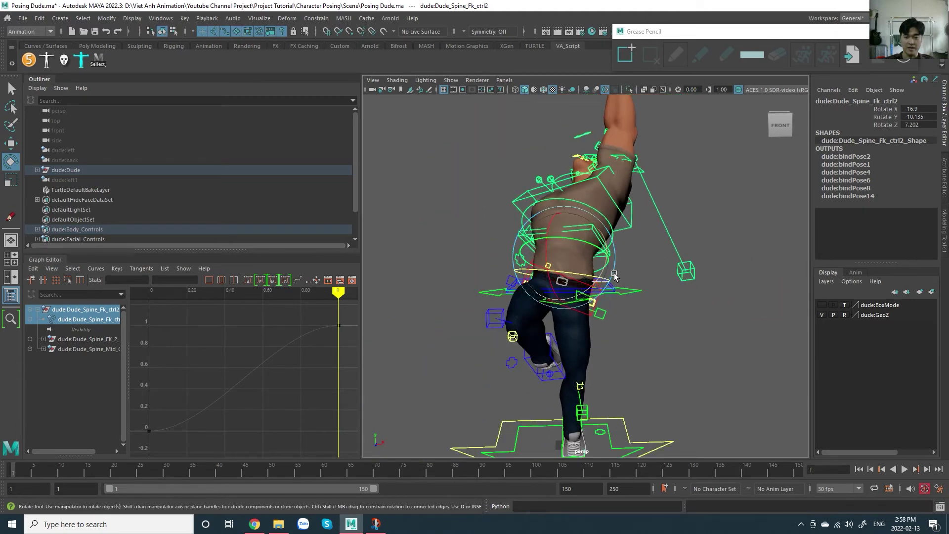
pyautogui.keyDown('alt'); pyautogui.moveTo(614, 277); pyautogui.dragTo(619, 272); pyautogui.keyUp('alt')
pyautogui.keyDown('alt'); pyautogui.moveTo(619, 268); pyautogui.dragTo(615, 277, button='middle'); pyautogui.keyUp('alt')
pyautogui.scroll(2, 628, 257)
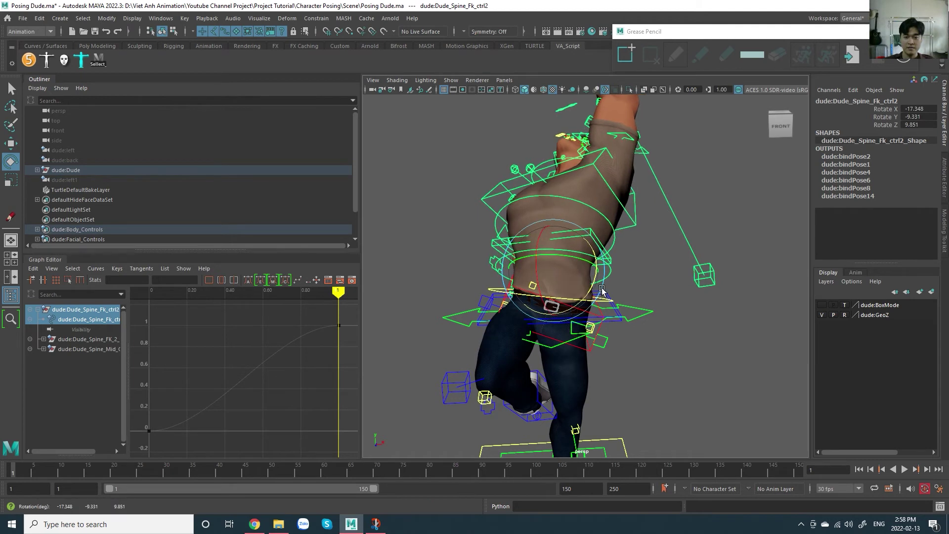
# Step: Rotate the third spine FK control to about X -13.8, Y -9.4 and Z 12.3 to curve the upper torso
pyautogui.click(618, 251)
pyautogui.click(599, 256)
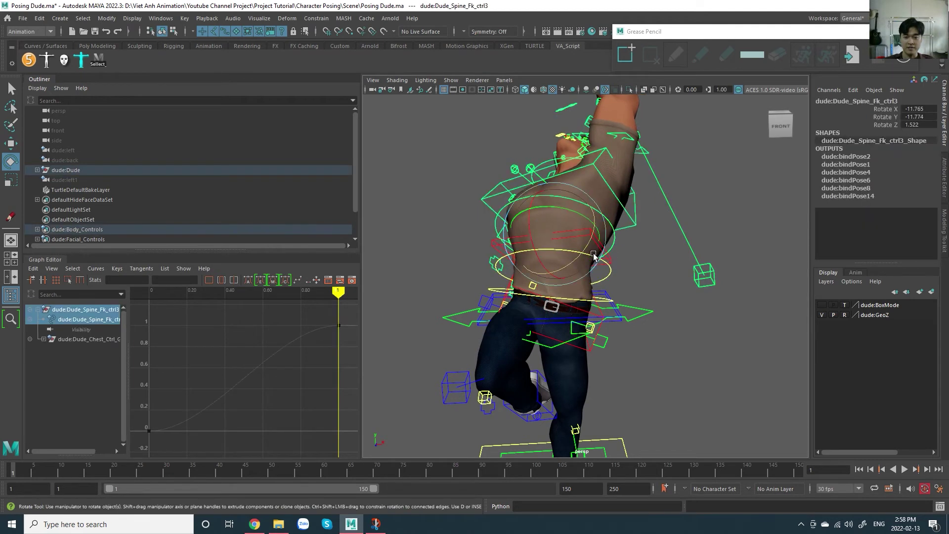
pyautogui.moveTo(595, 257); pyautogui.dragTo(569, 235)
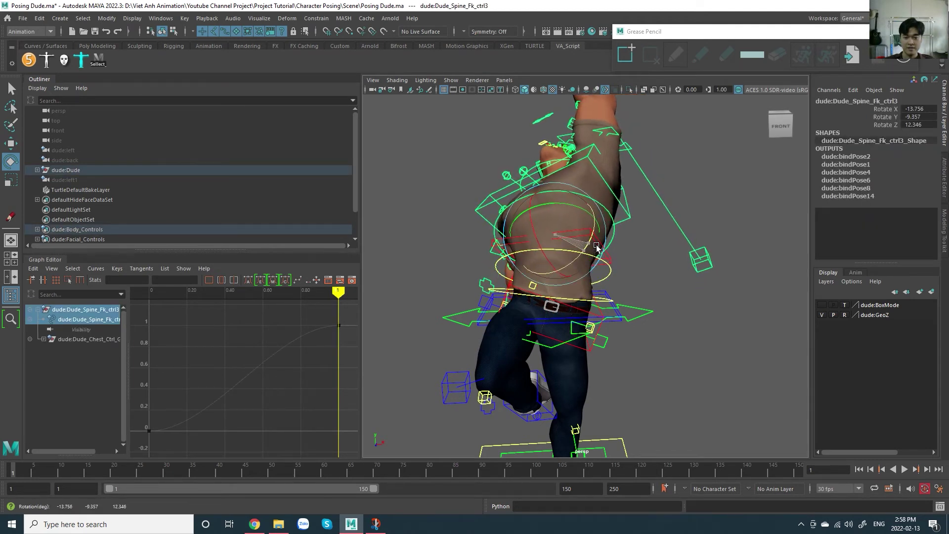
pyautogui.scroll(-4, 548, 239)
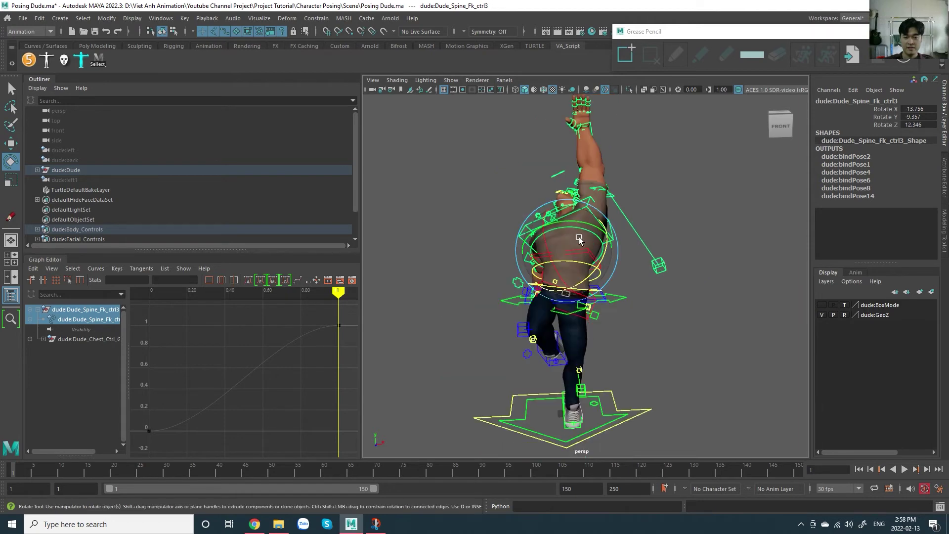
# Step: Rotate the lowest spine FK control to about X -12.1, Y -11.4 and Z 3.4
pyautogui.keyDown('alt'); pyautogui.moveTo(579, 277); pyautogui.dragTo(604, 252); pyautogui.keyUp('alt')
pyautogui.keyDown('alt'); pyautogui.moveTo(604, 253); pyautogui.dragTo(618, 302, button='right'); pyautogui.keyUp('alt')
pyautogui.click(619, 315)
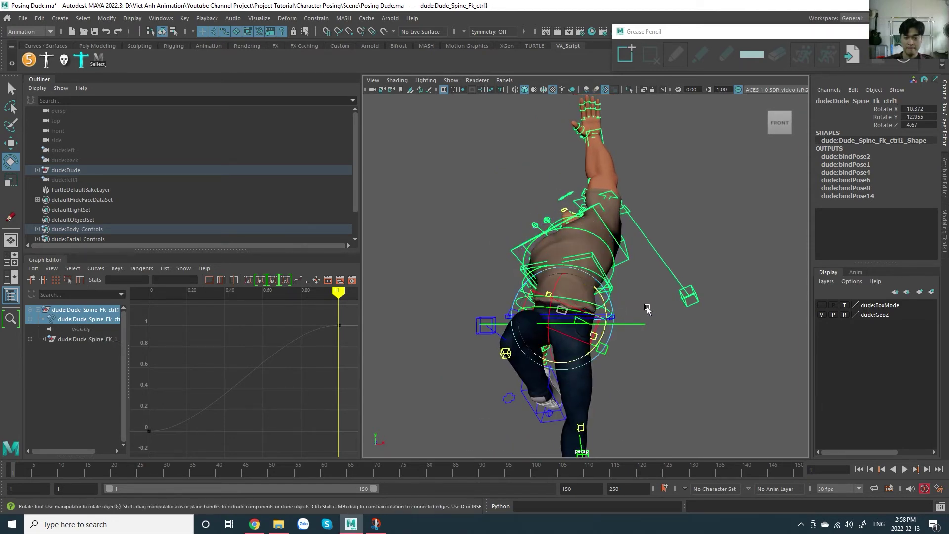
pyautogui.moveTo(622, 316); pyautogui.dragTo(621, 307)
# Step: Examine the whole pose's balance from the front, from the raised hand down to the standing foot
pyautogui.scroll(-2, 614, 257)
pyautogui.keyDown('alt'); pyautogui.moveTo(621, 306); pyautogui.dragTo(627, 263, button='middle'); pyautogui.keyUp('alt')
pyautogui.scroll(1, 621, 278)
pyautogui.scroll(-2, 627, 264)
pyautogui.keyDown('alt'); pyautogui.moveTo(626, 265); pyautogui.dragTo(634, 263); pyautogui.keyUp('alt')
pyautogui.scroll(2, 630, 268)
pyautogui.keyDown('alt'); pyautogui.moveTo(629, 268); pyautogui.dragTo(646, 269, button='middle'); pyautogui.keyUp('alt')
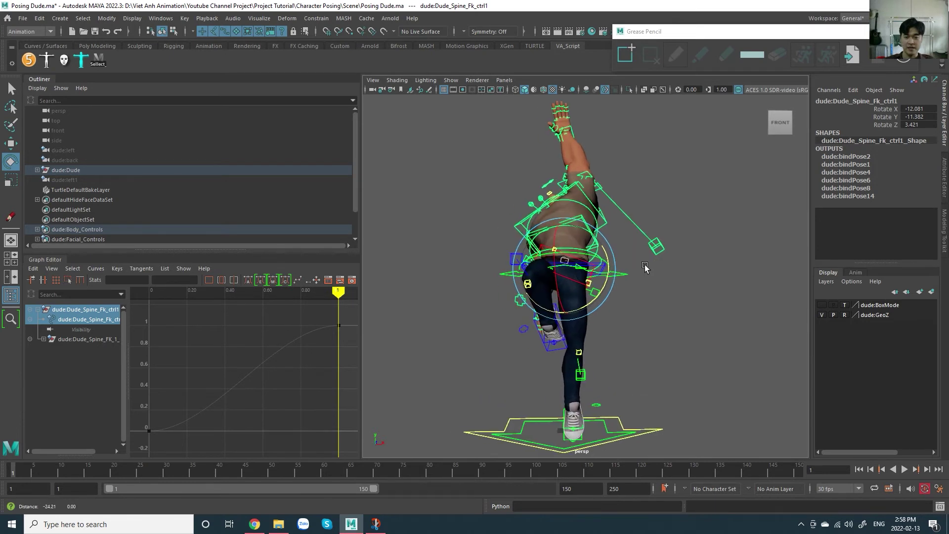
pyautogui.keyDown('alt'); pyautogui.moveTo(612, 296); pyautogui.dragTo(606, 294, button='middle'); pyautogui.keyUp('alt')
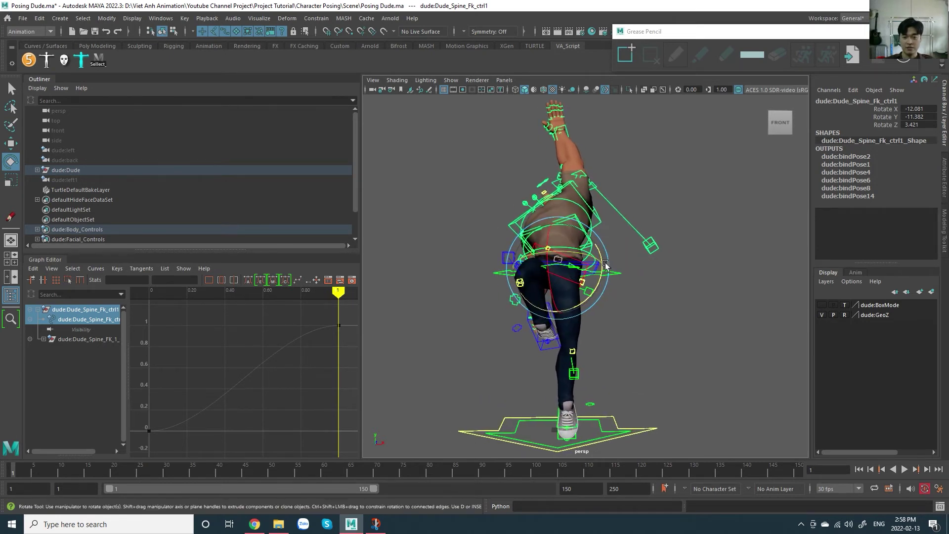
# Step: Undo the last rotation of the lowest spine FK control and check balance with a temporary Grease Pencil line from standing foot to raised hand
pyautogui.hotkey('ctrl', 'z')
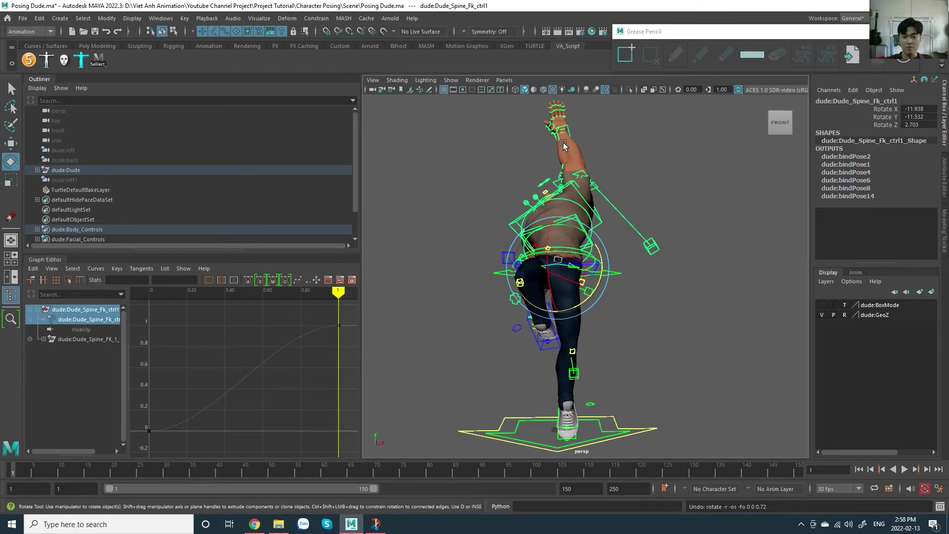
pyautogui.press('y')
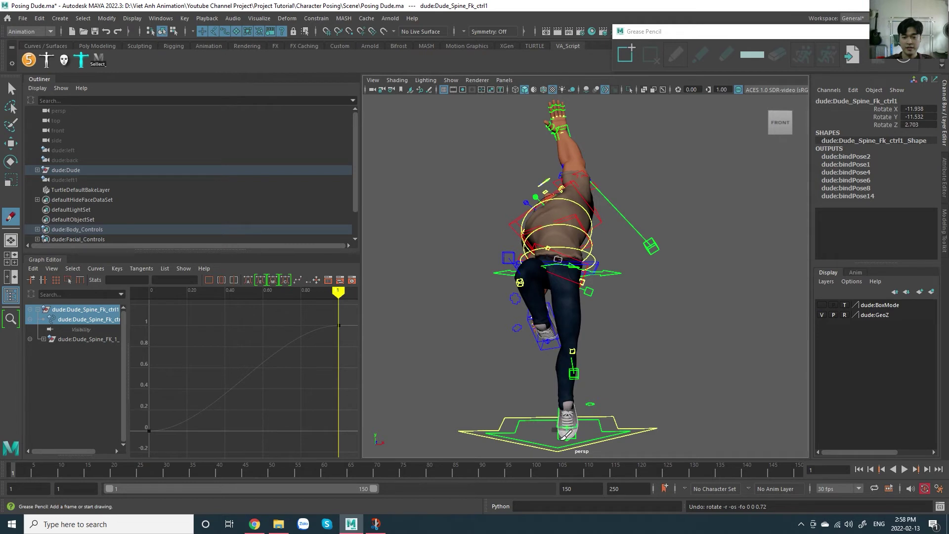
pyautogui.moveTo(562, 436); pyautogui.dragTo(557, 312)
pyautogui.moveTo(559, 121); pyautogui.dragTo(556, 110)
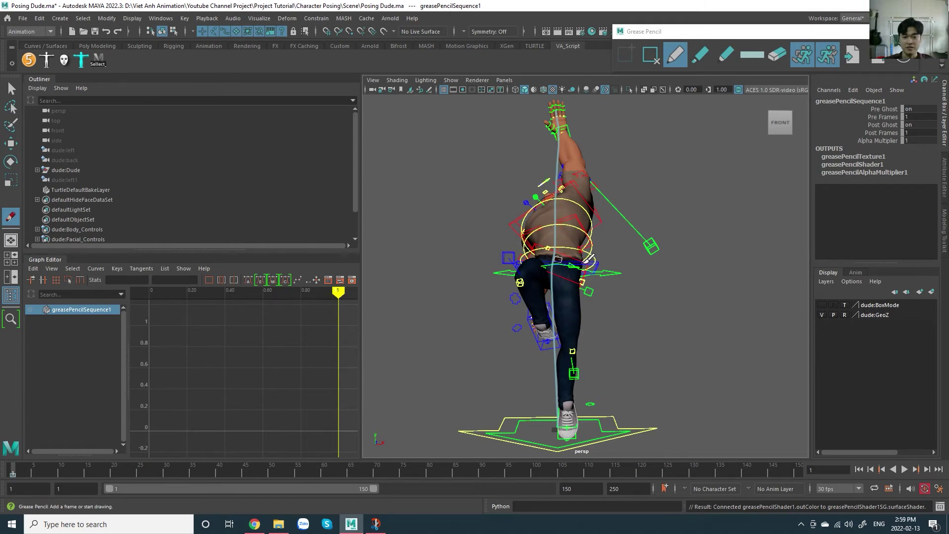
pyautogui.click(650, 55)
# Step: Select the head control, switch to the Snip & Sketch dancer reference and draw an upward arrow from the dancer's face
pyautogui.moveTo(578, 208)
pyautogui.keyDown('alt'); pyautogui.mouseDown()
pyautogui.moveTo(630, 275)
pyautogui.moveTo(672, 255)
pyautogui.mouseUp(); pyautogui.keyUp('alt')
pyautogui.press('w')
pyautogui.moveTo(624, 197)
pyautogui.keyDown('alt'); pyautogui.mouseDown(button='middle')
pyautogui.moveTo(643, 224)
pyautogui.moveTo(637, 173)
pyautogui.mouseUp(button='middle'); pyautogui.keyUp('alt')
pyautogui.keyDown('alt'); pyautogui.moveTo(634, 231); pyautogui.dragTo(630, 254); pyautogui.keyUp('alt')
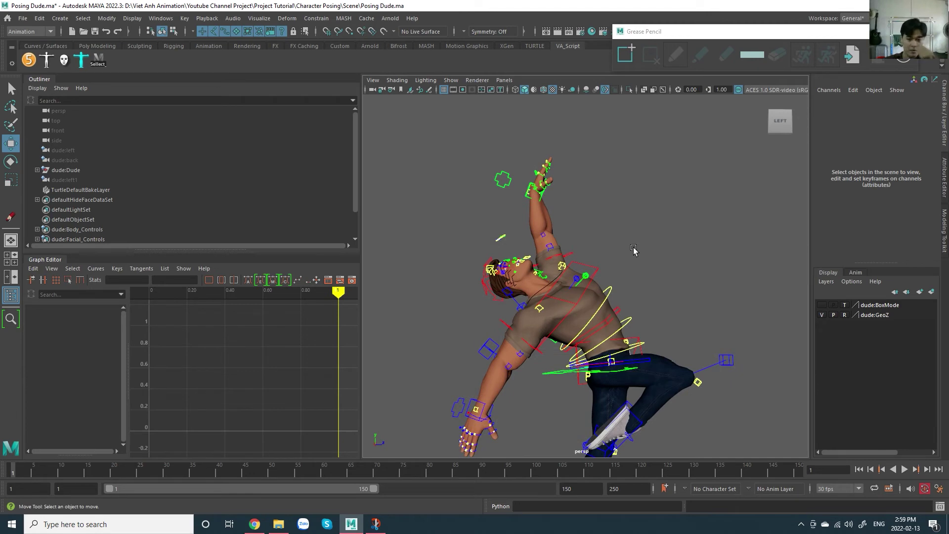
pyautogui.scroll(3, 532, 193)
pyautogui.click(493, 147)
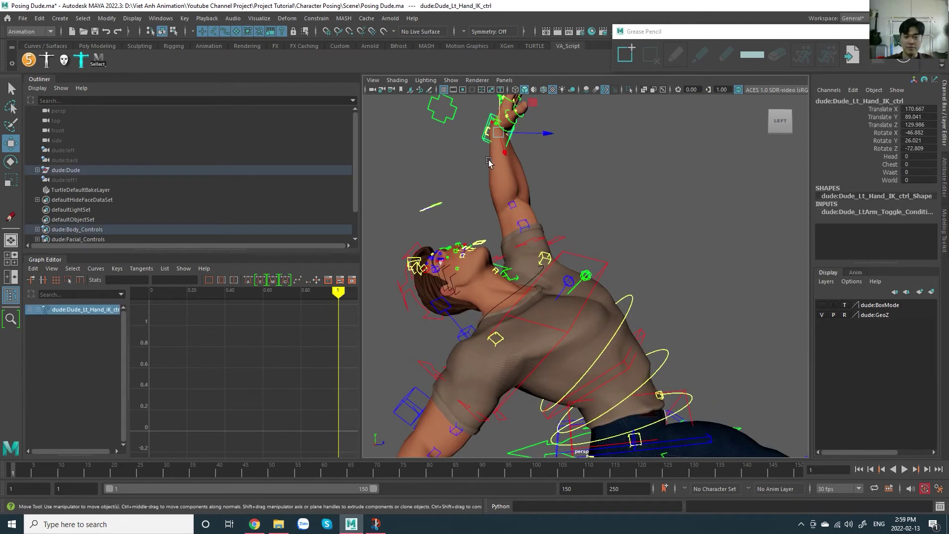
pyautogui.click(414, 302)
pyautogui.keyDown('alt'); pyautogui.moveTo(414, 302); pyautogui.dragTo(568, 298); pyautogui.keyUp('alt')
pyautogui.hotkey('alt', 'Tab')
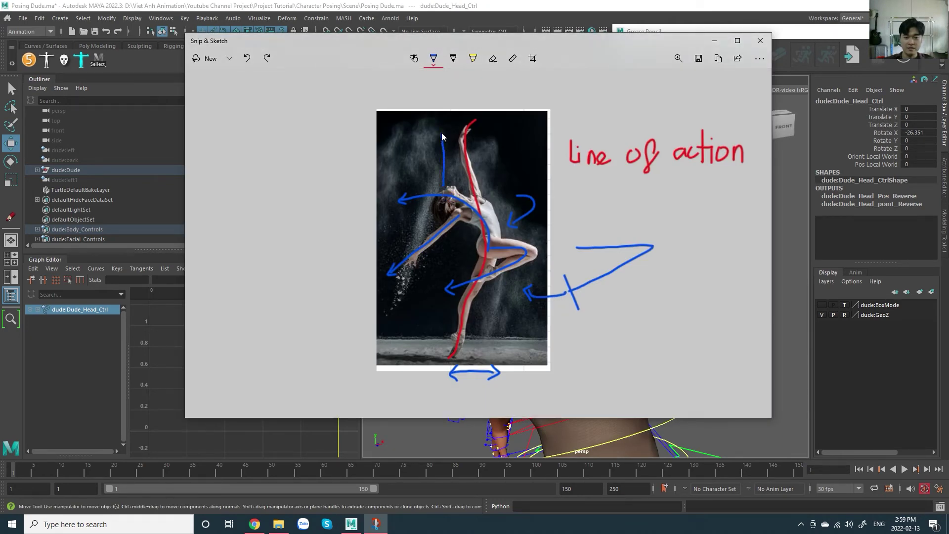
pyautogui.moveTo(437, 98); pyautogui.dragTo(448, 95)
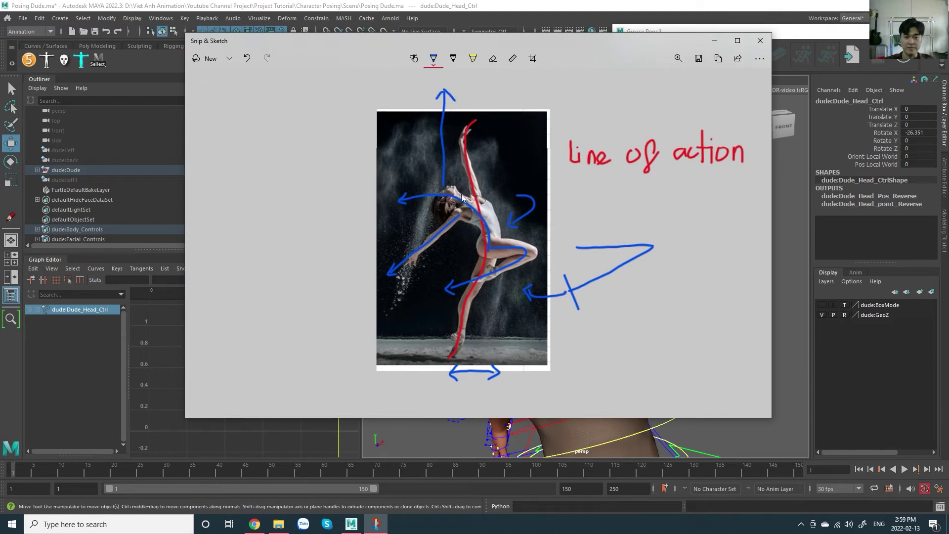
pyautogui.press('alt')
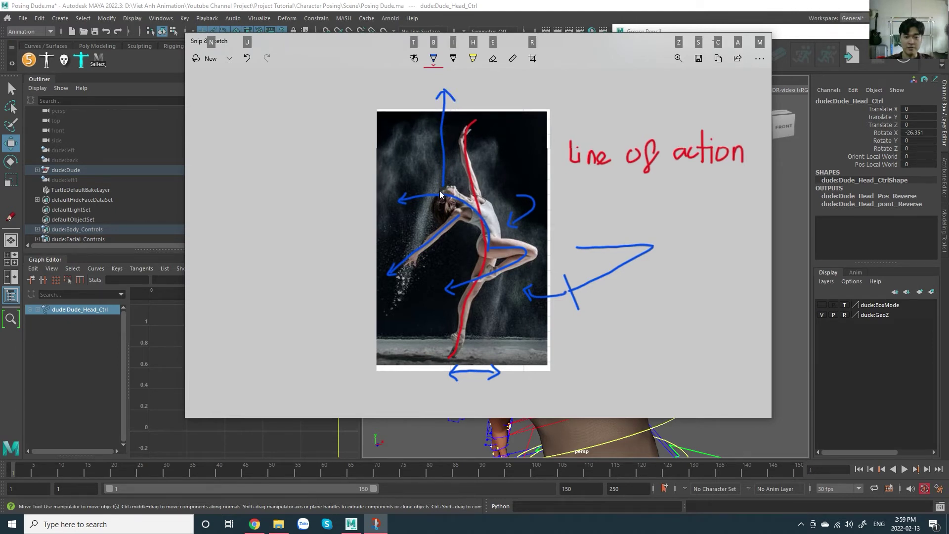
# Step: Return to Maya and rotate the head control to about X -28.4, Y 21.4 and Z -3.8
pyautogui.hotkey('alt', 'Tab')
pyautogui.moveTo(593, 206)
pyautogui.keyDown('alt'); pyautogui.mouseDown()
pyautogui.moveTo(536, 255)
pyautogui.moveTo(554, 254)
pyautogui.moveTo(561, 289)
pyautogui.moveTo(562, 244)
pyautogui.mouseUp(); pyautogui.keyUp('alt')
pyautogui.press('e')
pyautogui.keyDown('alt'); pyautogui.moveTo(546, 293); pyautogui.dragTo(539, 272); pyautogui.keyUp('alt')
pyautogui.keyDown('alt'); pyautogui.moveTo(539, 272); pyautogui.dragTo(622, 254); pyautogui.keyUp('alt')
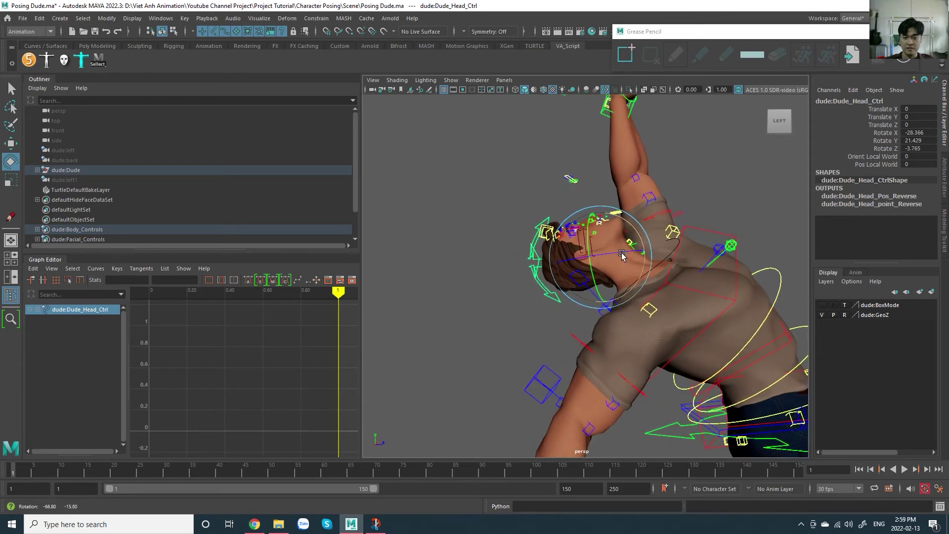
pyautogui.keyDown('alt'); pyautogui.moveTo(622, 254); pyautogui.dragTo(571, 270, button='middle'); pyautogui.keyUp('alt')
pyautogui.keyDown('alt'); pyautogui.moveTo(570, 271); pyautogui.dragTo(514, 237, button='right'); pyautogui.keyUp('alt')
pyautogui.keyDown('alt'); pyautogui.moveTo(633, 330); pyautogui.dragTo(603, 272, button='middle'); pyautogui.keyUp('alt')
pyautogui.keyDown('alt'); pyautogui.moveTo(602, 272); pyautogui.dragTo(553, 218, button='right'); pyautogui.keyUp('alt')
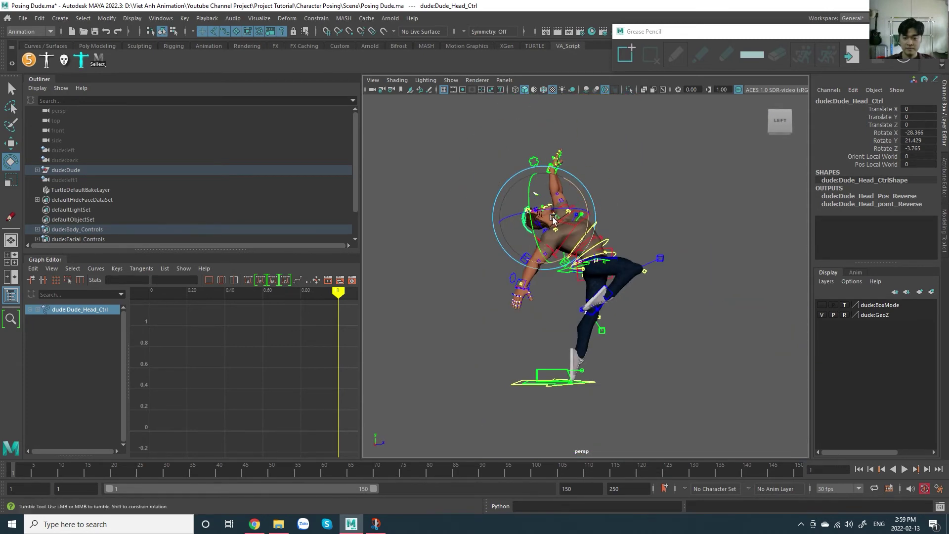
# Step: Tilt the head further back by rotating its control to about -34 on X
pyautogui.keyDown('alt'); pyautogui.moveTo(553, 218); pyautogui.dragTo(593, 257); pyautogui.keyUp('alt')
pyautogui.keyDown('alt'); pyautogui.moveTo(593, 257); pyautogui.dragTo(643, 296, button='right'); pyautogui.keyUp('alt')
pyautogui.keyDown('alt'); pyautogui.moveTo(590, 241); pyautogui.dragTo(611, 262, button='middle'); pyautogui.keyUp('alt')
pyautogui.moveTo(598, 248); pyautogui.dragTo(597, 245)
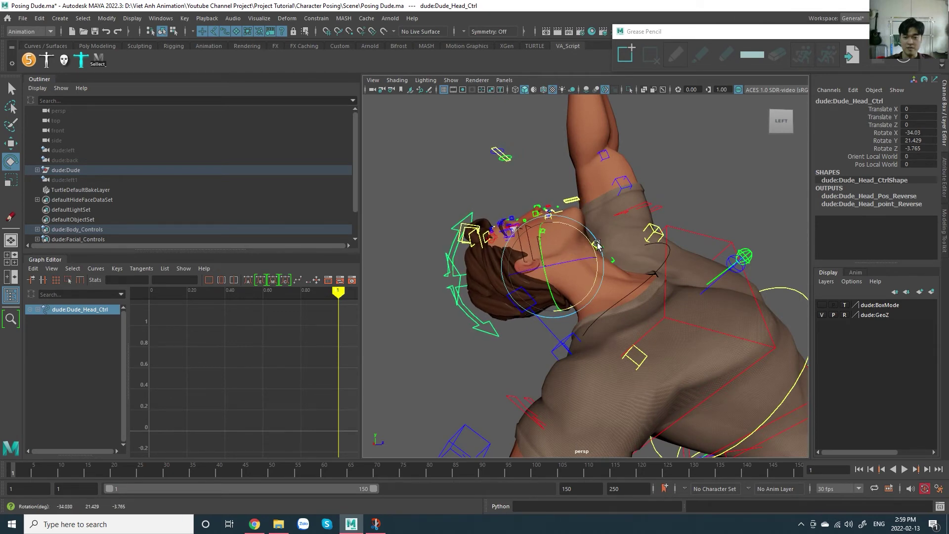
# Step: Adjust the head control's turn and tilt from the front to about X -33.5, Y 26.9 and Z -2.2
pyautogui.keyDown('alt'); pyautogui.moveTo(531, 209); pyautogui.dragTo(535, 238, button='middle'); pyautogui.keyUp('alt')
pyautogui.keyDown('alt'); pyautogui.moveTo(526, 215); pyautogui.dragTo(374, 244); pyautogui.keyUp('alt')
pyautogui.scroll(-6, 565, 251)
pyautogui.scroll(5, 564, 251)
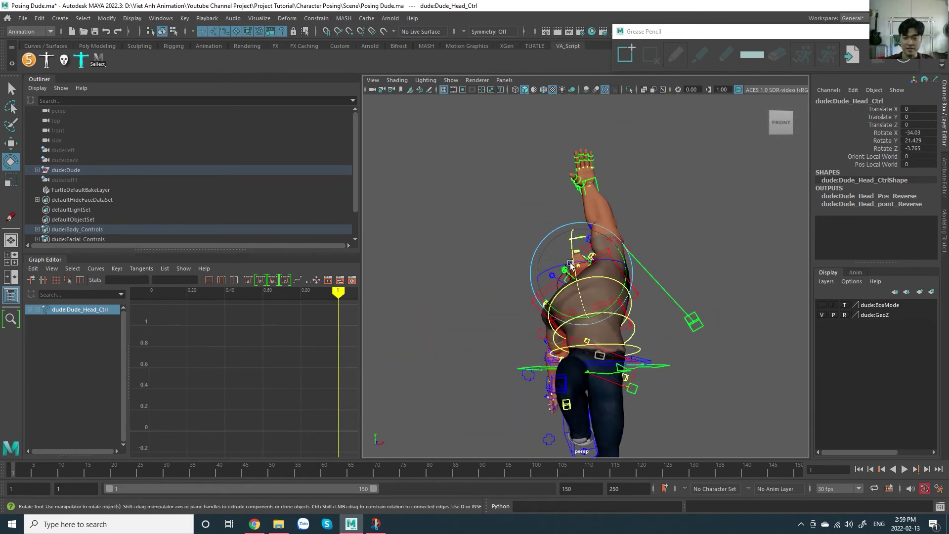
pyautogui.moveTo(597, 266); pyautogui.dragTo(598, 266)
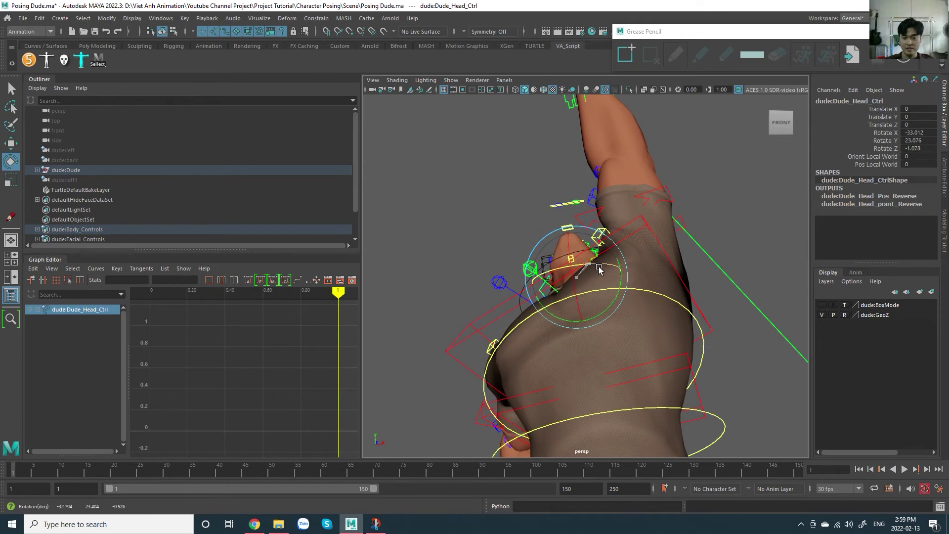
pyautogui.scroll(-5, 597, 265)
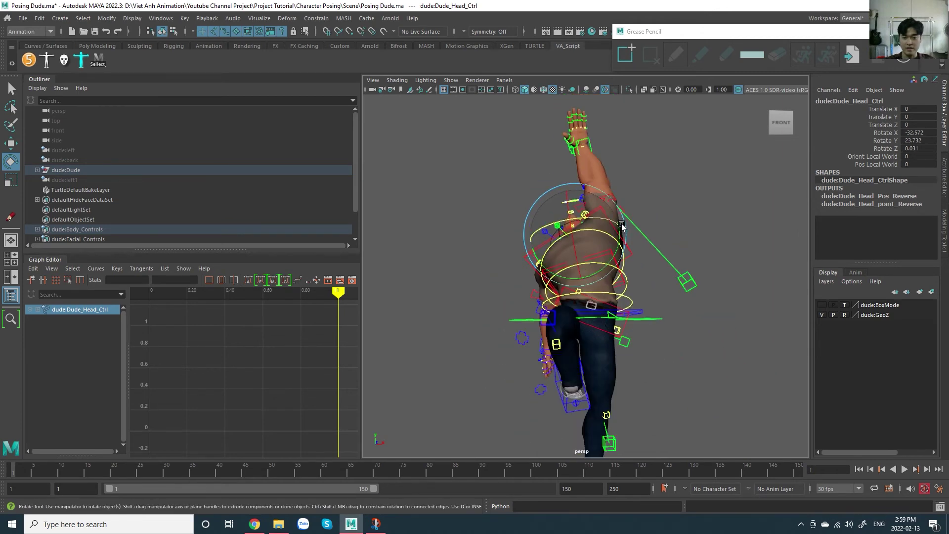
pyautogui.scroll(3, 619, 241)
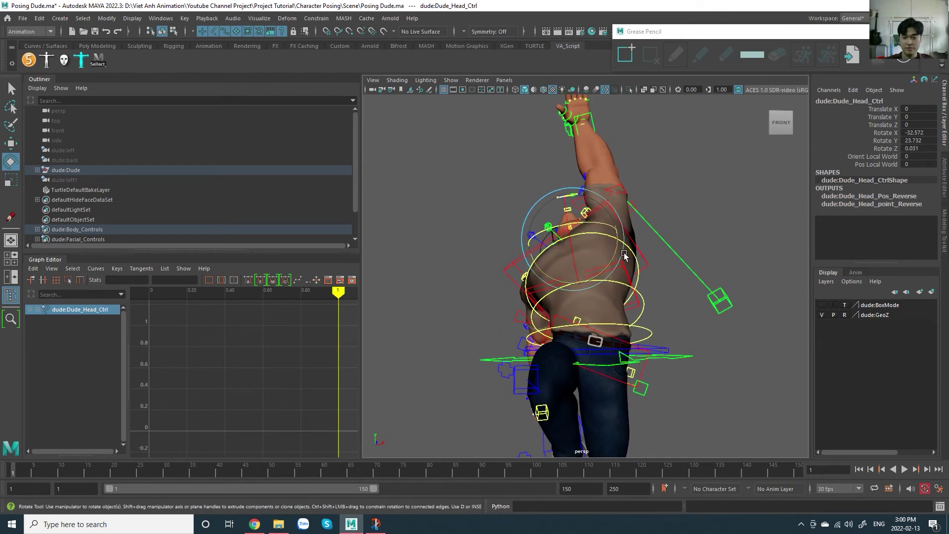
pyautogui.moveTo(622, 254); pyautogui.dragTo(622, 260)
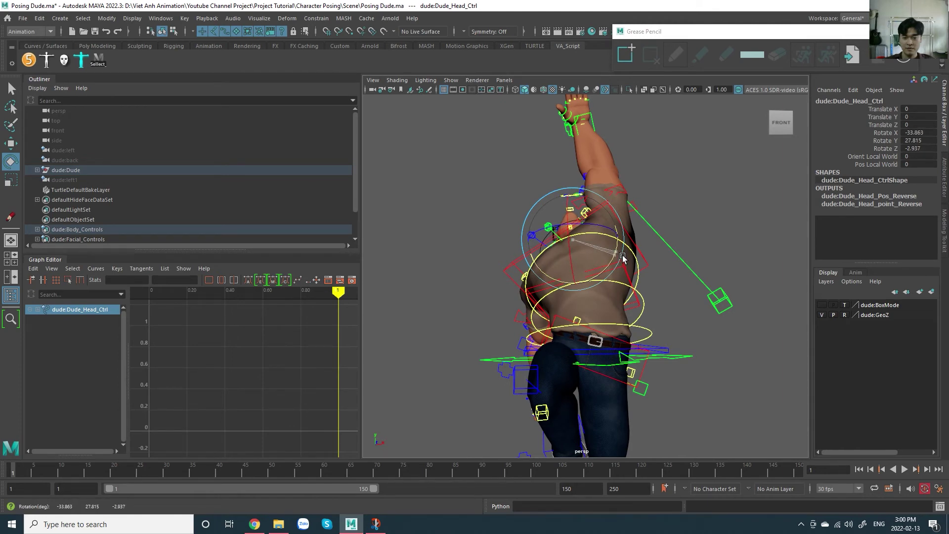
# Step: Compare the character's head and arm pose from the side with the dancer reference in Snip & Sketch
pyautogui.keyDown('alt'); pyautogui.moveTo(552, 245); pyautogui.dragTo(597, 208); pyautogui.keyUp('alt')
pyautogui.keyDown('alt'); pyautogui.moveTo(631, 237); pyautogui.dragTo(627, 205, button='middle'); pyautogui.keyUp('alt')
pyautogui.hotkey('alt', 'Tab')
pyautogui.hotkey('alt', 'Tab')
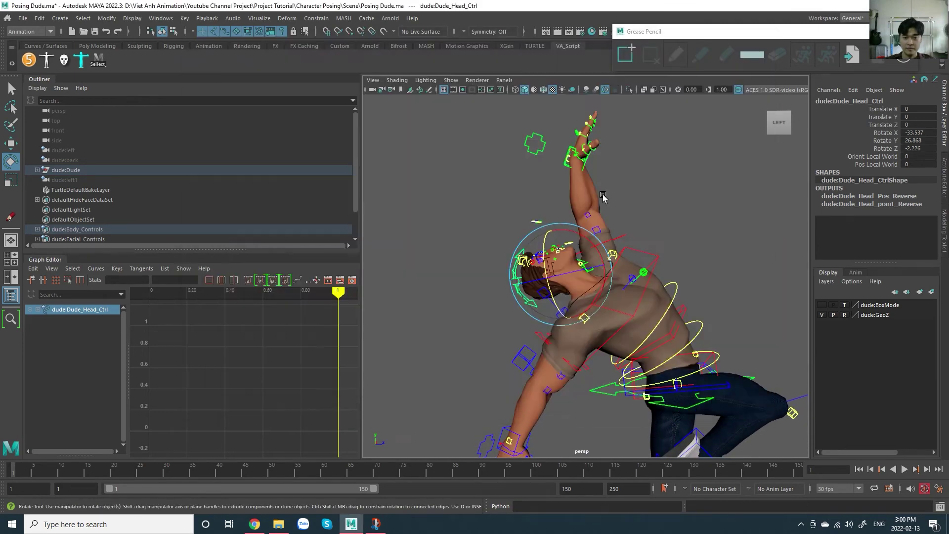
pyautogui.hotkey('alt', 'Tab')
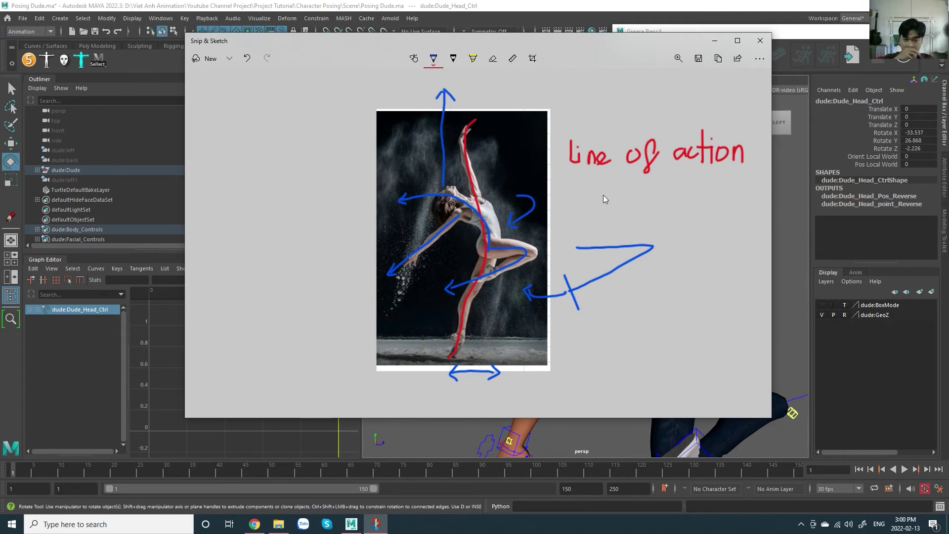
pyautogui.hotkey('alt', 'Tab')
# Step: Move the lowered right hand's IK control back and outward to about X -105, Y 119.4 and Z -72.6
pyautogui.keyDown('alt'); pyautogui.moveTo(611, 199); pyautogui.dragTo(689, 191); pyautogui.keyUp('alt')
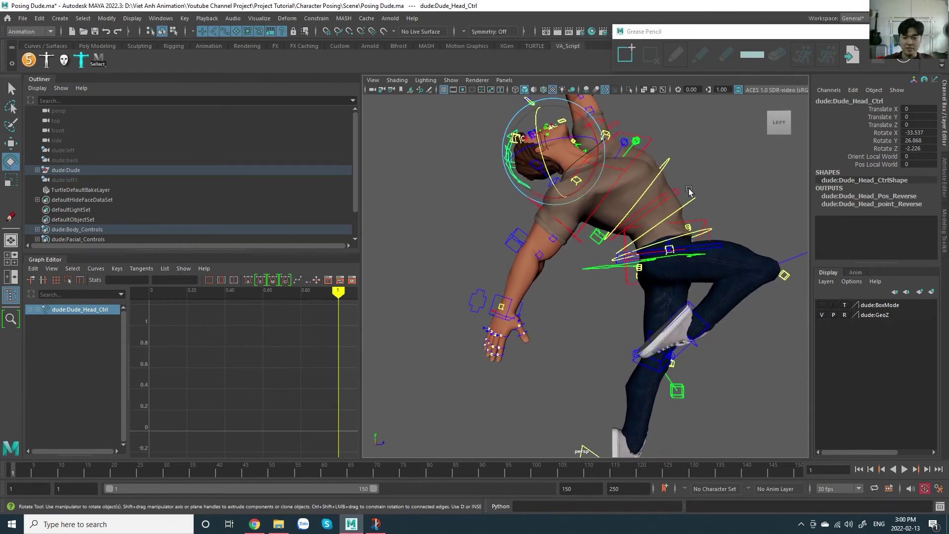
pyautogui.click(505, 300)
pyautogui.keyDown('alt'); pyautogui.moveTo(586, 309); pyautogui.dragTo(594, 289); pyautogui.keyUp('alt')
pyautogui.press('w')
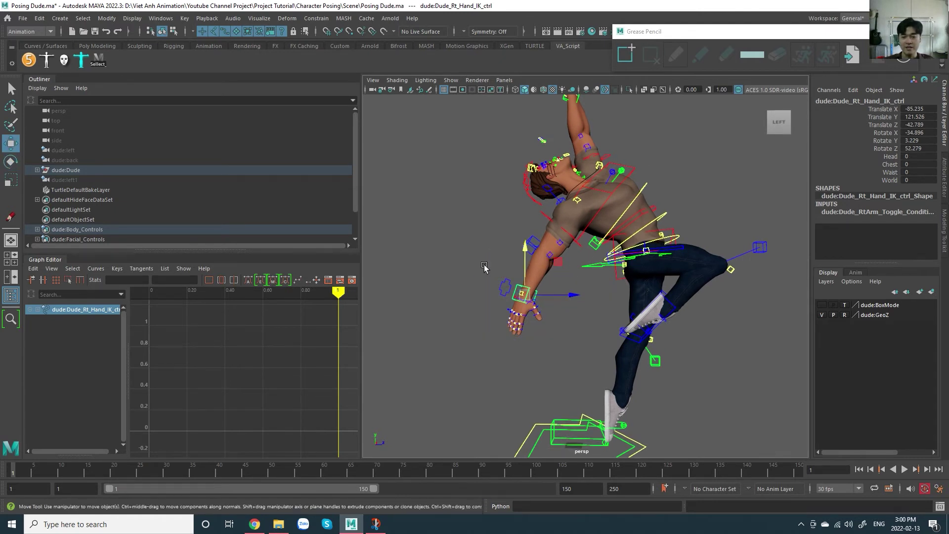
pyautogui.moveTo(604, 317)
pyautogui.mouseDown(button='middle')
pyautogui.moveTo(585, 309)
pyautogui.moveTo(593, 302)
pyautogui.moveTo(511, 345)
pyautogui.moveTo(585, 297)
pyautogui.moveTo(590, 307)
pyautogui.mouseUp(button='middle')
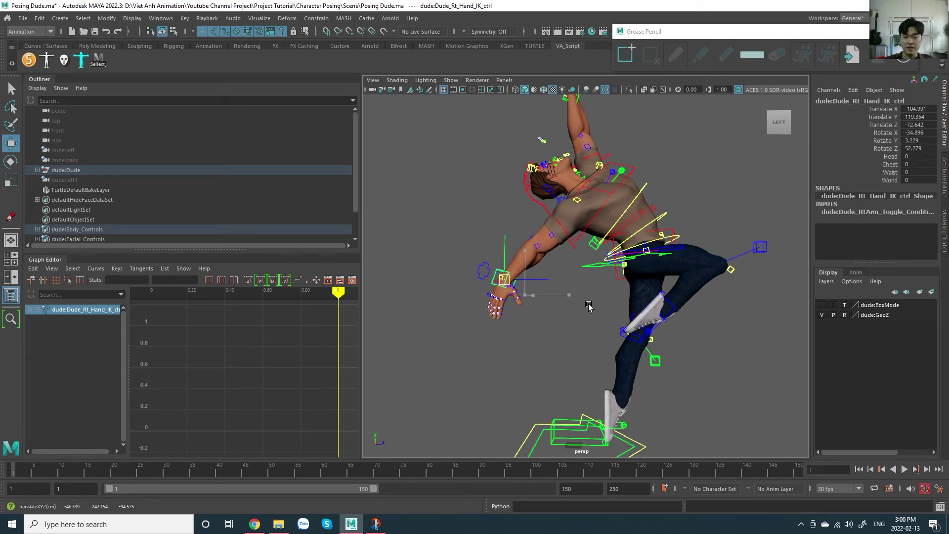
# Step: Move the right elbow IK control to about X 61.9, Y 62.9 and Z 7.3
pyautogui.keyDown('alt'); pyautogui.moveTo(585, 307); pyautogui.dragTo(689, 326); pyautogui.keyUp('alt')
pyautogui.scroll(4, 669, 277)
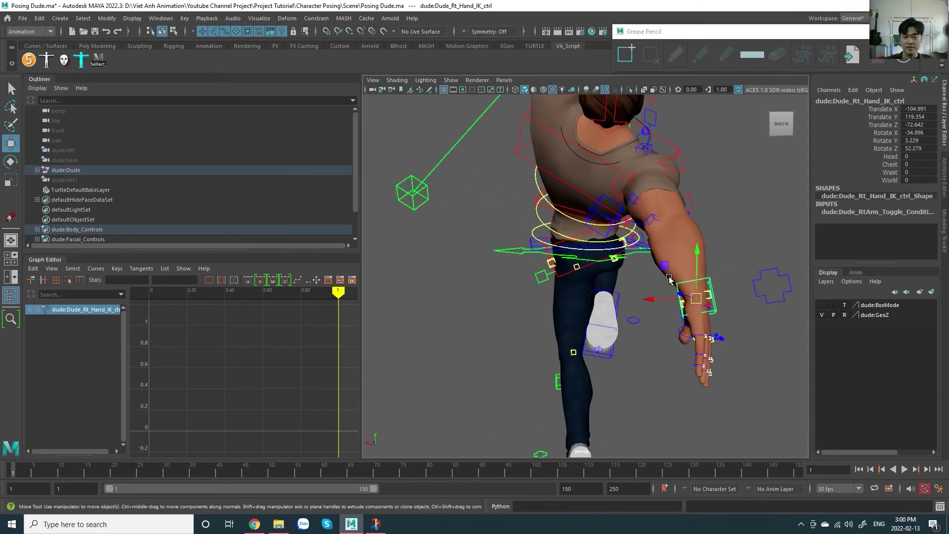
pyautogui.keyDown('alt'); pyautogui.moveTo(669, 277); pyautogui.dragTo(589, 286); pyautogui.keyUp('alt')
pyautogui.click(515, 228)
pyautogui.keyDown('alt'); pyautogui.moveTo(568, 249); pyautogui.dragTo(529, 253); pyautogui.keyUp('alt')
pyautogui.keyDown('alt'); pyautogui.moveTo(569, 262); pyautogui.dragTo(577, 273, button='middle'); pyautogui.keyUp('alt')
pyautogui.moveTo(576, 275); pyautogui.dragTo(579, 291, button='middle')
pyautogui.keyDown('alt'); pyautogui.moveTo(579, 291); pyautogui.dragTo(714, 284); pyautogui.keyUp('alt')
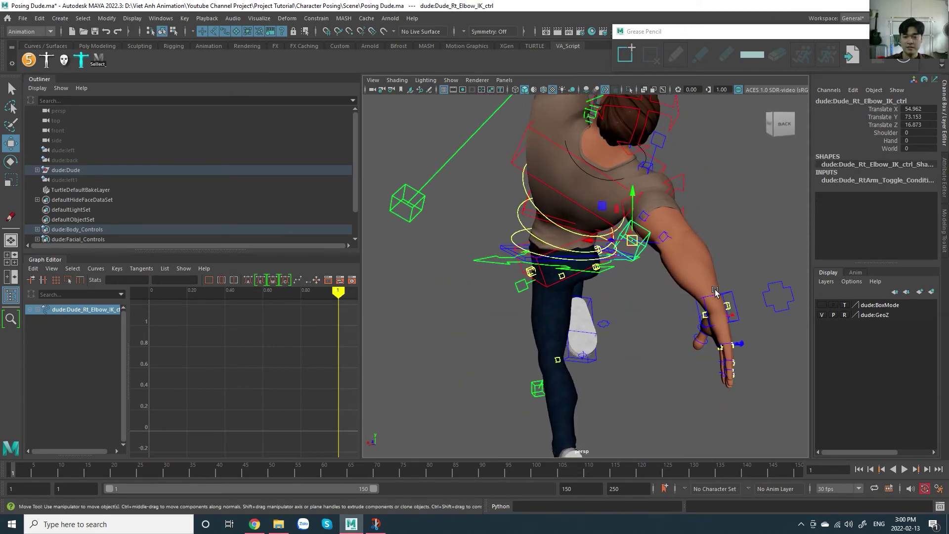
pyautogui.moveTo(715, 284); pyautogui.dragTo(697, 304, button='middle')
# Step: Shift the raised left hand's IK control toward the character's left side and fine-tune its position from the back
pyautogui.scroll(-4, 696, 304)
pyautogui.keyDown('alt'); pyautogui.moveTo(698, 306); pyautogui.dragTo(670, 308); pyautogui.keyUp('alt')
pyautogui.scroll(3, 670, 308)
pyautogui.keyDown('alt'); pyautogui.moveTo(687, 302); pyautogui.dragTo(668, 312, button='middle'); pyautogui.keyUp('alt')
pyautogui.scroll(-3, 669, 311)
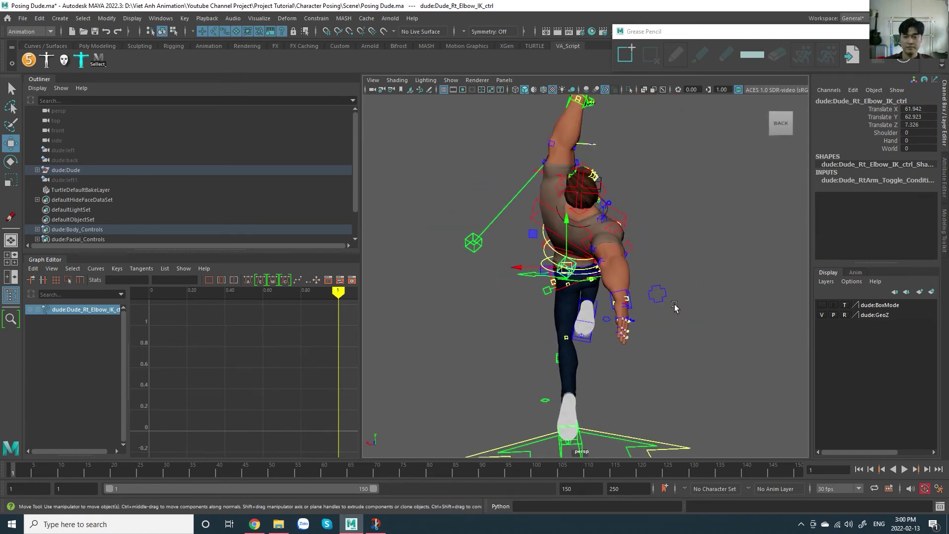
pyautogui.keyDown('alt'); pyautogui.moveTo(675, 257); pyautogui.dragTo(667, 289, button='middle'); pyautogui.keyUp('alt')
pyautogui.keyDown('alt'); pyautogui.moveTo(667, 292); pyautogui.dragTo(662, 284); pyautogui.keyUp('alt')
pyautogui.click(572, 150)
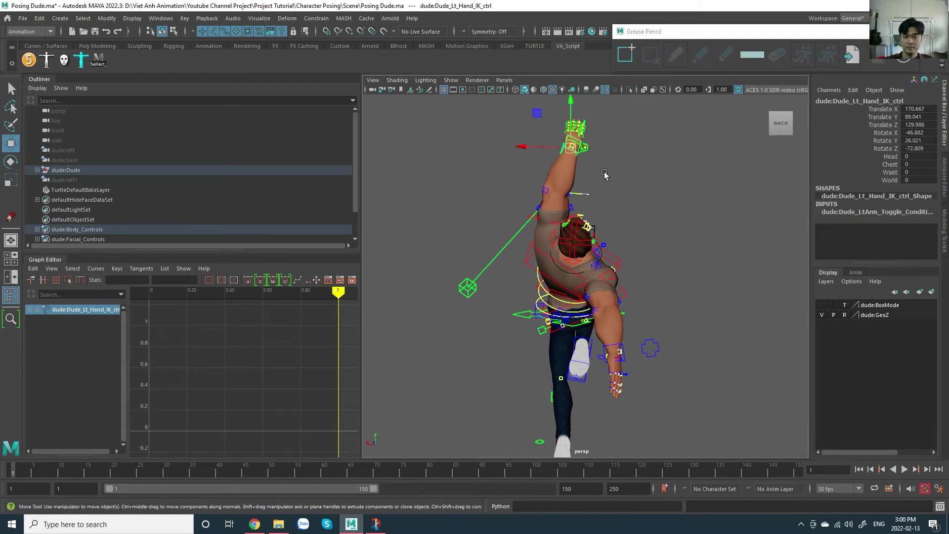
pyautogui.moveTo(543, 154); pyautogui.dragTo(523, 149)
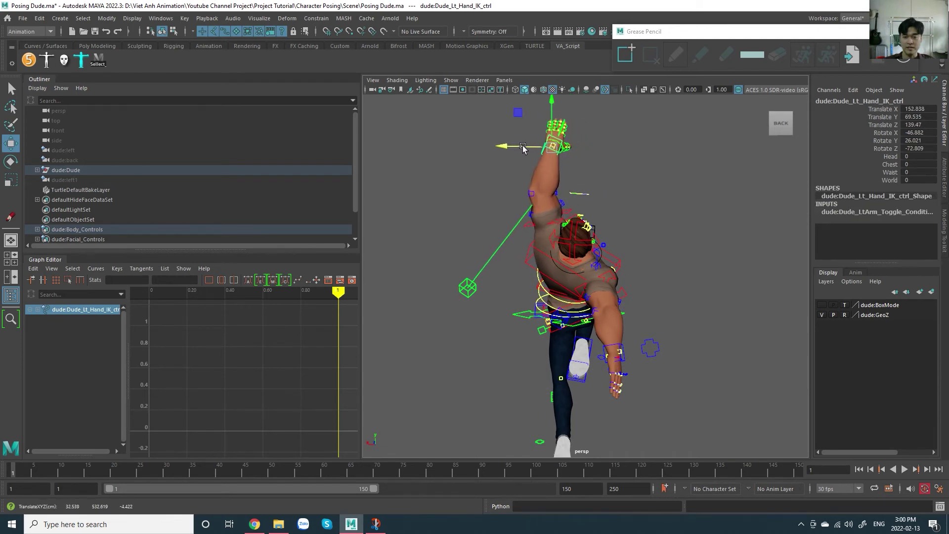
pyautogui.moveTo(561, 116); pyautogui.dragTo(555, 120)
# Step: Move the left elbow IK control close to the raised upper arm, at about X 12, Y 99.2 and Z 125.7
pyautogui.click(470, 287)
pyautogui.moveTo(519, 312); pyautogui.dragTo(565, 221, button='middle')
pyautogui.keyDown('alt'); pyautogui.moveTo(555, 271); pyautogui.dragTo(676, 271); pyautogui.keyUp('alt')
pyautogui.keyDown('alt'); pyautogui.moveTo(652, 194); pyautogui.dragTo(630, 300, button='middle'); pyautogui.keyUp('alt')
pyautogui.keyDown('alt'); pyautogui.moveTo(629, 301); pyautogui.dragTo(624, 341, button='right'); pyautogui.keyUp('alt')
pyautogui.keyDown('alt'); pyautogui.moveTo(625, 341); pyautogui.dragTo(610, 239, button='middle'); pyautogui.keyUp('alt')
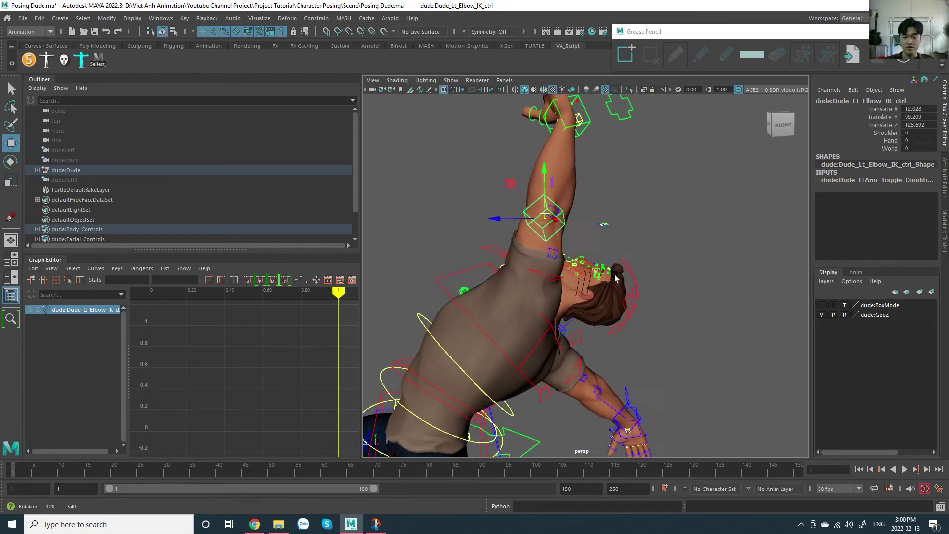
# Step: Refine the left elbow IK control's position from several angles to about X 14.5, Y 104.4 and Z 121
pyautogui.keyDown('alt'); pyautogui.moveTo(610, 239); pyautogui.dragTo(497, 274); pyautogui.keyUp('alt')
pyautogui.moveTo(524, 286); pyautogui.dragTo(521, 281, button='middle')
pyautogui.keyDown('alt'); pyautogui.moveTo(508, 291); pyautogui.dragTo(627, 292); pyautogui.keyUp('alt')
pyautogui.moveTo(628, 291)
pyautogui.mouseDown(button='middle')
pyautogui.moveTo(572, 283)
pyautogui.moveTo(646, 288)
pyautogui.moveTo(644, 299)
pyautogui.mouseUp(button='middle')
pyautogui.keyDown('alt'); pyautogui.moveTo(644, 299); pyautogui.dragTo(583, 335); pyautogui.keyUp('alt')
pyautogui.moveTo(583, 335); pyautogui.dragTo(593, 328, button='middle')
# Step: Examine the pose from the side and compare the lowered right arm and hand with the dancer reference
pyautogui.keyDown('alt'); pyautogui.moveTo(593, 329); pyautogui.dragTo(497, 257); pyautogui.keyUp('alt')
pyautogui.keyDown('alt'); pyautogui.moveTo(588, 262); pyautogui.dragTo(556, 236, button='right'); pyautogui.keyUp('alt')
pyautogui.keyDown('alt'); pyautogui.moveTo(559, 304); pyautogui.dragTo(451, 294); pyautogui.keyUp('alt')
pyautogui.keyDown('alt'); pyautogui.moveTo(574, 232); pyautogui.dragTo(518, 178, button='middle'); pyautogui.keyUp('alt')
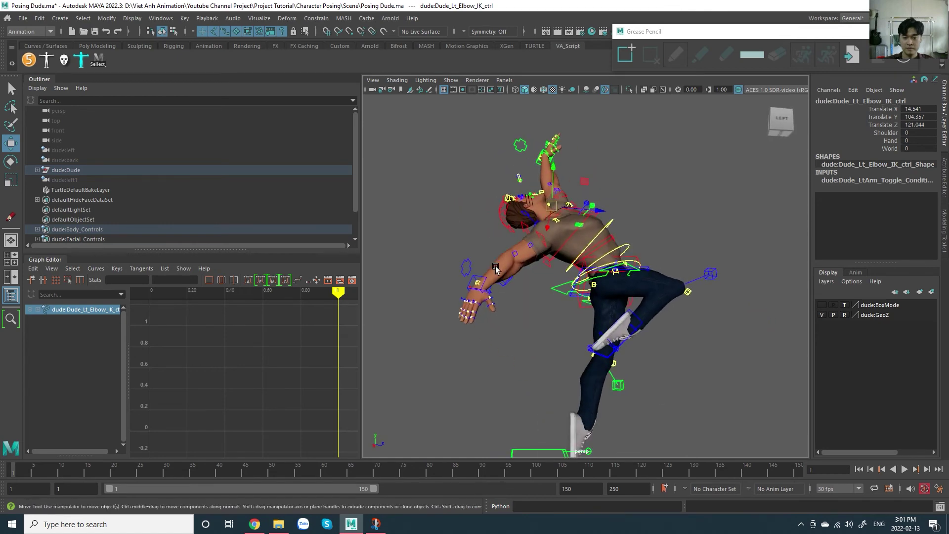
pyautogui.keyDown('alt'); pyautogui.moveTo(543, 311); pyautogui.dragTo(514, 292, button='right'); pyautogui.keyUp('alt')
pyautogui.keyDown('alt'); pyautogui.moveTo(513, 292); pyautogui.dragTo(514, 307); pyautogui.keyUp('alt')
pyautogui.keyDown('alt'); pyautogui.moveTo(515, 307); pyautogui.dragTo(544, 327, button='right'); pyautogui.keyUp('alt')
pyautogui.keyDown('alt'); pyautogui.moveTo(438, 381); pyautogui.dragTo(495, 329, button='middle'); pyautogui.keyUp('alt')
pyautogui.keyDown('alt'); pyautogui.moveTo(494, 329); pyautogui.dragTo(482, 328); pyautogui.keyUp('alt')
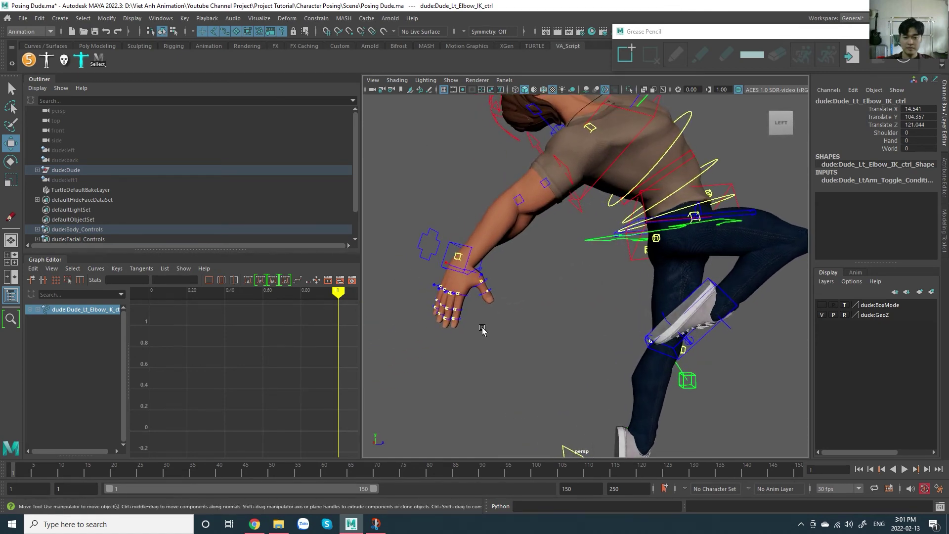
pyautogui.keyDown('alt'); pyautogui.moveTo(513, 325); pyautogui.dragTo(546, 324, button='middle'); pyautogui.keyUp('alt')
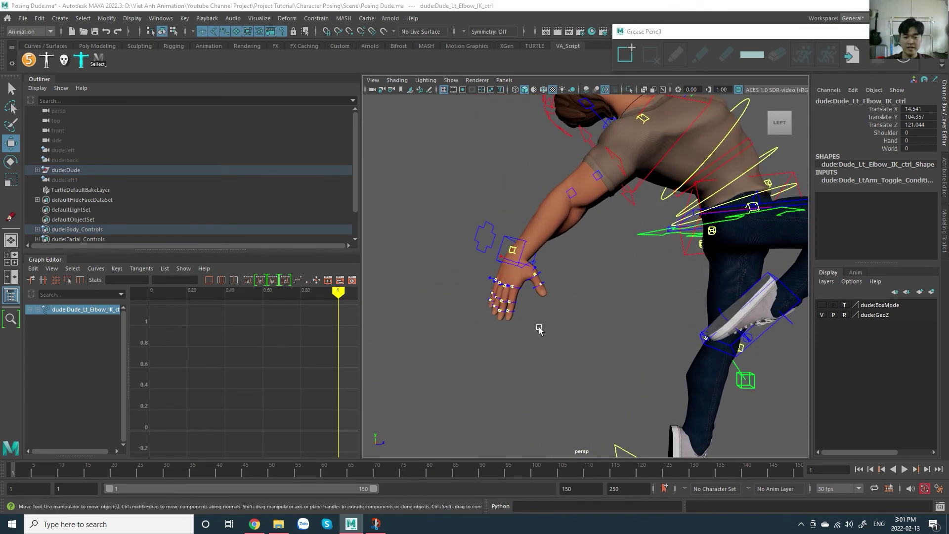
pyautogui.hotkey('alt', 'Tab')
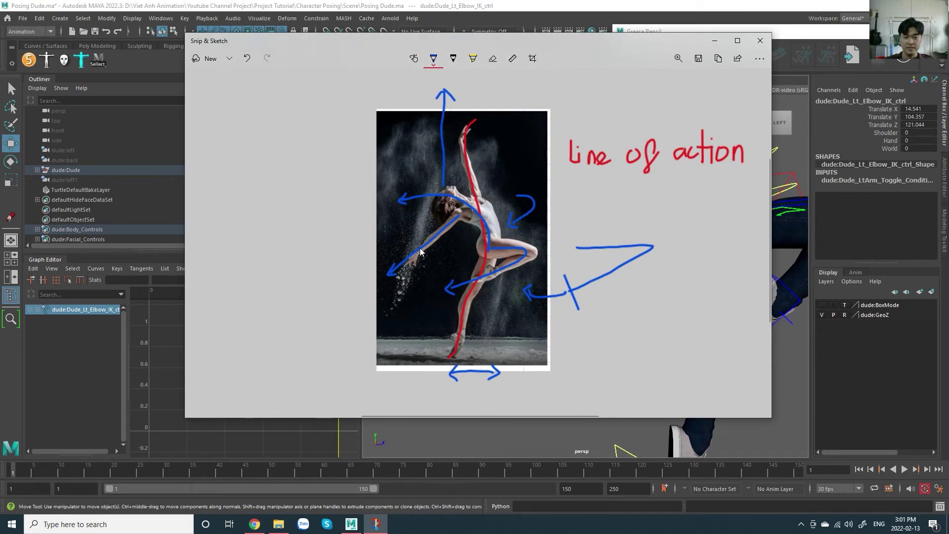
pyautogui.hotkey('alt', 'Tab')
# Step: Curl the right hand's pinky finger by rotating its master control
pyautogui.keyDown('alt'); pyautogui.moveTo(519, 279); pyautogui.dragTo(518, 292, button='middle'); pyautogui.keyUp('alt')
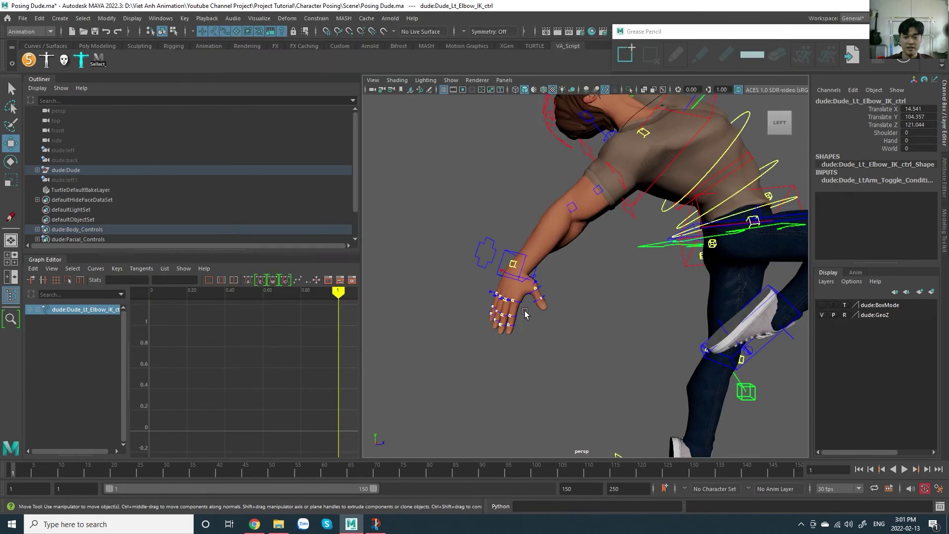
pyautogui.moveTo(519, 291)
pyautogui.keyDown('alt'); pyautogui.mouseDown()
pyautogui.moveTo(610, 308)
pyautogui.moveTo(527, 286)
pyautogui.moveTo(515, 313)
pyautogui.moveTo(405, 296)
pyautogui.mouseUp(); pyautogui.keyUp('alt')
pyautogui.scroll(4, 619, 311)
pyautogui.click(531, 275)
pyautogui.scroll(2, 546, 307)
pyautogui.keyDown('alt'); pyautogui.moveTo(395, 295); pyautogui.dragTo(495, 282, button='middle'); pyautogui.keyUp('alt')
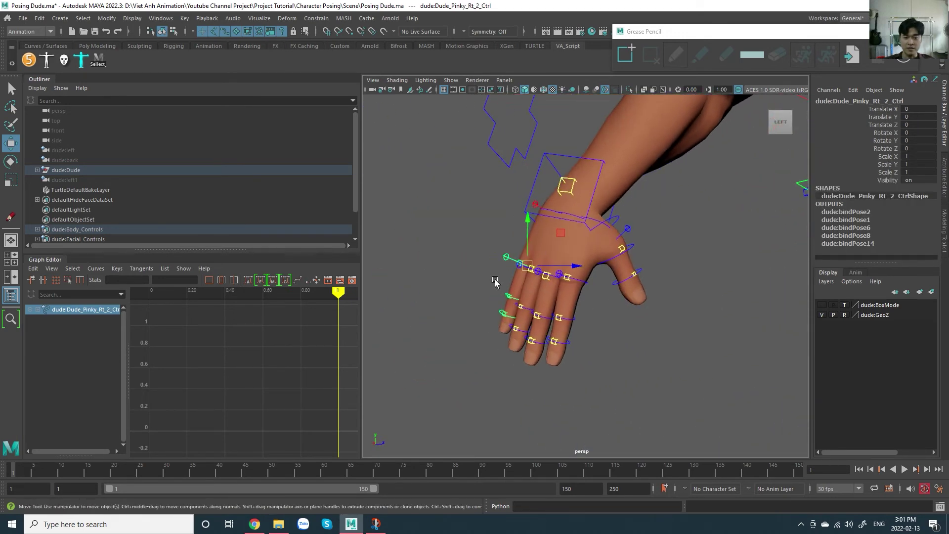
pyautogui.click(469, 268)
pyautogui.click(515, 263)
pyautogui.press('e')
pyautogui.moveTo(514, 262); pyautogui.dragTo(682, 288)
pyautogui.keyDown('alt'); pyautogui.moveTo(683, 288); pyautogui.dragTo(612, 310, button='middle'); pyautogui.keyUp('alt')
pyautogui.keyDown('alt'); pyautogui.moveTo(741, 251); pyautogui.dragTo(683, 287, button='middle'); pyautogui.keyUp('alt')
pyautogui.keyDown('alt'); pyautogui.moveTo(683, 287); pyautogui.dragTo(677, 234, button='middle'); pyautogui.keyUp('alt')
# Step: Curl the right hand's ring finger by rotating its master control about 34.9 on Z
pyautogui.click(649, 283)
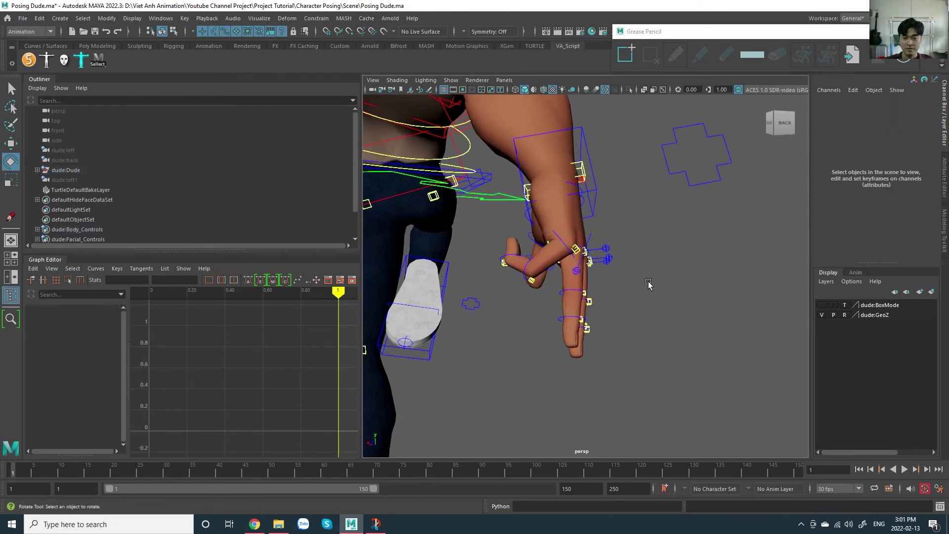
pyautogui.click(614, 251)
pyautogui.moveTo(615, 251); pyautogui.dragTo(677, 245, button='middle')
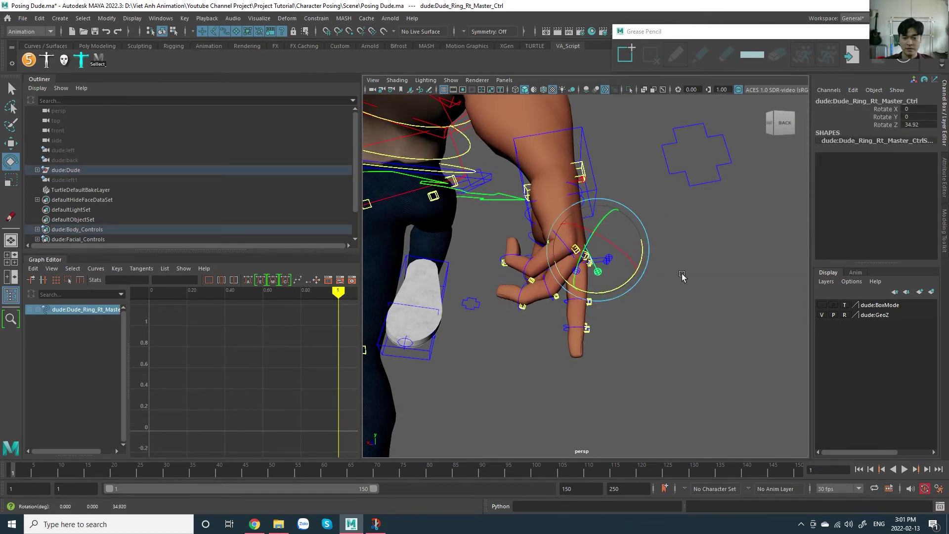
# Step: Curl the right hand's middle finger by rotating its master control about 17.4 on Z
pyautogui.click(698, 275)
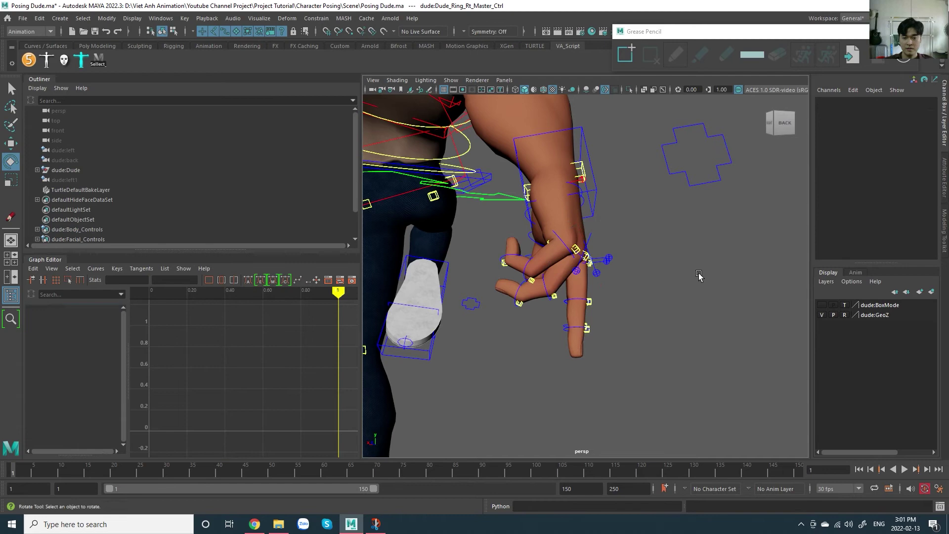
pyautogui.click(608, 258)
pyautogui.moveTo(609, 258); pyautogui.dragTo(679, 269, button='middle')
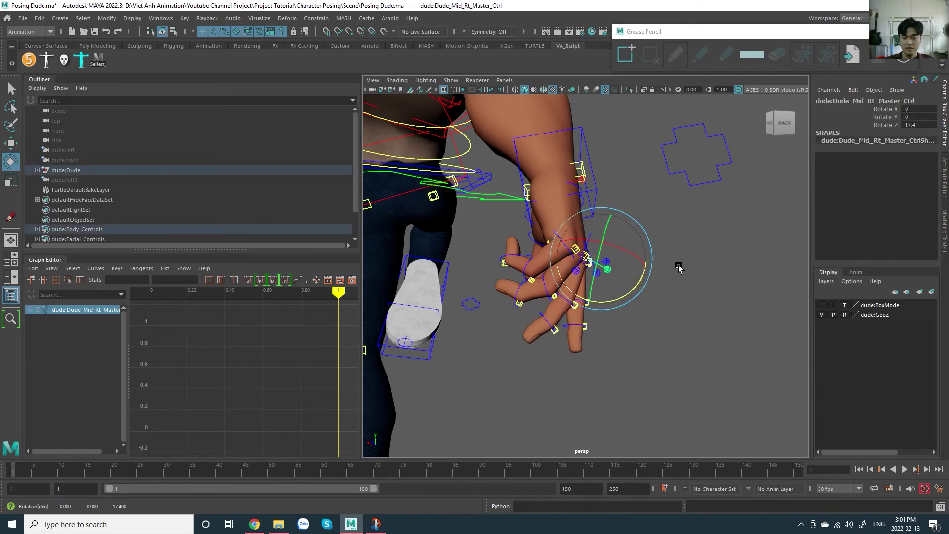
pyautogui.keyDown('alt'); pyautogui.moveTo(647, 276); pyautogui.dragTo(491, 280); pyautogui.keyUp('alt')
# Step: Rotate the right hand's pinky base control to refine the outer palm, undoing the unwanted turns
pyautogui.click(516, 274)
pyautogui.hotkey('ctrl', 'z')
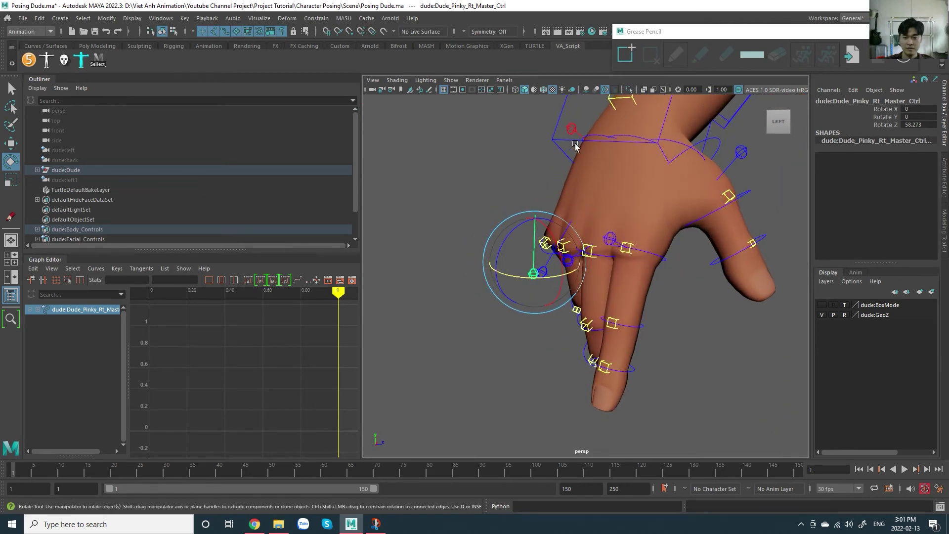
pyautogui.click(574, 131)
pyautogui.click(579, 134)
pyautogui.keyDown('alt'); pyautogui.moveTo(580, 133); pyautogui.dragTo(577, 184); pyautogui.keyUp('alt')
pyautogui.keyDown('alt'); pyautogui.moveTo(545, 243); pyautogui.dragTo(571, 217); pyautogui.keyUp('alt')
pyautogui.hotkey('ctrl', 'z')
pyautogui.hotkey('ctrl', 'z')
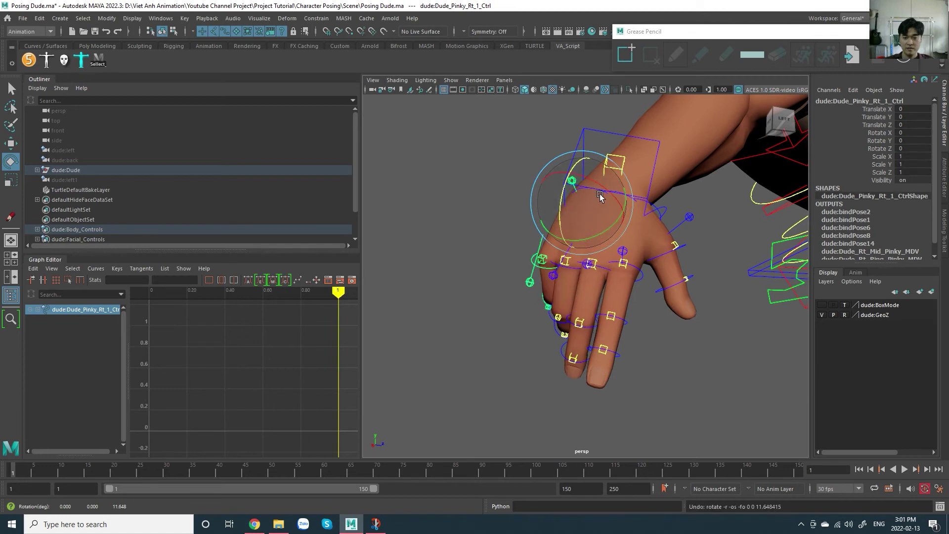
pyautogui.moveTo(568, 209); pyautogui.dragTo(563, 289)
# Step: Bend the right thumb by rotating its master control about 6.6 on Z
pyautogui.click(584, 210)
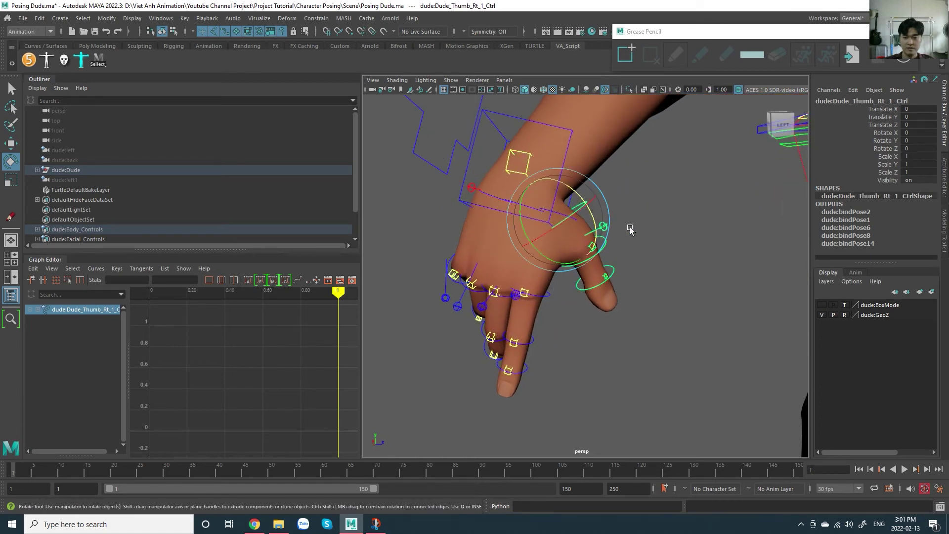
pyautogui.click(638, 231)
pyautogui.click(603, 227)
pyautogui.moveTo(628, 212); pyautogui.dragTo(608, 232)
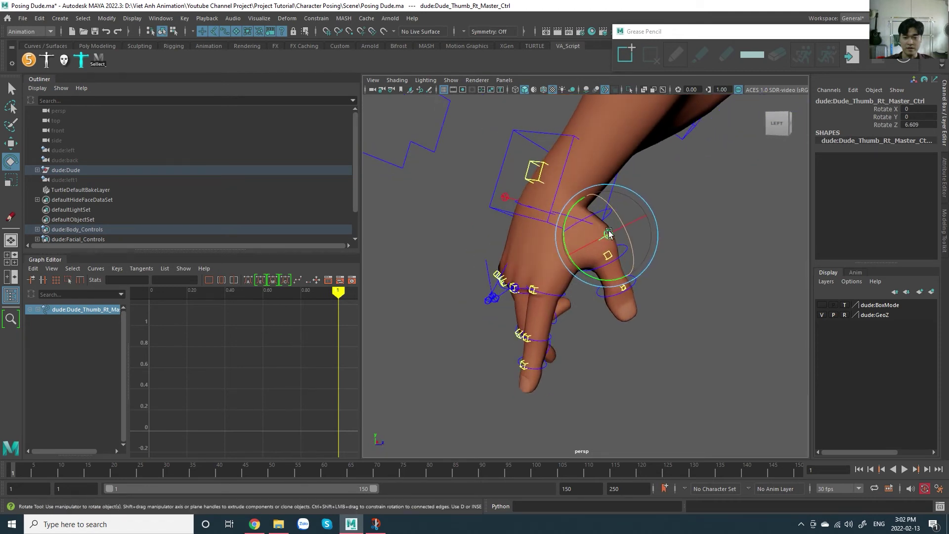
# Step: Rotate the right hand IK control to about X 31.1, Y 14.7 and Z 70.4
pyautogui.click(542, 140)
pyautogui.keyDown('alt'); pyautogui.moveTo(638, 264); pyautogui.dragTo(684, 269); pyautogui.keyUp('alt')
pyautogui.keyDown('alt'); pyautogui.moveTo(684, 269); pyautogui.dragTo(599, 262, button='right'); pyautogui.keyUp('alt')
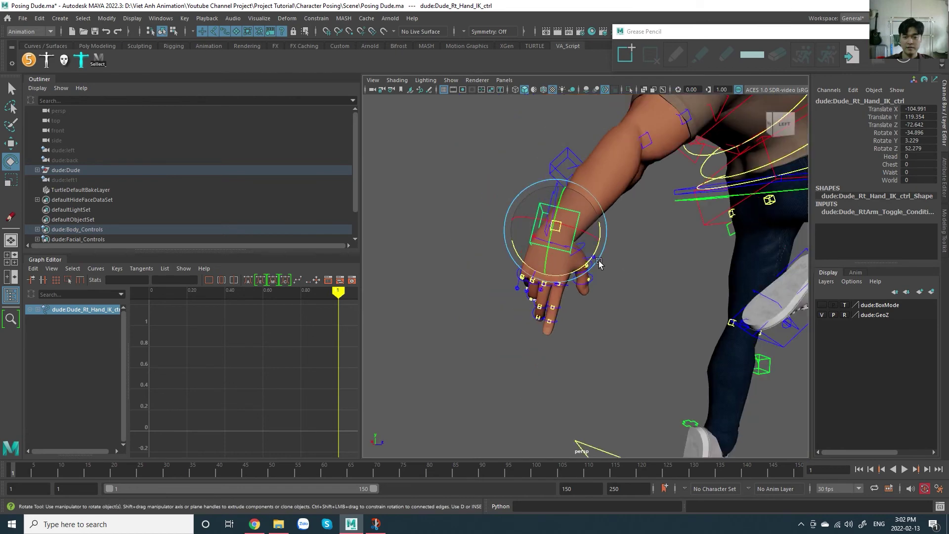
pyautogui.moveTo(584, 278); pyautogui.dragTo(562, 247)
pyautogui.hotkey('ctrl', 'z')
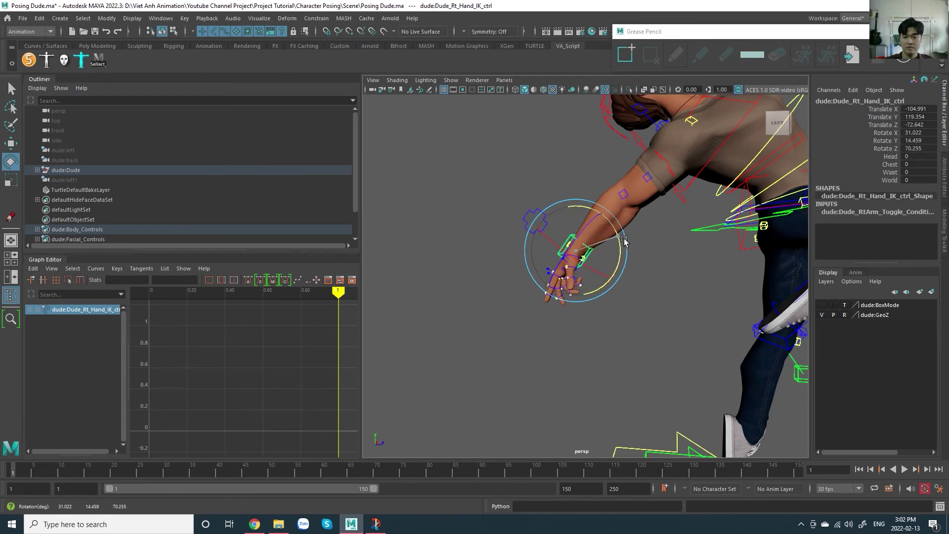
pyautogui.scroll(-5, 643, 235)
pyautogui.keyDown('alt'); pyautogui.moveTo(643, 235); pyautogui.dragTo(598, 275); pyautogui.keyUp('alt')
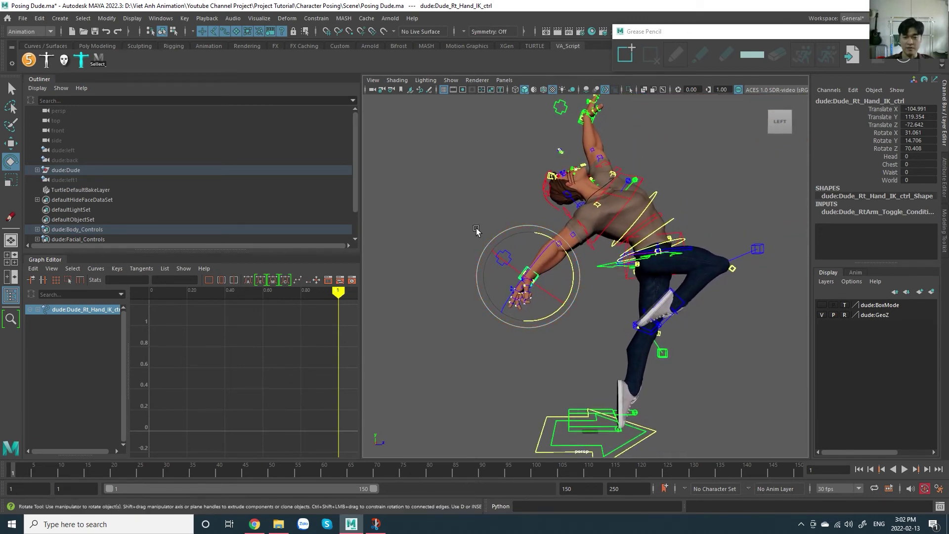
# Step: Compare the lowered right hand with the dancer reference in Snip & Sketch and return to Maya
pyautogui.click(593, 278)
pyautogui.hotkey('alt', 'Tab')
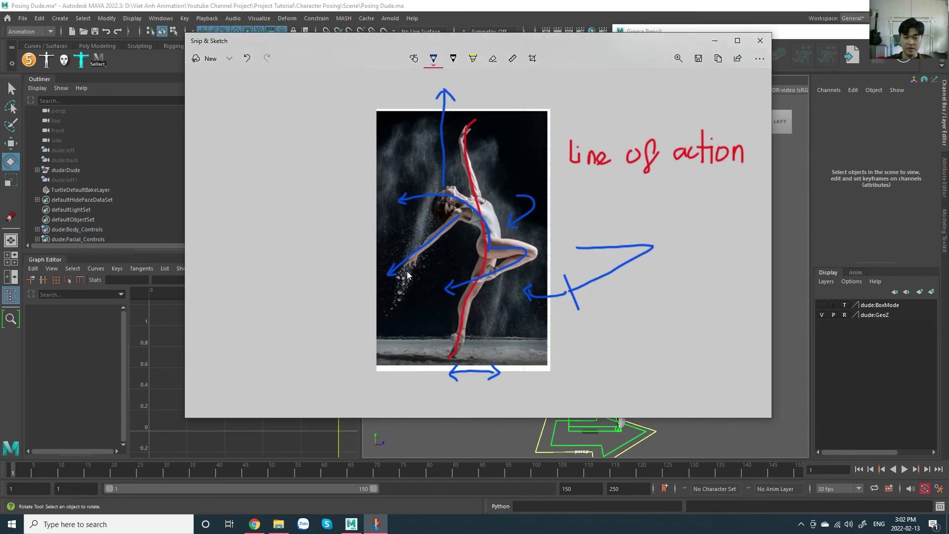
pyautogui.hotkey('alt', 'Tab')
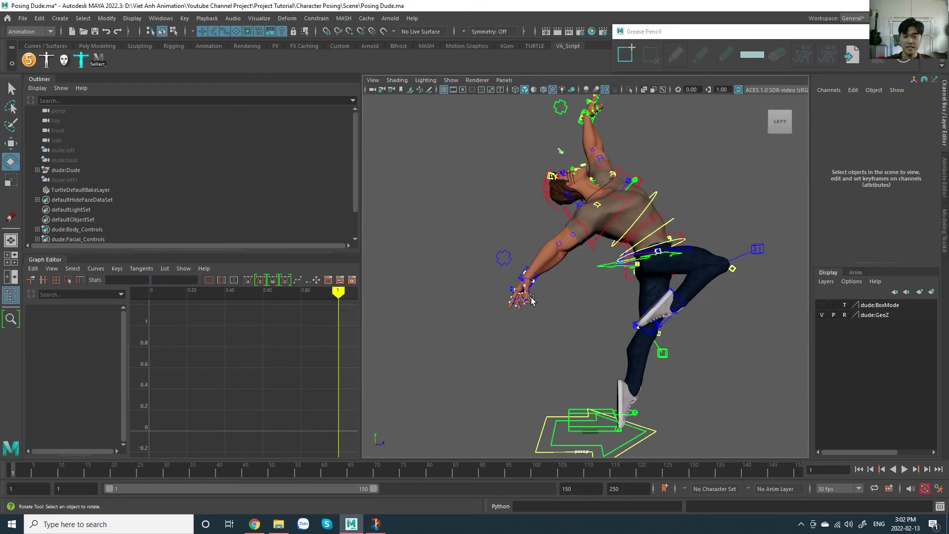
# Step: Examine the raised left hand and its finger controls up close and within the whole pose
pyautogui.keyDown('alt'); pyautogui.moveTo(532, 300); pyautogui.dragTo(639, 251); pyautogui.keyUp('alt')
pyautogui.keyDown('alt'); pyautogui.moveTo(599, 153); pyautogui.dragTo(590, 299, button='middle'); pyautogui.keyUp('alt')
pyautogui.scroll(5, 591, 249)
pyautogui.click(554, 199)
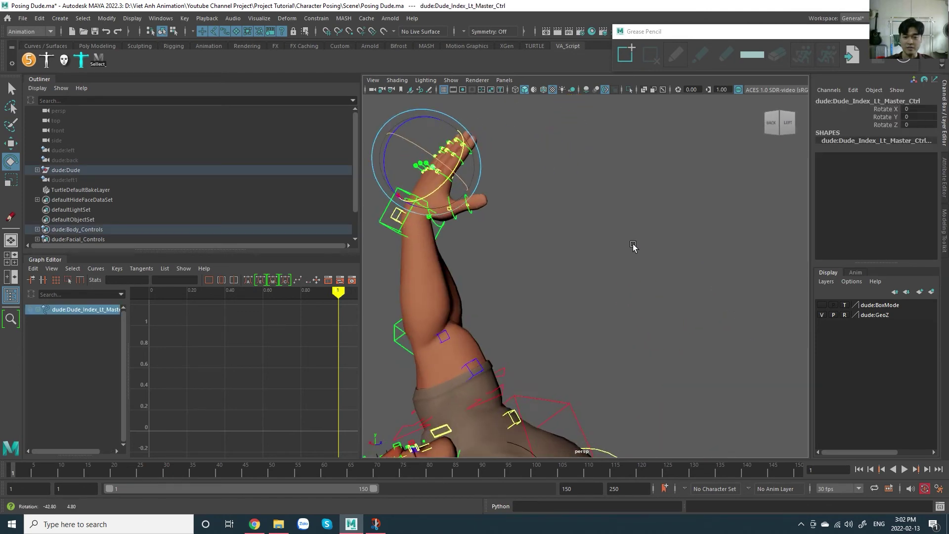
pyautogui.scroll(6, 538, 235)
pyautogui.scroll(-8, 546, 239)
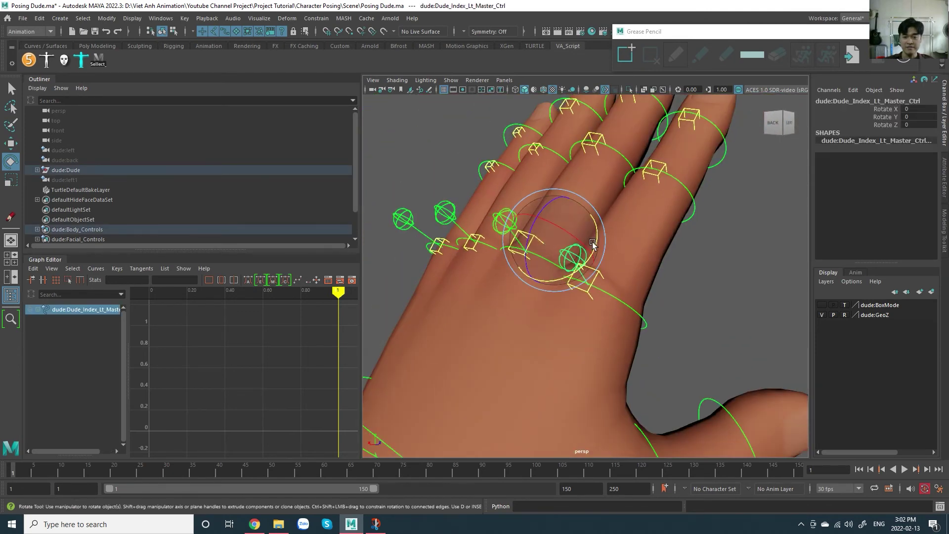
pyautogui.moveTo(613, 232)
pyautogui.keyDown('alt'); pyautogui.mouseDown()
pyautogui.moveTo(557, 246)
pyautogui.moveTo(619, 248)
pyautogui.moveTo(637, 211)
pyautogui.moveTo(606, 248)
pyautogui.mouseUp(); pyautogui.keyUp('alt')
pyautogui.scroll(-15, 607, 249)
pyautogui.keyDown('alt'); pyautogui.moveTo(643, 278); pyautogui.dragTo(609, 234, button='middle'); pyautogui.keyUp('alt')
pyautogui.click(579, 251)
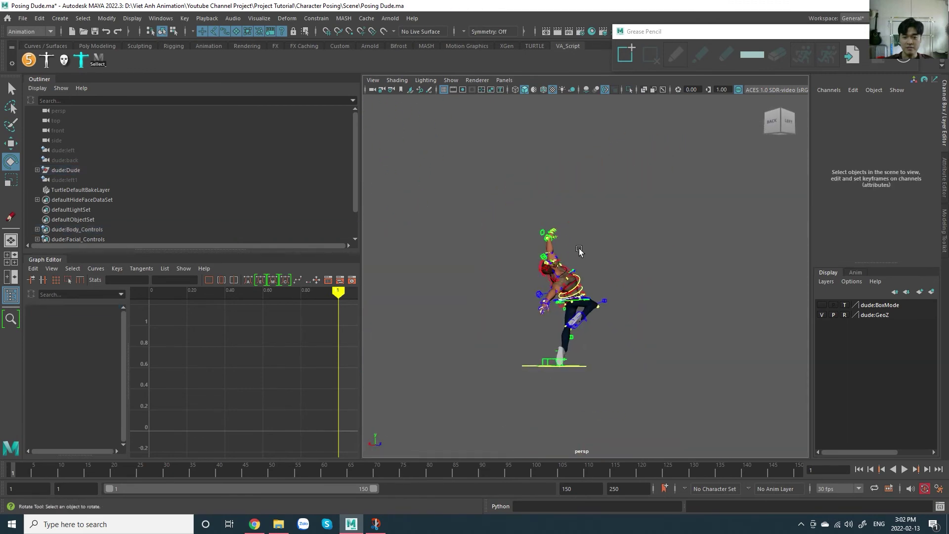
pyautogui.click(556, 236)
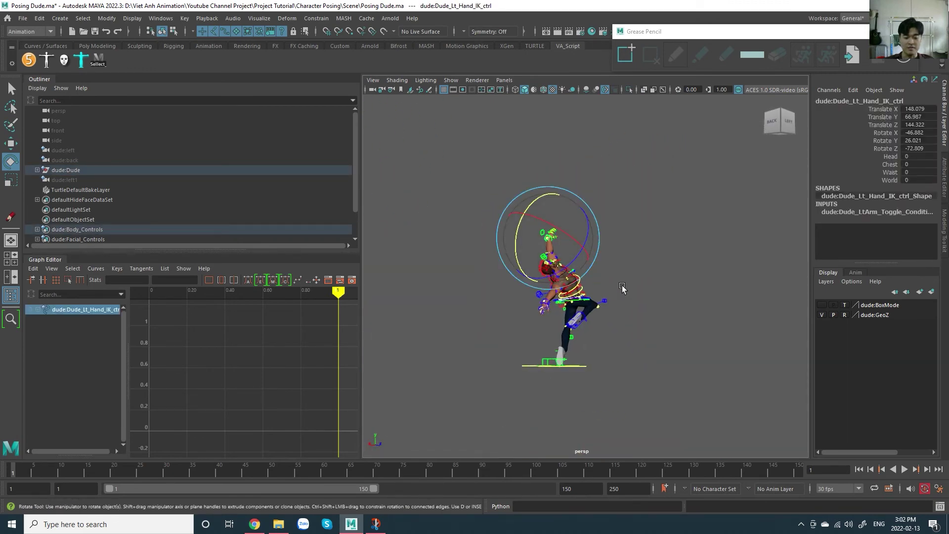
pyautogui.press('f')
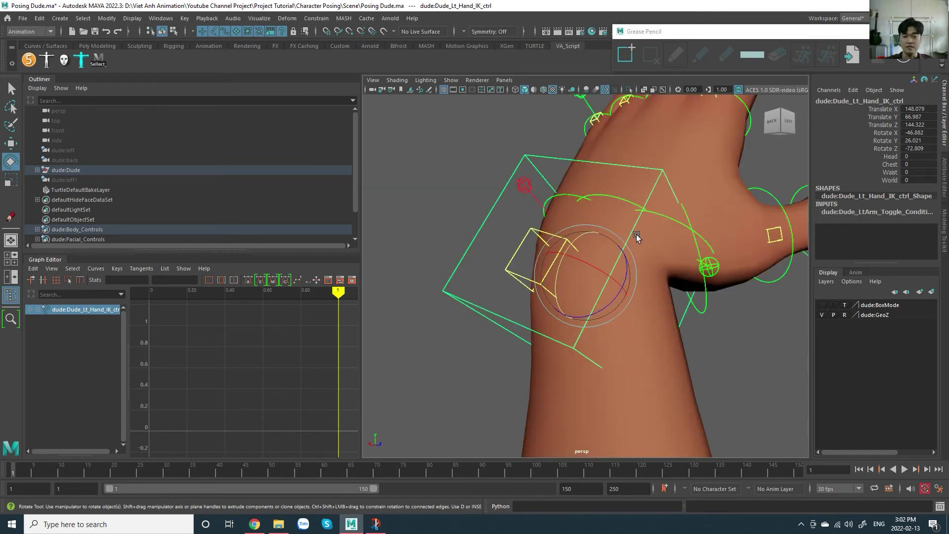
pyautogui.scroll(-6, 636, 244)
pyautogui.keyDown('alt'); pyautogui.moveTo(660, 232); pyautogui.dragTo(614, 285, button='middle'); pyautogui.keyUp('alt')
pyautogui.moveTo(614, 287)
pyautogui.keyDown('alt'); pyautogui.mouseDown()
pyautogui.moveTo(599, 286)
pyautogui.moveTo(621, 277)
pyautogui.mouseUp(); pyautogui.keyUp('alt')
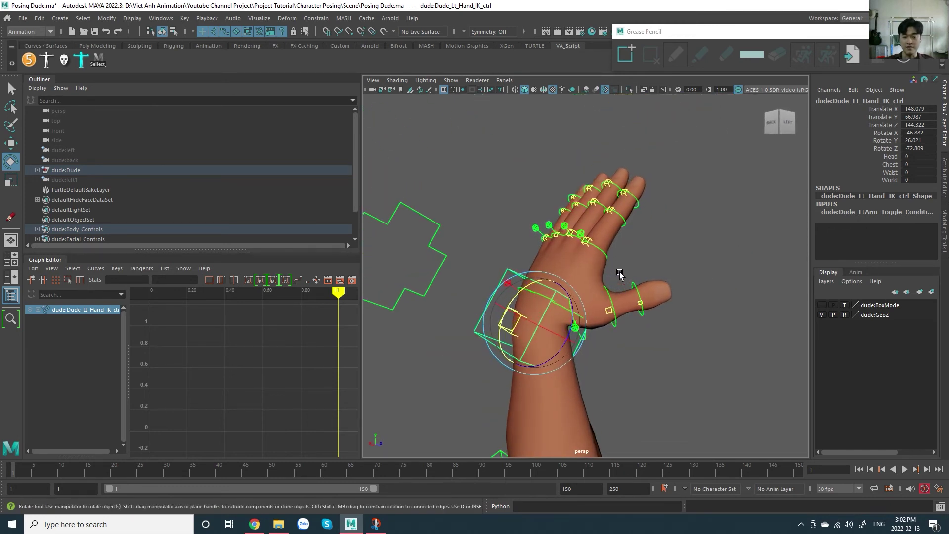
pyautogui.scroll(5, 620, 275)
# Step: Try to curl the left hand's index finger with its master control about 25 on Z, and undo it
pyautogui.click(578, 201)
pyautogui.keyDown('alt'); pyautogui.moveTo(644, 239); pyautogui.dragTo(625, 229); pyautogui.keyUp('alt')
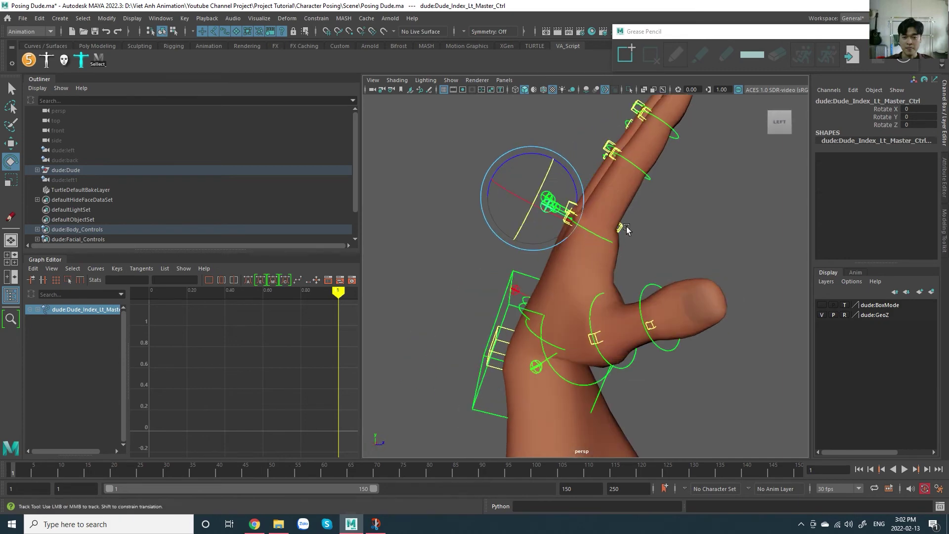
pyautogui.keyDown('alt'); pyautogui.moveTo(626, 229); pyautogui.dragTo(624, 251, button='middle'); pyautogui.keyUp('alt')
pyautogui.moveTo(569, 198); pyautogui.dragTo(585, 212)
pyautogui.hotkey('ctrl', 'z')
pyautogui.hotkey('ctrl', 'z')
pyautogui.hotkey('ctrl', 'z')
pyautogui.hotkey('ctrl', 'z')
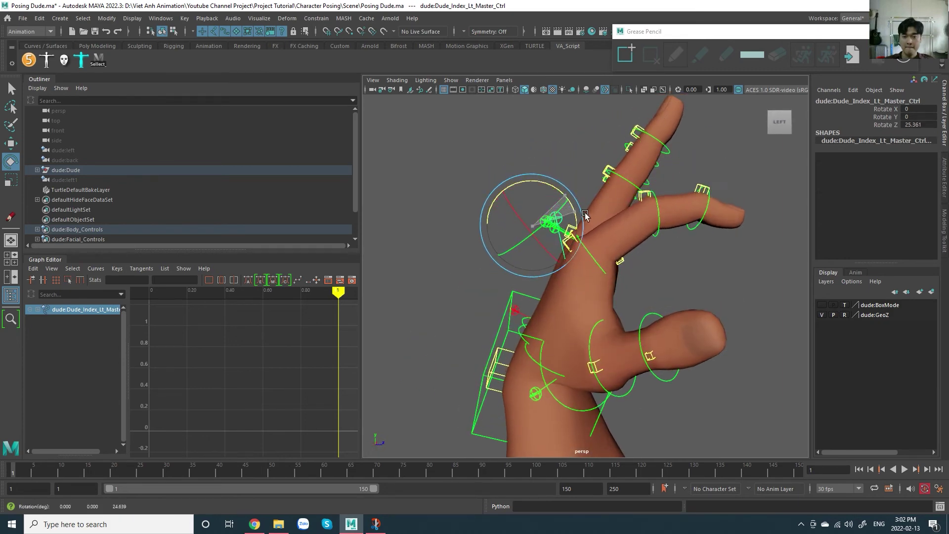
# Step: Check the raised hand in the dancer reference in Snip & Sketch and return to Maya
pyautogui.click(571, 147)
pyautogui.hotkey('alt', 'Tab')
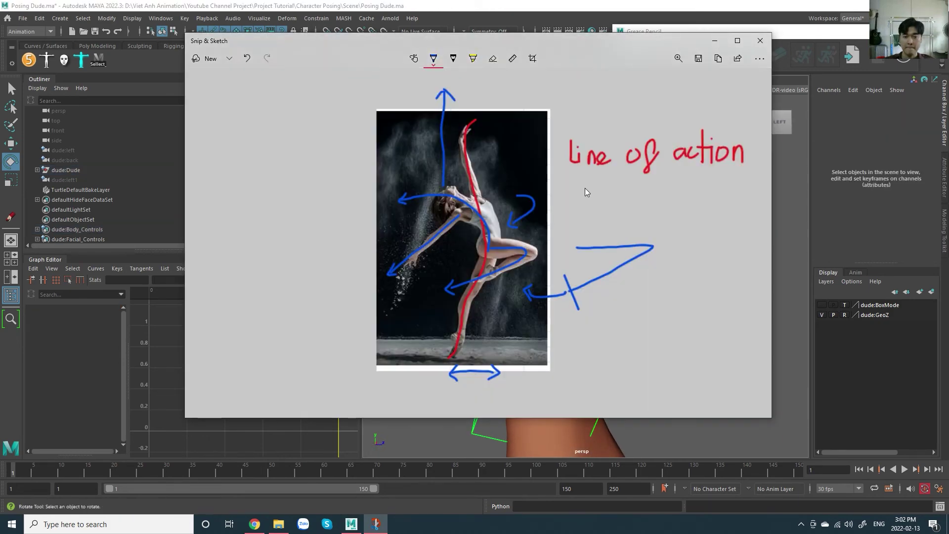
pyautogui.hotkey('alt', 'Tab')
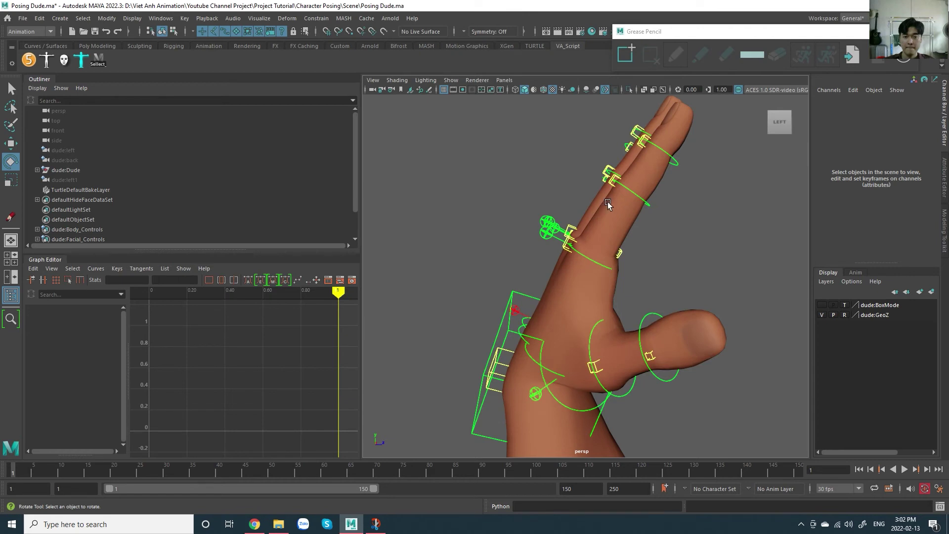
# Step: Curl the left hand's pinky, ring and middle fingers together by rotating their master controls
pyautogui.click(555, 238)
pyautogui.moveTo(587, 183); pyautogui.dragTo(591, 189, button='middle')
pyautogui.keyDown('alt'); pyautogui.moveTo(592, 189); pyautogui.dragTo(576, 208); pyautogui.keyUp('alt')
pyautogui.click(496, 189)
pyautogui.click(515, 223)
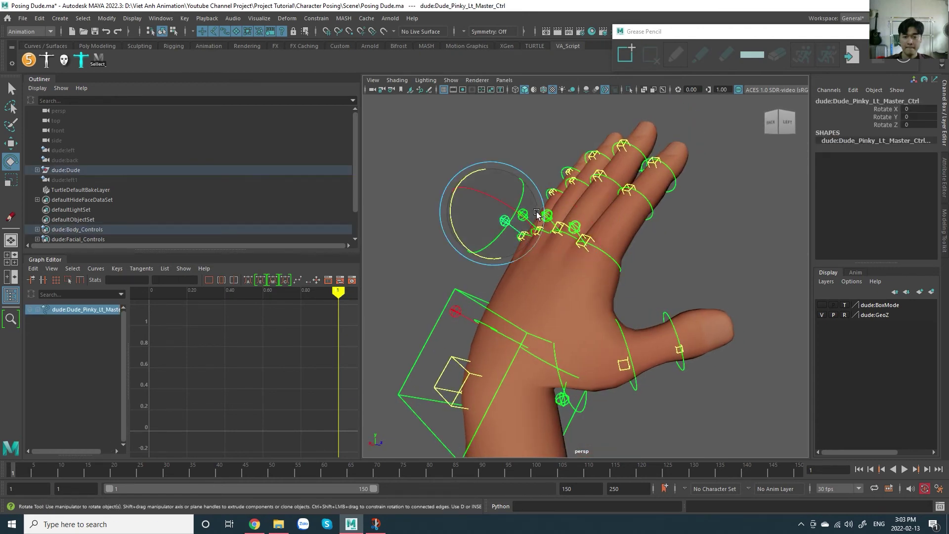
pyautogui.scroll(5, 506, 186)
pyautogui.scroll(3, 501, 173)
pyautogui.keyDown('alt'); pyautogui.moveTo(499, 163); pyautogui.dragTo(636, 243, button='middle'); pyautogui.keyUp('alt')
pyautogui.scroll(2, 550, 191)
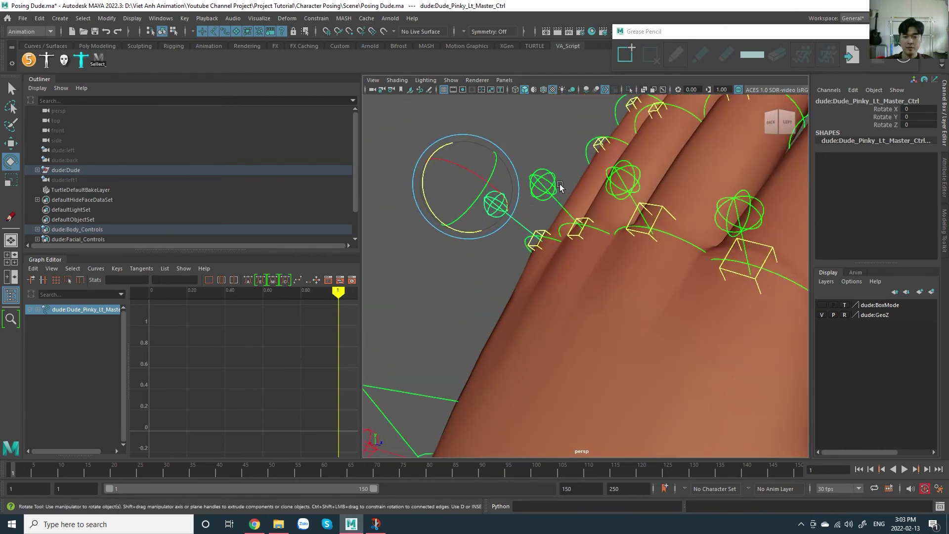
pyautogui.keyDown('shift'); pyautogui.click(547, 185); pyautogui.keyUp('shift')
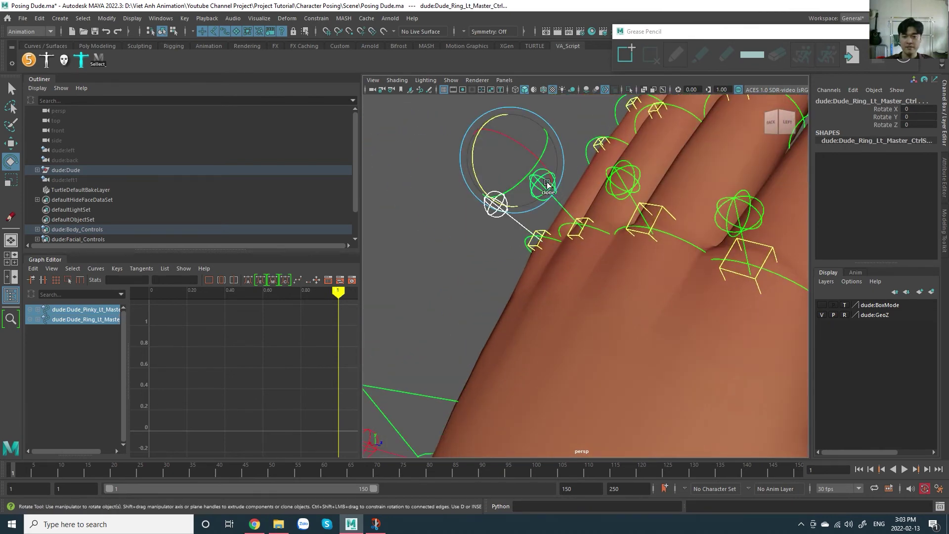
pyautogui.keyDown('shift'); pyautogui.click(629, 181); pyautogui.keyUp('shift')
pyautogui.scroll(-4, 630, 212)
pyautogui.keyDown('alt'); pyautogui.moveTo(632, 249); pyautogui.dragTo(668, 280); pyautogui.keyUp('alt')
pyautogui.keyDown('ctrl'); pyautogui.moveTo(731, 189); pyautogui.dragTo(615, 298); pyautogui.keyUp('ctrl')
pyautogui.moveTo(546, 225); pyautogui.dragTo(562, 254)
# Step: Refine the left pinky, turning its master control to about 36.5 and its base control to about 4.7 on Z
pyautogui.moveTo(630, 139); pyautogui.dragTo(576, 279)
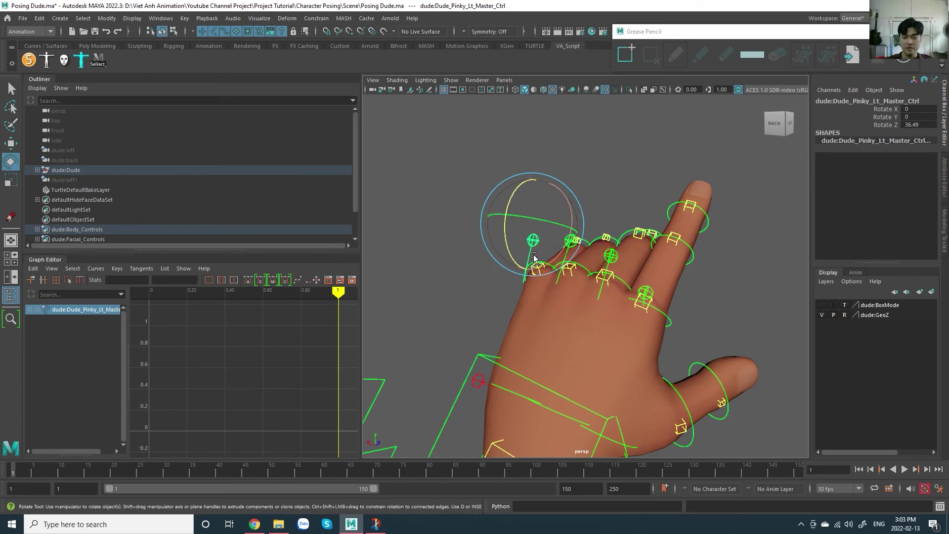
pyautogui.moveTo(514, 249); pyautogui.dragTo(645, 390)
pyautogui.click(514, 306)
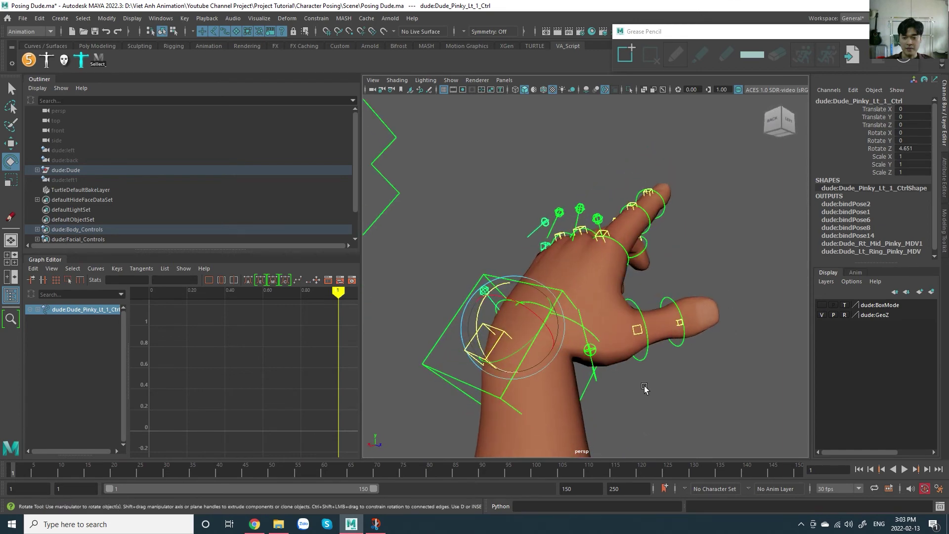
# Step: Bend the left thumb by rotating its master control about 11.8 on Z
pyautogui.click(605, 346)
pyautogui.click(603, 352)
pyautogui.moveTo(603, 352); pyautogui.dragTo(541, 346)
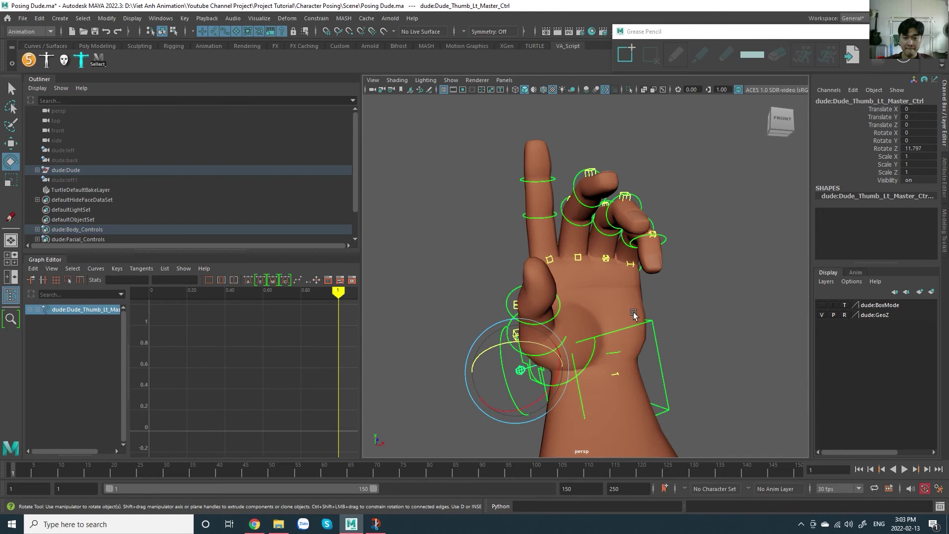
pyautogui.keyDown('alt'); pyautogui.moveTo(633, 312); pyautogui.dragTo(575, 329); pyautogui.keyUp('alt')
pyautogui.click(717, 326)
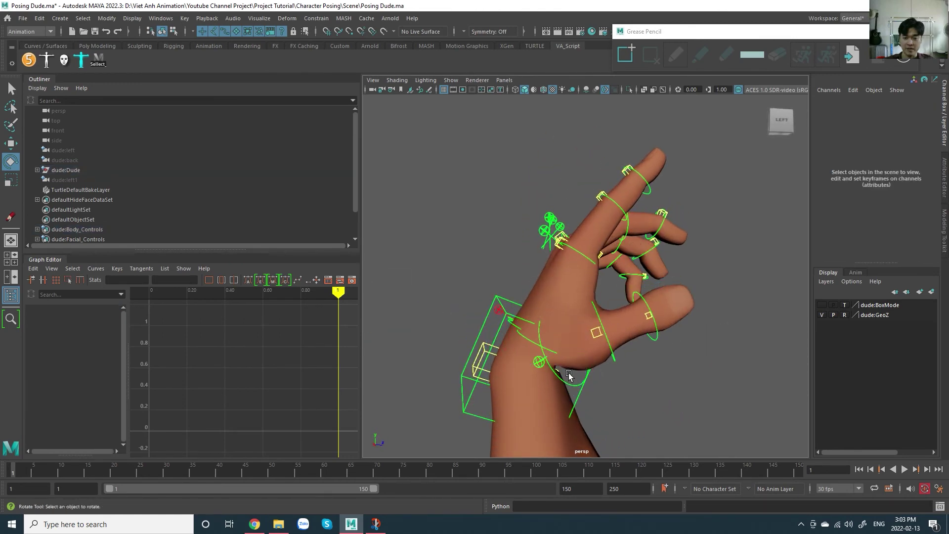
# Step: Rotate the left thumb's base control to about -10.7 on Y
pyautogui.click(571, 388)
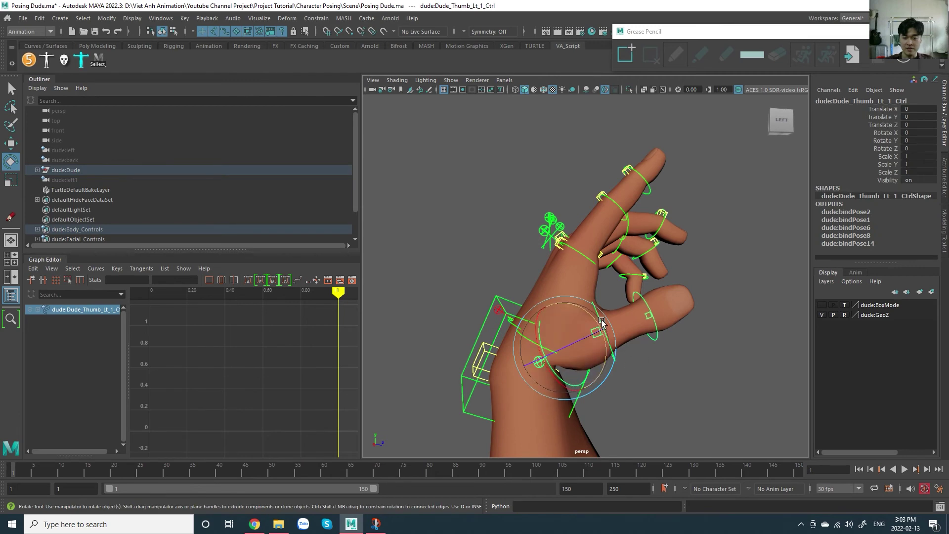
pyautogui.moveTo(604, 363); pyautogui.dragTo(599, 317)
pyautogui.keyDown('alt'); pyautogui.moveTo(702, 321); pyautogui.dragTo(667, 316, button='right'); pyautogui.keyUp('alt')
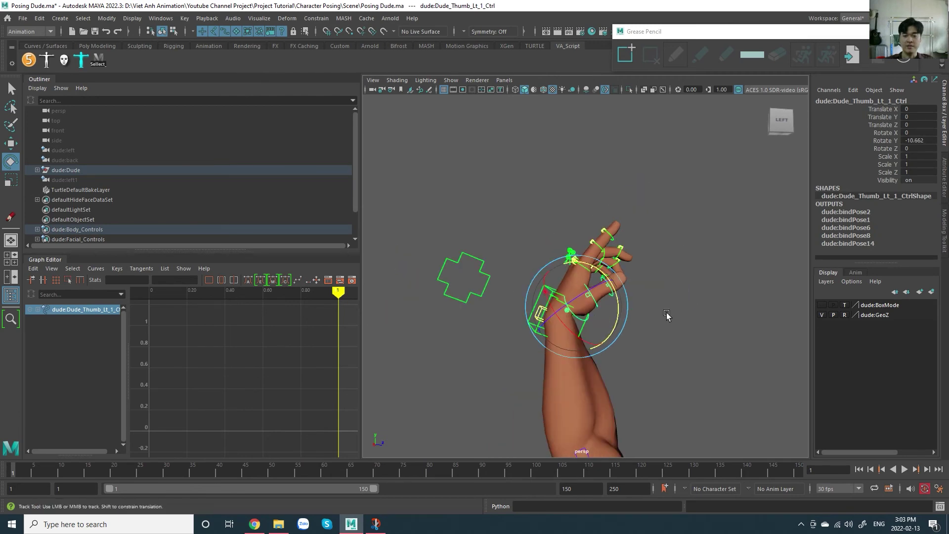
pyautogui.keyDown('alt'); pyautogui.moveTo(667, 316); pyautogui.dragTo(663, 250); pyautogui.keyUp('alt')
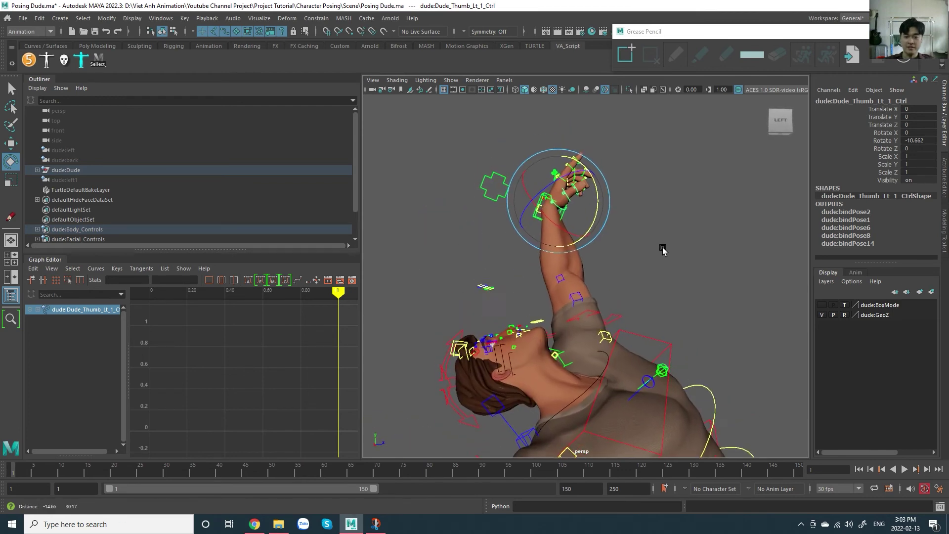
# Step: Rotate the left hand IK control to about X -49.8, Y 30.8 and Z -78.8
pyautogui.click(537, 238)
pyautogui.click(541, 222)
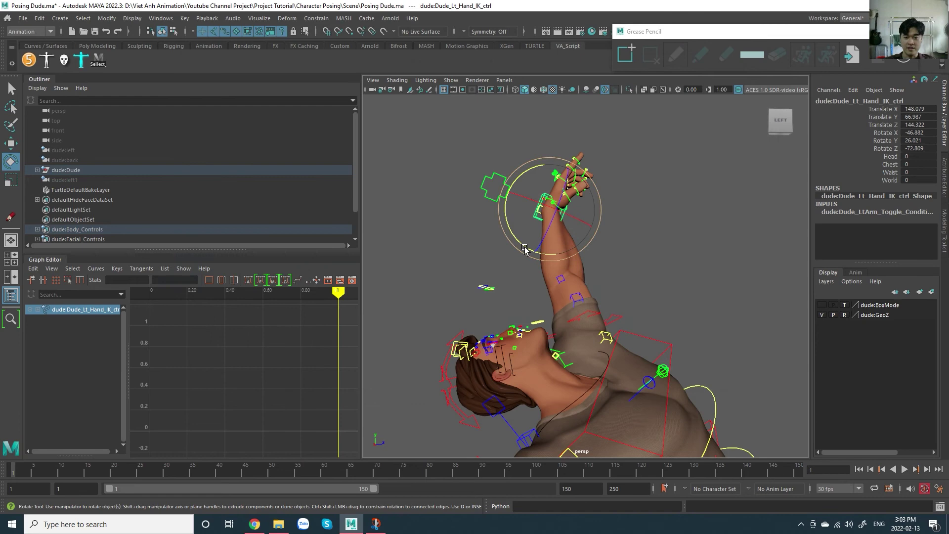
pyautogui.moveTo(525, 247); pyautogui.dragTo(530, 248)
# Step: Examine the full-body pose and its balance from the front
pyautogui.scroll(-5, 591, 248)
pyautogui.keyDown('alt'); pyautogui.moveTo(651, 273); pyautogui.dragTo(623, 223, button='middle'); pyautogui.keyUp('alt')
pyautogui.keyDown('alt'); pyautogui.moveTo(623, 226); pyautogui.dragTo(540, 247); pyautogui.keyUp('alt')
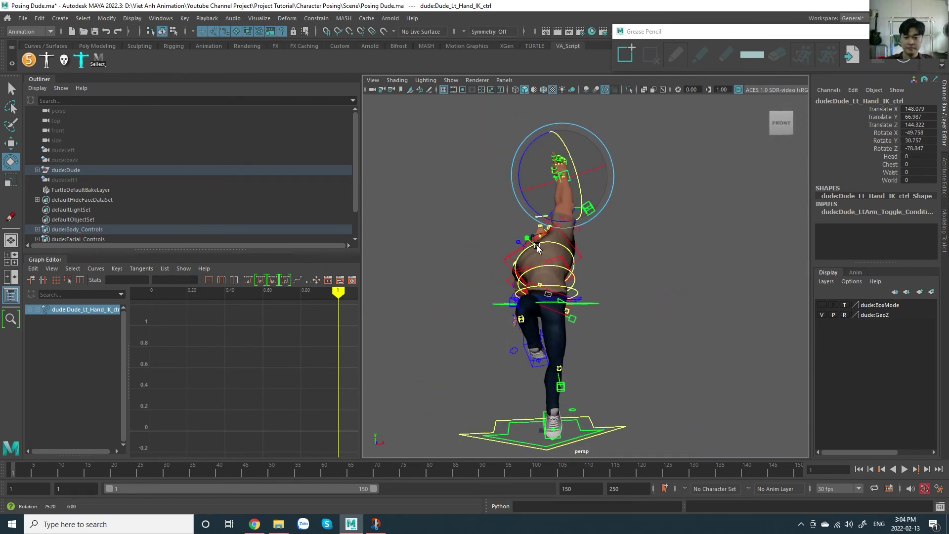
pyautogui.keyDown('alt'); pyautogui.moveTo(609, 248); pyautogui.dragTo(603, 237); pyautogui.keyUp('alt')
pyautogui.keyDown('alt'); pyautogui.moveTo(615, 268); pyautogui.dragTo(607, 231, button='middle'); pyautogui.keyUp('alt')
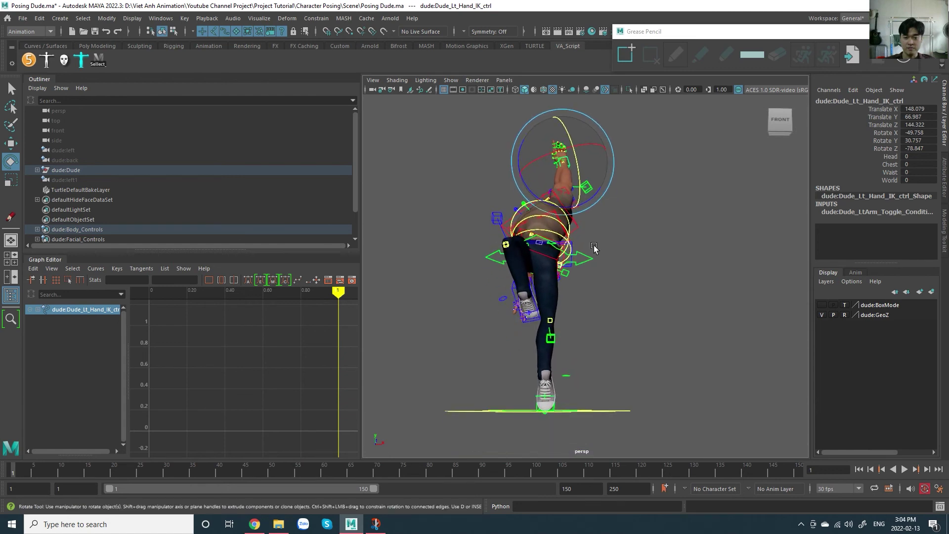
pyautogui.keyDown('alt'); pyautogui.moveTo(579, 294); pyautogui.dragTo(641, 322); pyautogui.keyUp('alt')
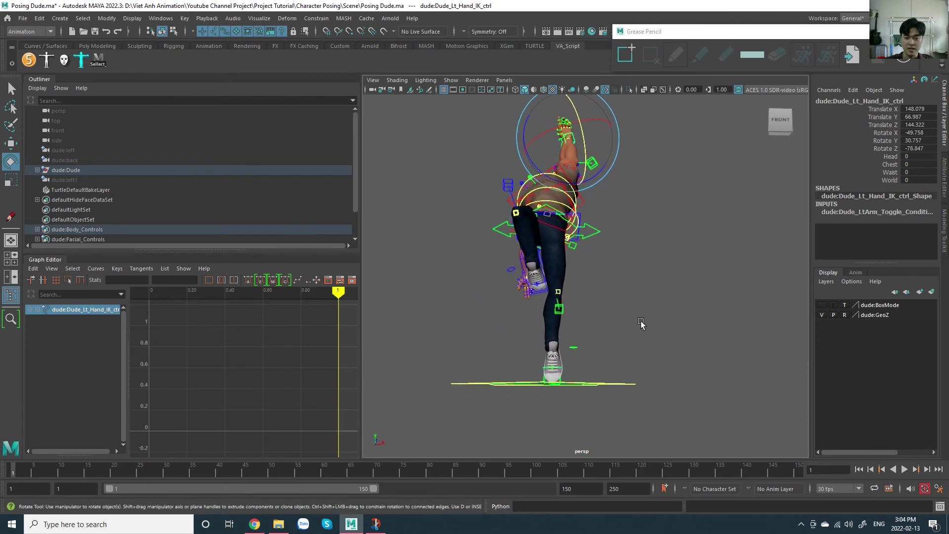
# Step: Shift the left foot IK control to about -12.4 on X
pyautogui.click(554, 380)
pyautogui.scroll(5, 607, 390)
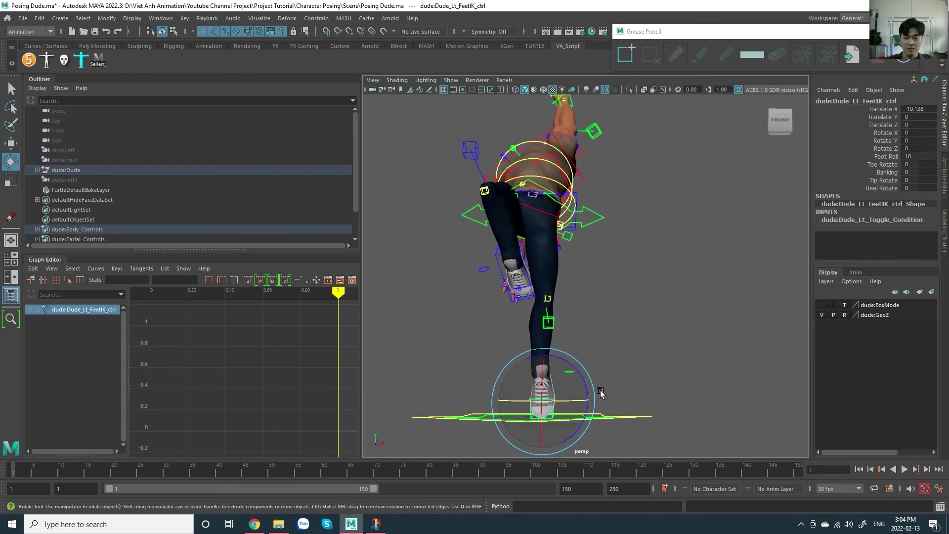
pyautogui.press('w')
pyautogui.moveTo(590, 403); pyautogui.dragTo(587, 402)
pyautogui.hotkey('ctrl', 'z')
# Step: Move the right knee control to about -51.2 on X and 151.7 on Y
pyautogui.keyDown('alt'); pyautogui.moveTo(586, 304); pyautogui.dragTo(599, 351, button='middle'); pyautogui.keyUp('alt')
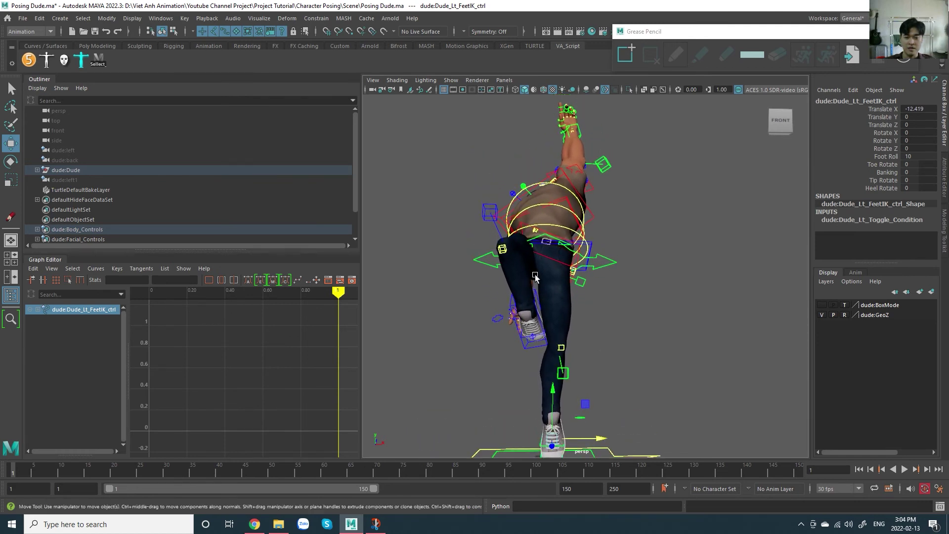
pyautogui.click(494, 223)
pyautogui.click(491, 210)
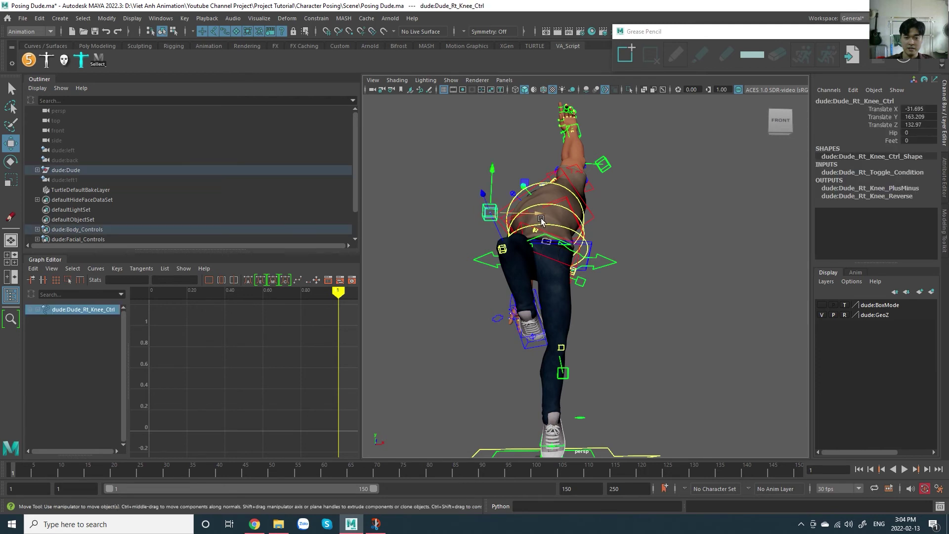
pyautogui.moveTo(541, 220); pyautogui.dragTo(510, 216)
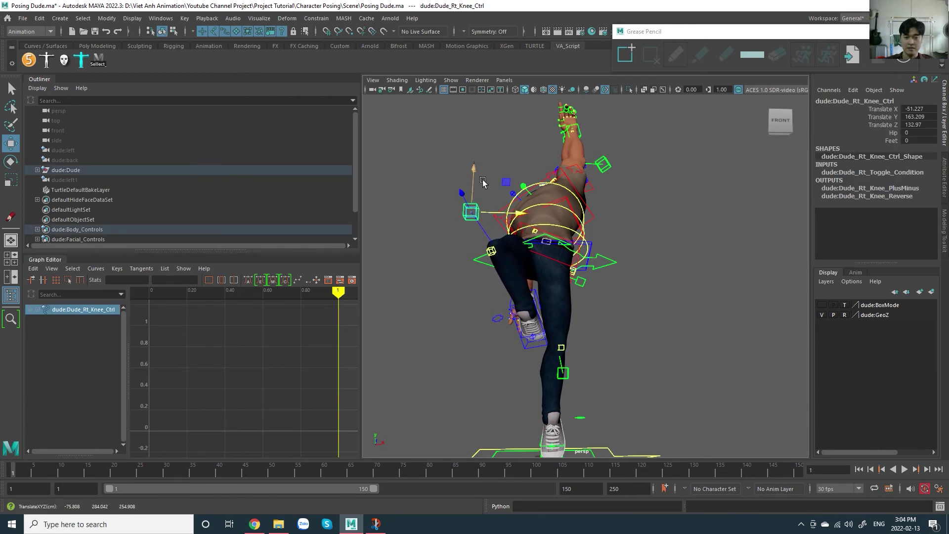
pyautogui.scroll(-5, 530, 228)
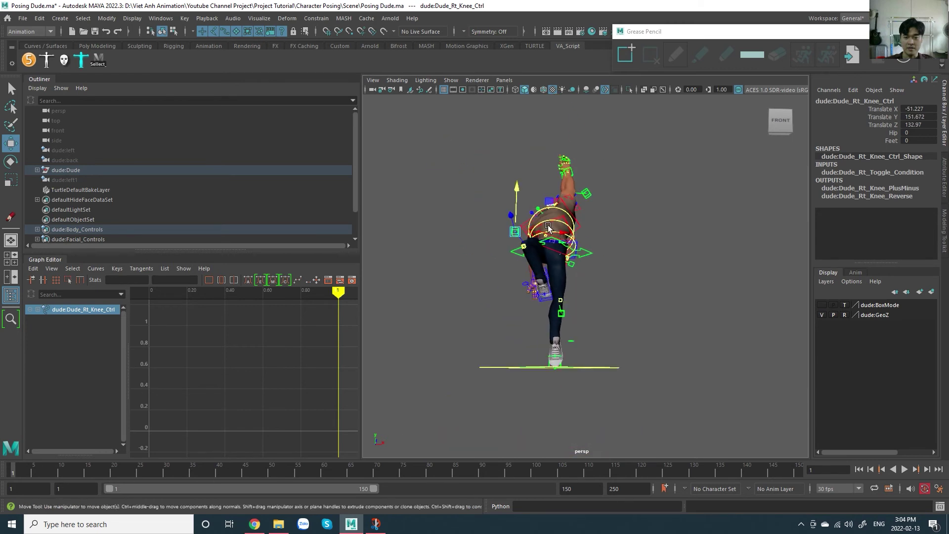
# Step: Sketch a vertical balance line with outward arrows over the front pose using Grease Pencil, and delete the drawing frame
pyautogui.scroll(3, 582, 254)
pyautogui.keyDown('alt'); pyautogui.moveTo(586, 262); pyautogui.dragTo(578, 261, button='middle'); pyautogui.keyUp('alt')
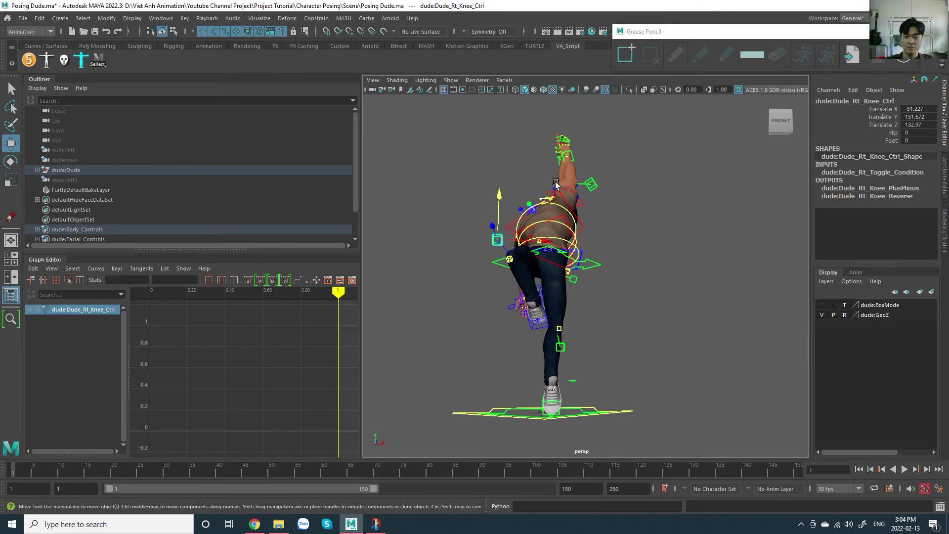
pyautogui.click(429, 89)
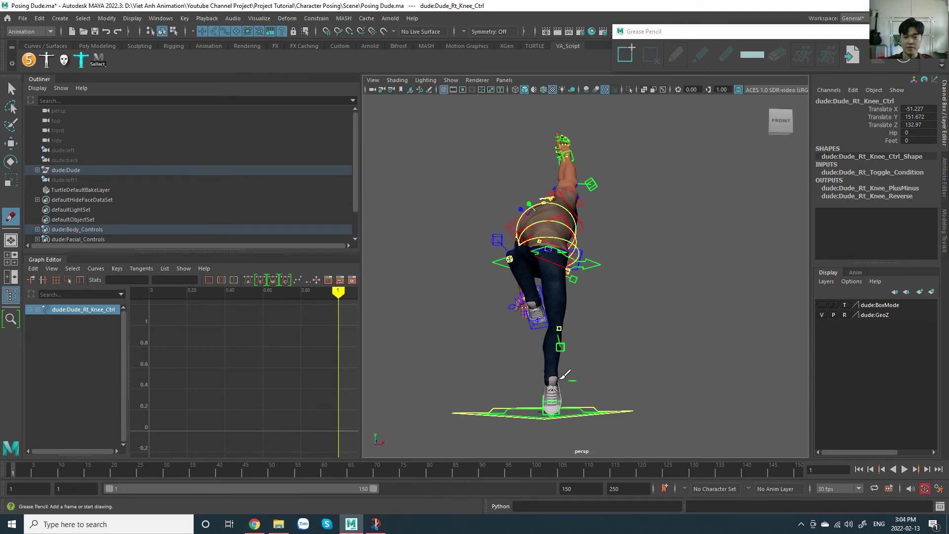
pyautogui.moveTo(547, 388); pyautogui.dragTo(548, 302)
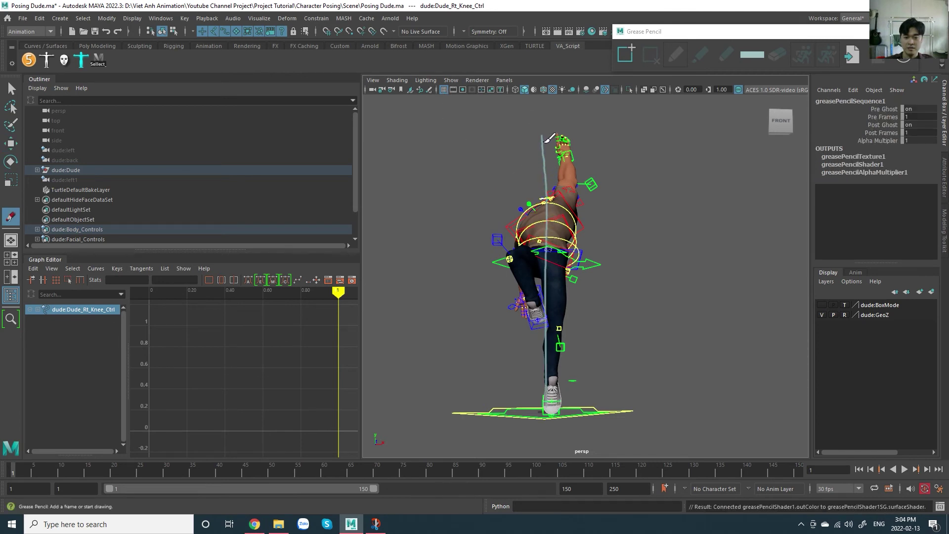
pyautogui.moveTo(529, 160); pyautogui.dragTo(453, 163)
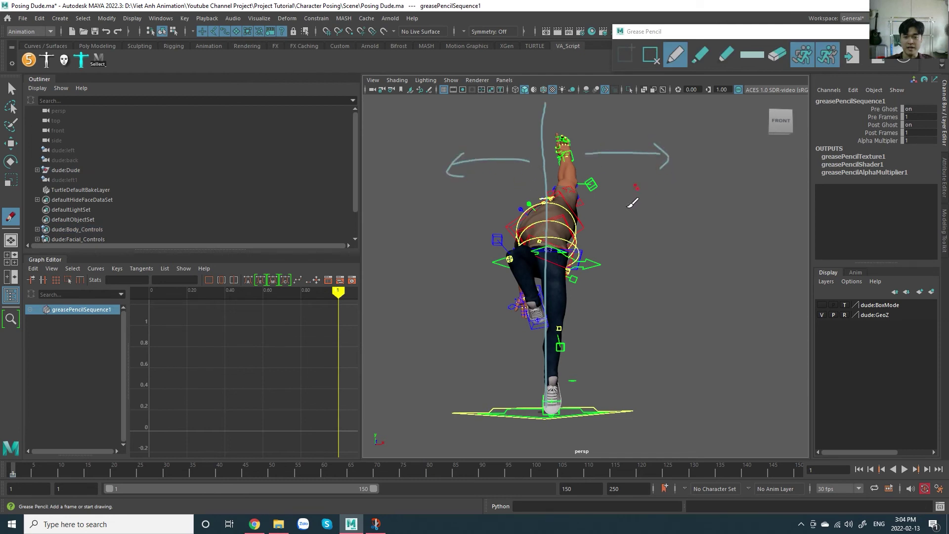
pyautogui.moveTo(628, 228)
pyautogui.keyDown('alt'); pyautogui.mouseDown()
pyautogui.moveTo(635, 229)
pyautogui.moveTo(610, 249)
pyautogui.moveTo(631, 256)
pyautogui.mouseUp(); pyautogui.keyUp('alt')
pyautogui.moveTo(631, 256)
pyautogui.keyDown('alt'); pyautogui.mouseDown(button='middle')
pyautogui.moveTo(633, 203)
pyautogui.moveTo(628, 211)
pyautogui.mouseUp(button='middle'); pyautogui.keyUp('alt')
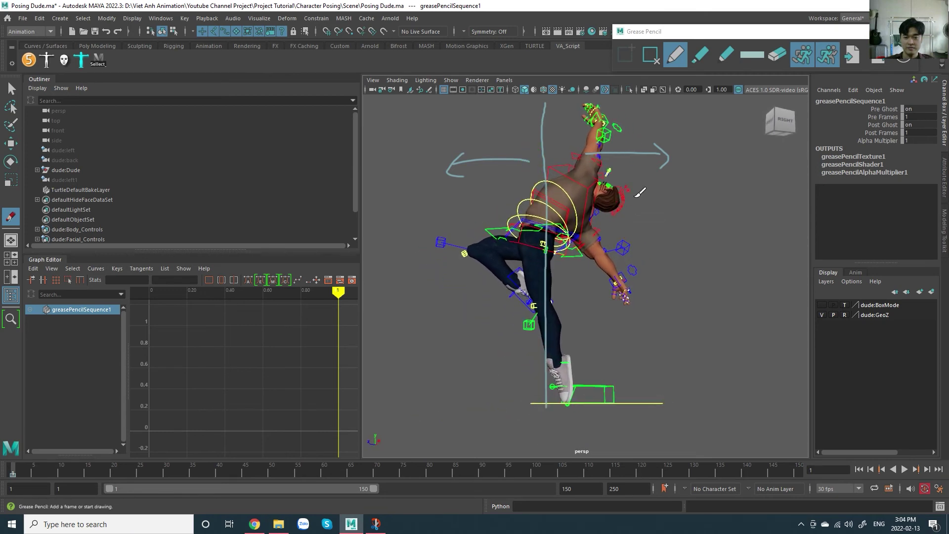
pyautogui.click(652, 60)
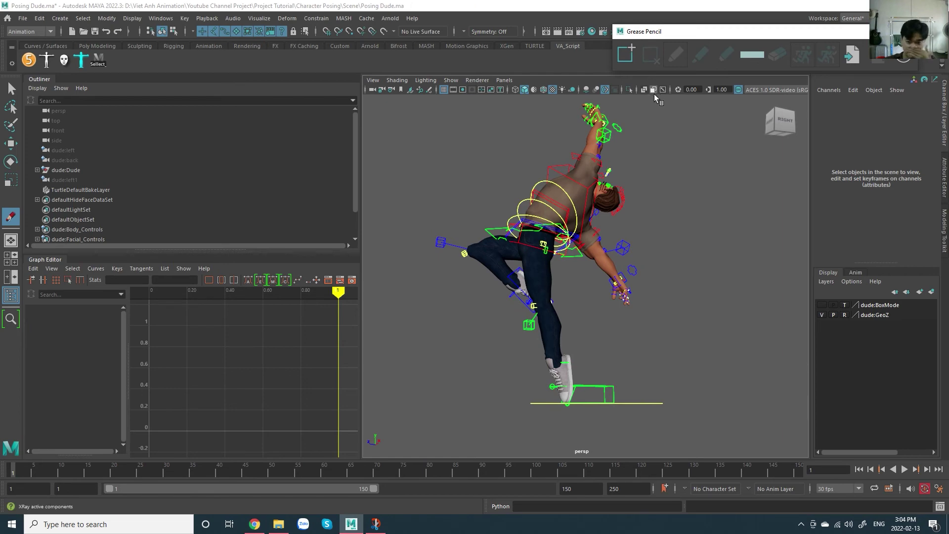
# Step: Select the right foot IK control and examine the full-body pose from the character's left side
pyautogui.keyDown('alt'); pyautogui.moveTo(640, 186); pyautogui.dragTo(672, 267); pyautogui.keyUp('alt')
pyautogui.press('w')
pyautogui.scroll(2, 627, 285)
pyautogui.moveTo(672, 266)
pyautogui.keyDown('alt'); pyautogui.mouseDown(button='right')
pyautogui.moveTo(709, 303)
pyautogui.moveTo(727, 287)
pyautogui.moveTo(677, 269)
pyautogui.moveTo(658, 274)
pyautogui.mouseUp(button='right'); pyautogui.keyUp('alt')
pyautogui.keyDown('alt'); pyautogui.moveTo(658, 274); pyautogui.dragTo(602, 310); pyautogui.keyUp('alt')
pyautogui.click(616, 350)
pyautogui.scroll(-3, 602, 314)
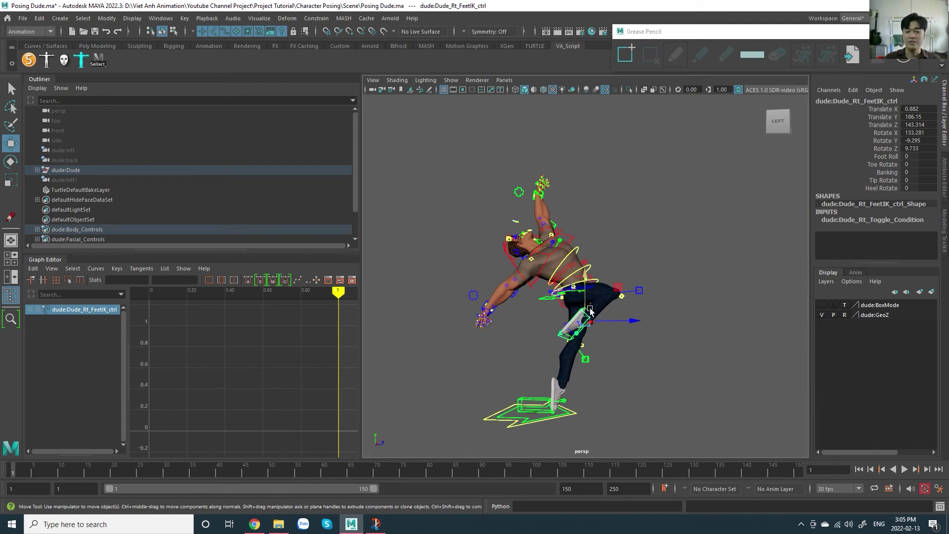
# Step: Examine the torso, arms and raised leg from the front, back and left side
pyautogui.keyDown('alt'); pyautogui.moveTo(576, 259); pyautogui.dragTo(559, 258); pyautogui.keyUp('alt')
pyautogui.scroll(5, 568, 261)
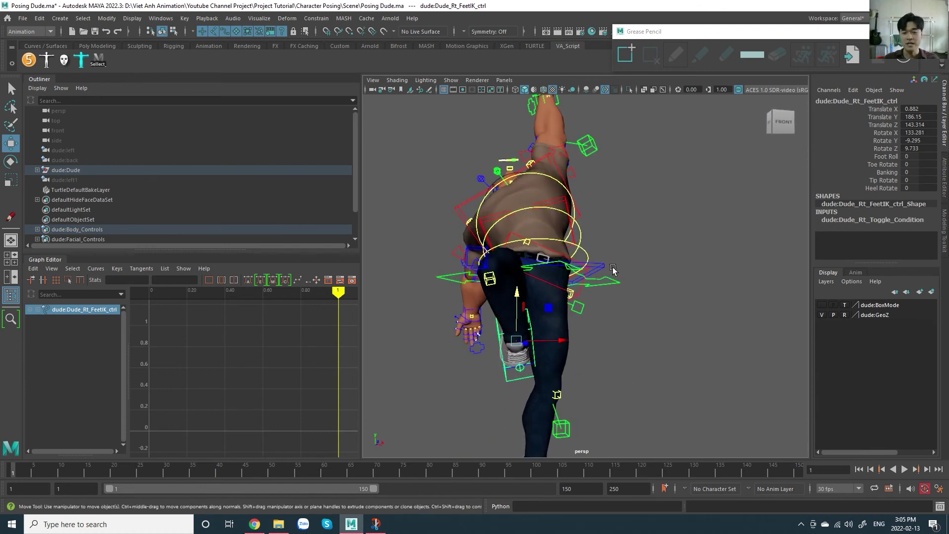
pyautogui.keyDown('alt'); pyautogui.moveTo(615, 279); pyautogui.dragTo(478, 262); pyautogui.keyUp('alt')
pyautogui.keyDown('alt'); pyautogui.moveTo(602, 229); pyautogui.dragTo(587, 261, button='middle'); pyautogui.keyUp('alt')
pyautogui.keyDown('alt'); pyautogui.moveTo(657, 267); pyautogui.dragTo(534, 271); pyautogui.keyUp('alt')
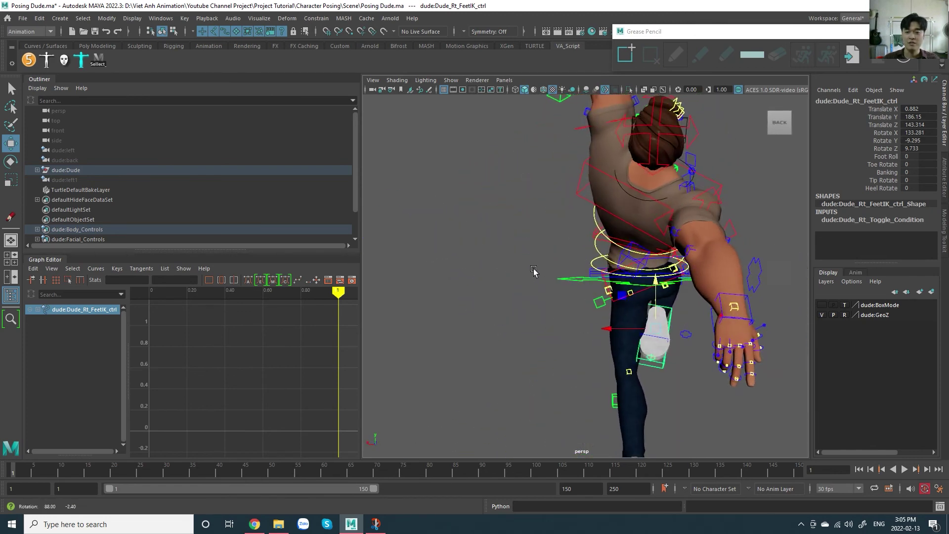
pyautogui.scroll(-6, 608, 250)
pyautogui.keyDown('alt'); pyautogui.moveTo(674, 236); pyautogui.dragTo(660, 249, button='middle'); pyautogui.keyUp('alt')
pyautogui.keyDown('alt'); pyautogui.moveTo(660, 249); pyautogui.dragTo(655, 243); pyautogui.keyUp('alt')
pyautogui.scroll(4, 654, 244)
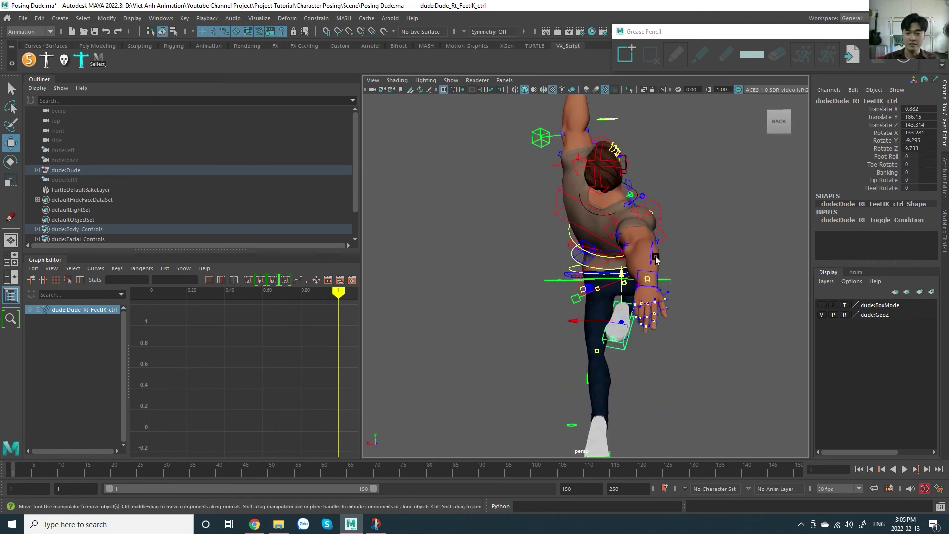
pyautogui.keyDown('alt'); pyautogui.moveTo(658, 246); pyautogui.dragTo(634, 256, button='middle'); pyautogui.keyUp('alt')
pyautogui.moveTo(634, 256)
pyautogui.keyDown('alt'); pyautogui.mouseDown()
pyautogui.moveTo(620, 259)
pyautogui.moveTo(650, 263)
pyautogui.moveTo(607, 256)
pyautogui.moveTo(621, 257)
pyautogui.mouseUp(); pyautogui.keyUp('alt')
pyautogui.scroll(-3, 654, 256)
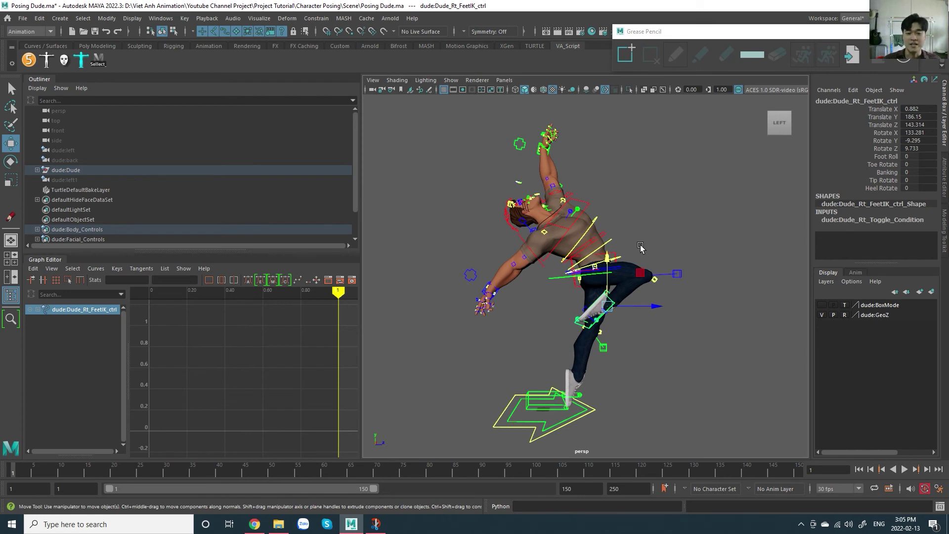
pyautogui.keyDown('alt'); pyautogui.moveTo(642, 270); pyautogui.dragTo(654, 303); pyautogui.keyUp('alt')
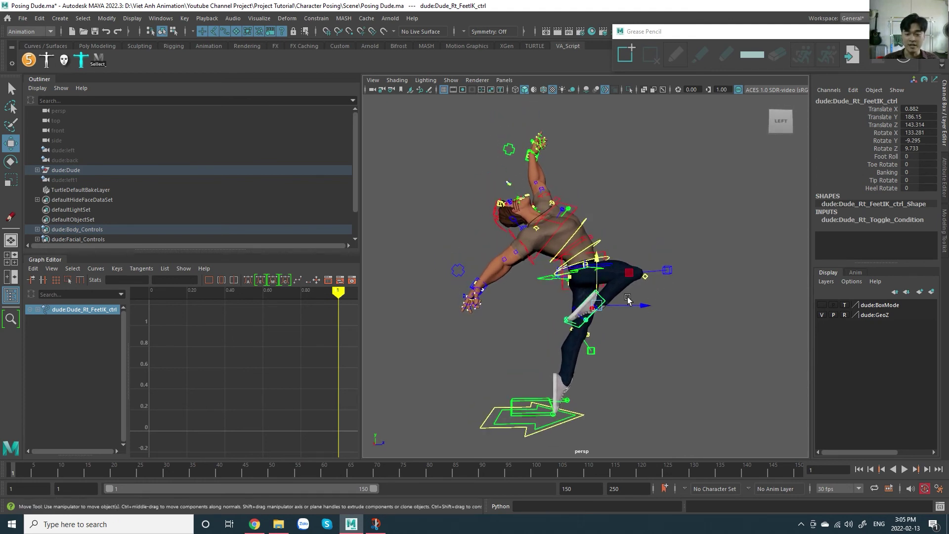
# Step: Check the pose's readability from the left, the front, a high angle and directly above
pyautogui.click(791, 126)
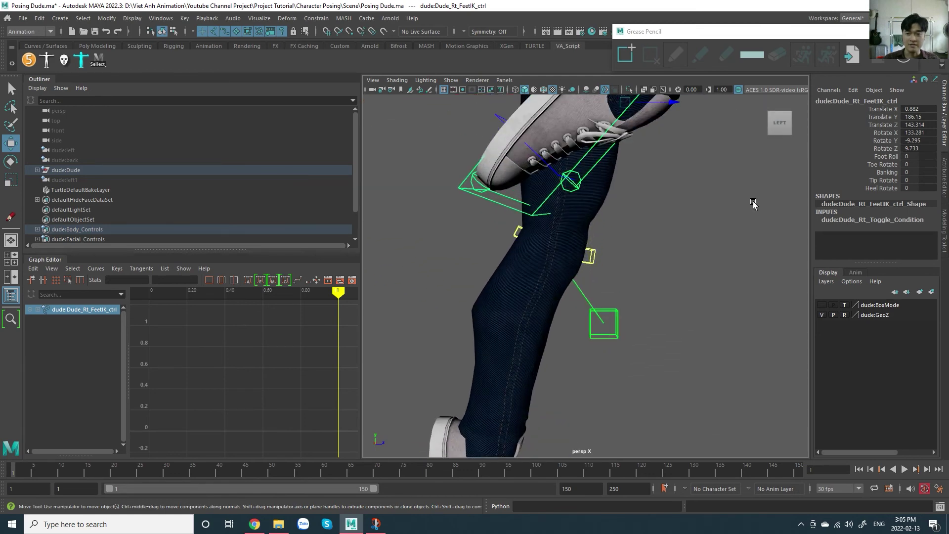
pyautogui.scroll(-8, 754, 205)
pyautogui.keyDown('alt'); pyautogui.moveTo(648, 276); pyautogui.dragTo(652, 282, button='middle'); pyautogui.keyUp('alt')
pyautogui.keyDown('alt'); pyautogui.moveTo(652, 286); pyautogui.dragTo(627, 292); pyautogui.keyUp('alt')
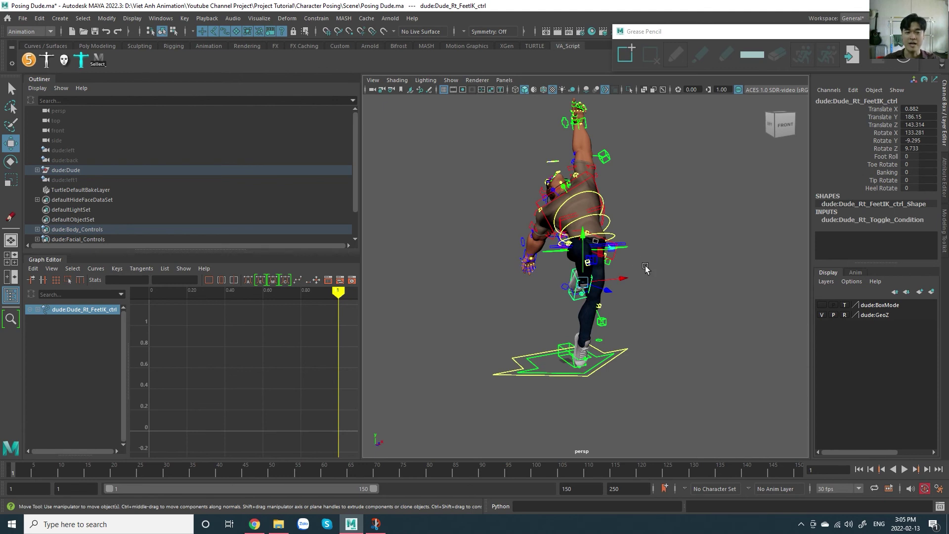
pyautogui.keyDown('alt'); pyautogui.moveTo(634, 270); pyautogui.dragTo(663, 293); pyautogui.keyUp('alt')
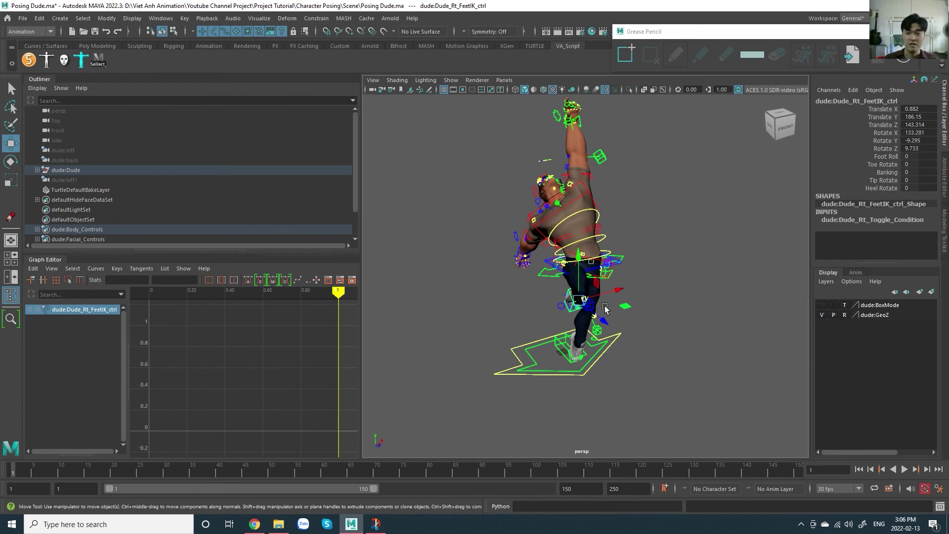
pyautogui.keyDown('alt'); pyautogui.moveTo(590, 309); pyautogui.dragTo(569, 299); pyautogui.keyUp('alt')
pyautogui.keyDown('alt'); pyautogui.moveTo(688, 300); pyautogui.dragTo(729, 345); pyautogui.keyUp('alt')
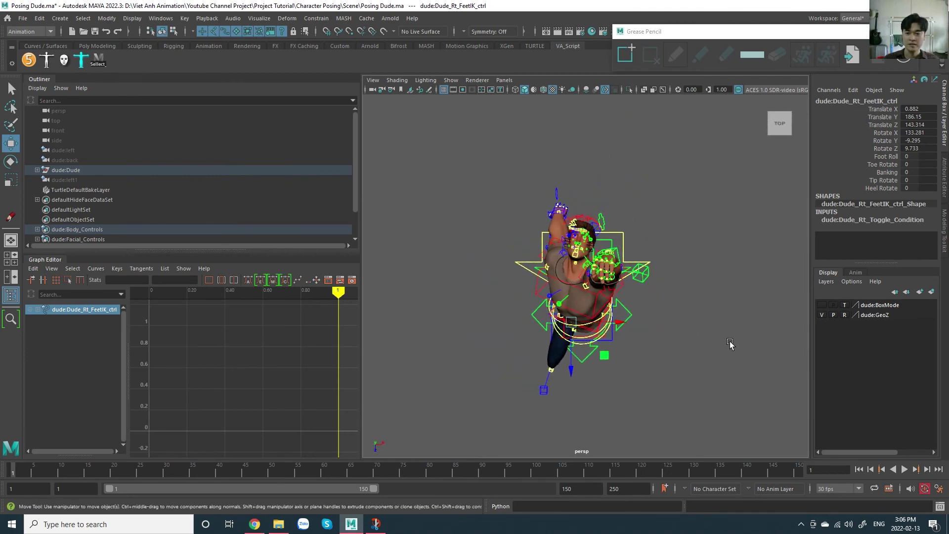
pyautogui.keyDown('alt'); pyautogui.moveTo(648, 305); pyautogui.dragTo(587, 287); pyautogui.keyUp('alt')
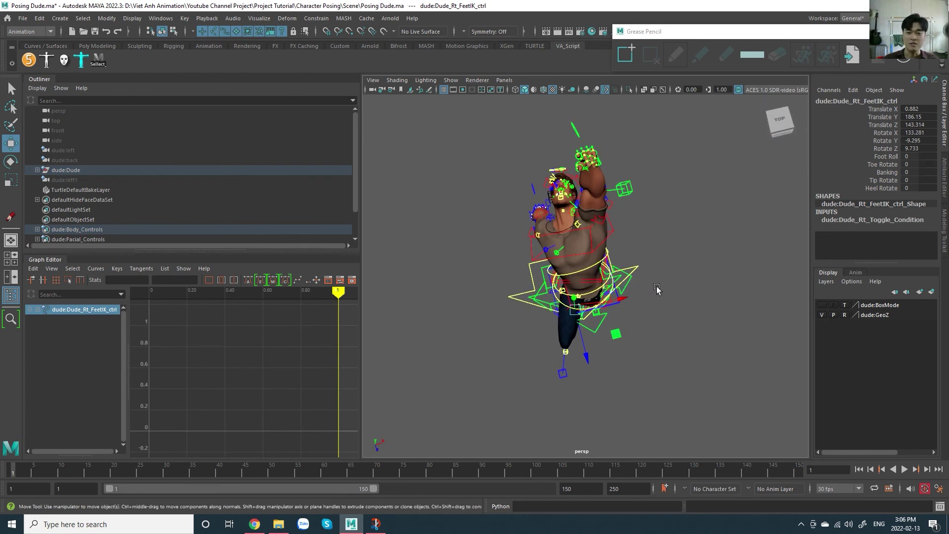
pyautogui.keyDown('alt'); pyautogui.moveTo(622, 294); pyautogui.dragTo(702, 257); pyautogui.keyUp('alt')
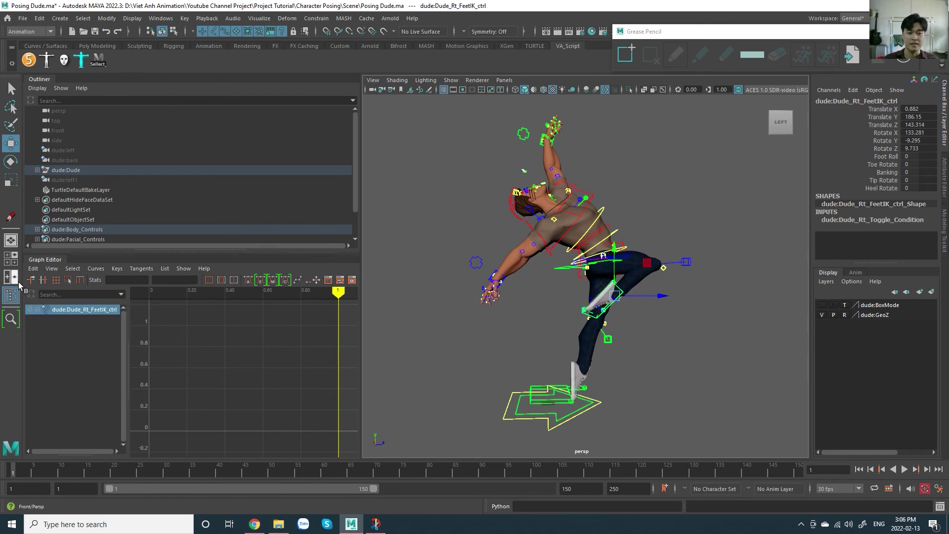
# Step: Show the front and perspective views side by side and frame the whole figure in the front view
pyautogui.click(19, 284)
pyautogui.scroll(-14, 480, 275)
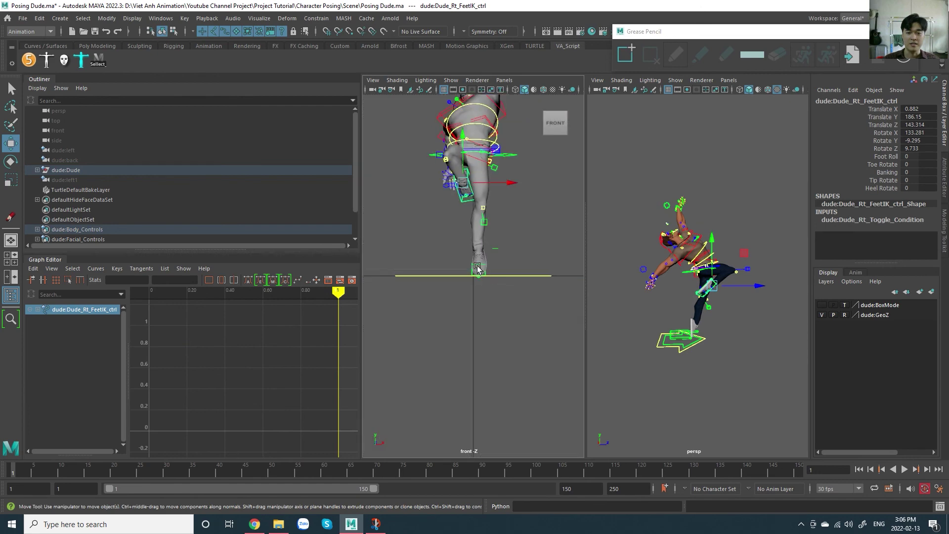
pyautogui.scroll(2, 489, 212)
pyautogui.keyDown('alt'); pyautogui.moveTo(511, 189); pyautogui.dragTo(514, 262, button='middle'); pyautogui.keyUp('alt')
pyautogui.scroll(3, 514, 264)
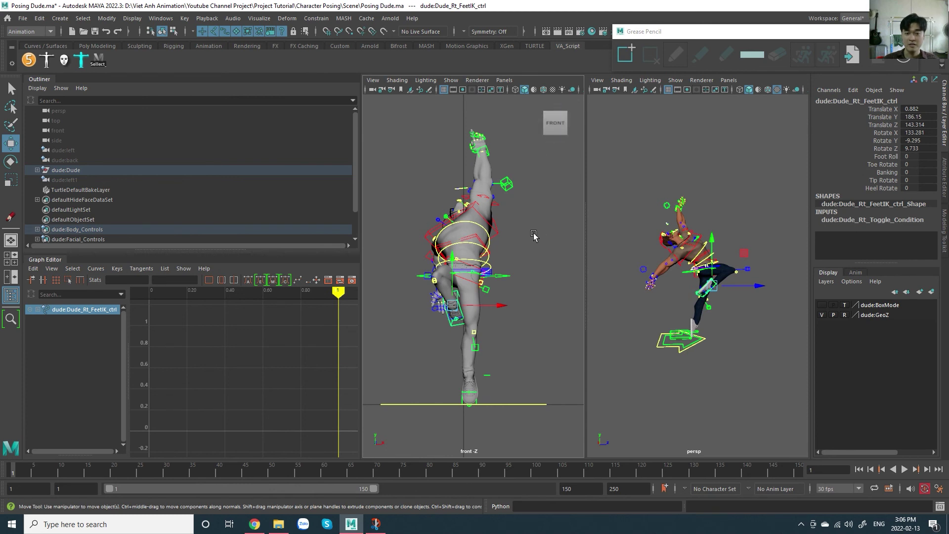
# Step: Nudge the right foot IK control to about 185.1 on Y while checking the orthographic left and front views
pyautogui.moveTo(556, 124)
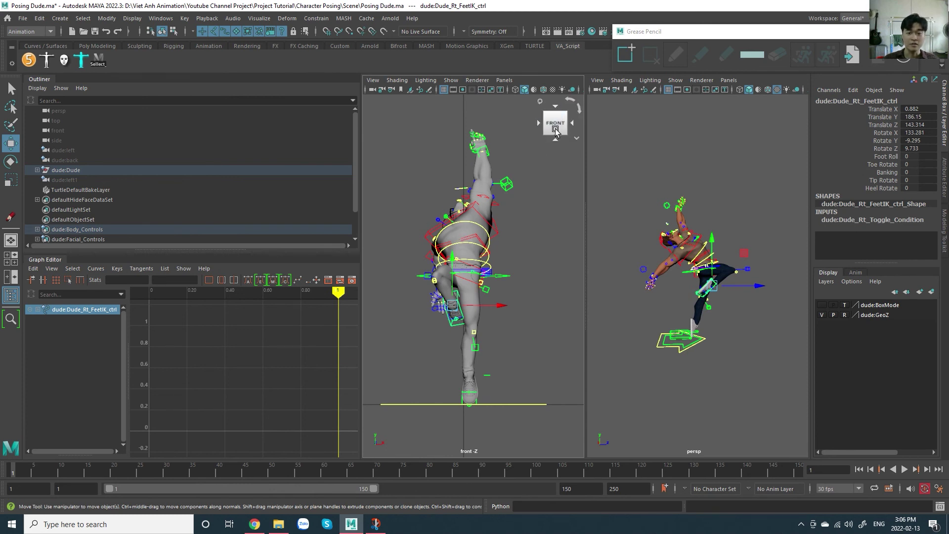
pyautogui.scroll(5, 665, 227)
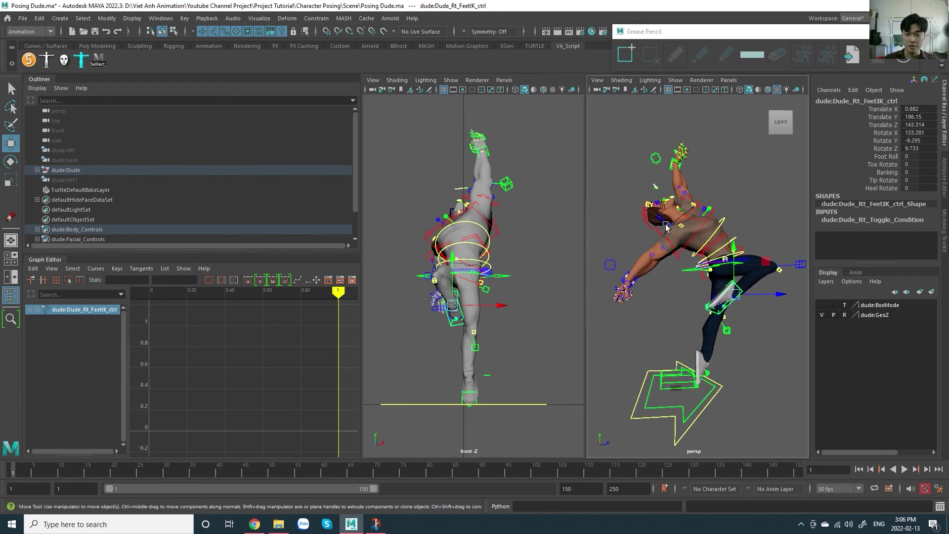
pyautogui.middleClick(534, 144)
pyautogui.click(547, 130)
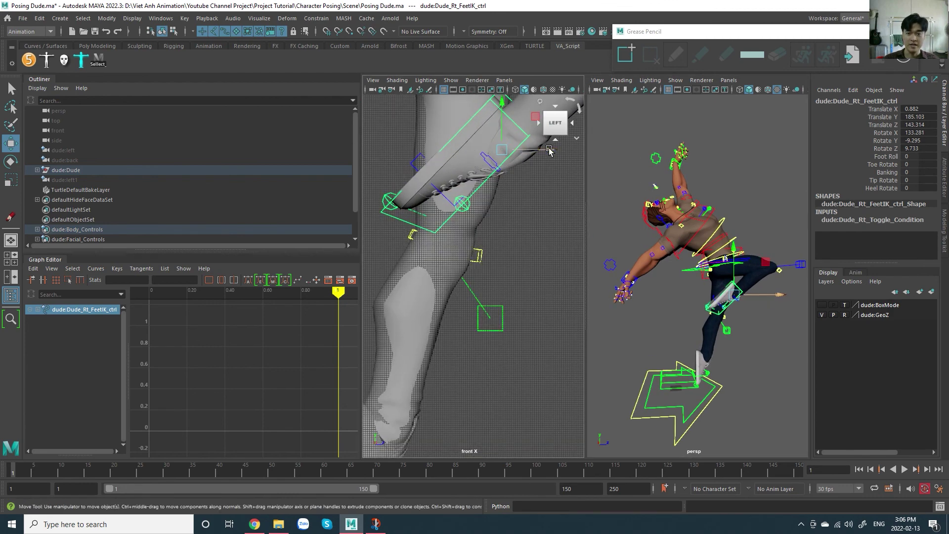
pyautogui.click(573, 123)
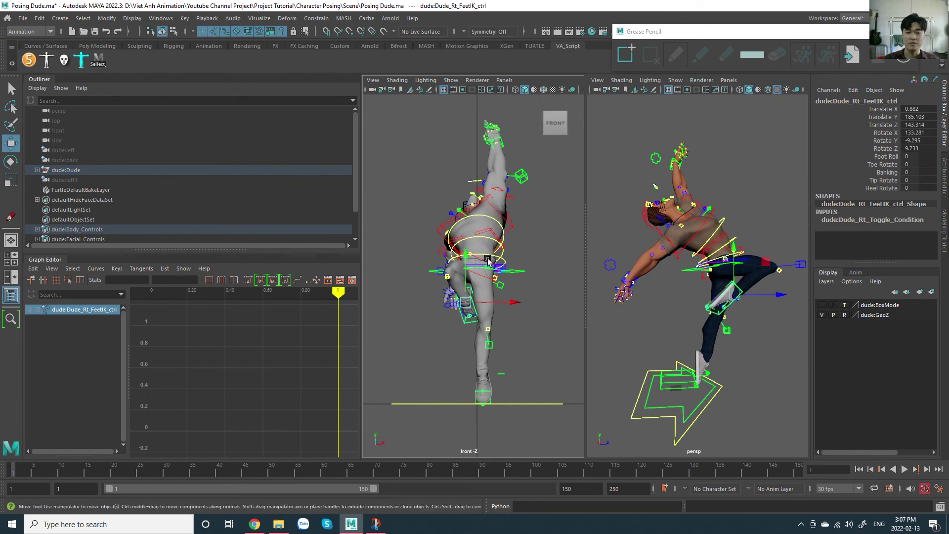
# Step: Restore the single perspective view and examine the whole figure from the left side and the front
pyautogui.click(11, 240)
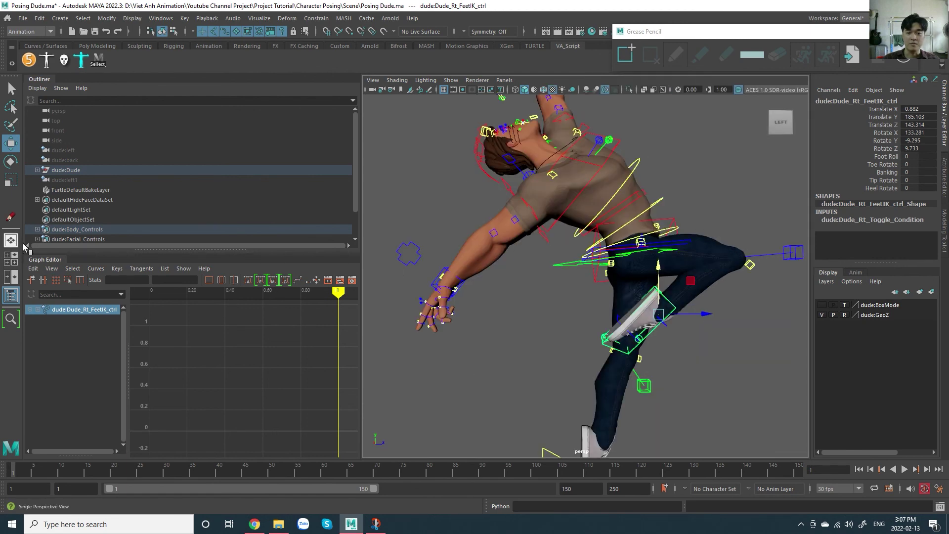
pyautogui.scroll(-5, 611, 260)
pyautogui.keyDown('alt'); pyautogui.moveTo(611, 260); pyautogui.dragTo(629, 279); pyautogui.keyUp('alt')
pyautogui.scroll(2, 629, 282)
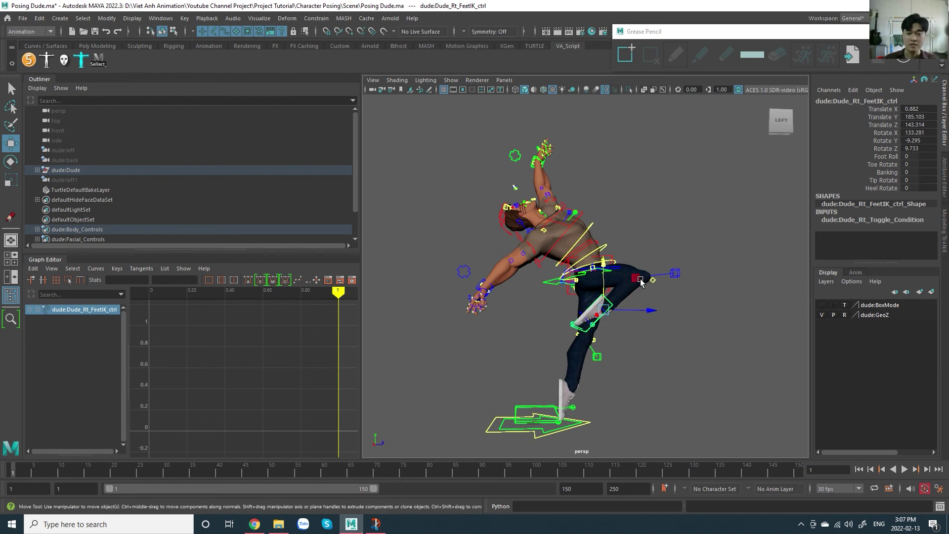
pyautogui.keyDown('alt'); pyautogui.moveTo(632, 280); pyautogui.dragTo(542, 285); pyautogui.keyUp('alt')
pyautogui.keyDown('alt'); pyautogui.moveTo(607, 271); pyautogui.dragTo(593, 268, button='middle'); pyautogui.keyUp('alt')
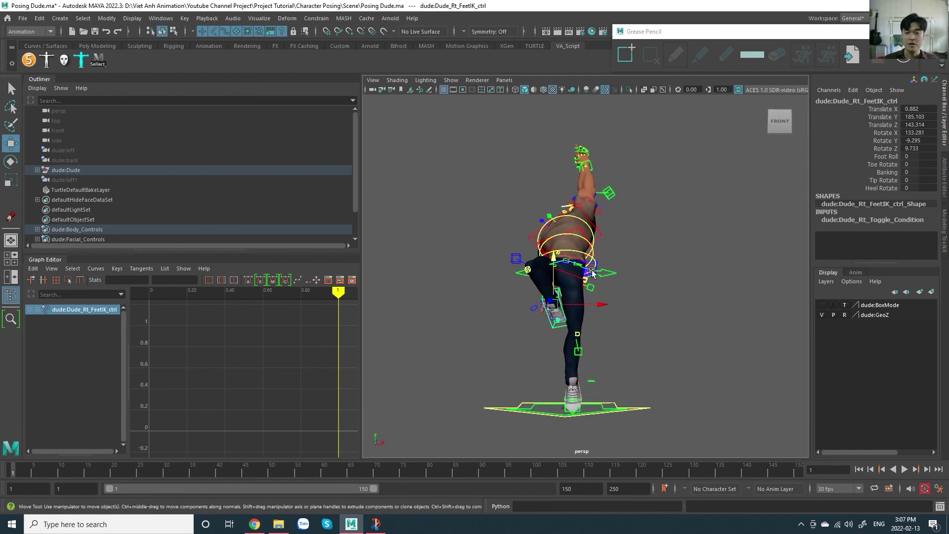
pyautogui.keyDown('alt'); pyautogui.moveTo(591, 272); pyautogui.dragTo(586, 277); pyautogui.keyUp('alt')
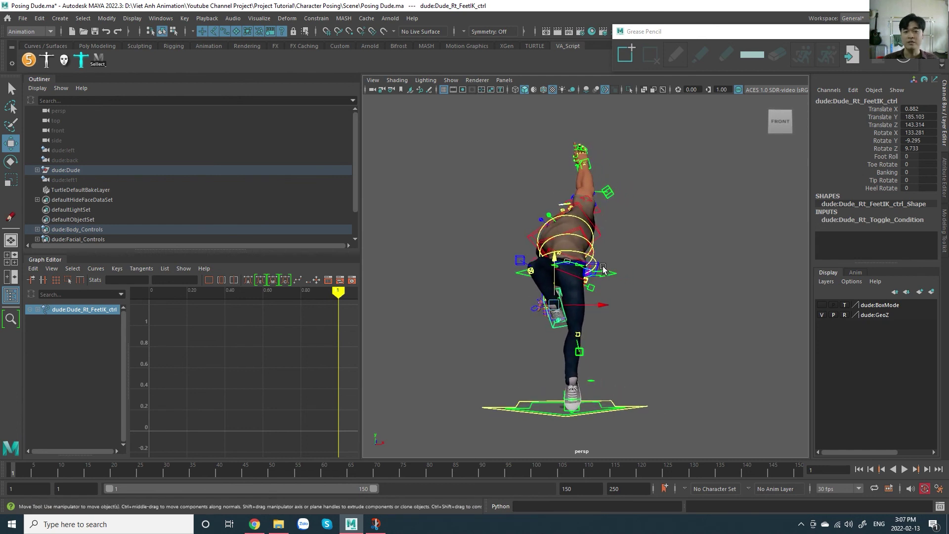
# Step: Inspect the hips, raised leg and supporting foot from the front, and review the full pose from the left
pyautogui.click(786, 128)
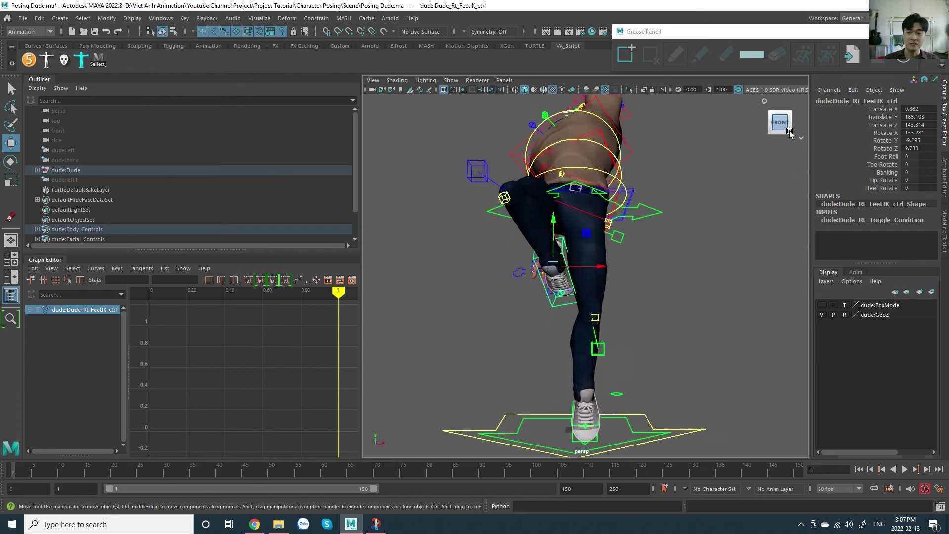
pyautogui.keyDown('alt'); pyautogui.moveTo(711, 190); pyautogui.dragTo(677, 282, button='right'); pyautogui.keyUp('alt')
pyautogui.keyDown('alt'); pyautogui.moveTo(680, 285); pyautogui.dragTo(679, 282, button='middle'); pyautogui.keyUp('alt')
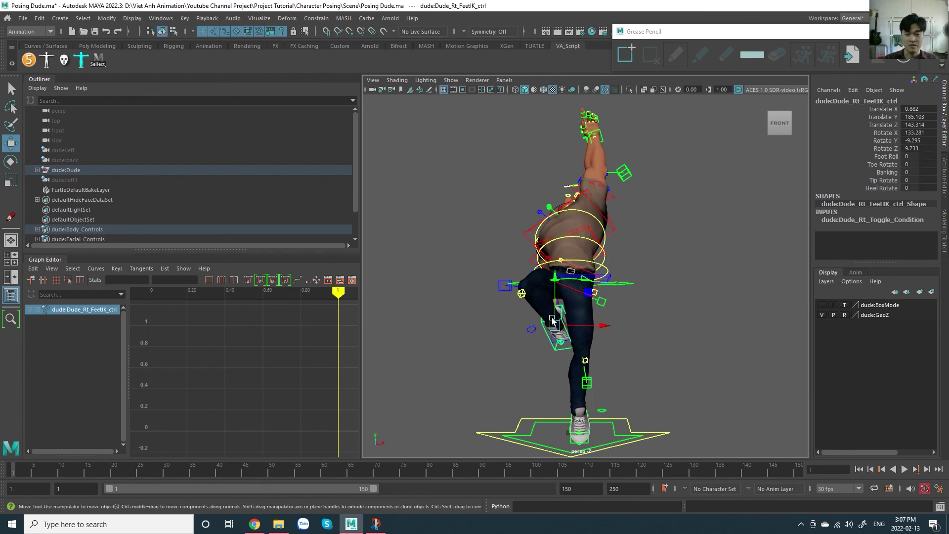
pyautogui.keyDown('alt'); pyautogui.moveTo(550, 321); pyautogui.dragTo(630, 302); pyautogui.keyUp('alt')
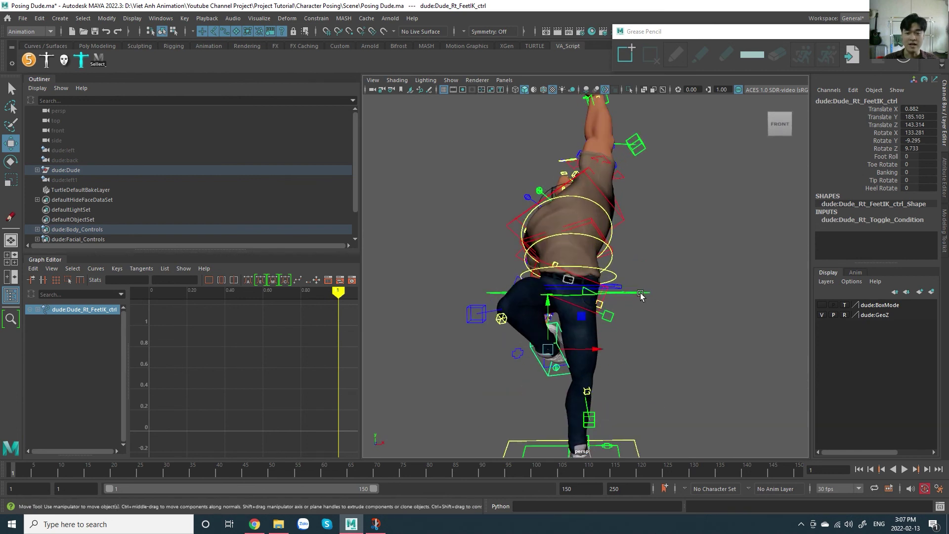
pyautogui.keyDown('alt'); pyautogui.moveTo(633, 365); pyautogui.dragTo(606, 329); pyautogui.keyUp('alt')
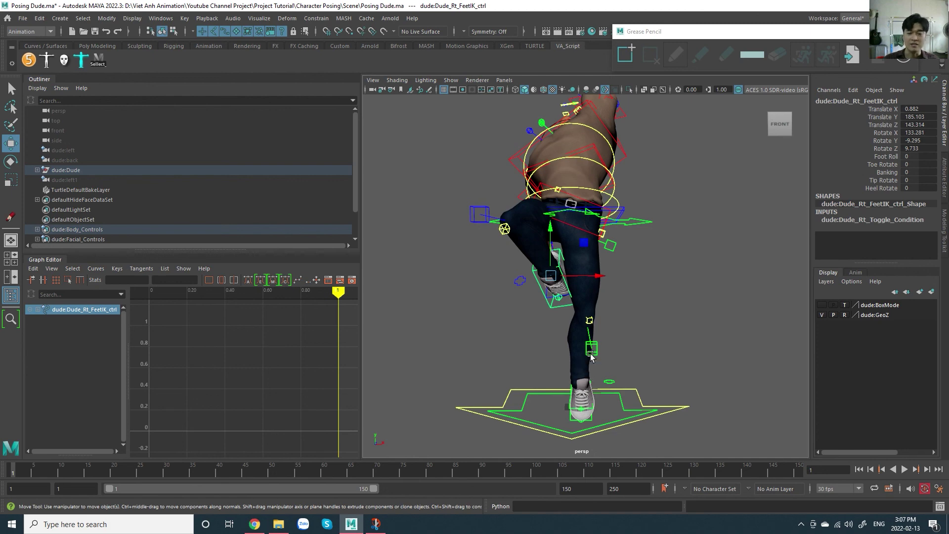
pyautogui.keyDown('alt'); pyautogui.moveTo(616, 325); pyautogui.dragTo(665, 354); pyautogui.keyUp('alt')
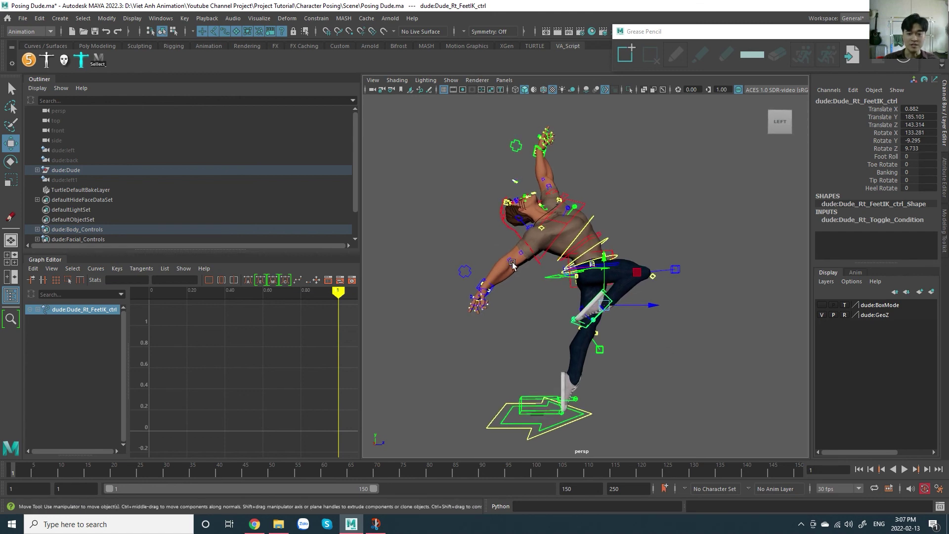
# Step: Compare the pose with the annotated dancer reference in Snip & Sketch and return to the Maya viewport
pyautogui.click(376, 523)
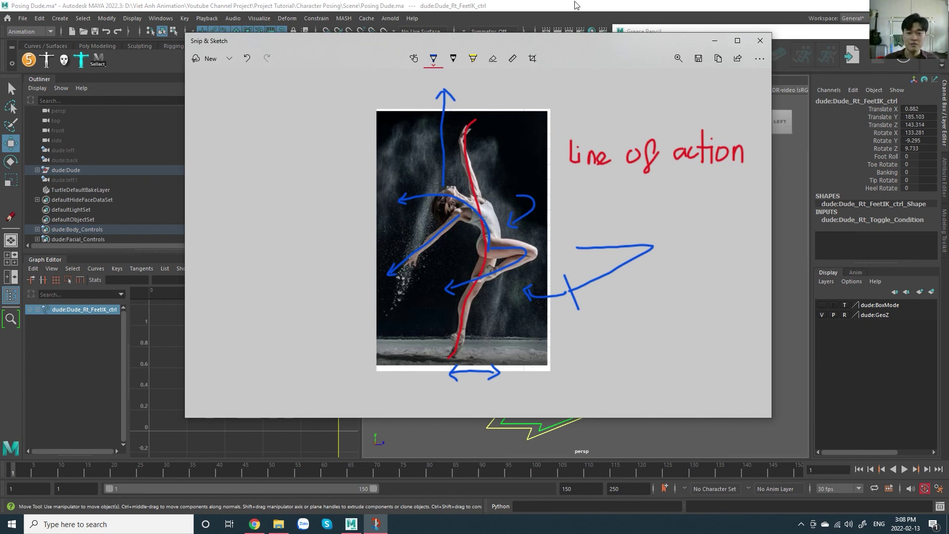
pyautogui.click(612, 4)
pyautogui.moveTo(626, 308)
pyautogui.keyDown('alt'); pyautogui.mouseDown(button='middle')
pyautogui.moveTo(616, 278)
pyautogui.moveTo(612, 299)
pyautogui.mouseUp(button='middle'); pyautogui.keyUp('alt')
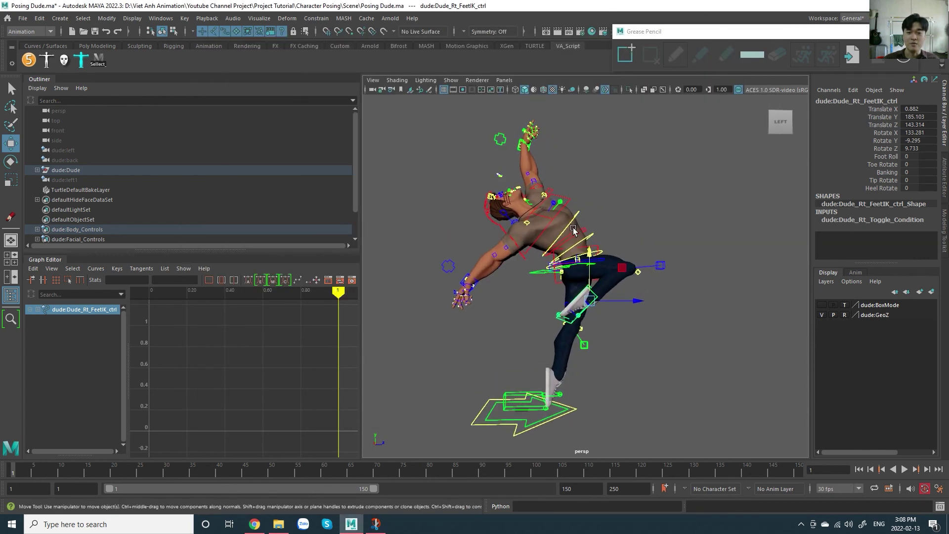